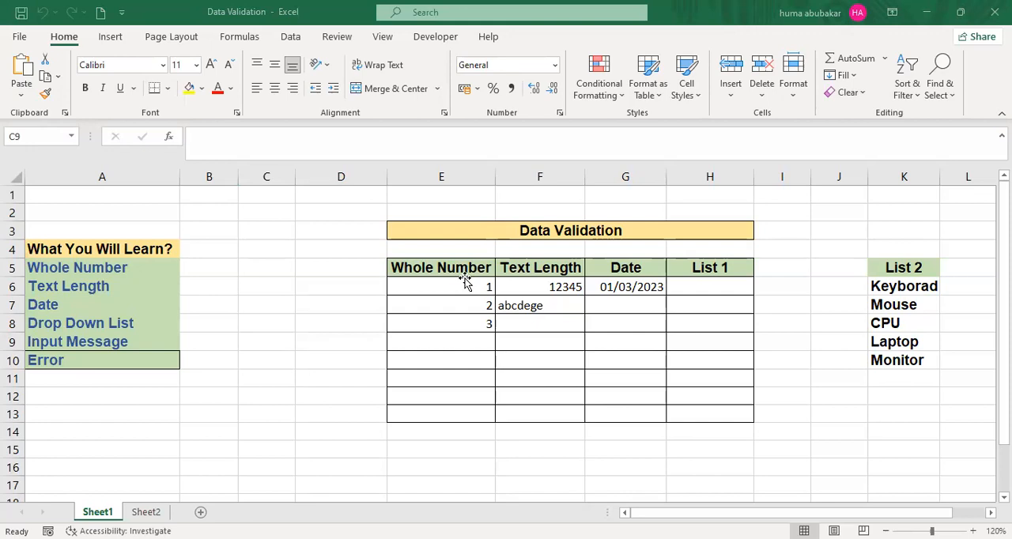
click(466, 284)
click(691, 285)
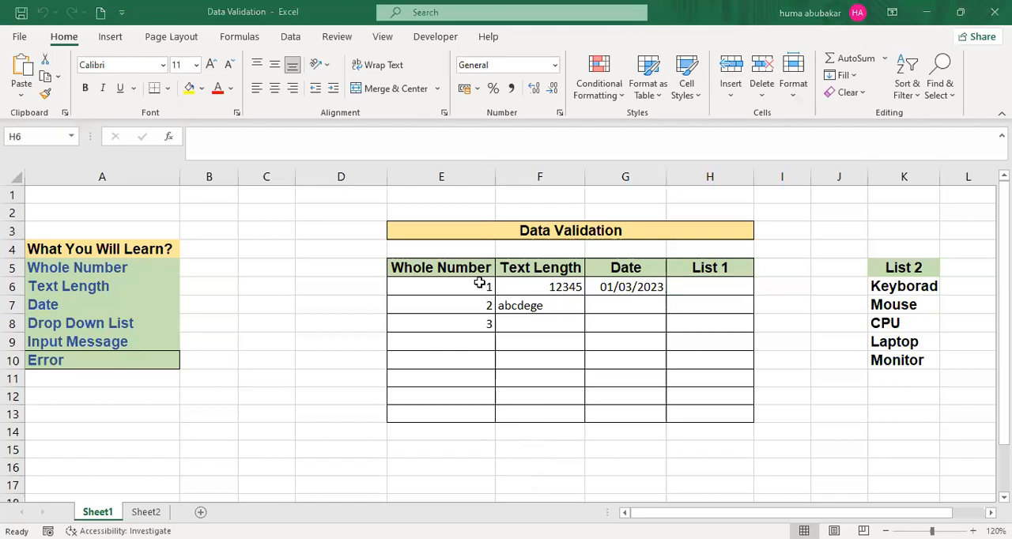
click(484, 289)
- Add a data validation input message to cell A9 reading "Enter number between 1 to 100"
click(125, 337)
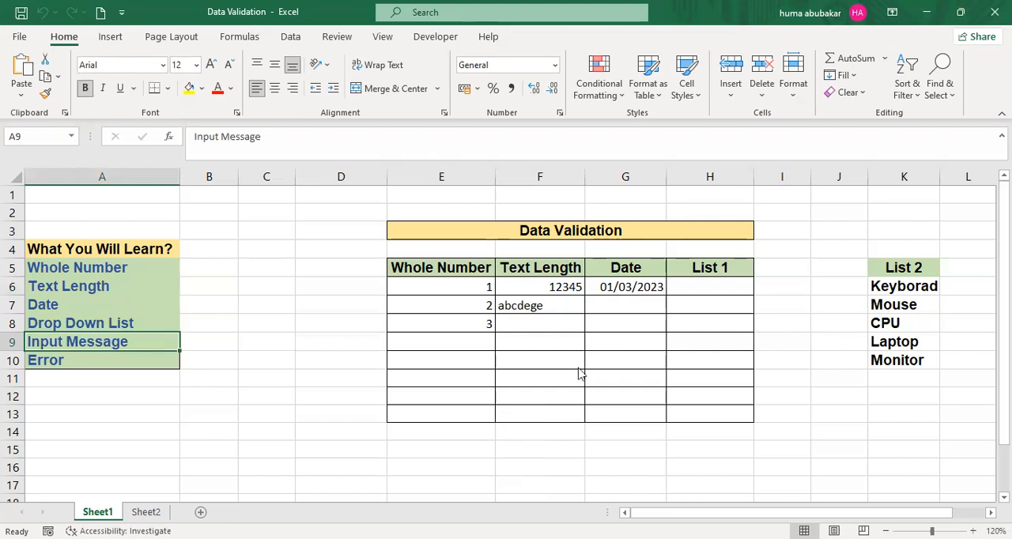
key(Down)
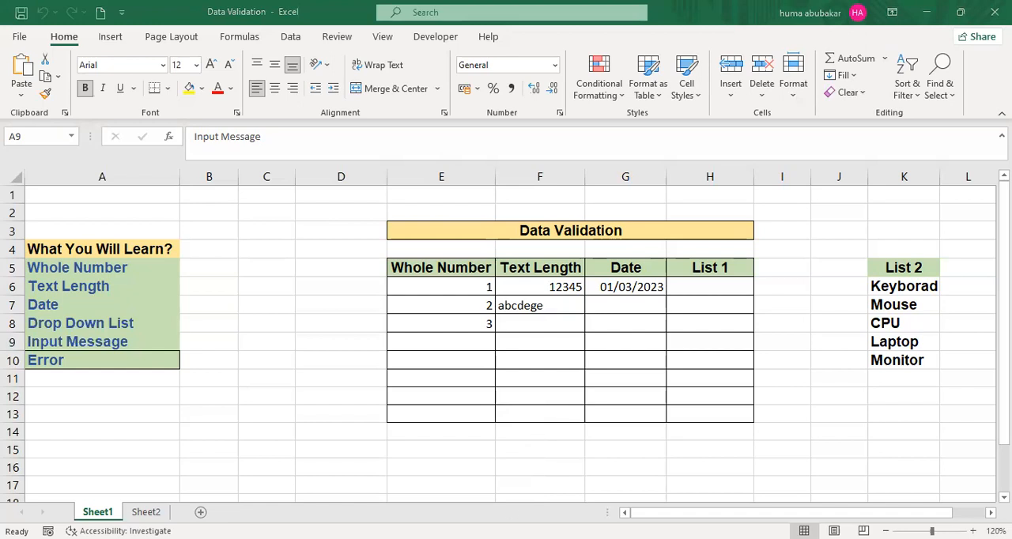
key(shift+Up)
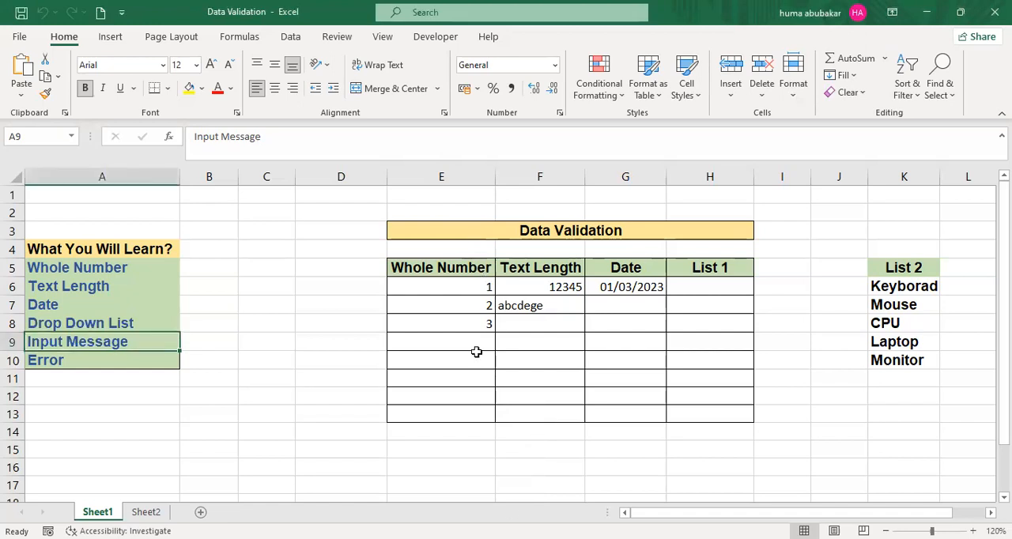
click(291, 40)
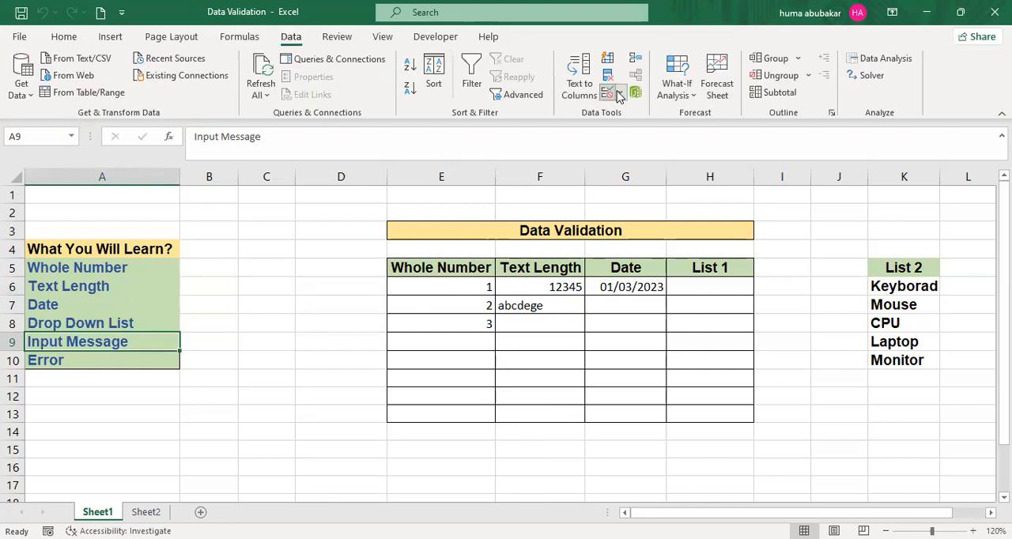
click(621, 93)
click(630, 116)
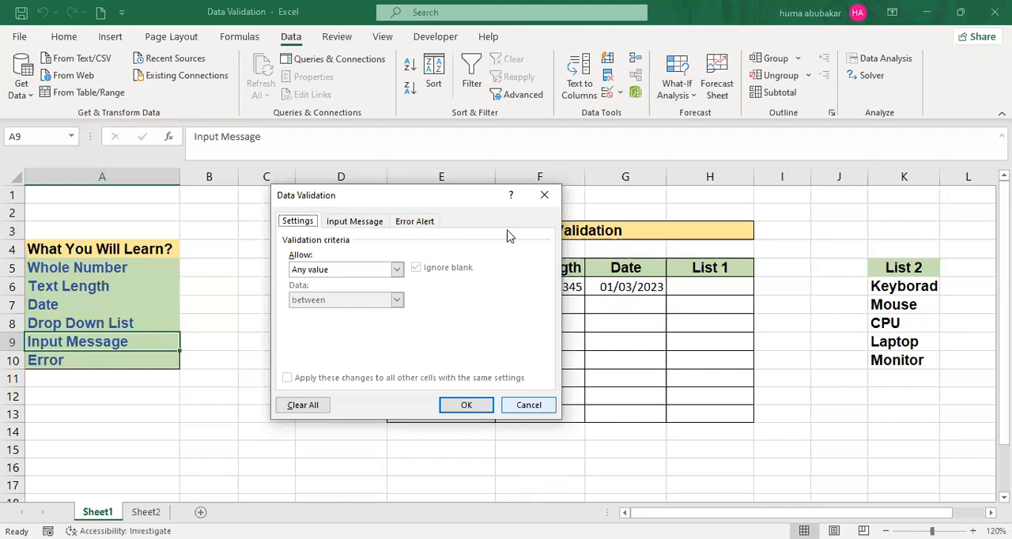
click(432, 218)
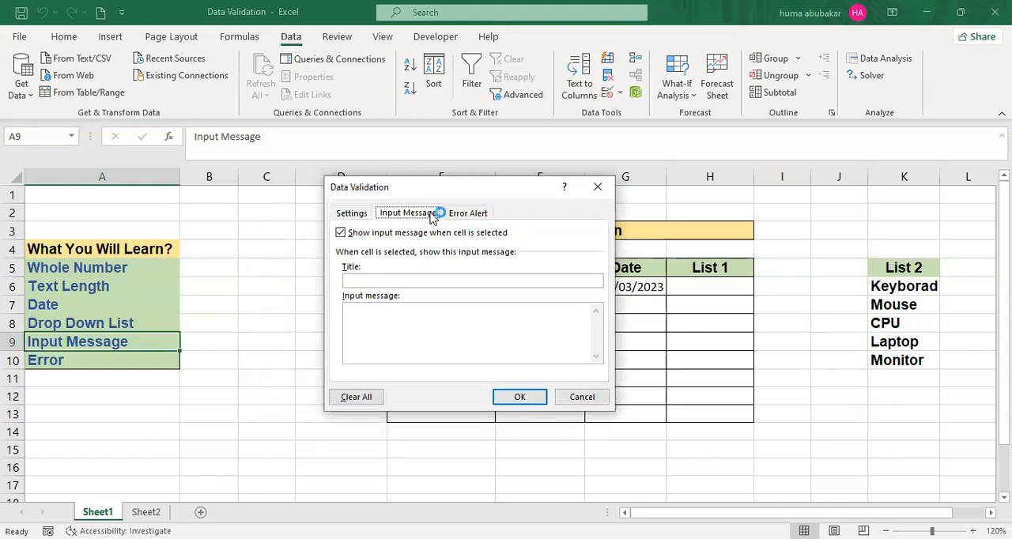
click(413, 308)
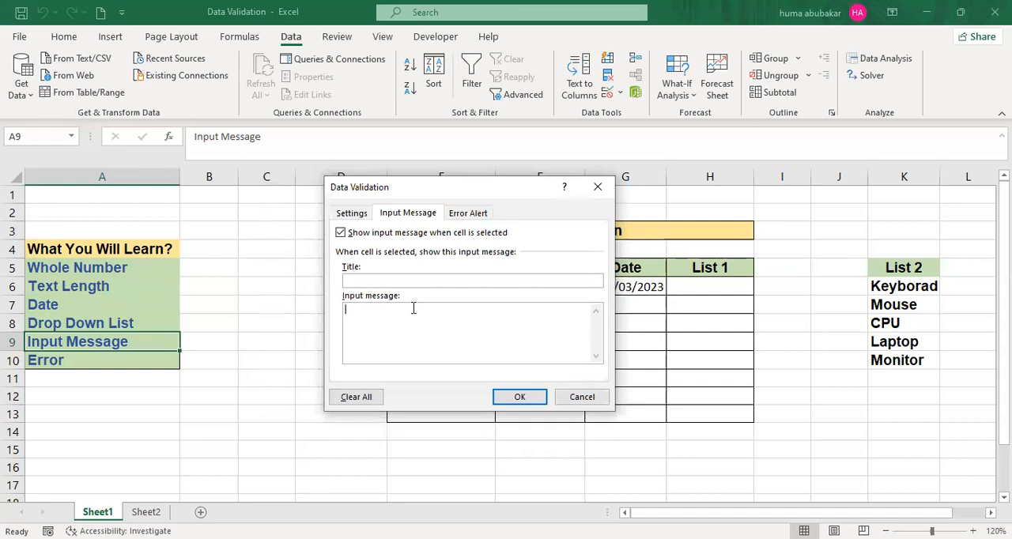
text(PL)
click(363, 311)
key(BackSpace)
text(+)
key(BackSpace)
key(BackSpace)
key(BackSpace)
text(eN)
key(BackSpace)
key(BackSpace)
text(Enter number betwe)
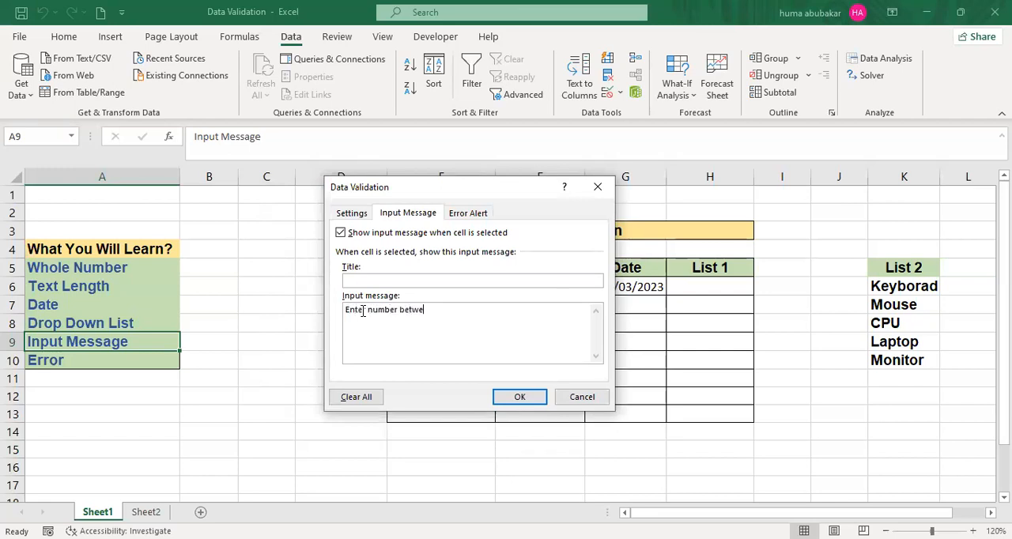
text(en 1 to 100)
click(521, 401)
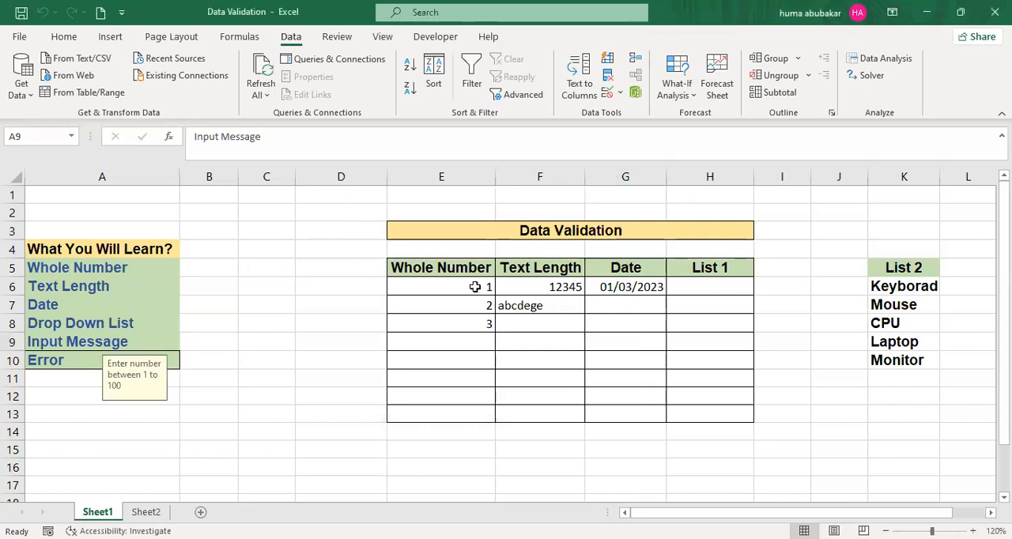
key(F2)
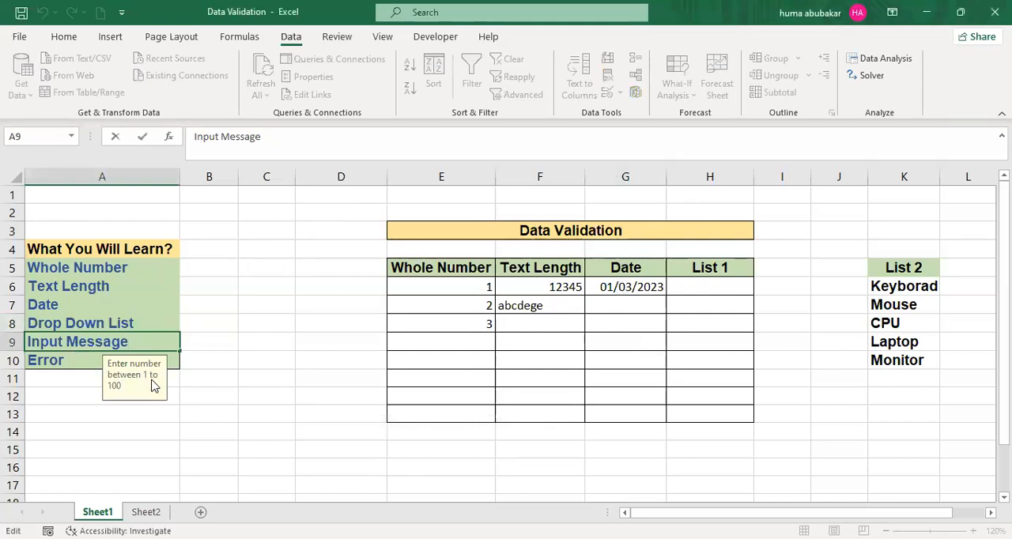
click(355, 443)
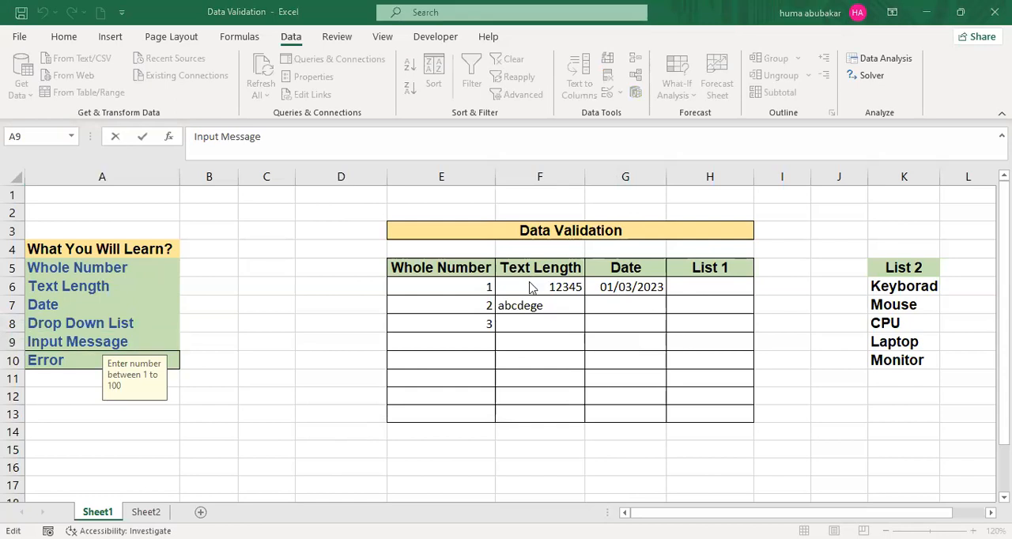
click(308, 341)
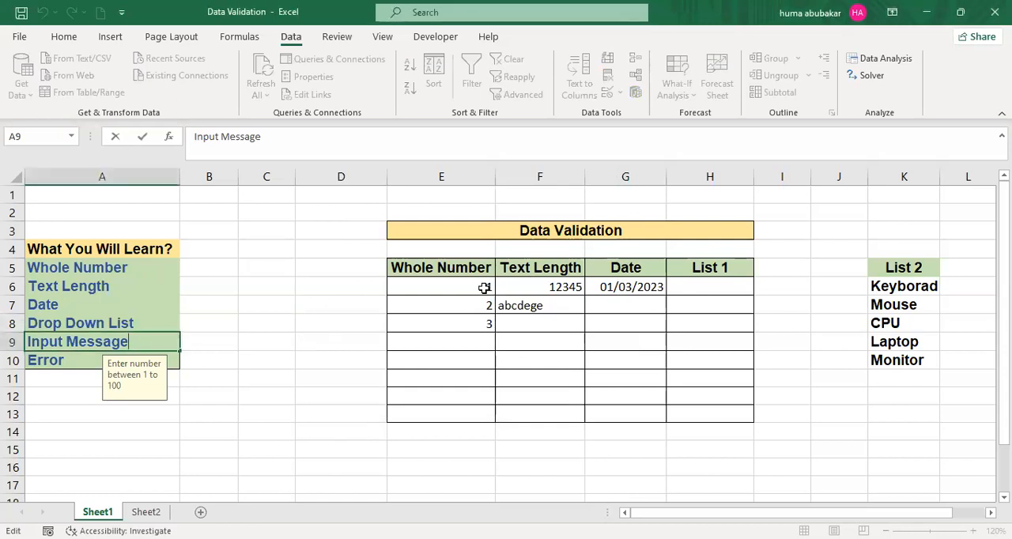
key(Escape)
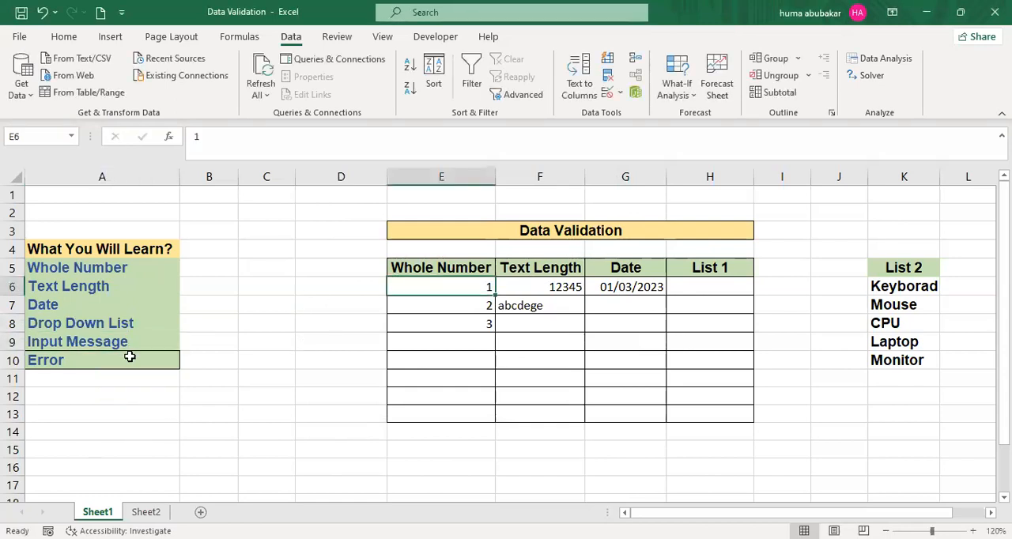
- Select a few other cells and return to cell A9 to check when its input message shows
click(130, 356)
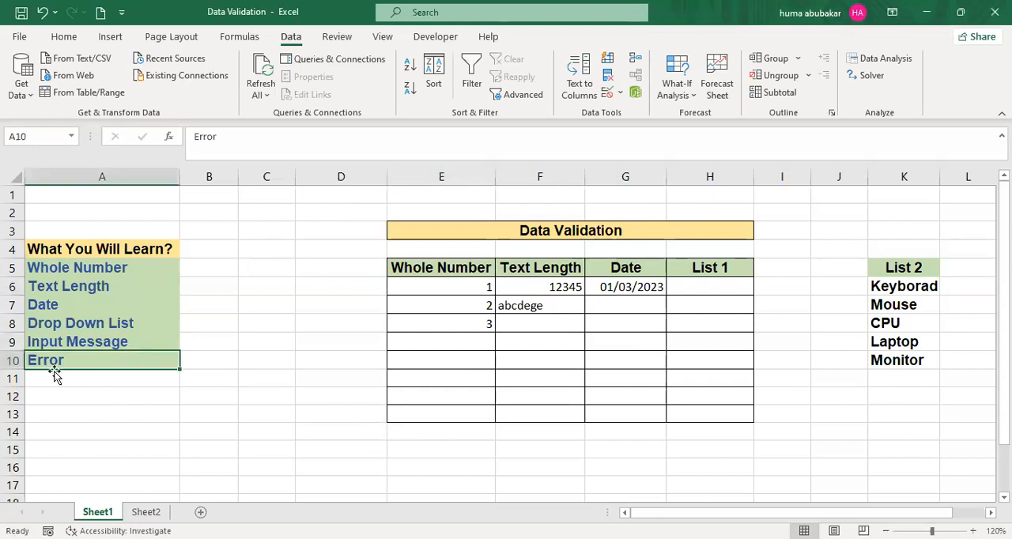
click(76, 391)
click(505, 288)
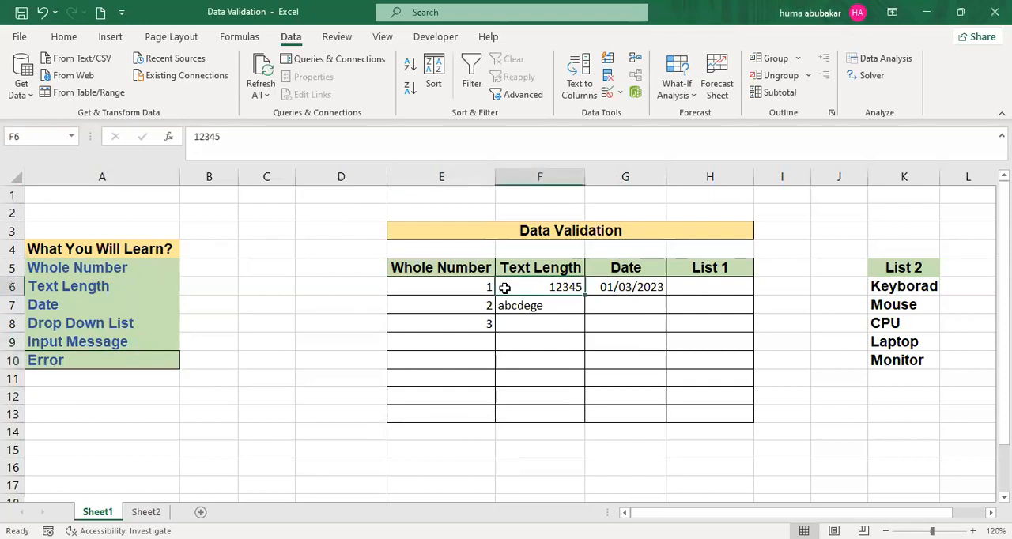
click(93, 343)
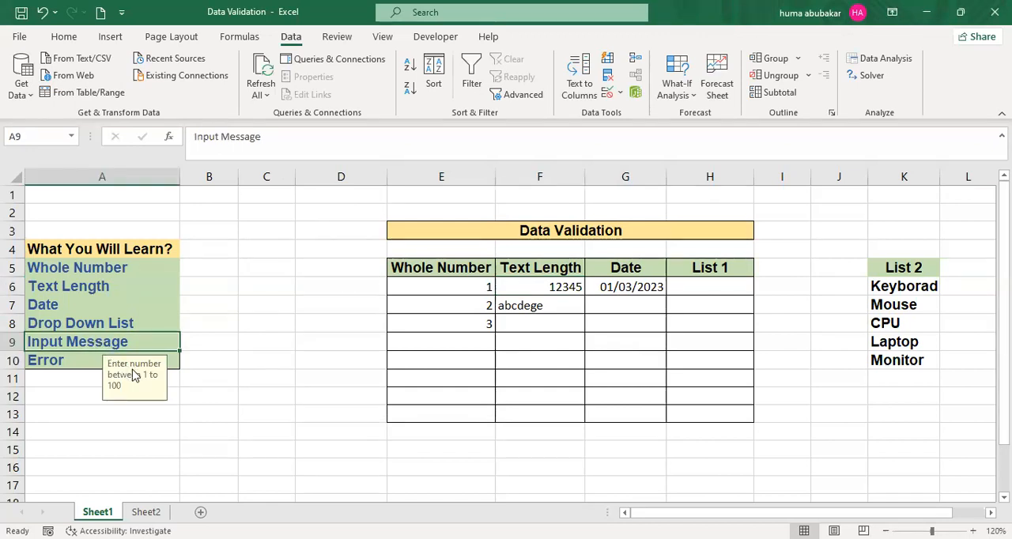
- Try to enter 7777 in cell E9 to test the Whole Number column's validation, and dismiss the alert
click(482, 336)
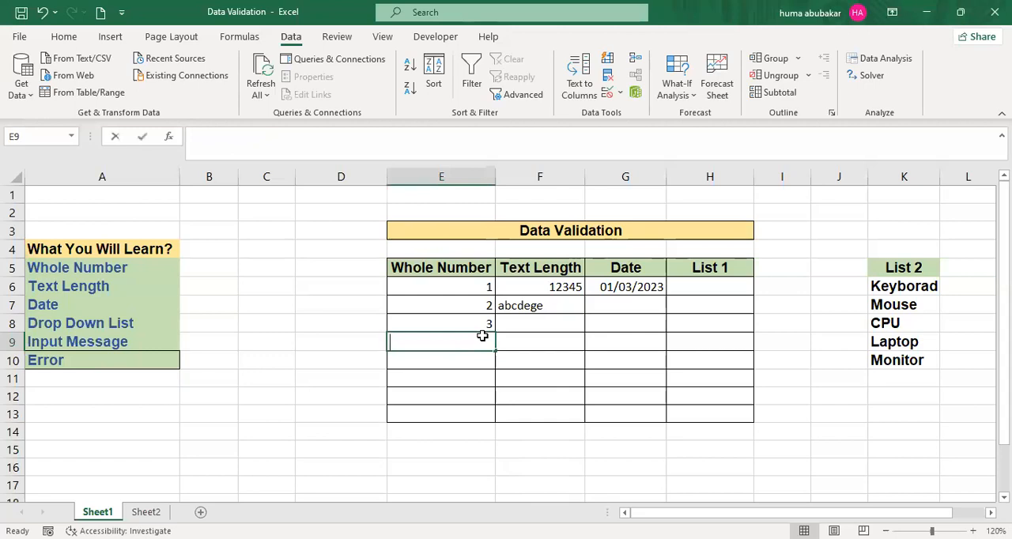
text(7777)
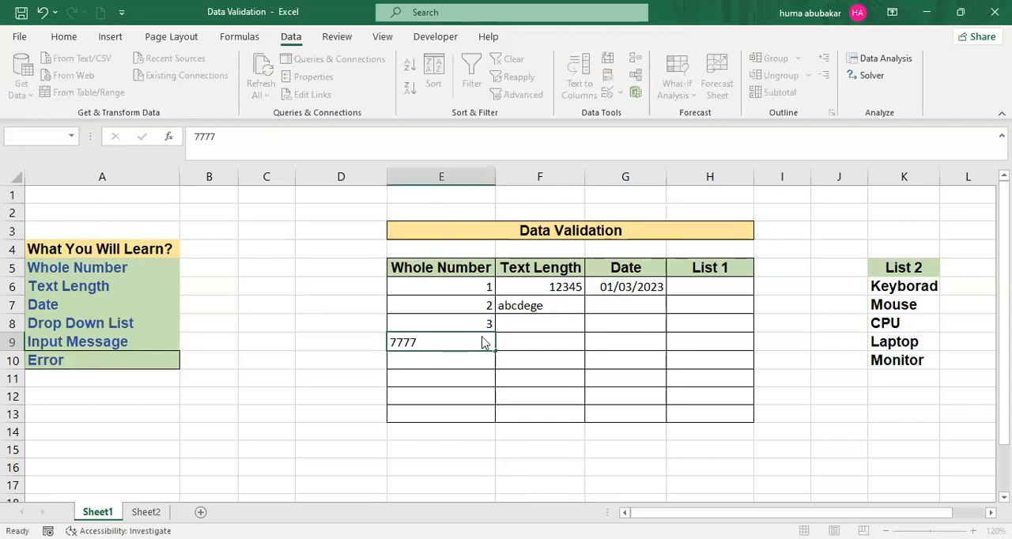
key(Return)
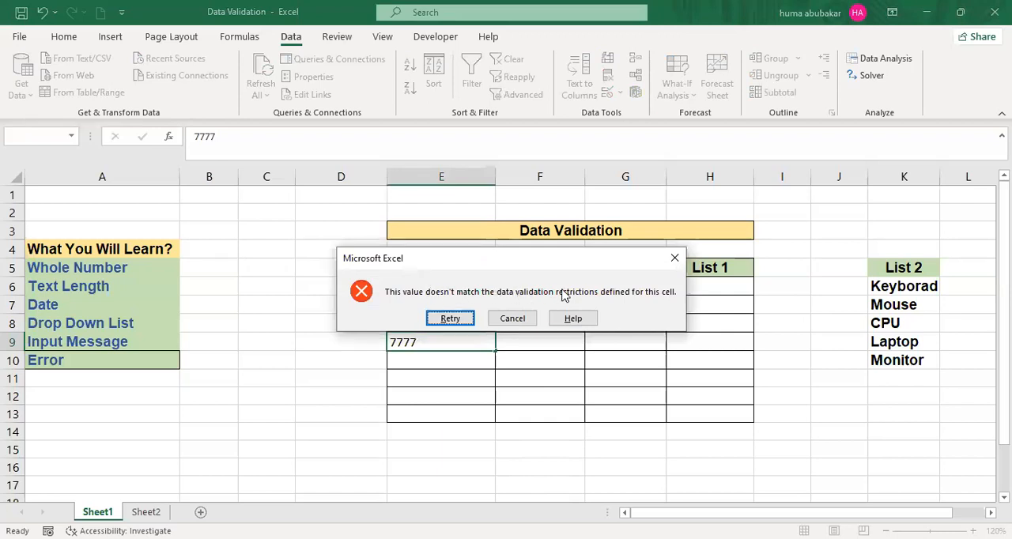
click(676, 254)
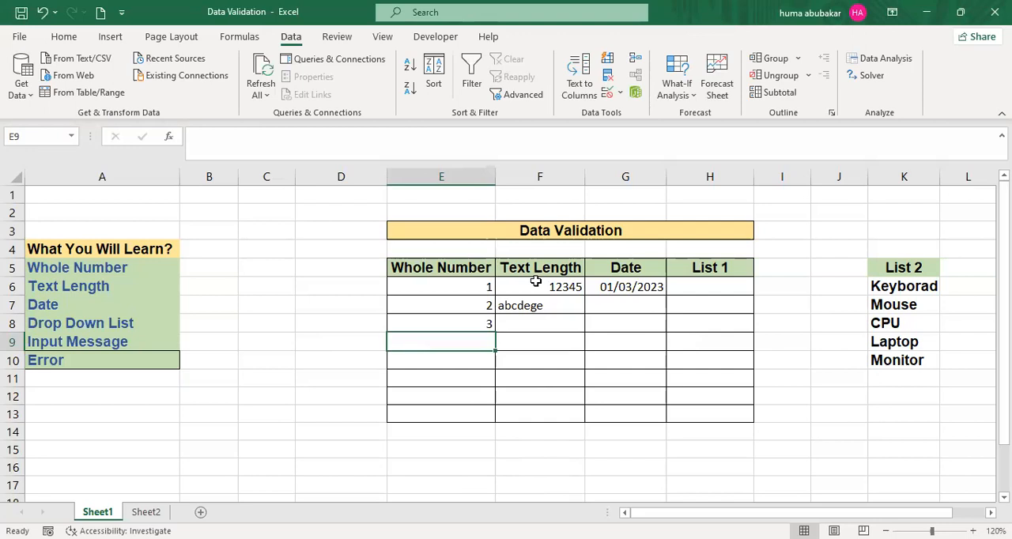
- Set the validation error alert message for cells F6:F13 to "Kinldy enter text between 5 to 8", keeping the Stop style
drag(536, 281, 535, 413)
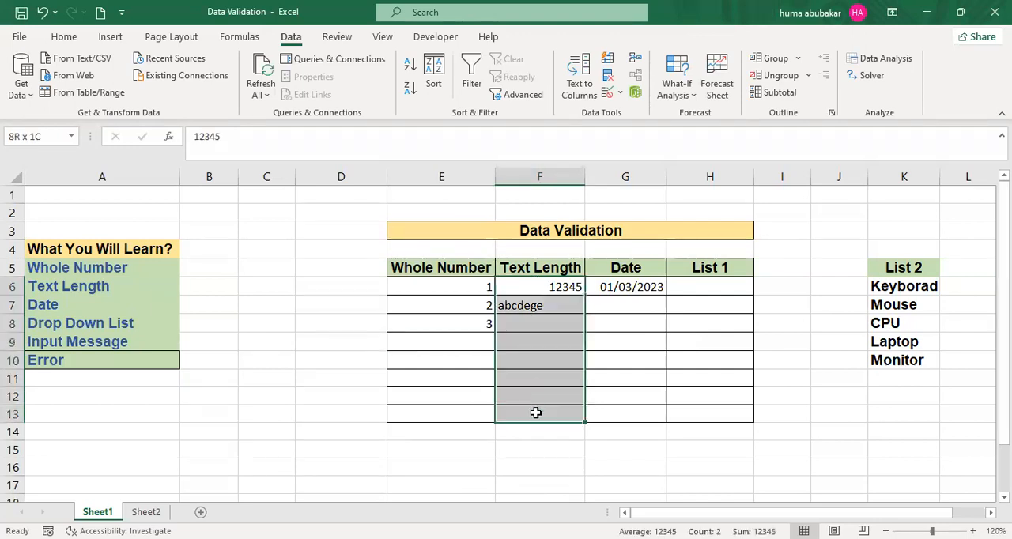
click(619, 95)
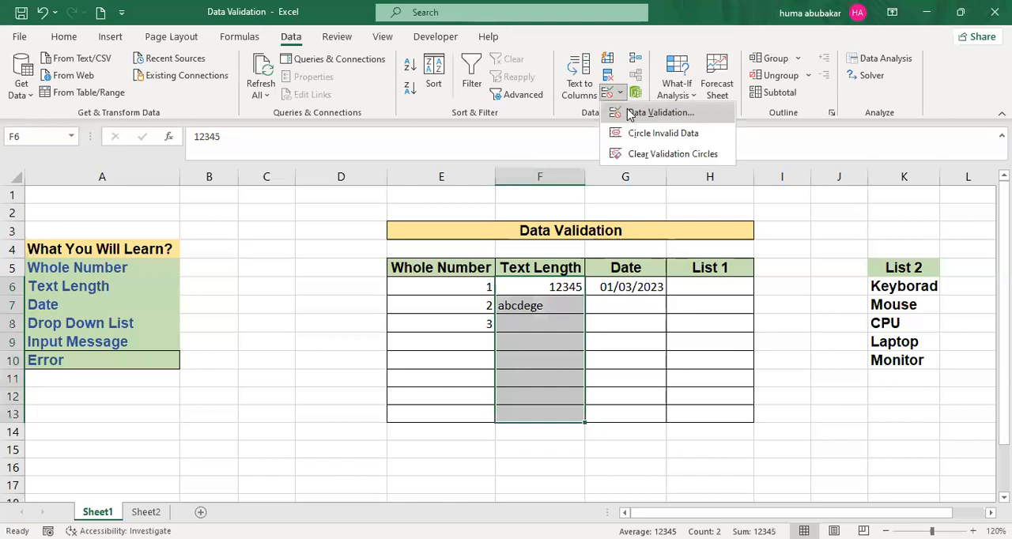
click(630, 114)
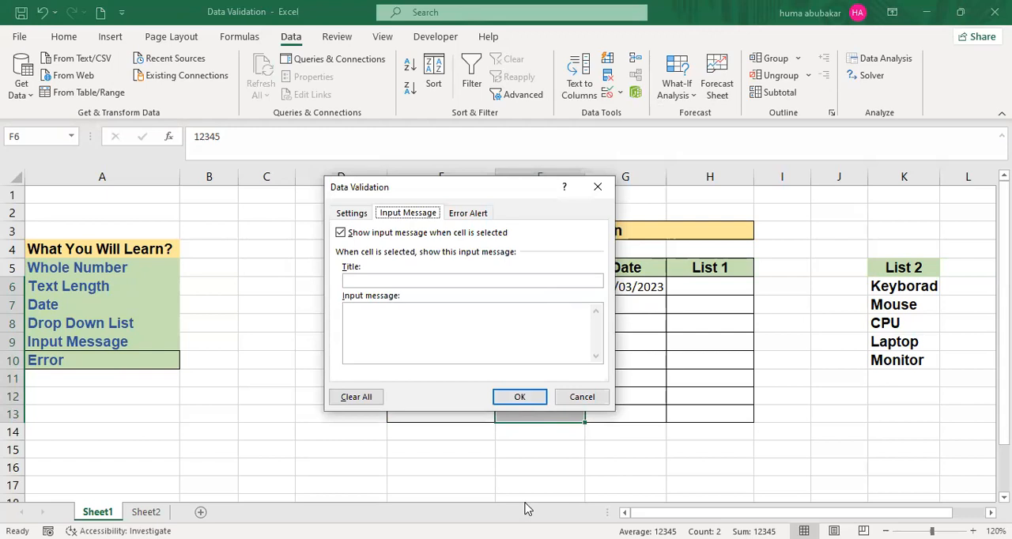
click(475, 215)
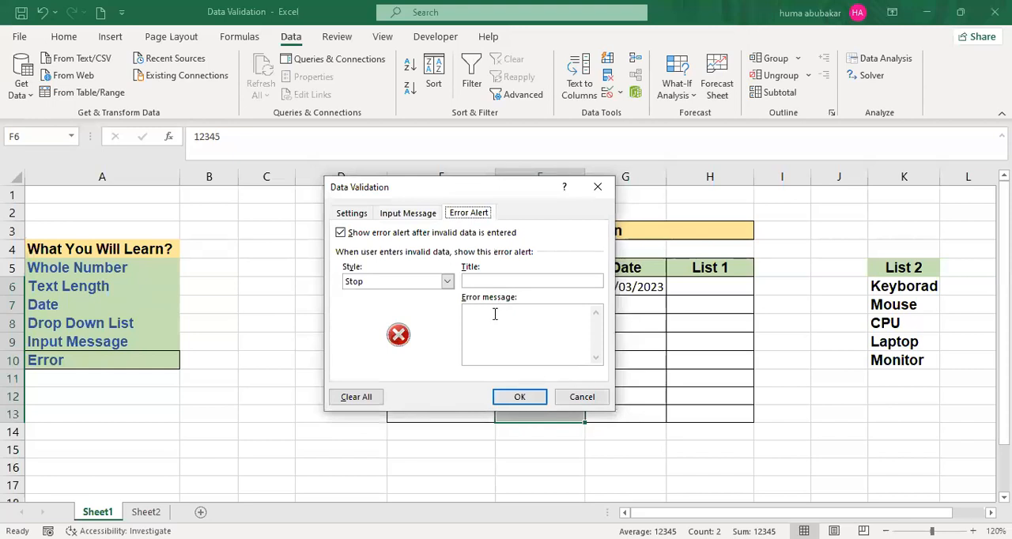
click(491, 316)
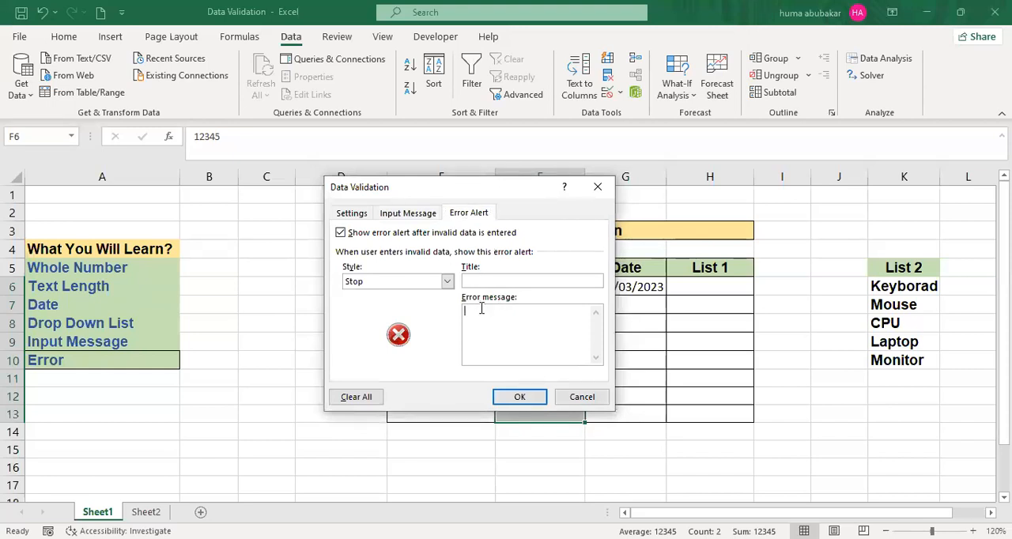
text(Kindly enter text between 5 to)
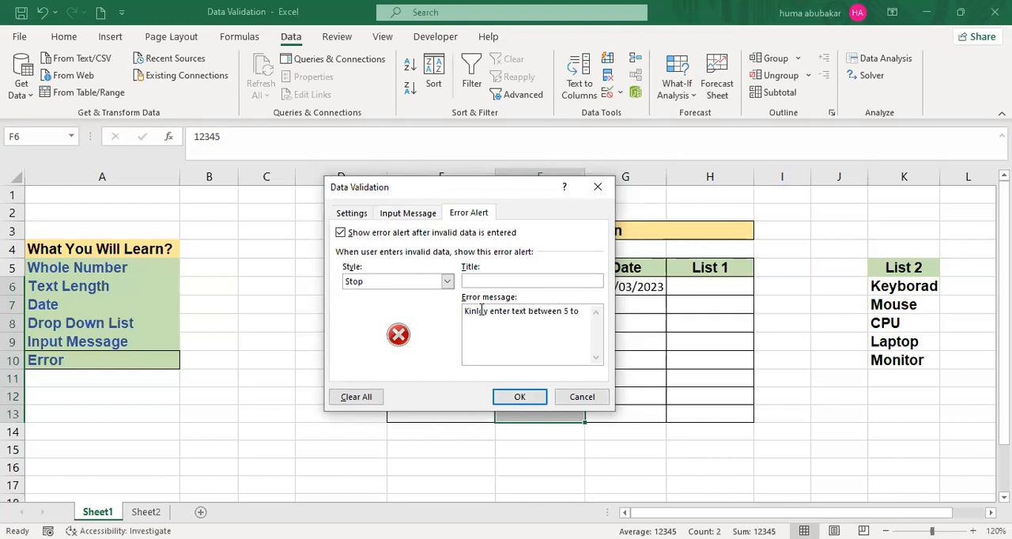
text( 8)
click(523, 397)
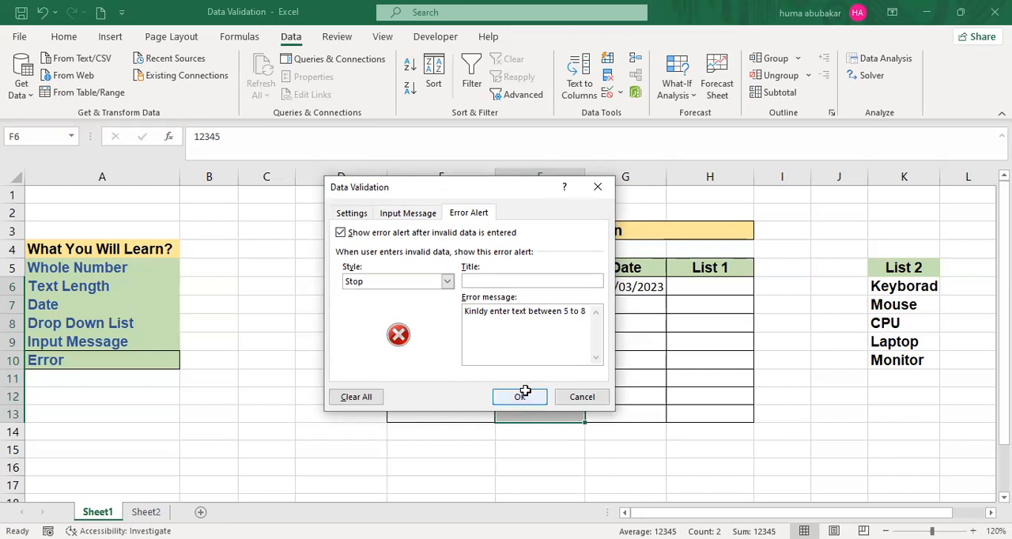
- Try to enter "th" in cell F8 to test the custom error alert, and dismiss the alert
click(557, 317)
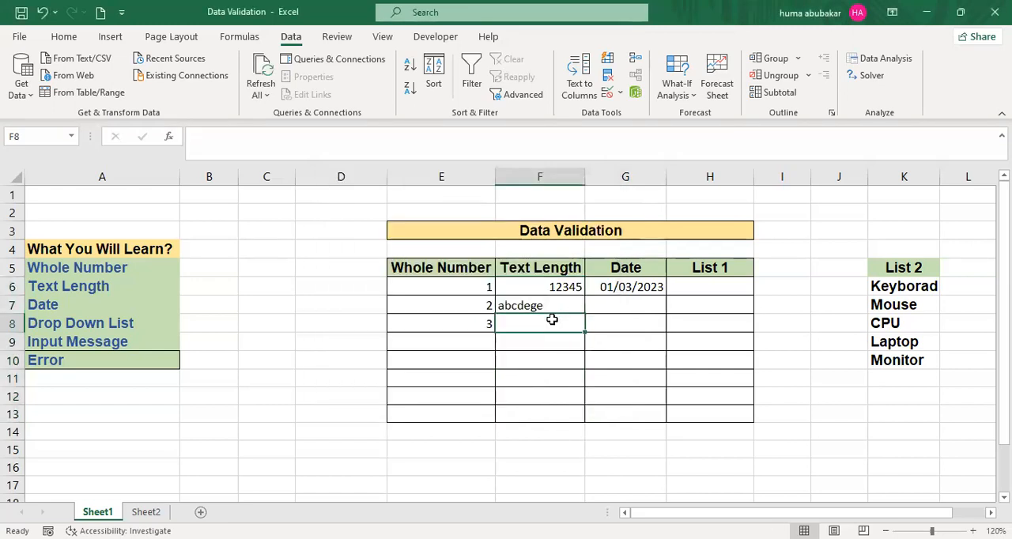
text(th)
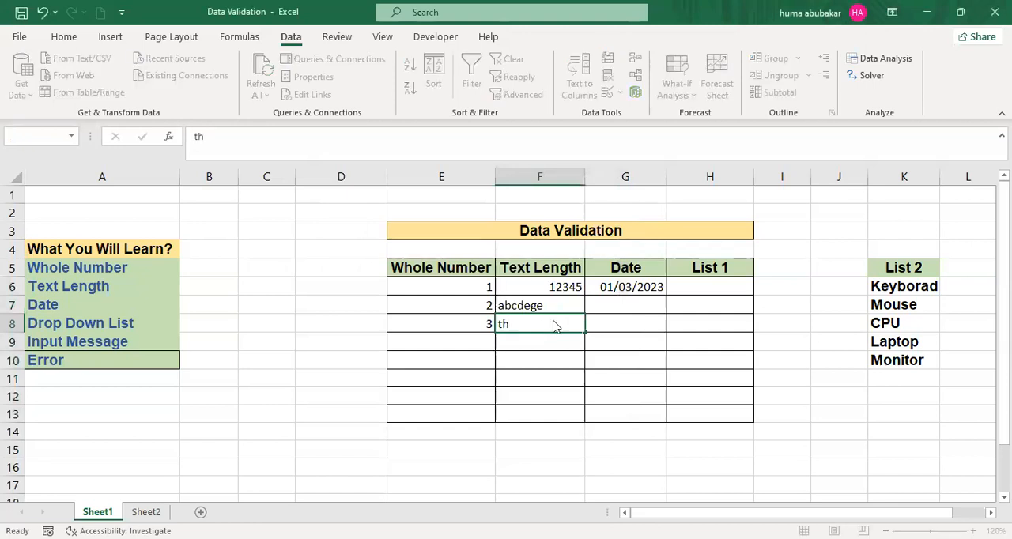
key(Return)
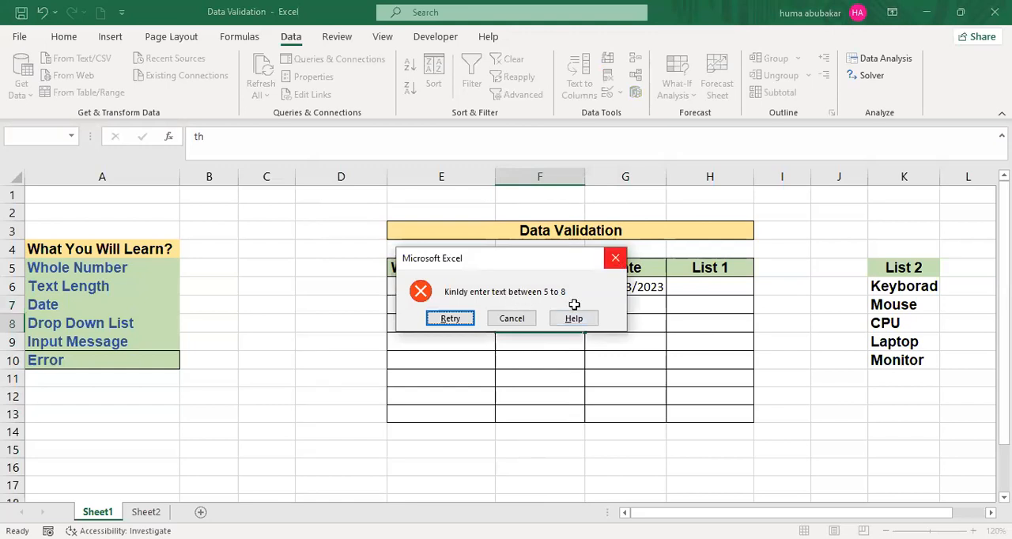
key(Escape)
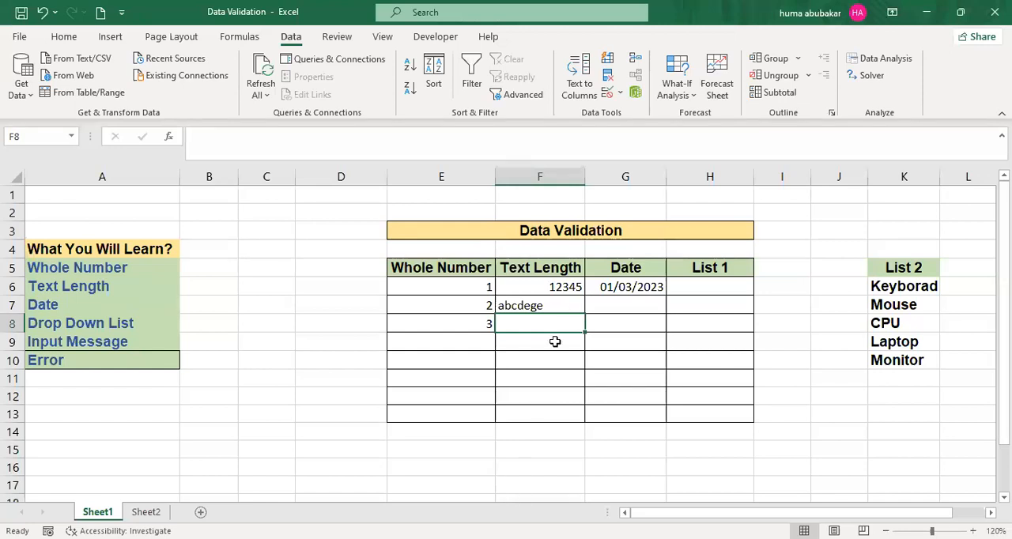
drag(155, 263, 150, 354)
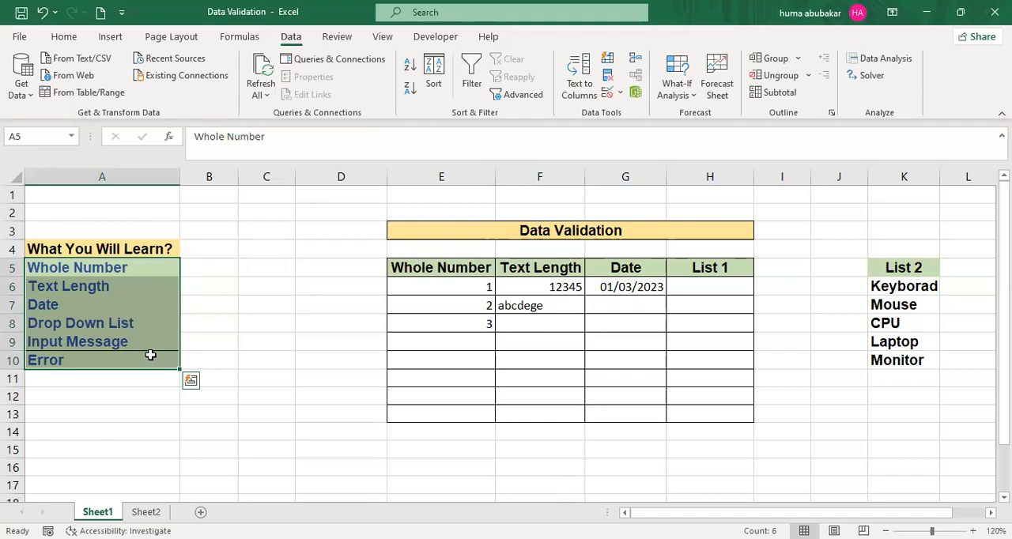
click(142, 289)
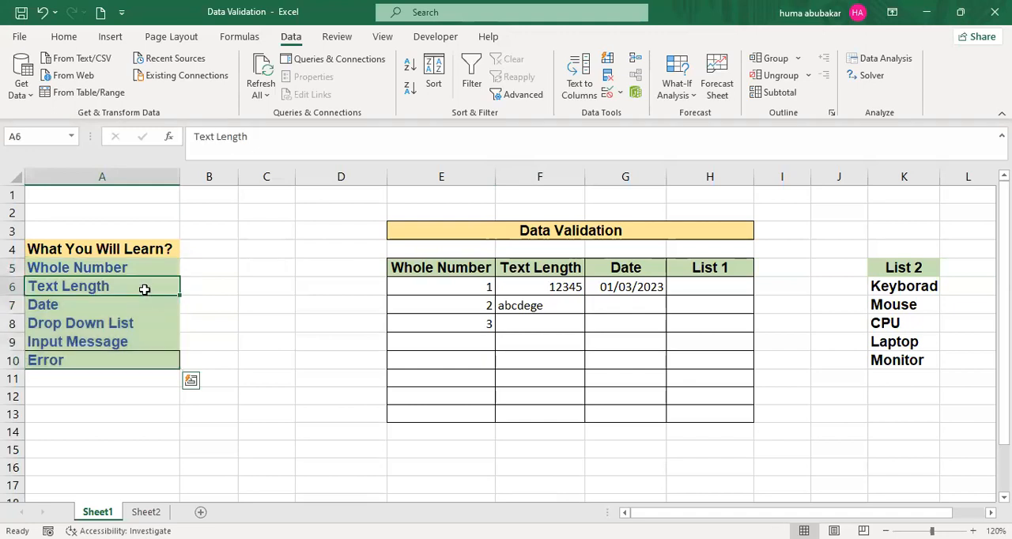
key(Down)
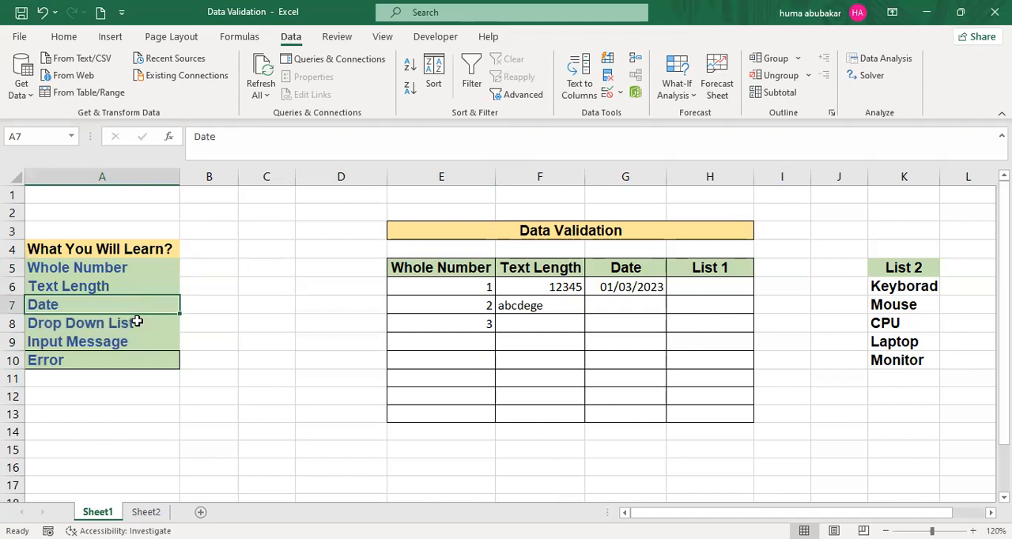
click(138, 322)
click(133, 343)
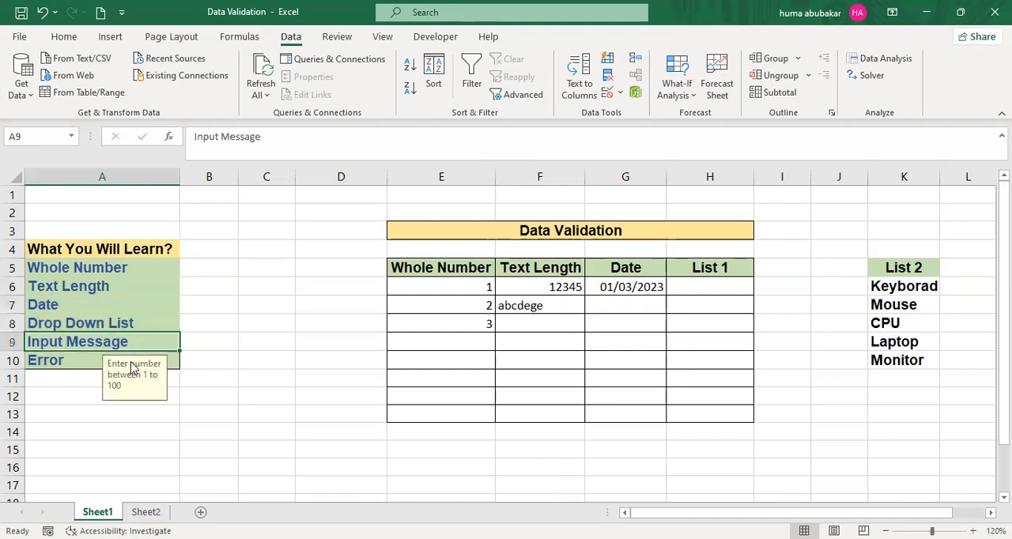
click(82, 359)
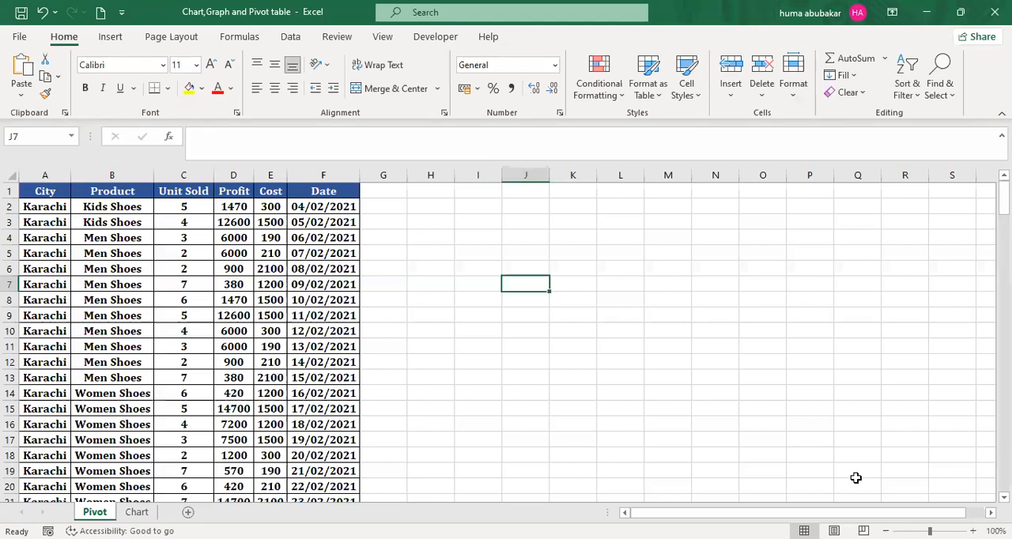
- Switch to the "Chart,Graph and Pivot table" workbook and examine the data tables on its Pivot and Chart sheets
key(alt+Tab)
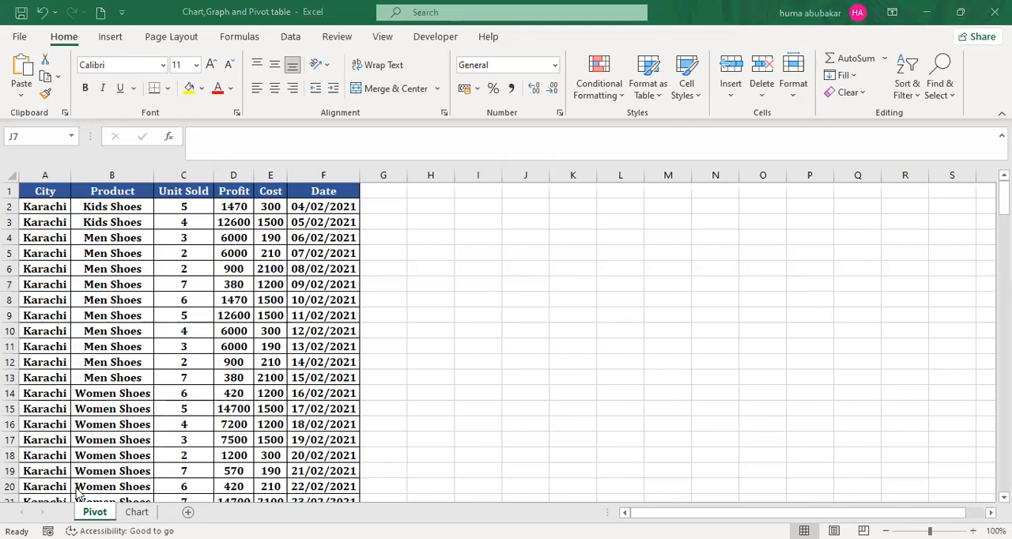
click(137, 512)
click(95, 513)
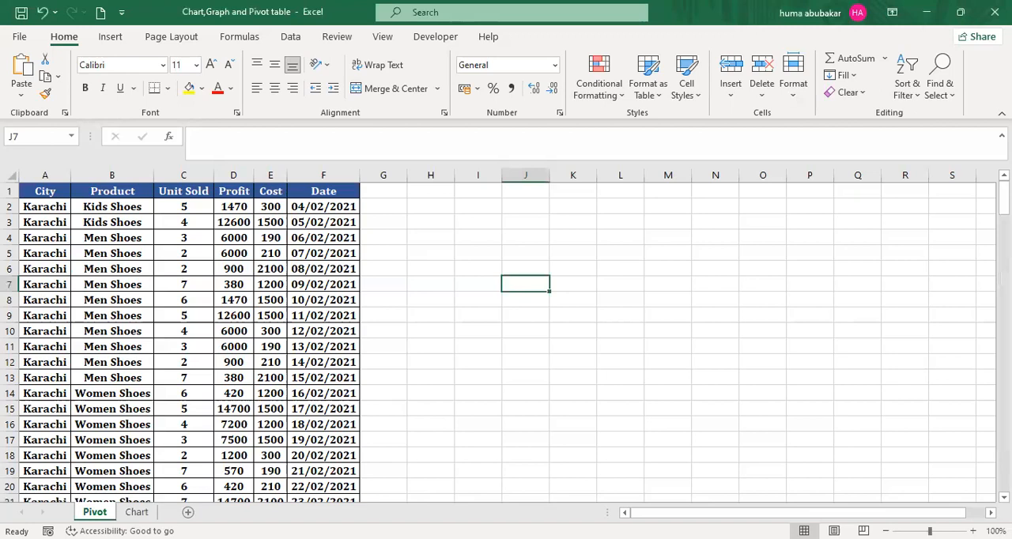
click(137, 513)
click(343, 391)
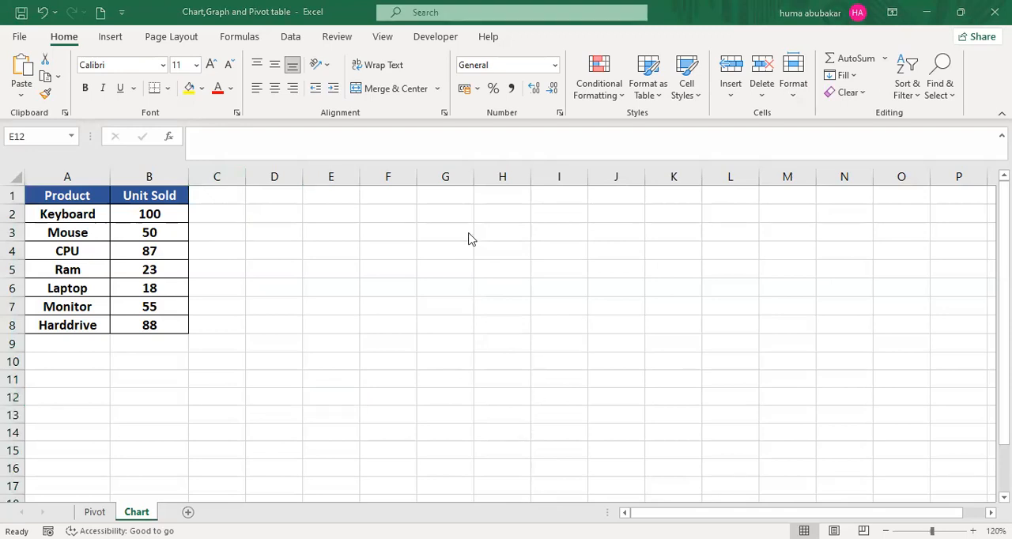
drag(63, 195, 128, 321)
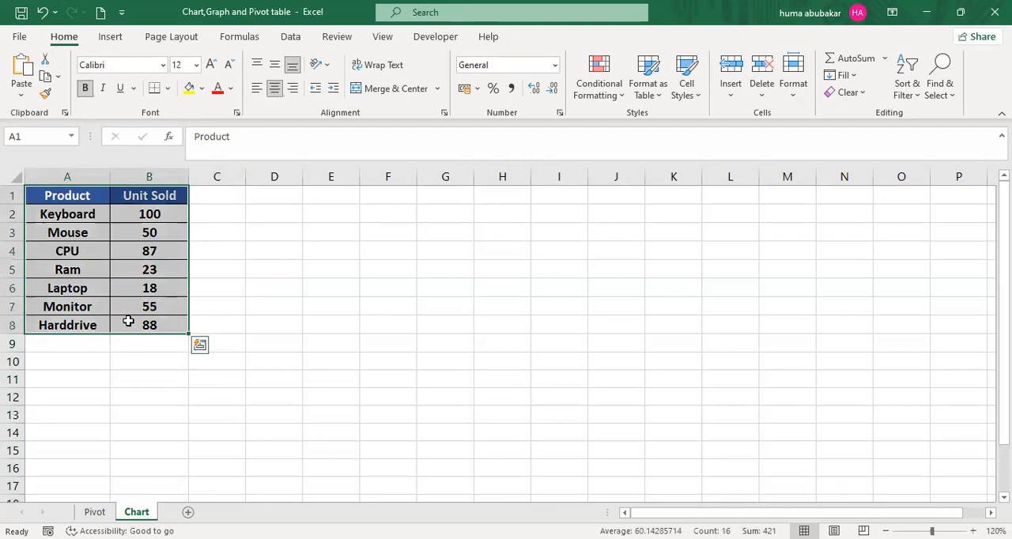
click(94, 511)
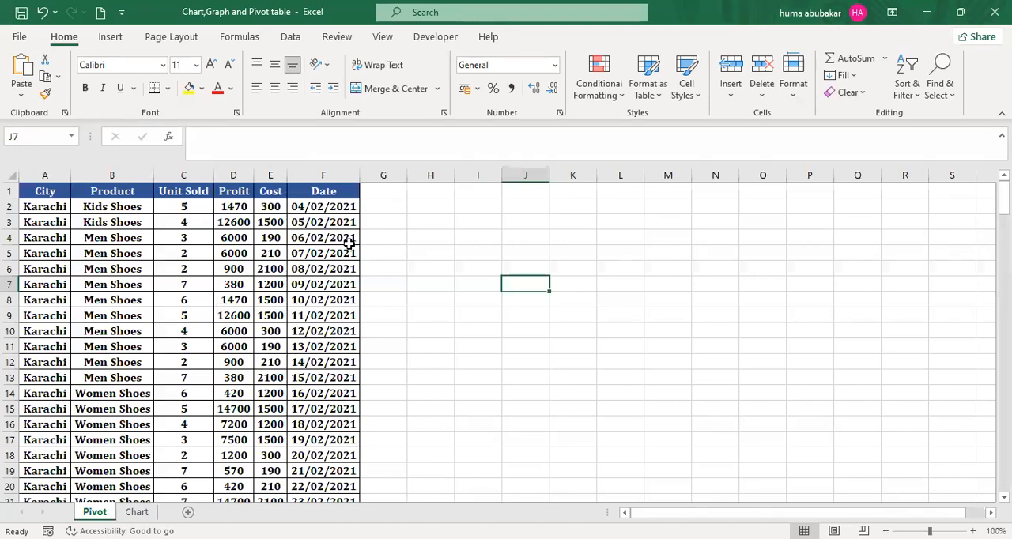
click(348, 241)
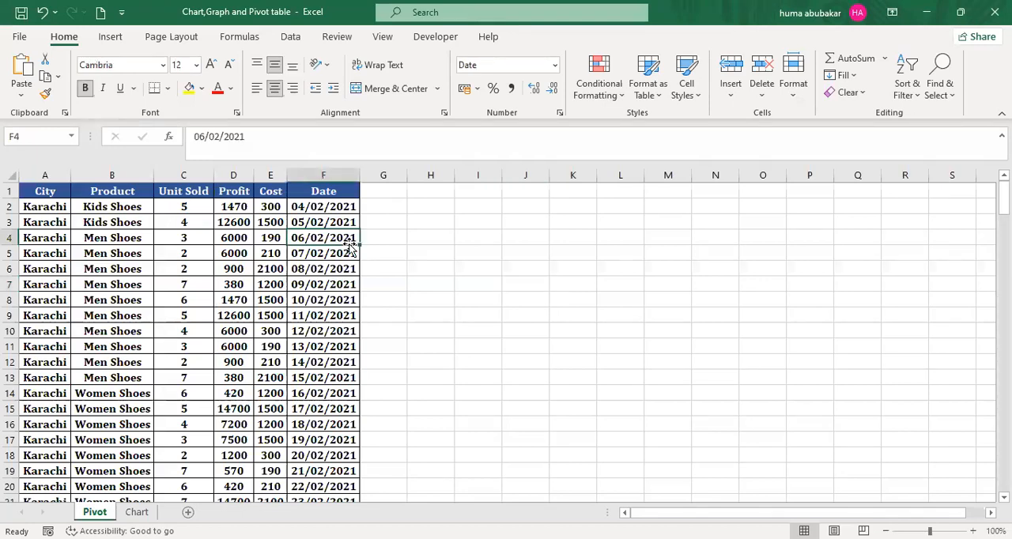
click(136, 512)
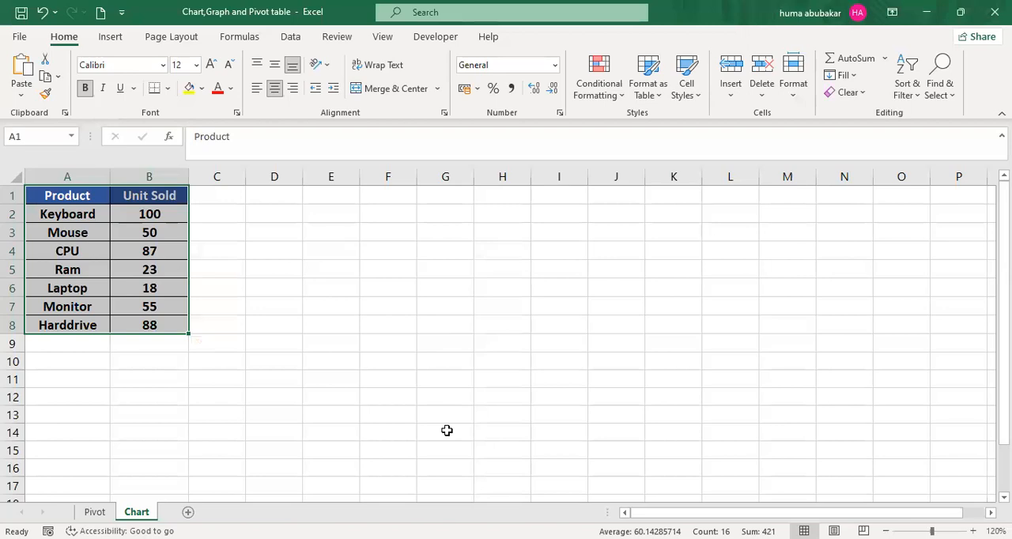
click(401, 325)
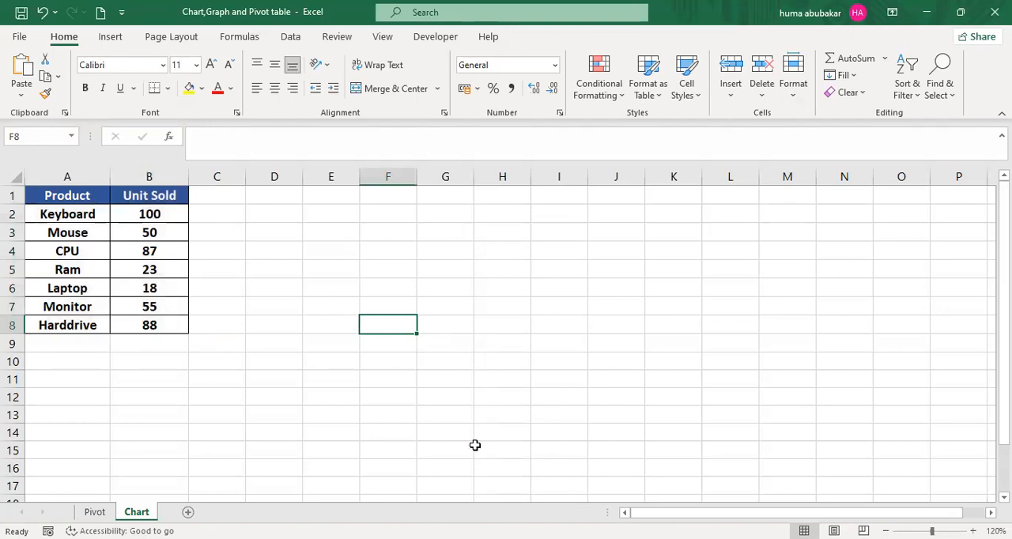
click(443, 266)
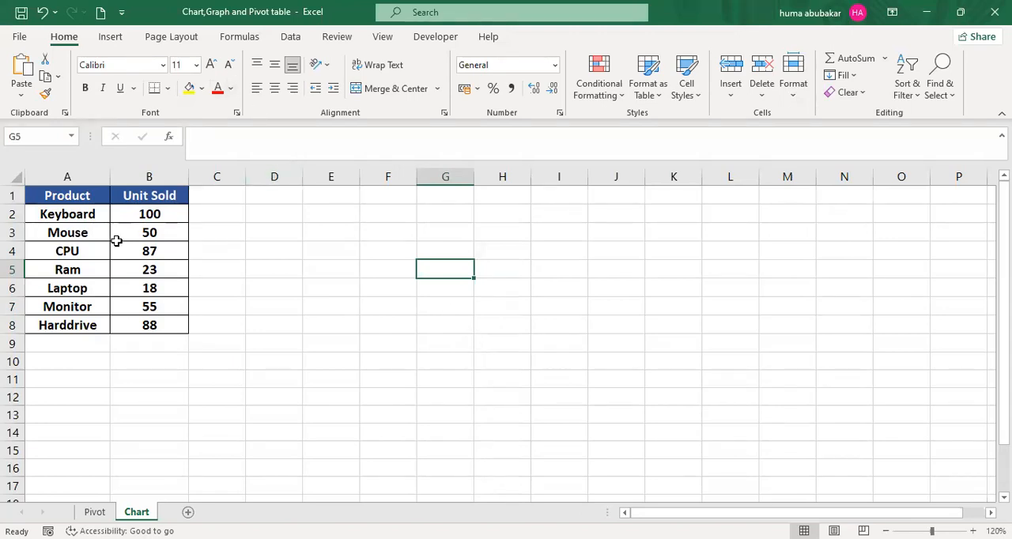
- Preview the recommended bar, pie and funnel charts for the data in A1:B8 without inserting any
drag(74, 196, 160, 326)
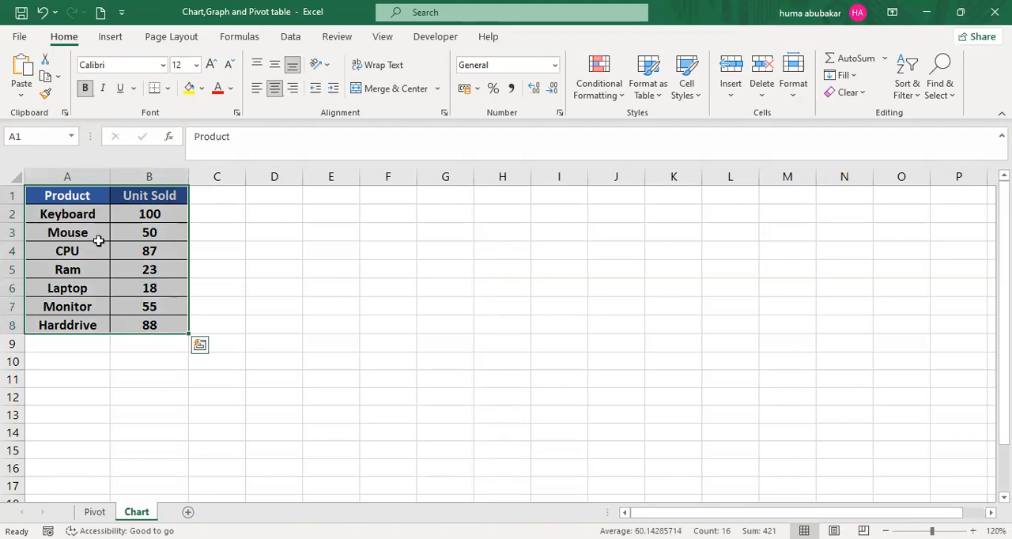
click(111, 37)
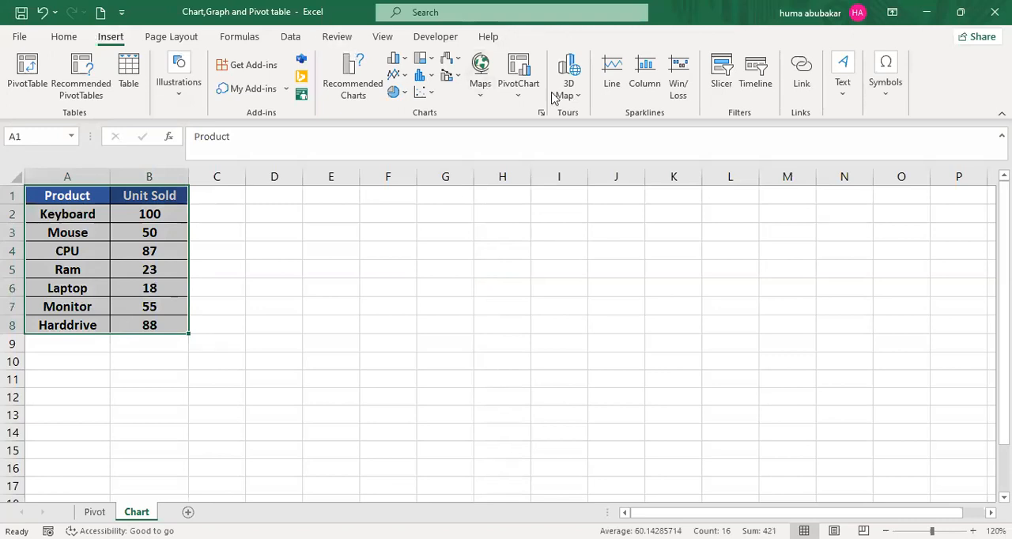
click(351, 78)
click(349, 72)
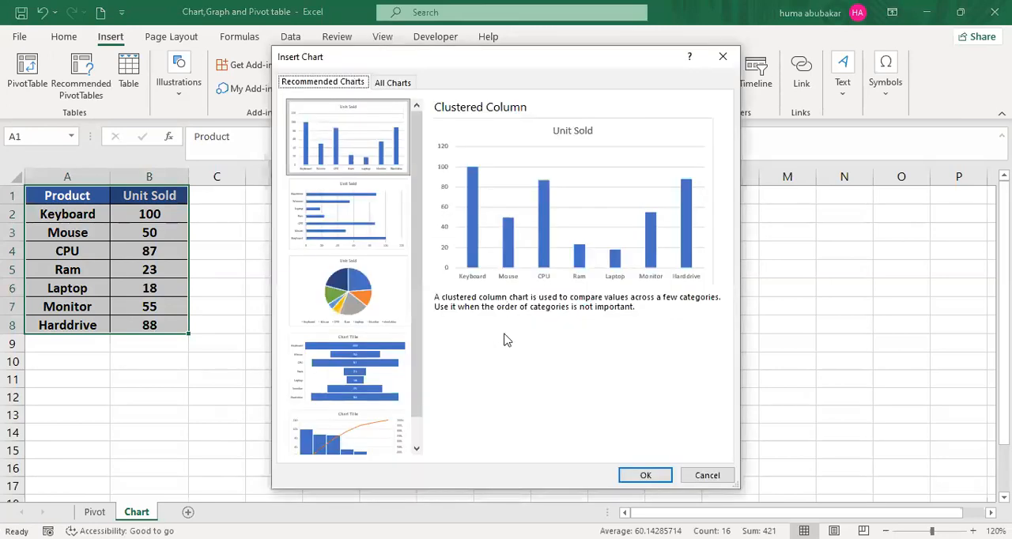
click(356, 208)
click(368, 298)
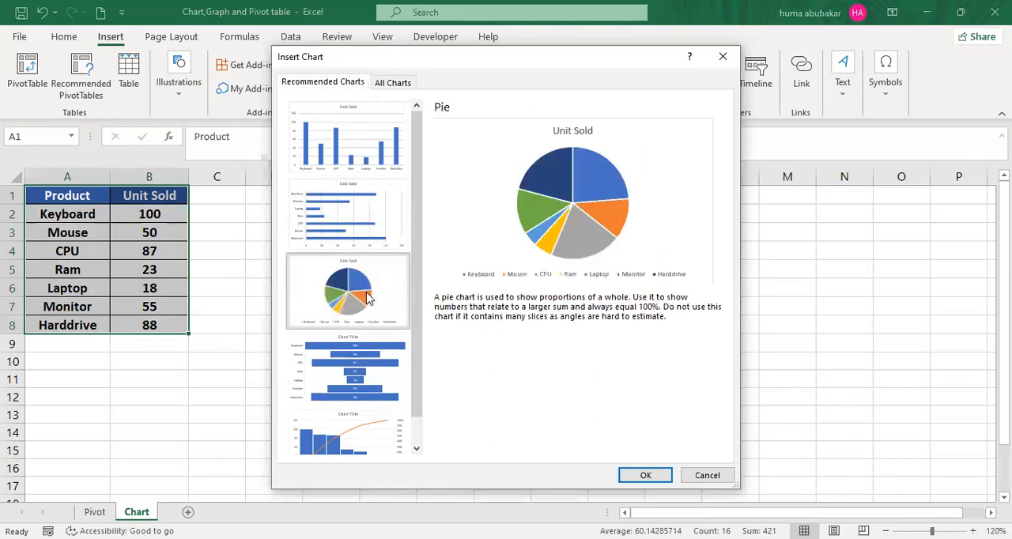
click(375, 354)
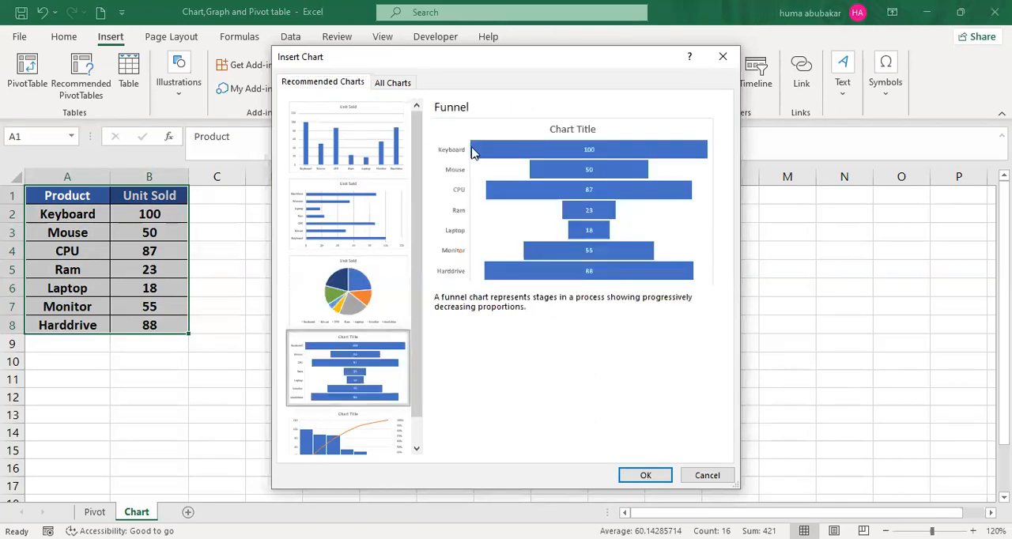
click(721, 59)
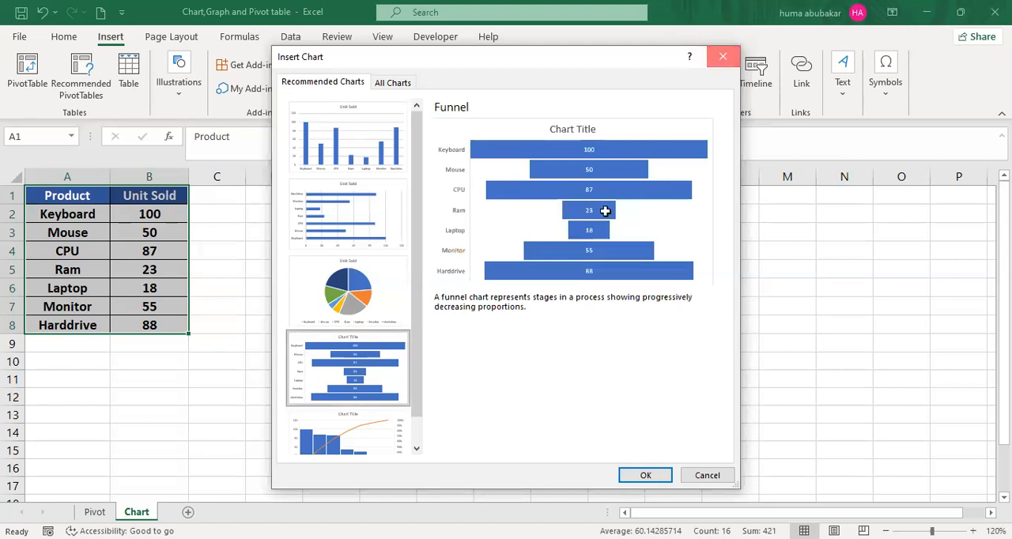
key(Escape)
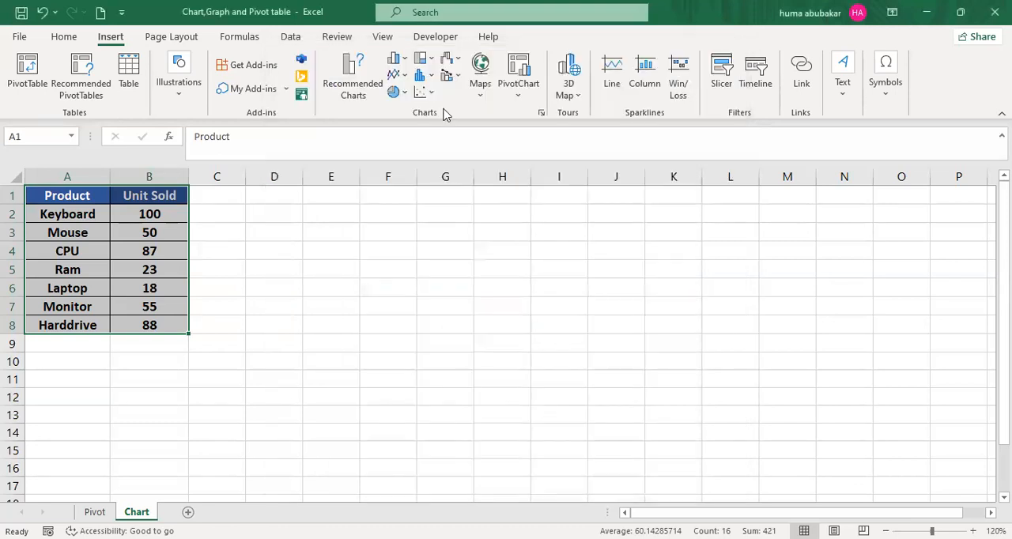
- Insert a 2-D clustered column chart from A1:B8 and position it beside the Product and Unit Sold table
click(398, 61)
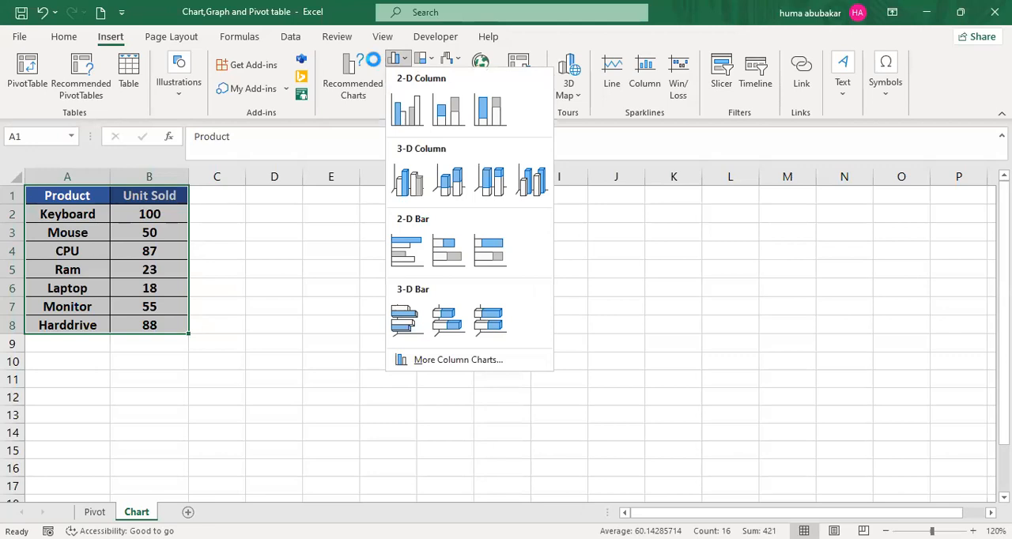
click(373, 60)
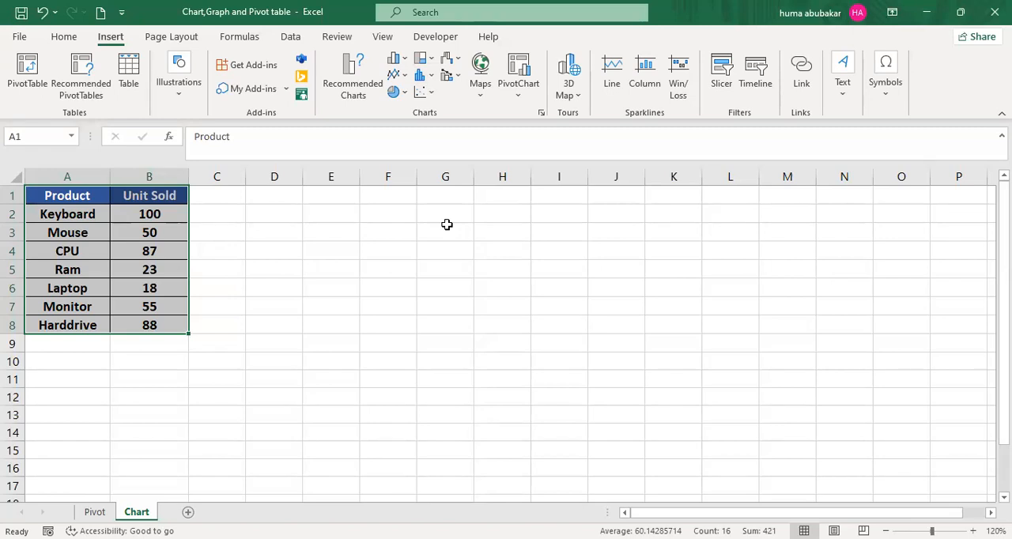
click(402, 62)
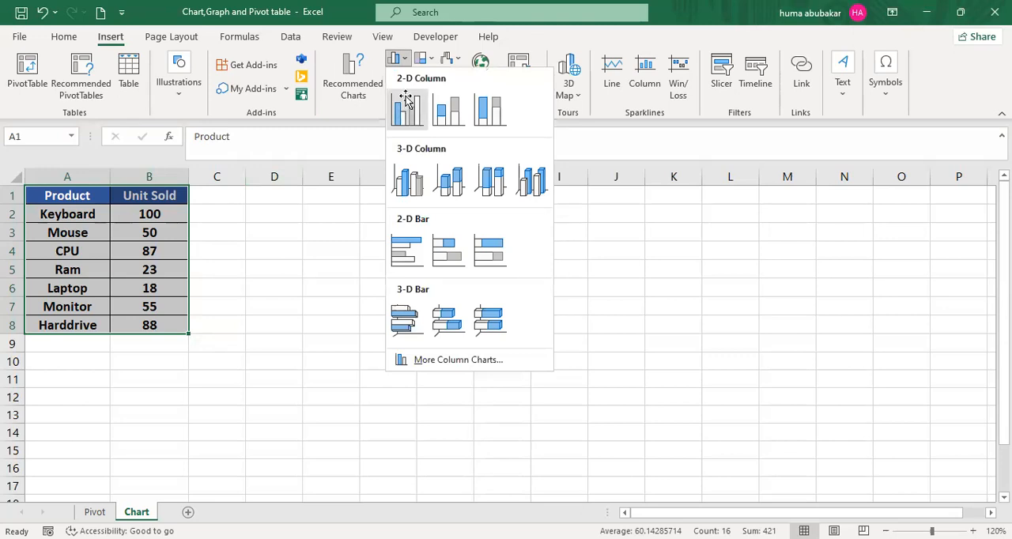
click(406, 98)
drag(574, 234, 578, 227)
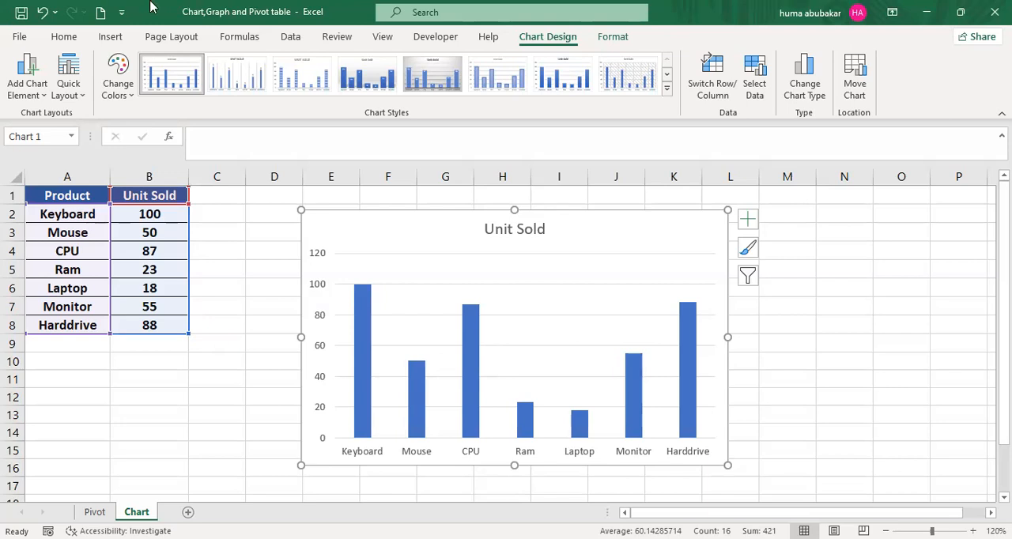
- Review the available pie, scatter and statistical chart types without inserting another chart
click(119, 36)
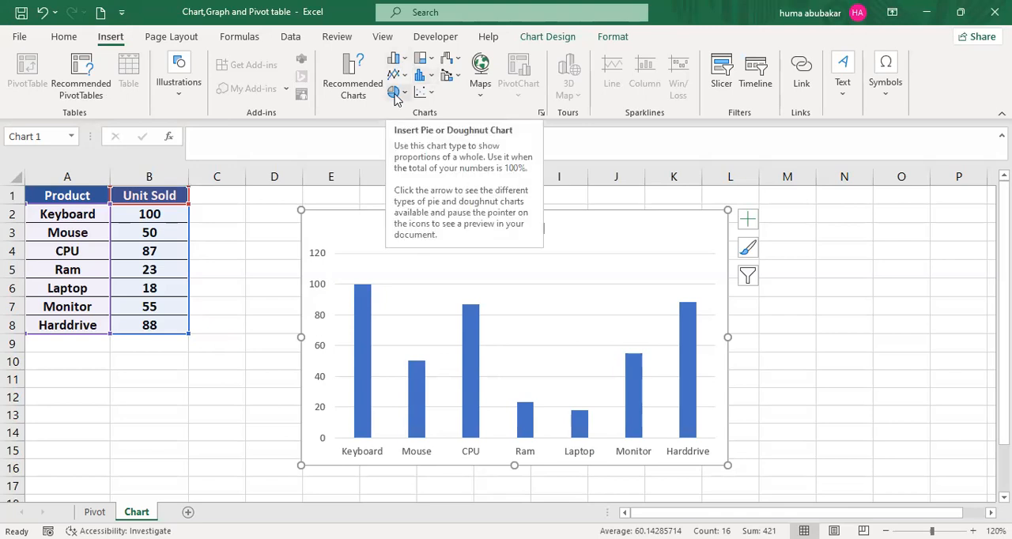
click(404, 91)
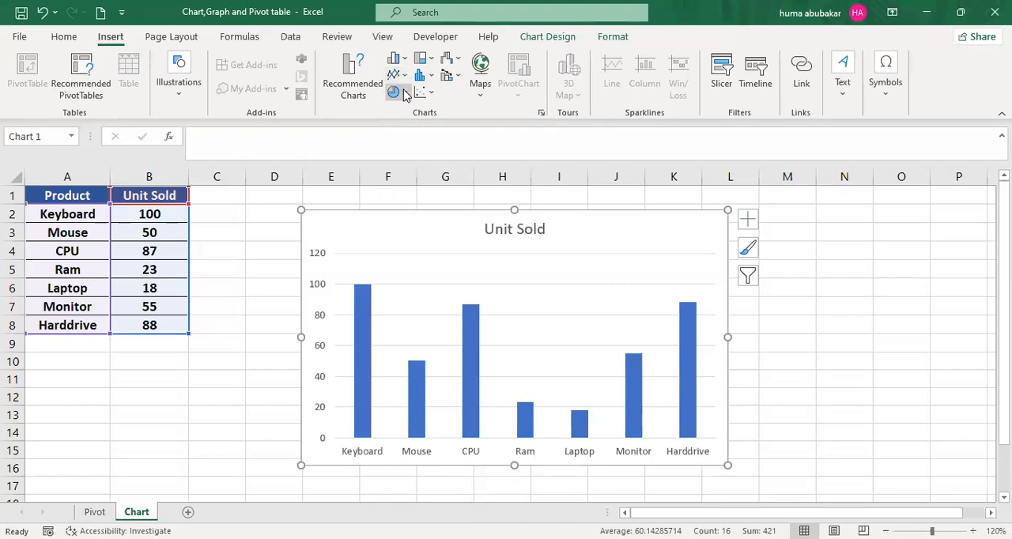
click(404, 93)
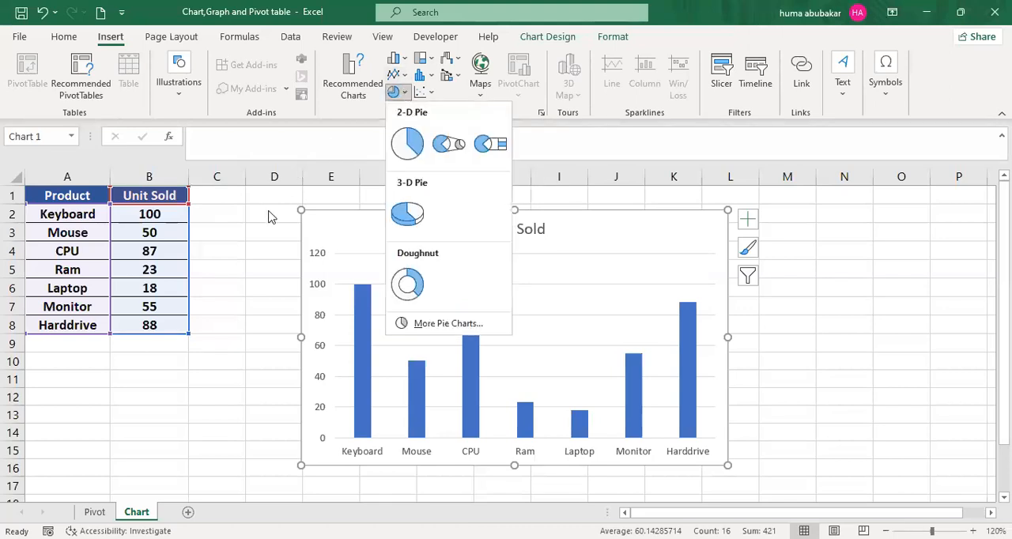
click(269, 211)
click(430, 93)
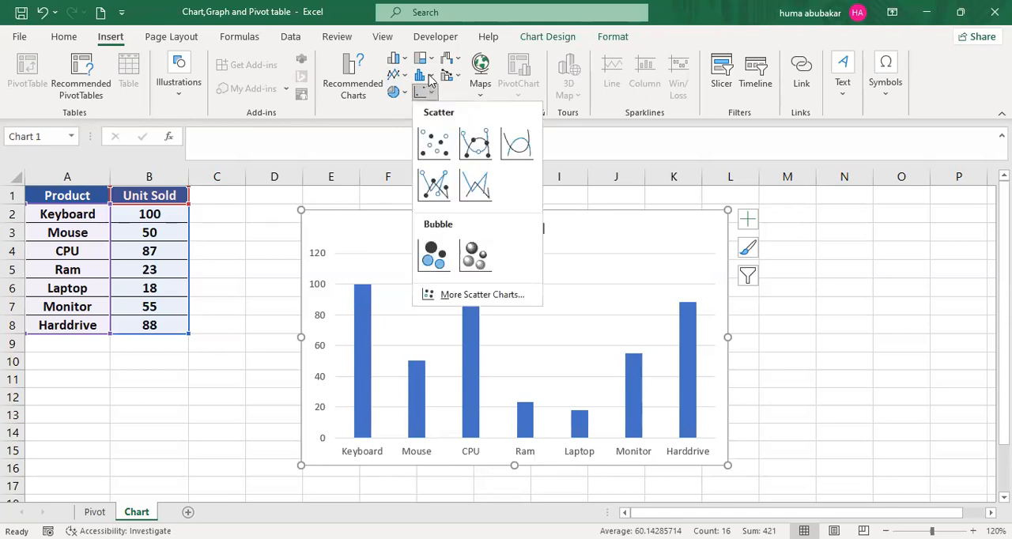
click(430, 73)
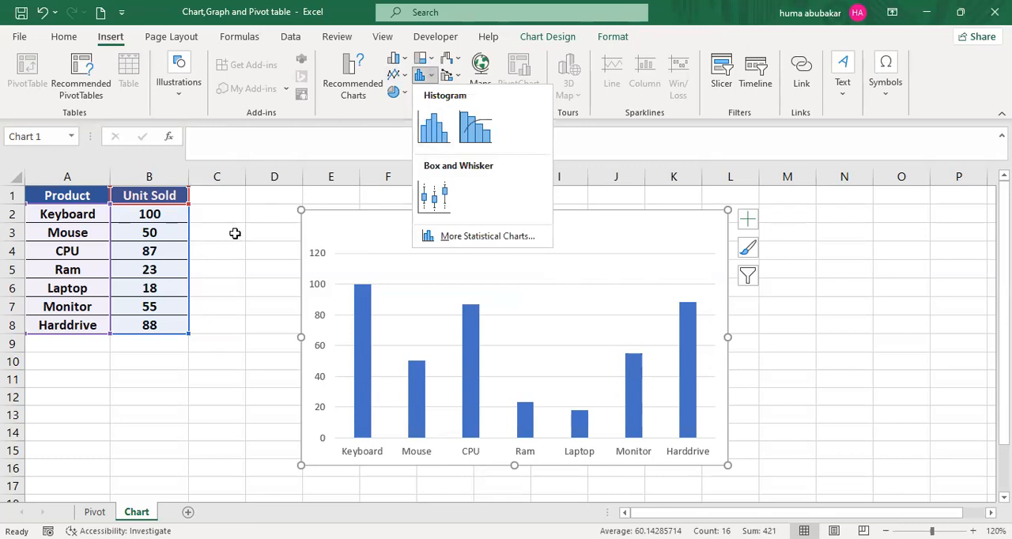
click(454, 412)
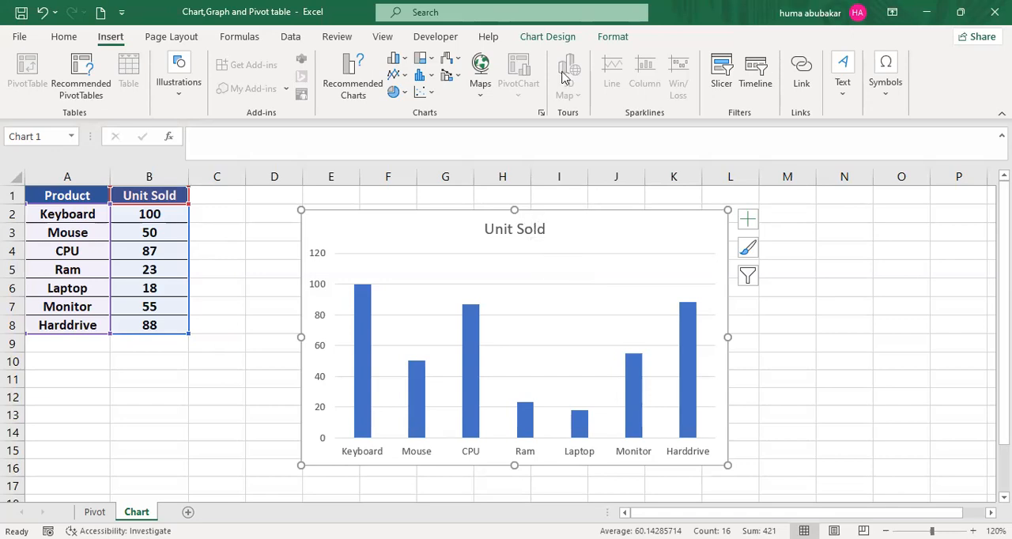
text(+)
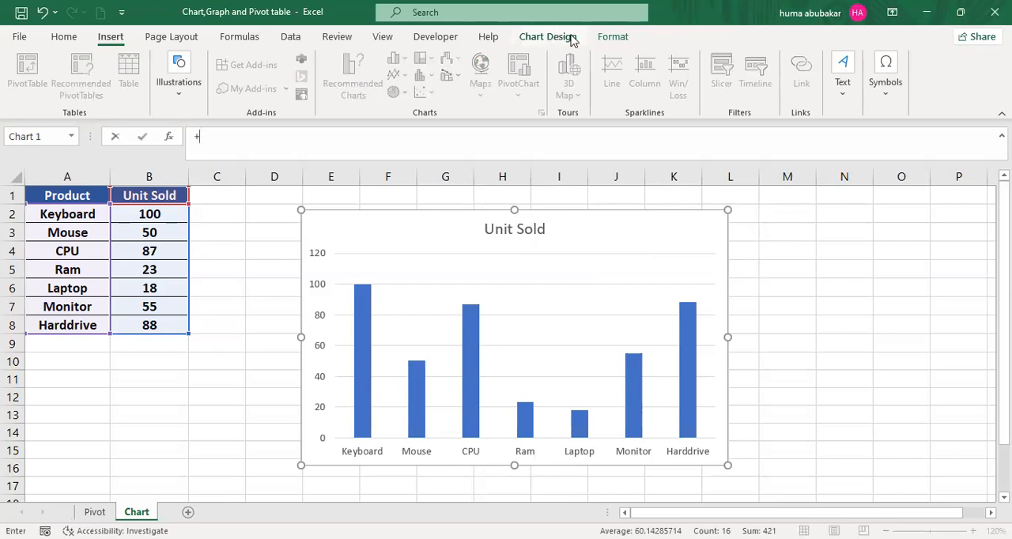
click(570, 38)
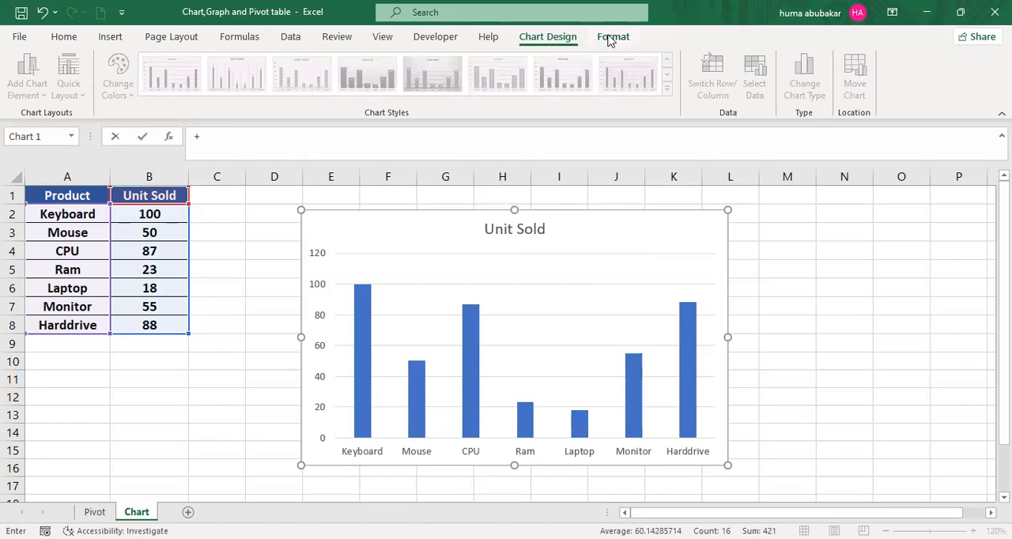
click(610, 38)
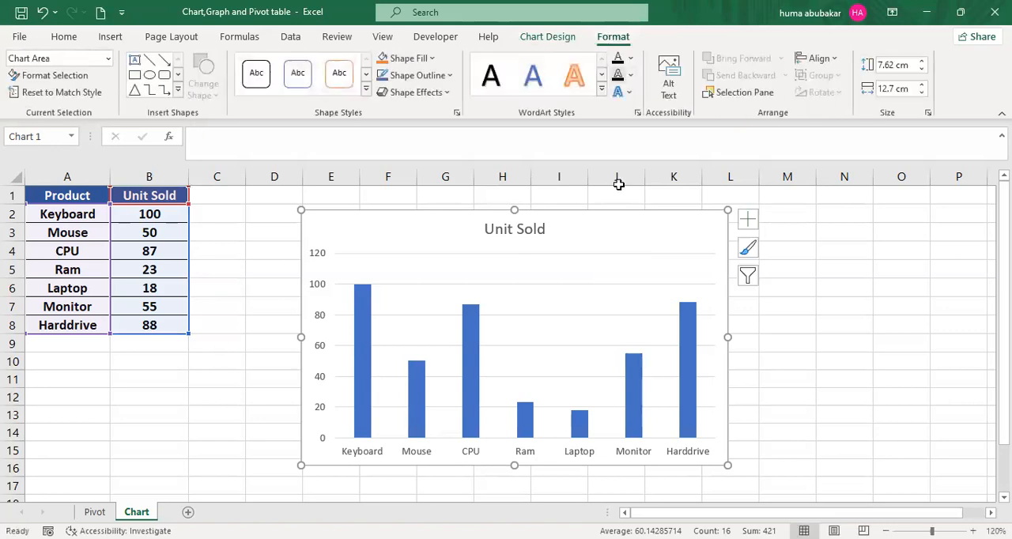
click(437, 57)
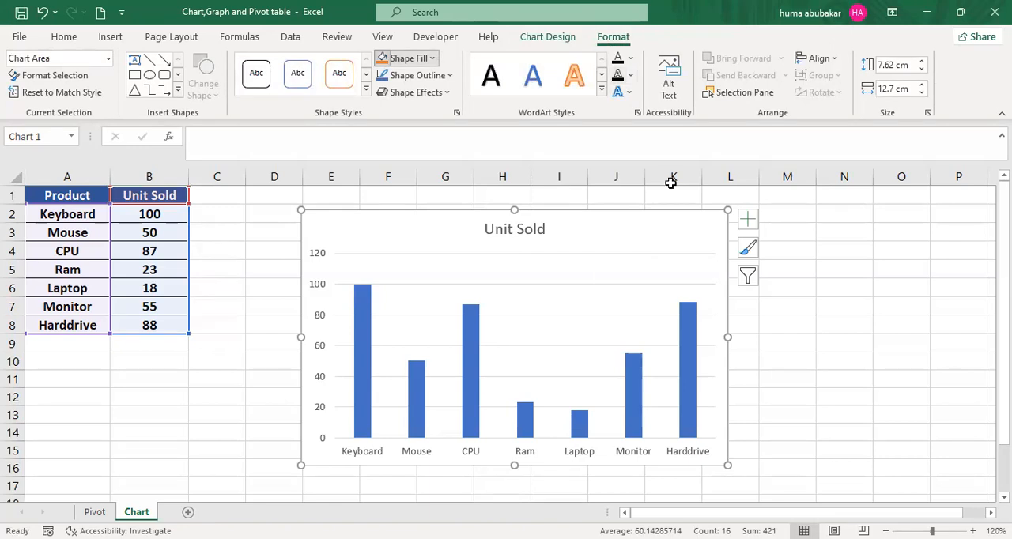
- Recolor the Unit Sold columns in the chart orange using one of the preset chart color palettes
click(364, 289)
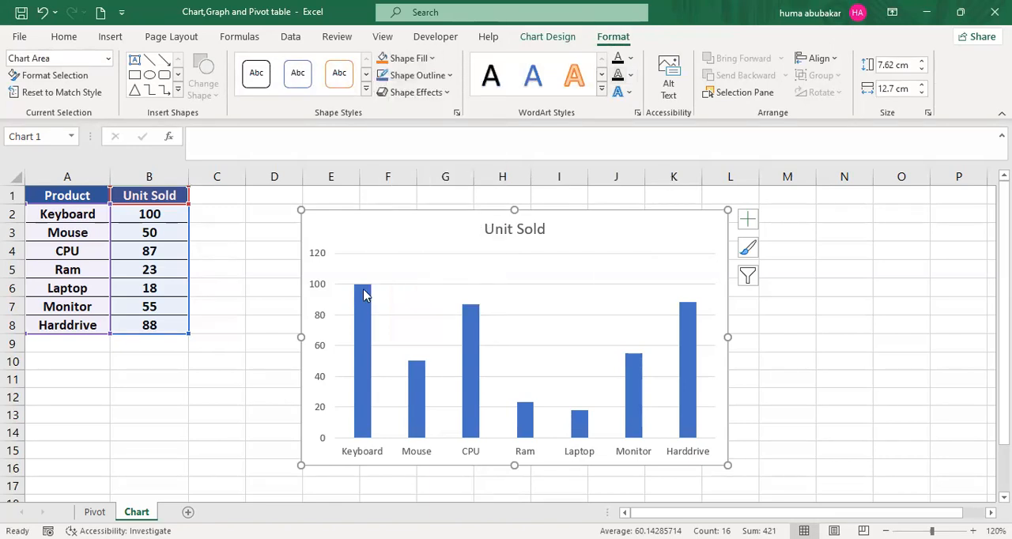
click(362, 290)
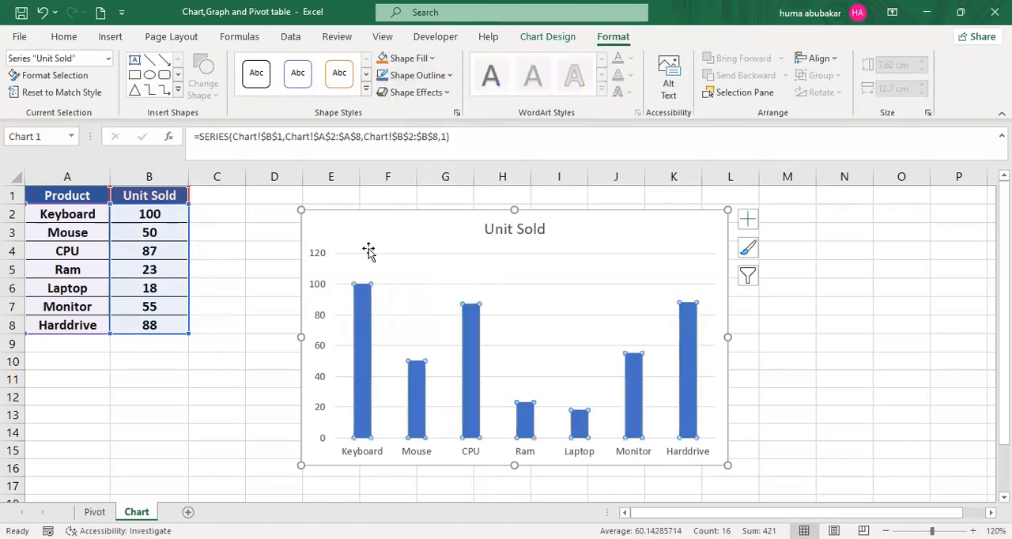
click(553, 37)
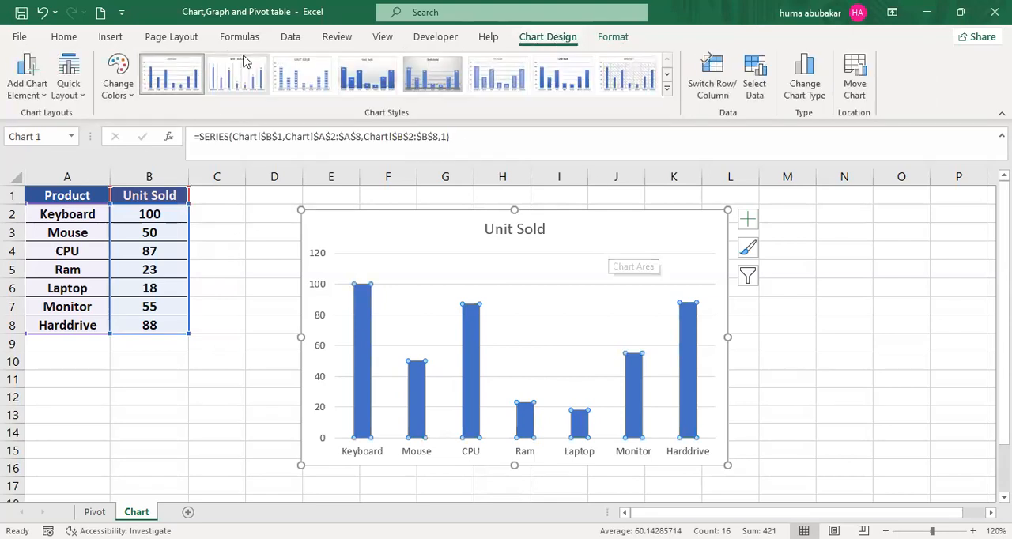
click(132, 93)
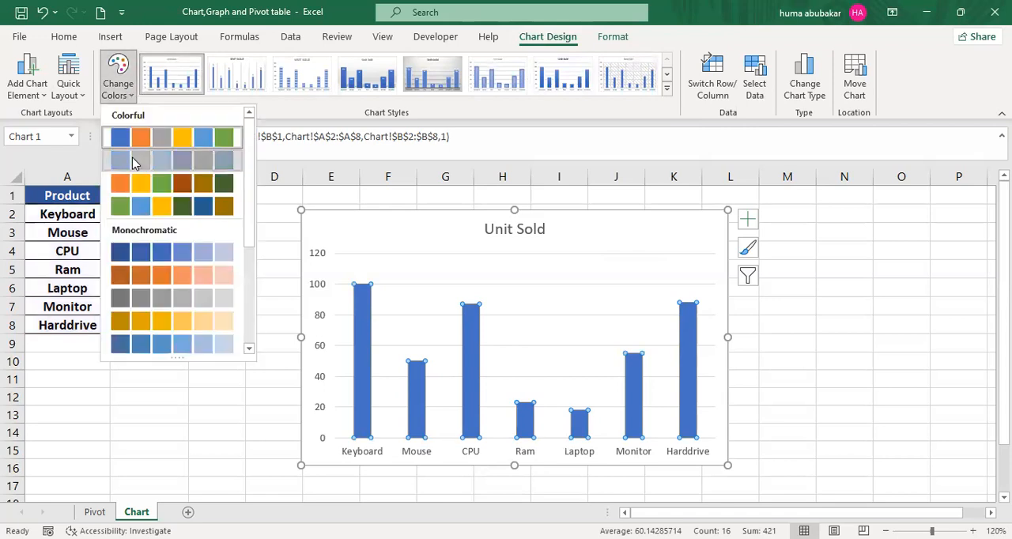
click(129, 100)
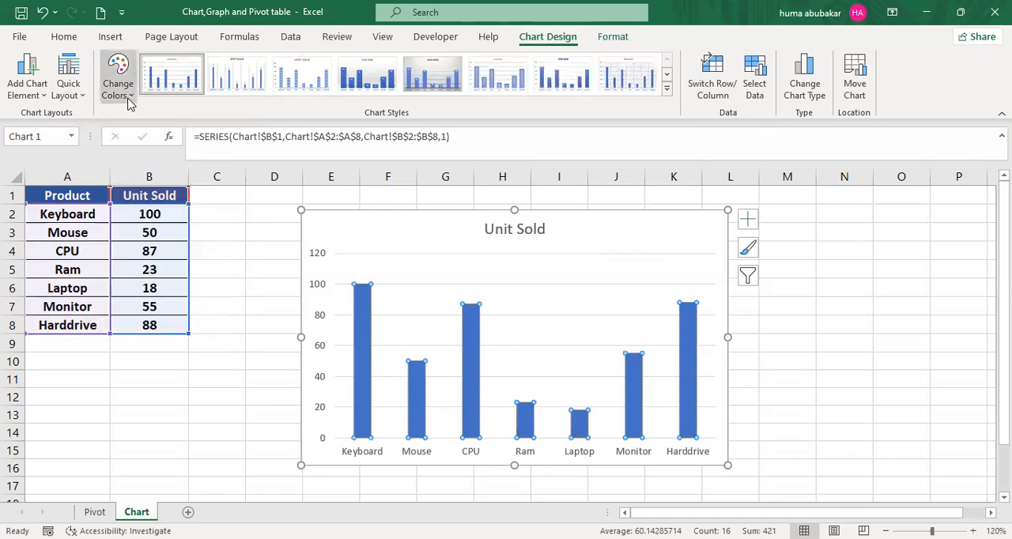
click(129, 100)
click(126, 198)
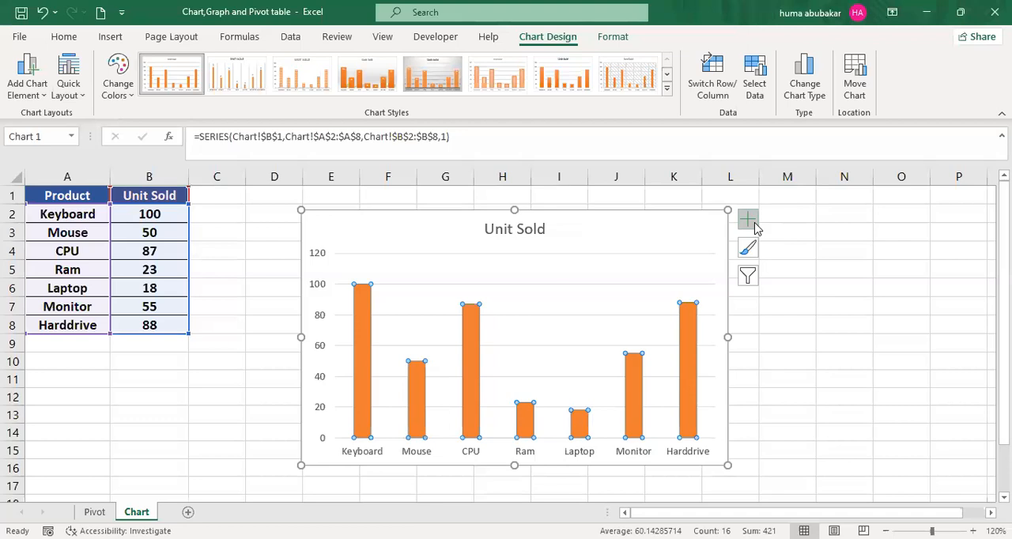
click(43, 98)
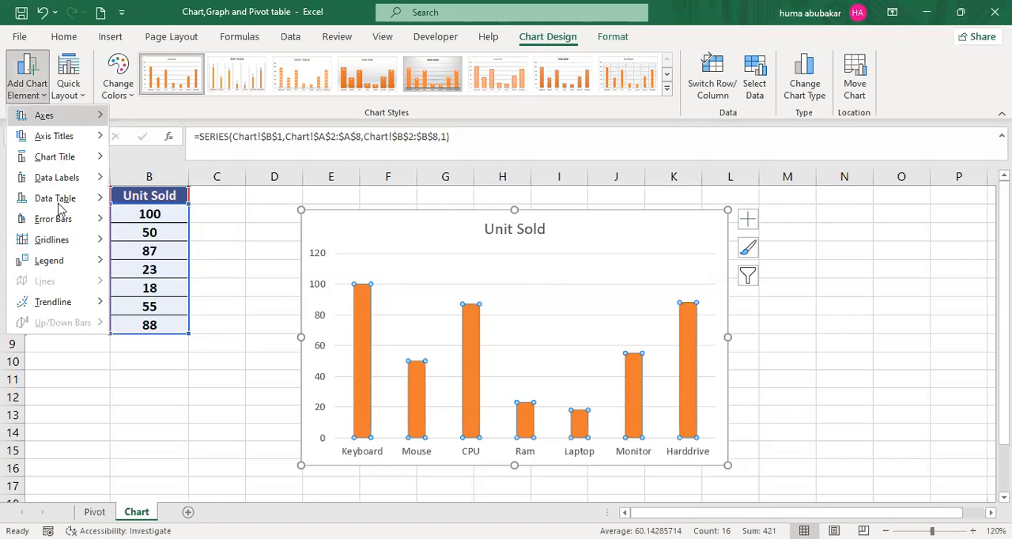
mouse_move(60, 205)
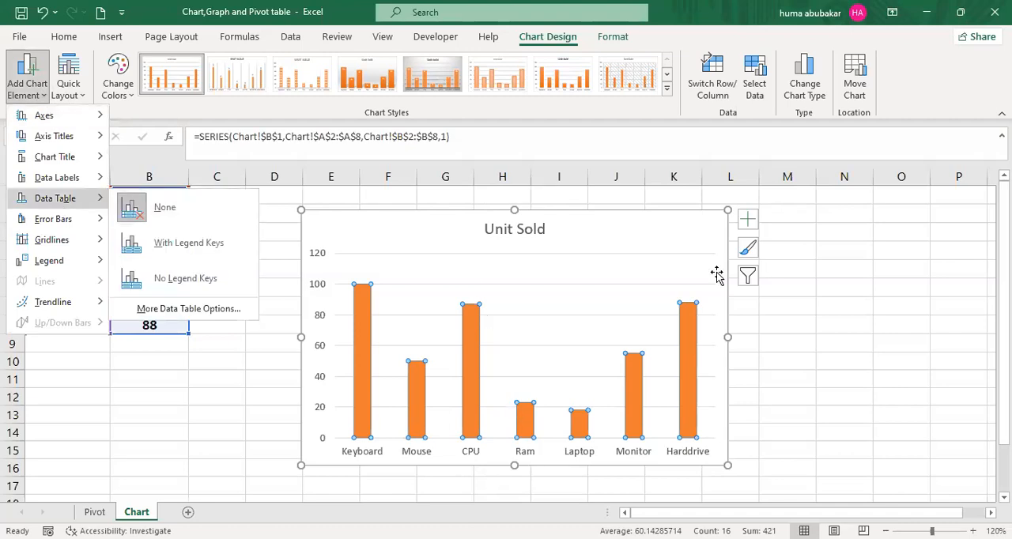
click(747, 223)
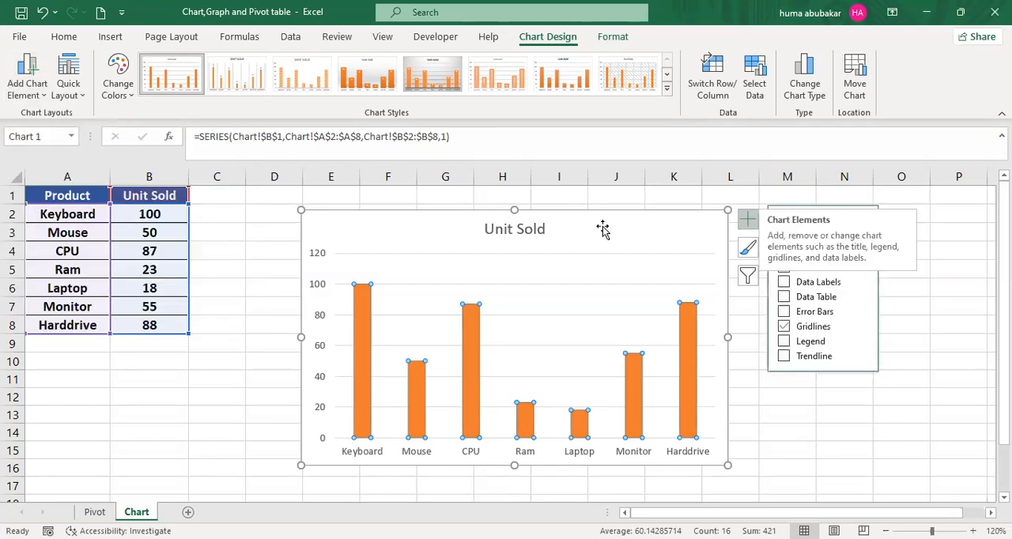
- Replace the chart title text with "Sale 2023"
click(528, 230)
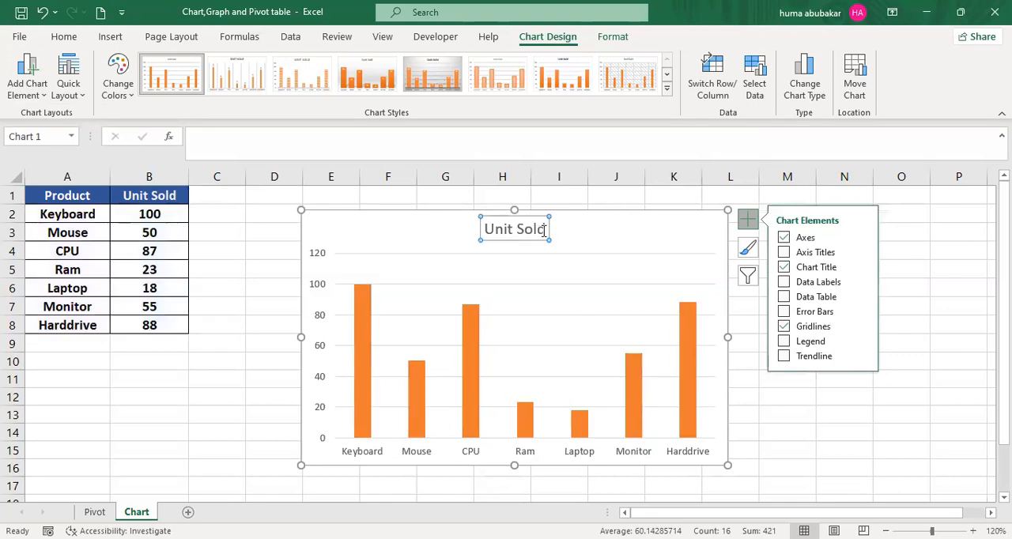
drag(544, 229, 493, 231)
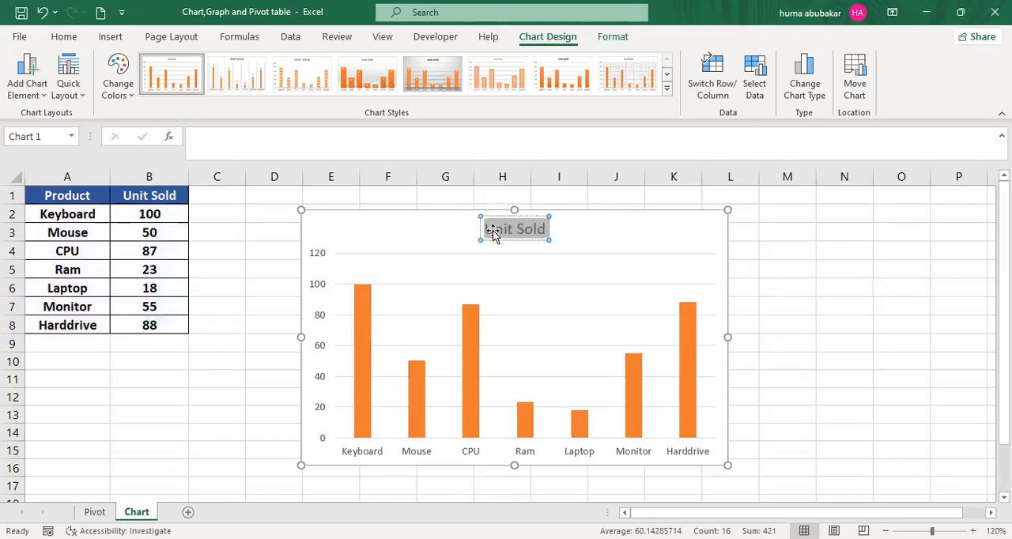
text(Sale  2023)
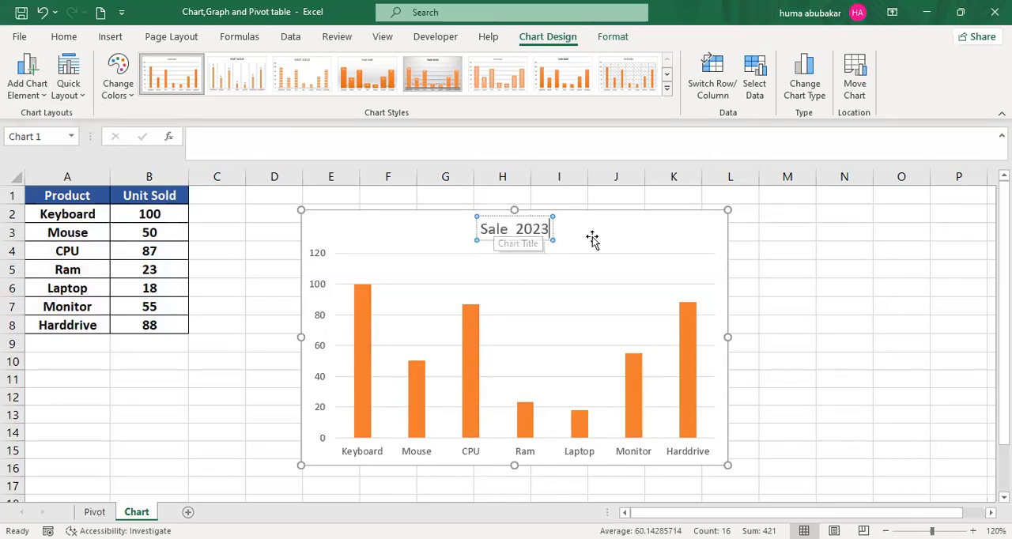
click(724, 225)
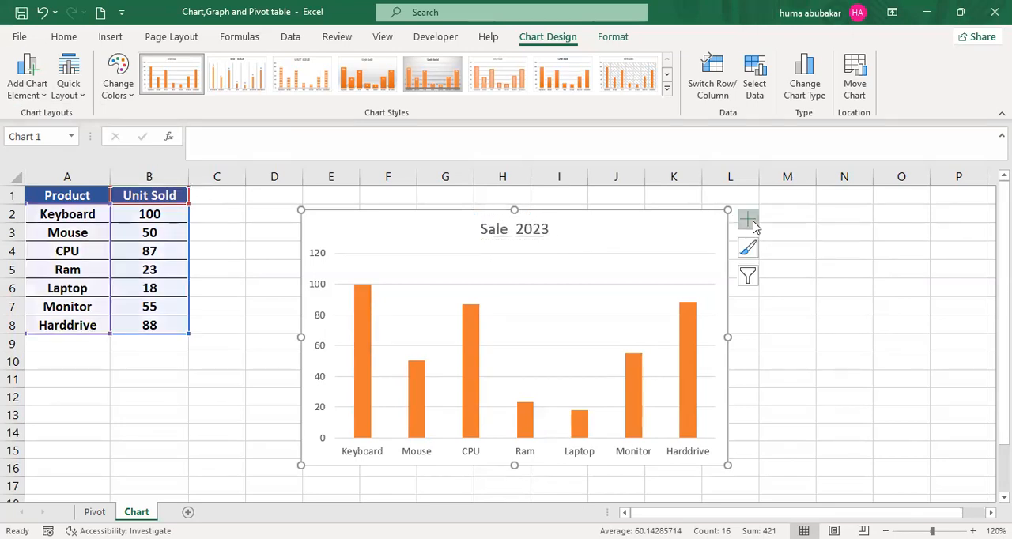
click(747, 221)
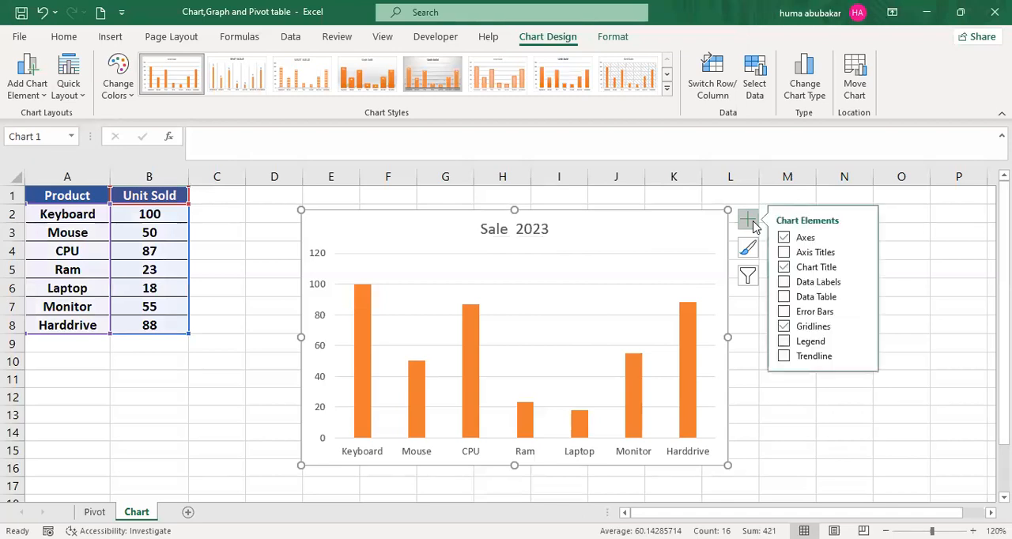
click(785, 253)
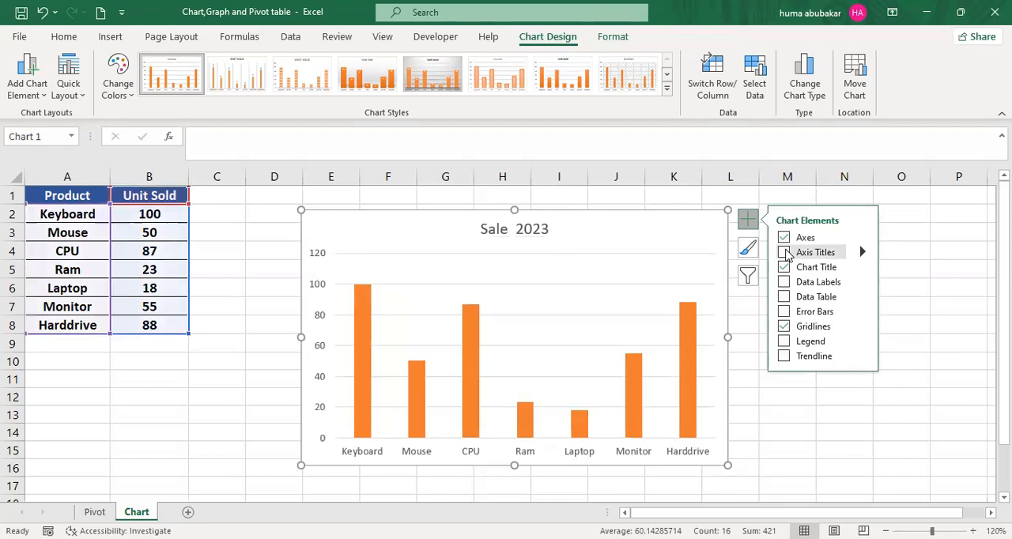
click(262, 250)
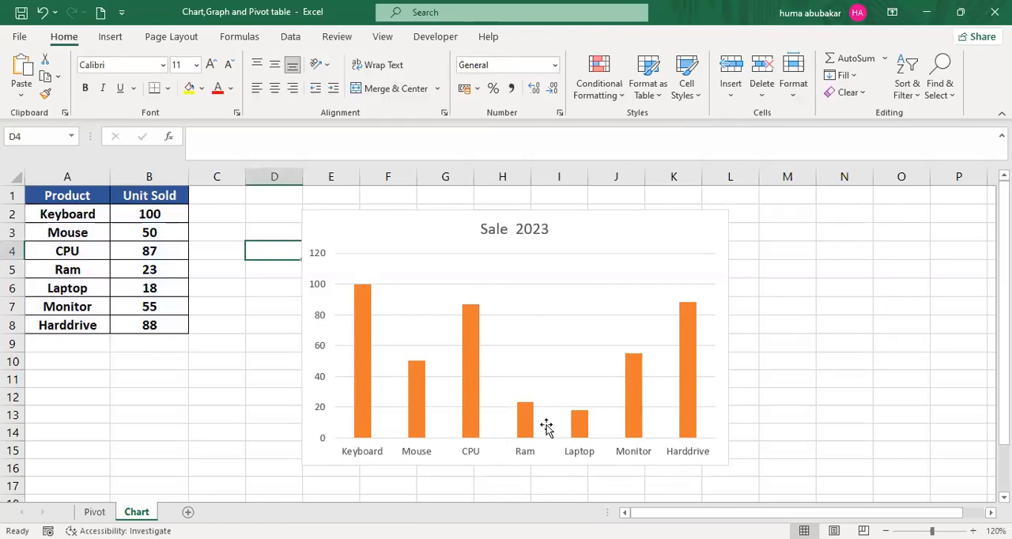
- Add axis titles to the Sale 2023 column chart and name the horizontal axis title "Product"
click(575, 227)
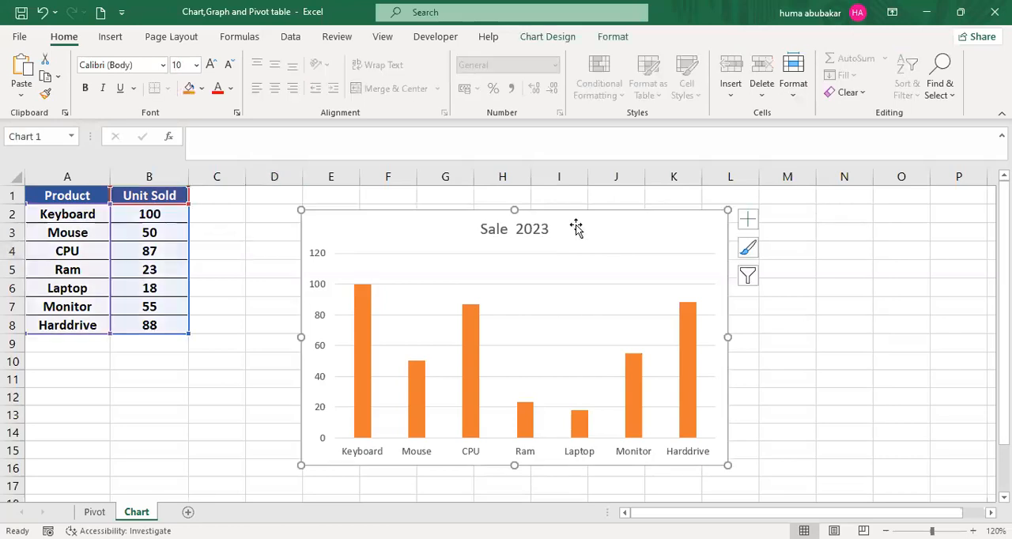
click(745, 223)
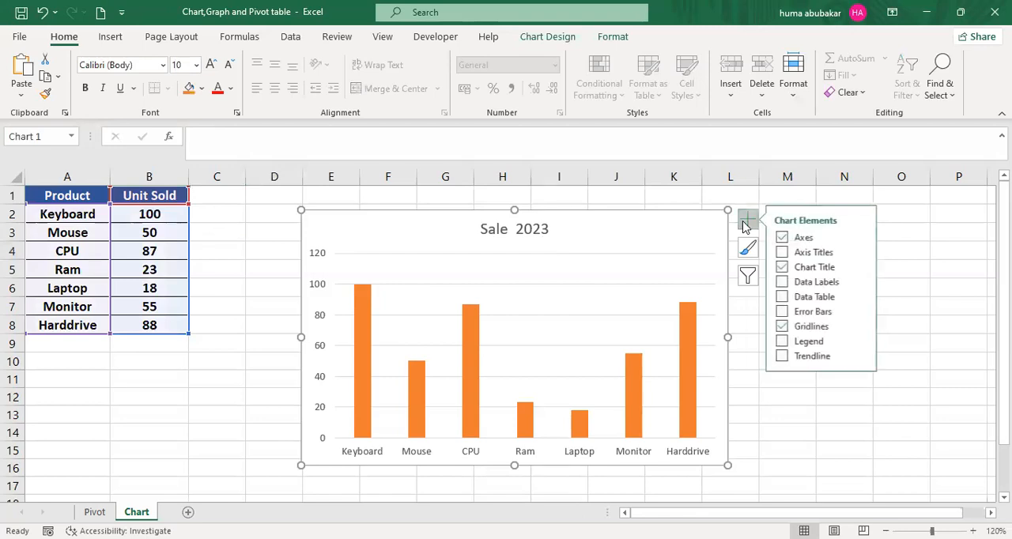
click(782, 253)
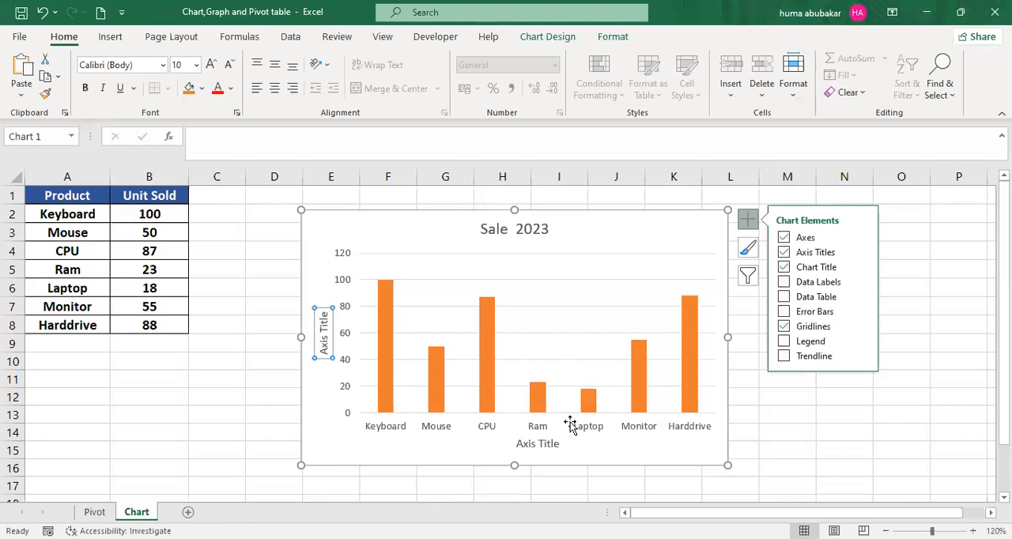
click(542, 447)
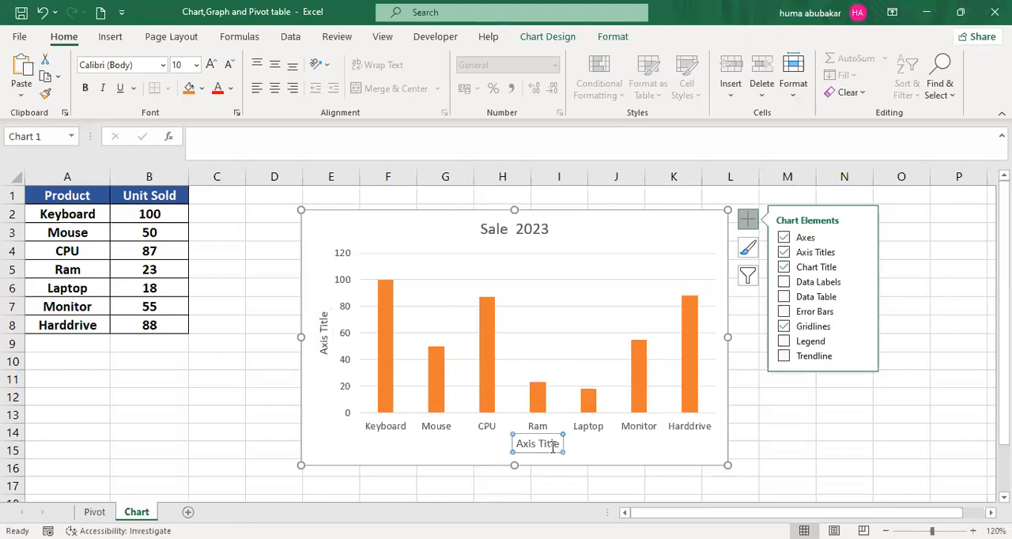
triple_click(522, 443)
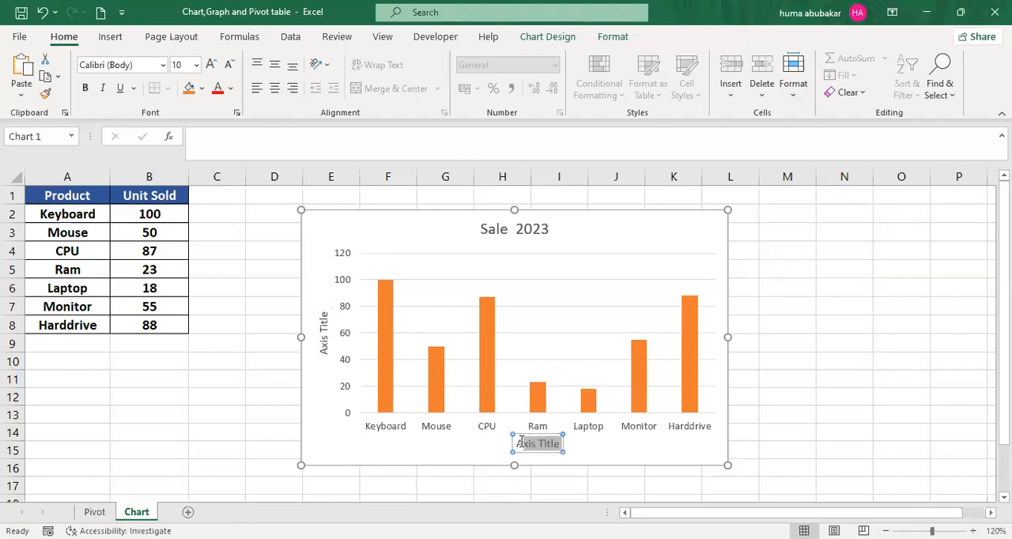
text(A)
text(roduct)
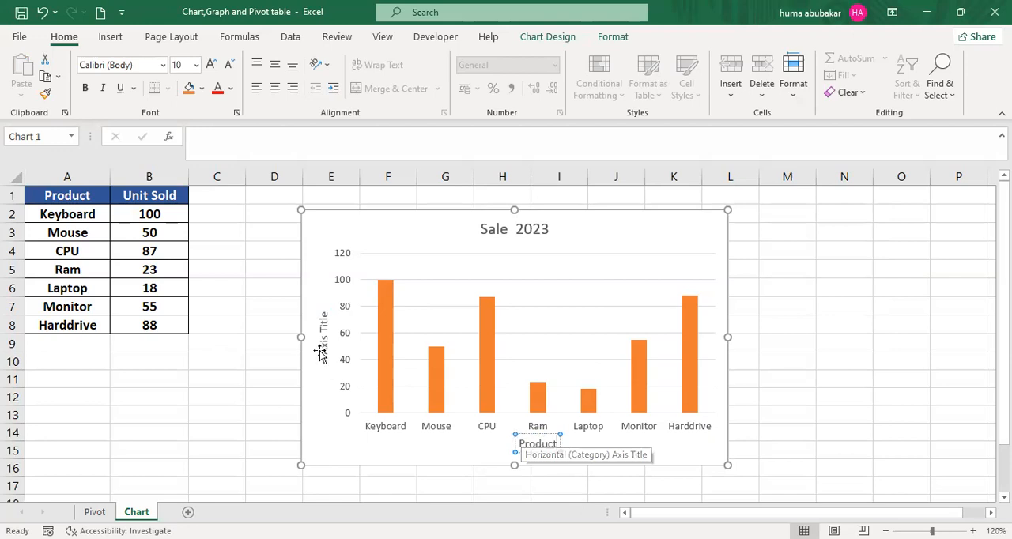
- Replace the vertical axis title text with "unit sold" and deselect the chart
click(325, 313)
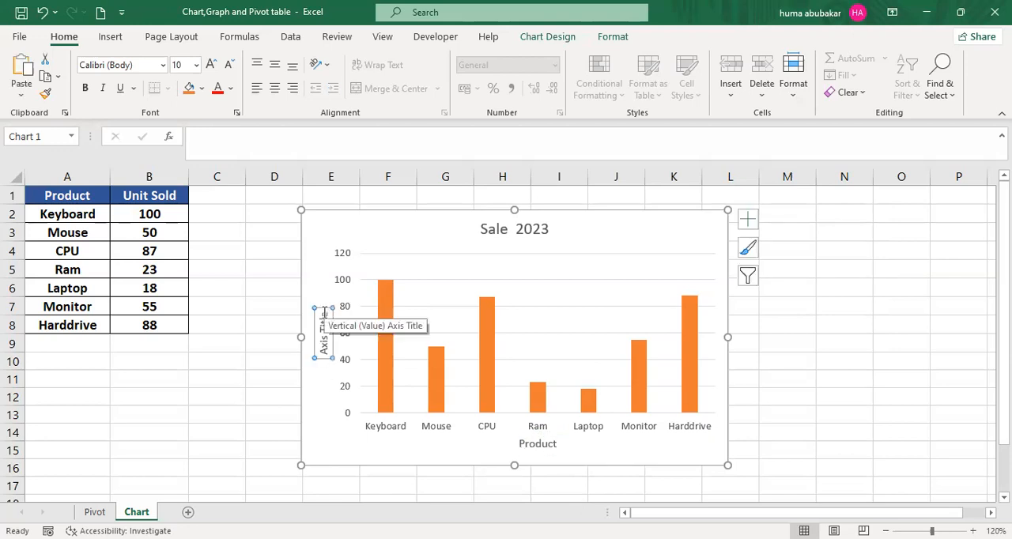
drag(325, 312, 327, 353)
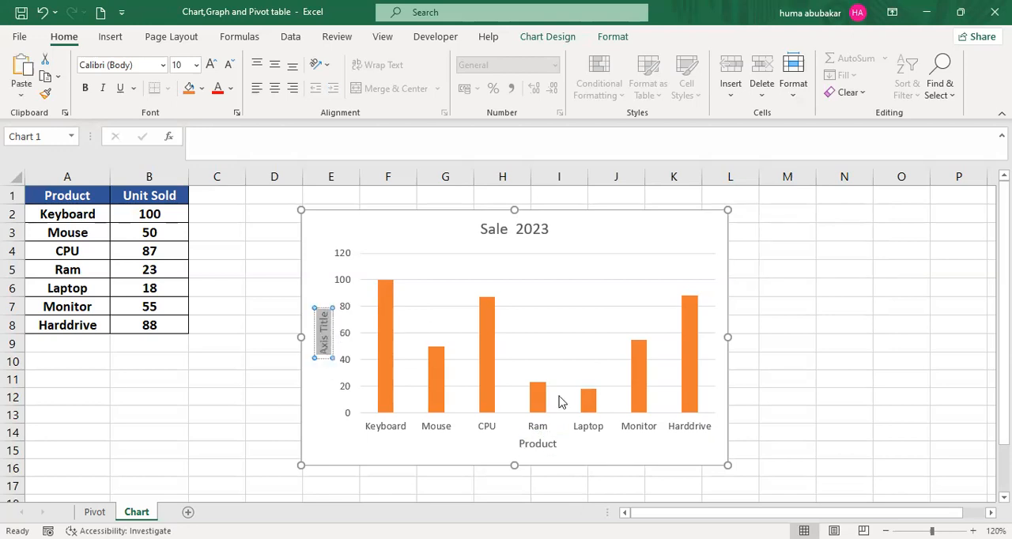
key(Delete)
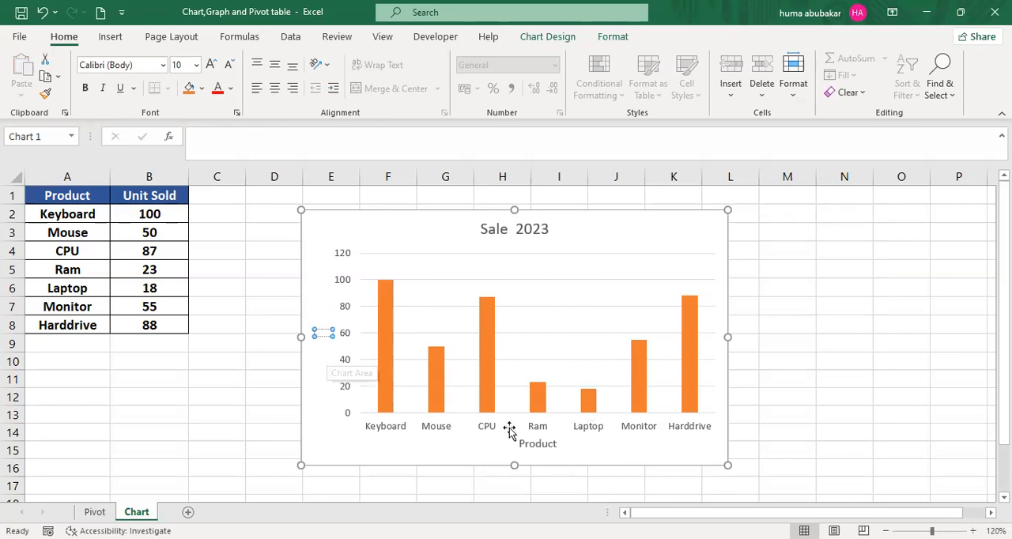
text(unit sold)
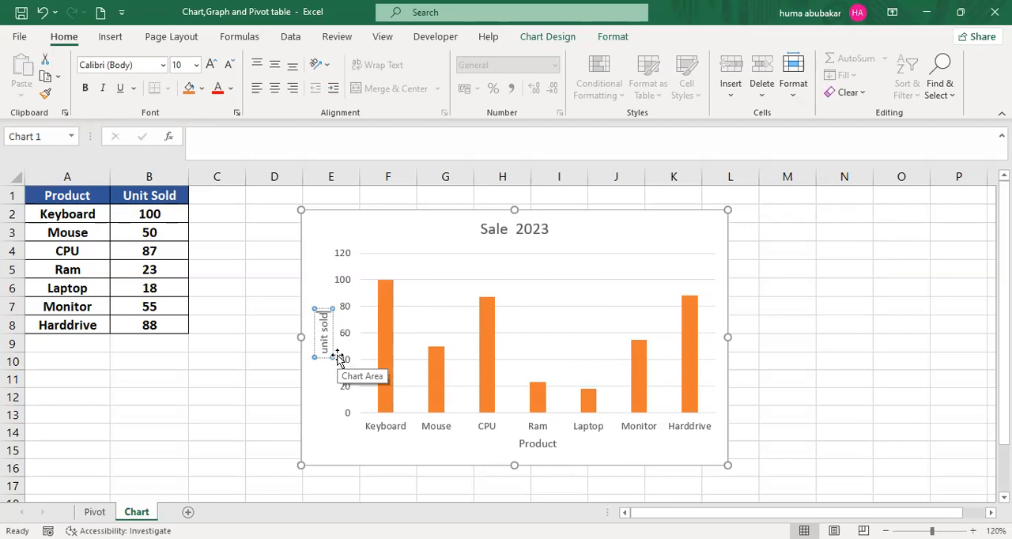
click(838, 280)
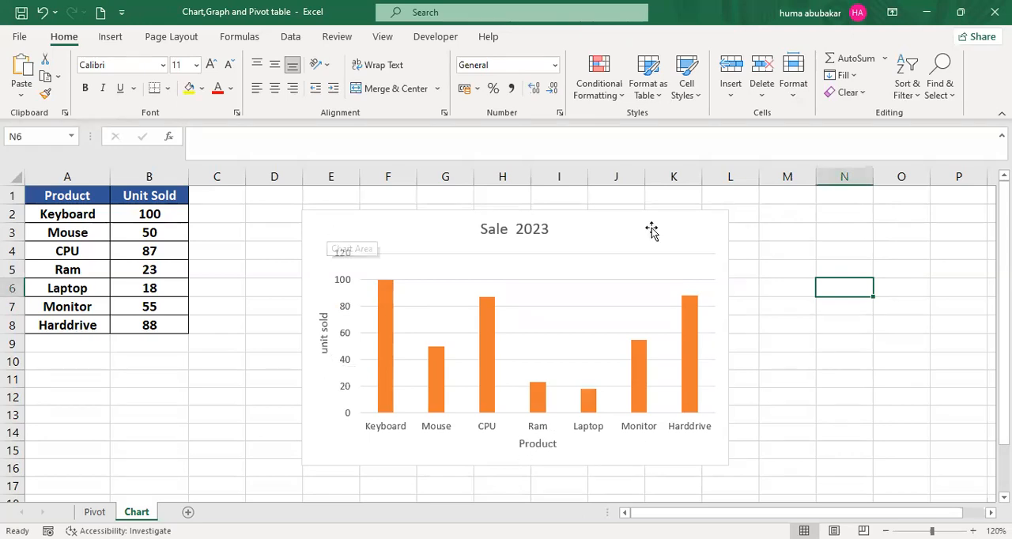
- Add data labels to the chart's columns and delete the numeric vertical value axis
click(726, 225)
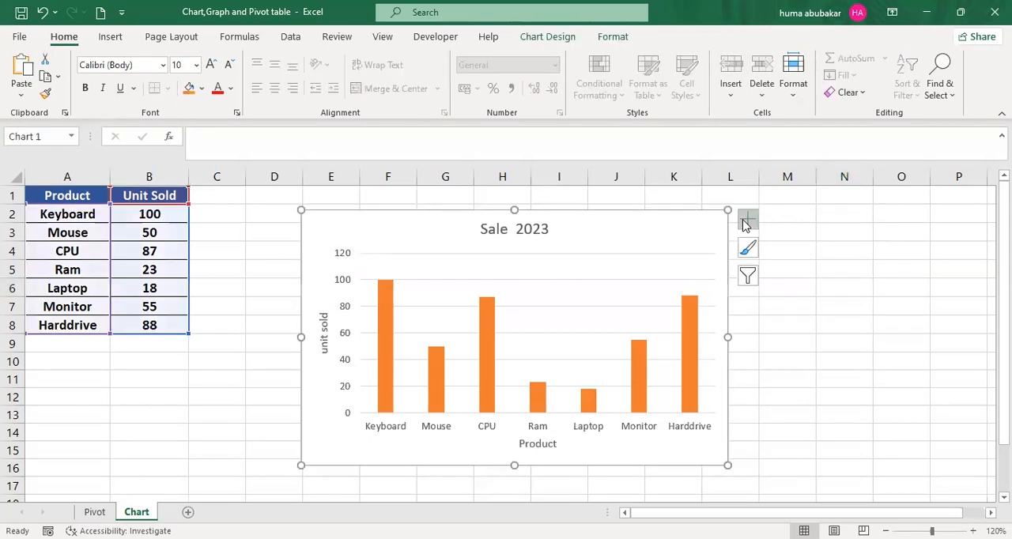
click(747, 220)
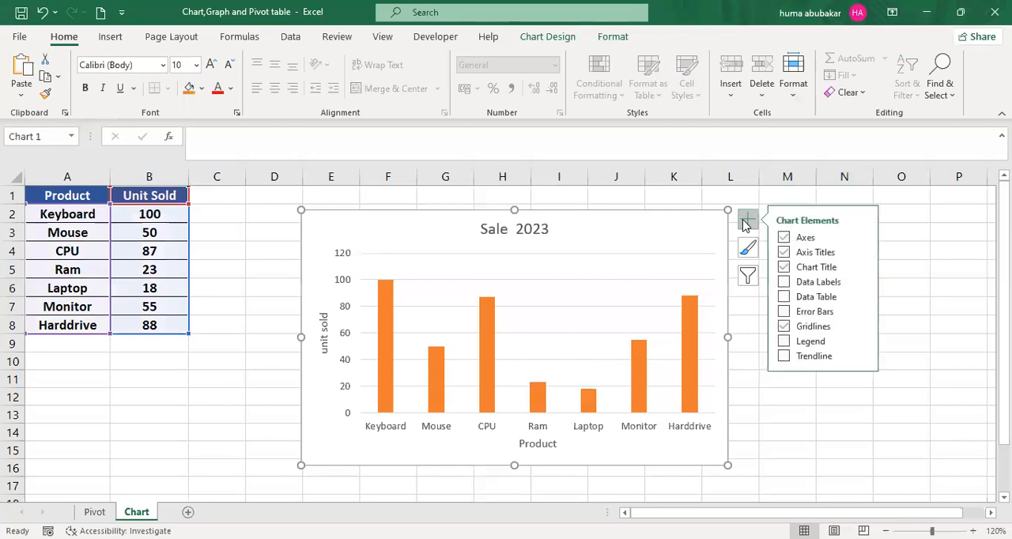
click(783, 282)
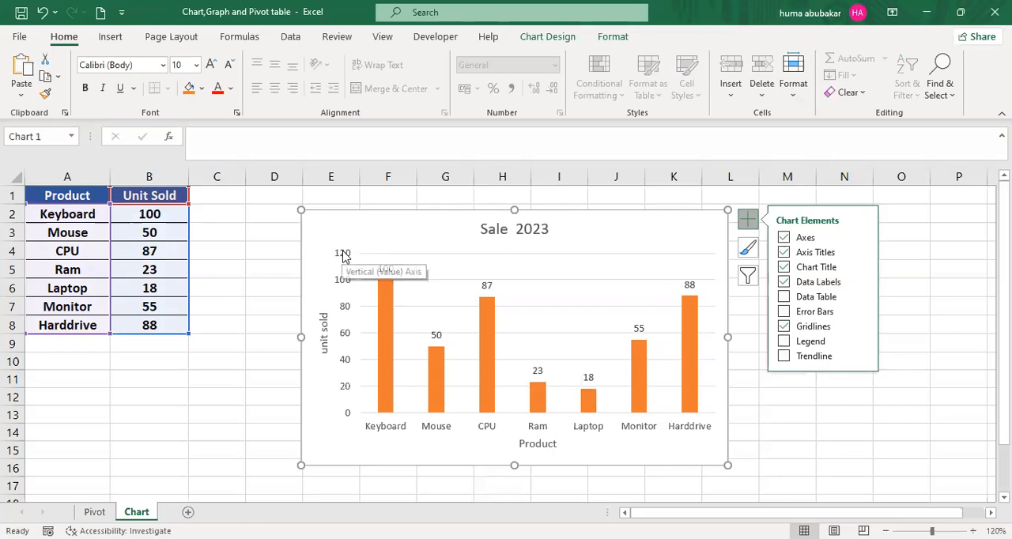
click(343, 336)
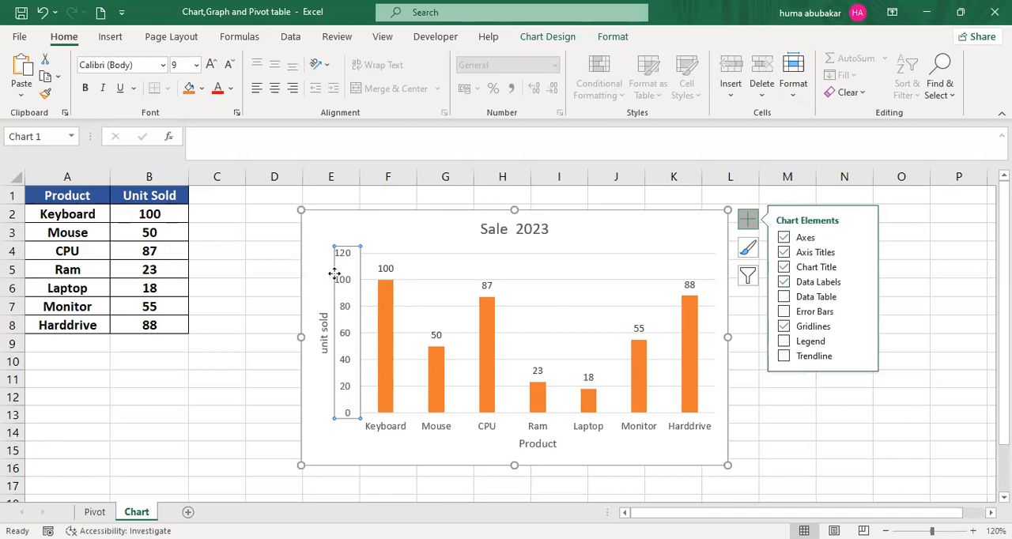
key(Delete)
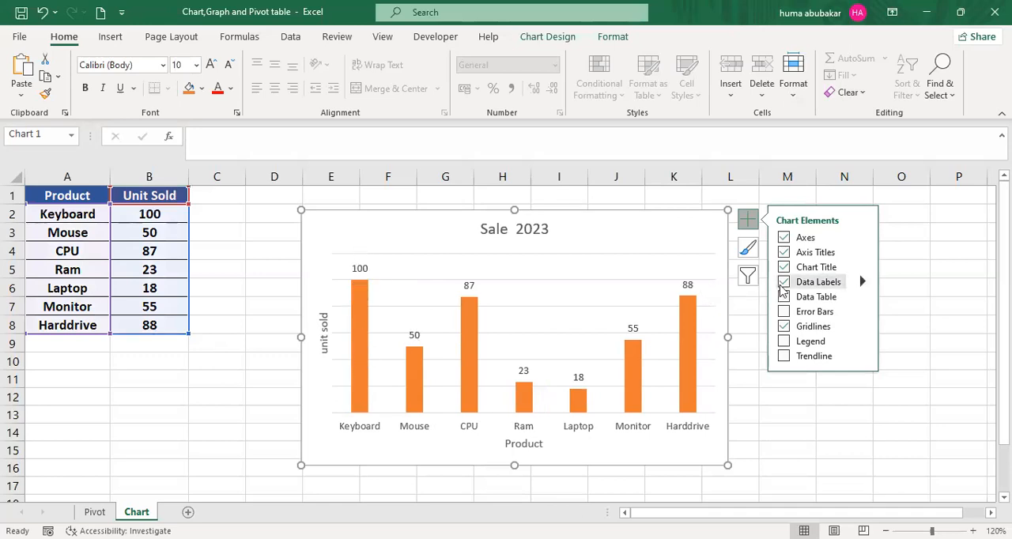
- Undo the deletion of the vertical value axis and add a data table to the Sale 2023 chart
key(ctrl+z)
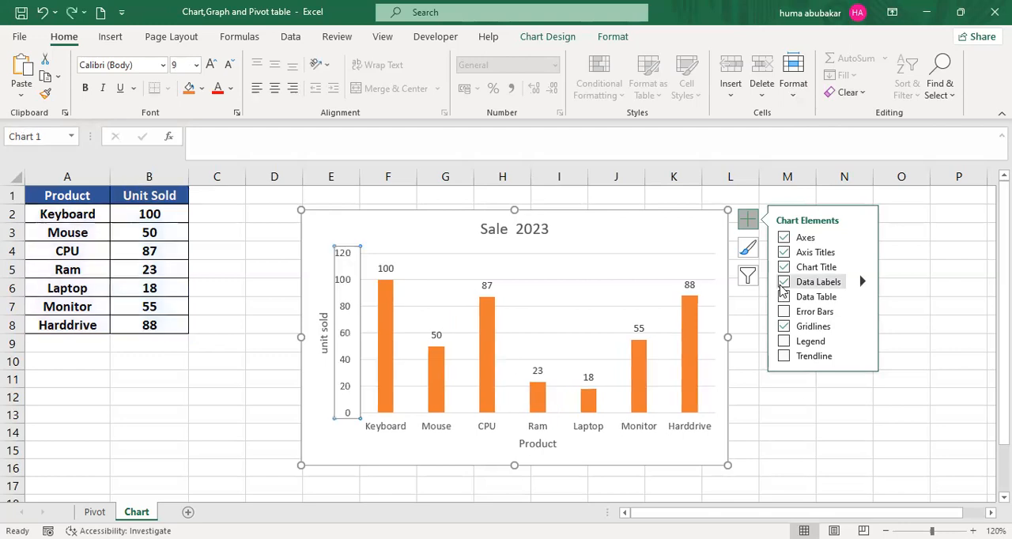
click(784, 297)
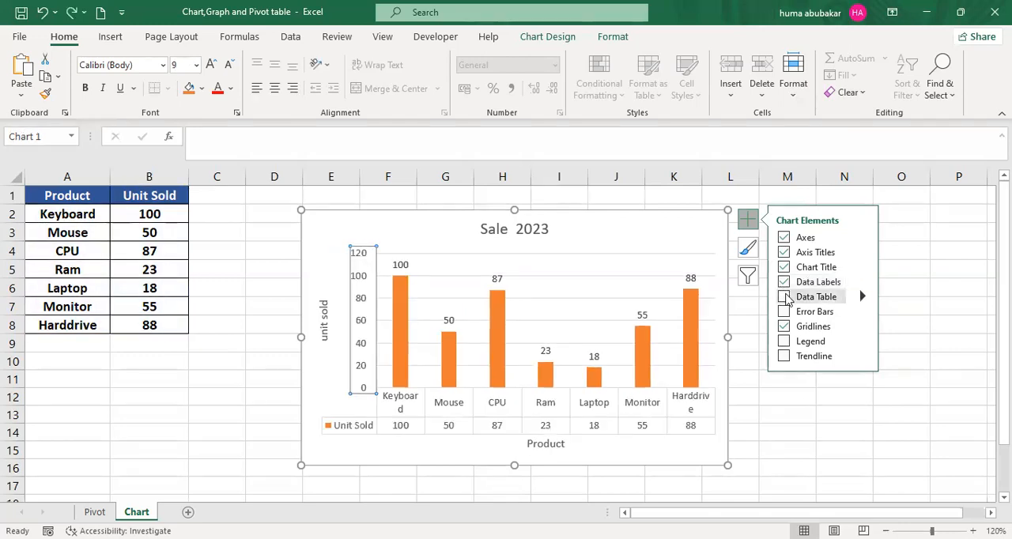
click(784, 297)
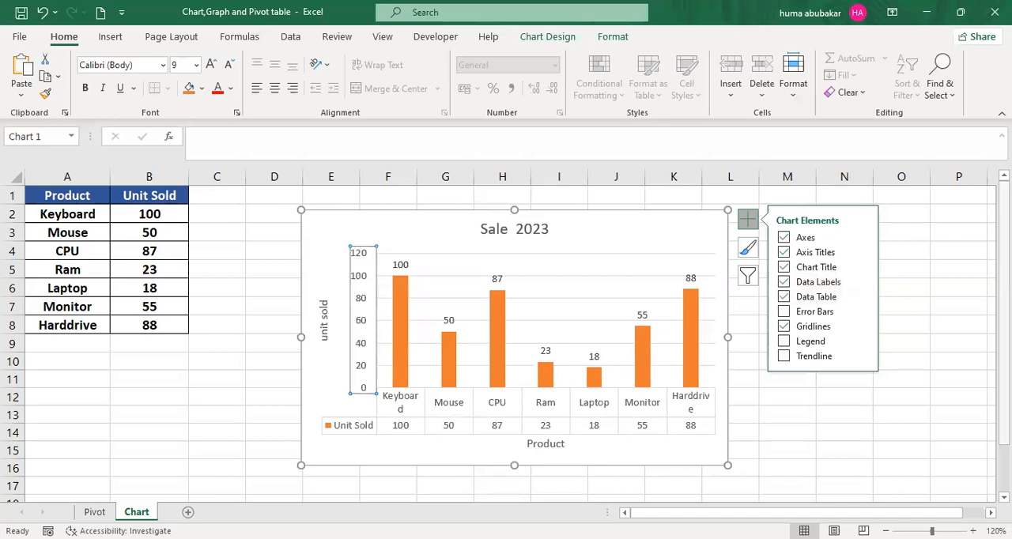
scroll(948, 275, down, 1)
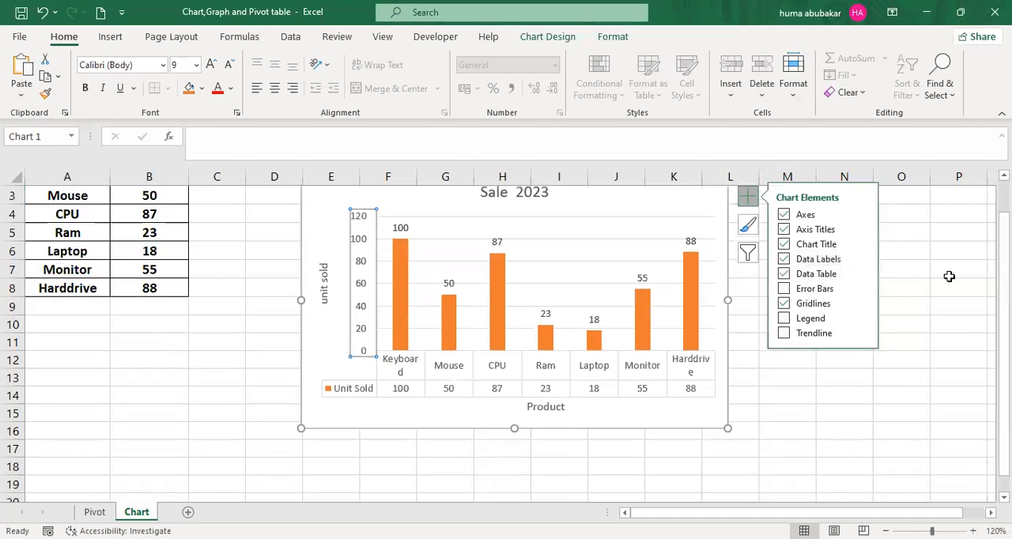
click(775, 396)
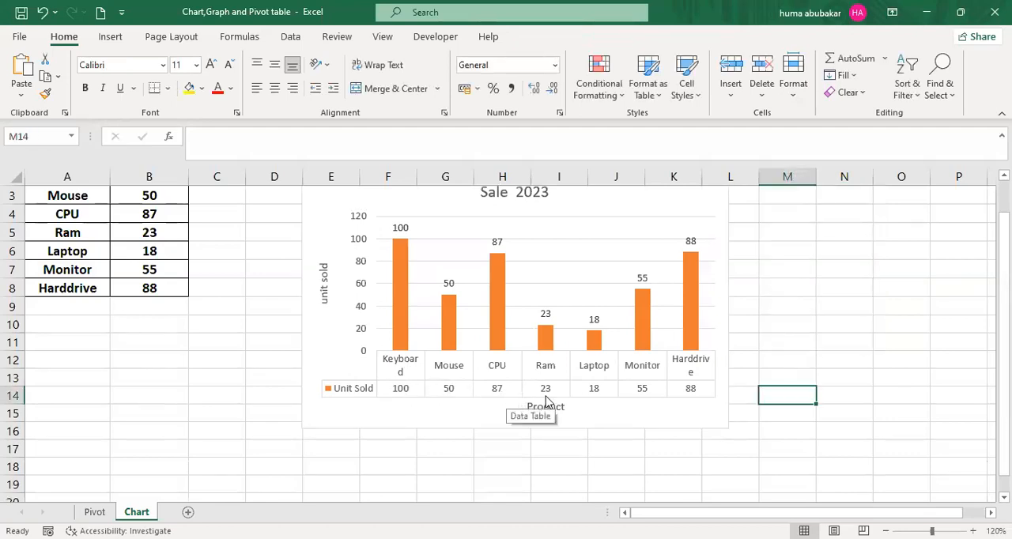
- Remove the data table from the Sale 2023 chart
click(709, 205)
click(750, 196)
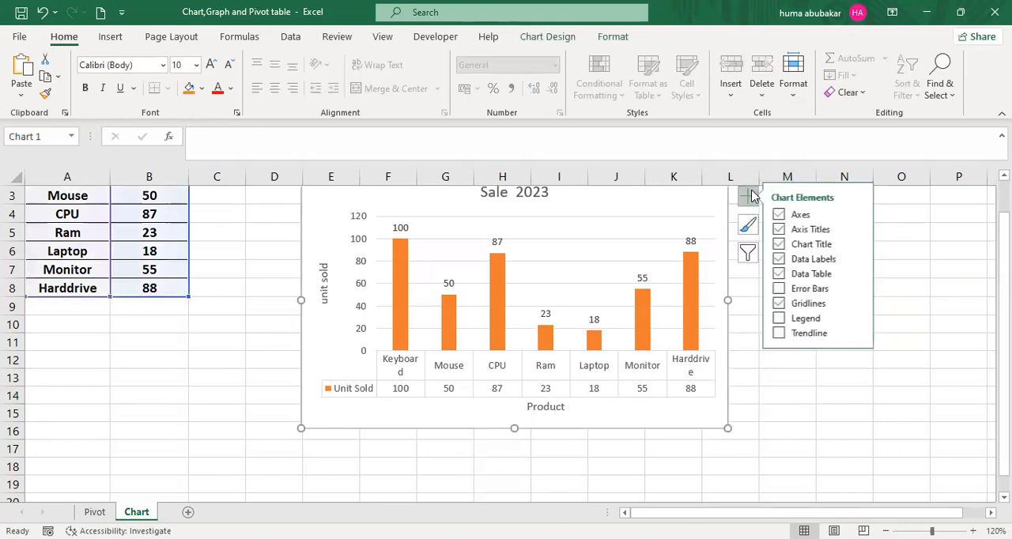
click(784, 275)
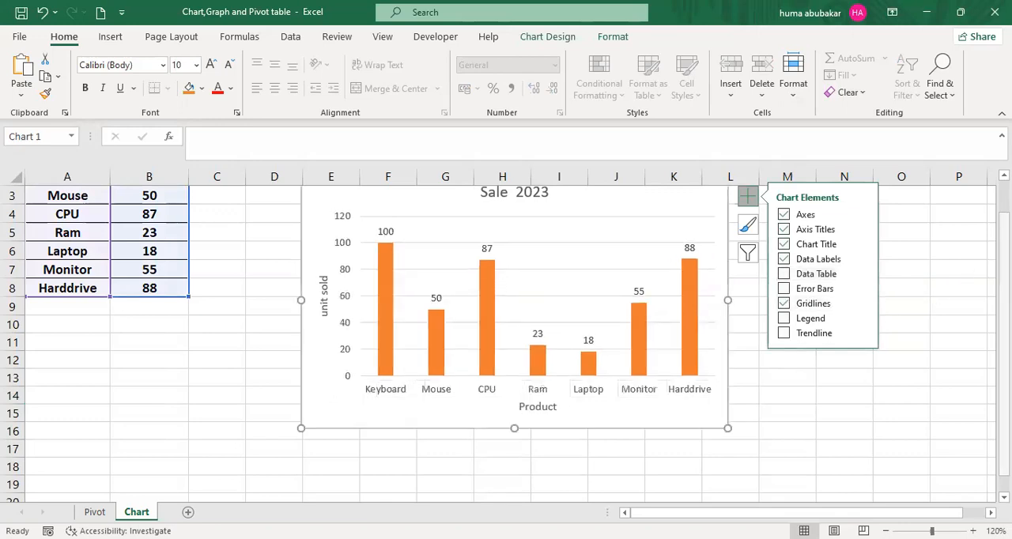
- Try out error bars and a trendline on the Sale 2023 chart, leaving both turned off
click(781, 289)
text(+)
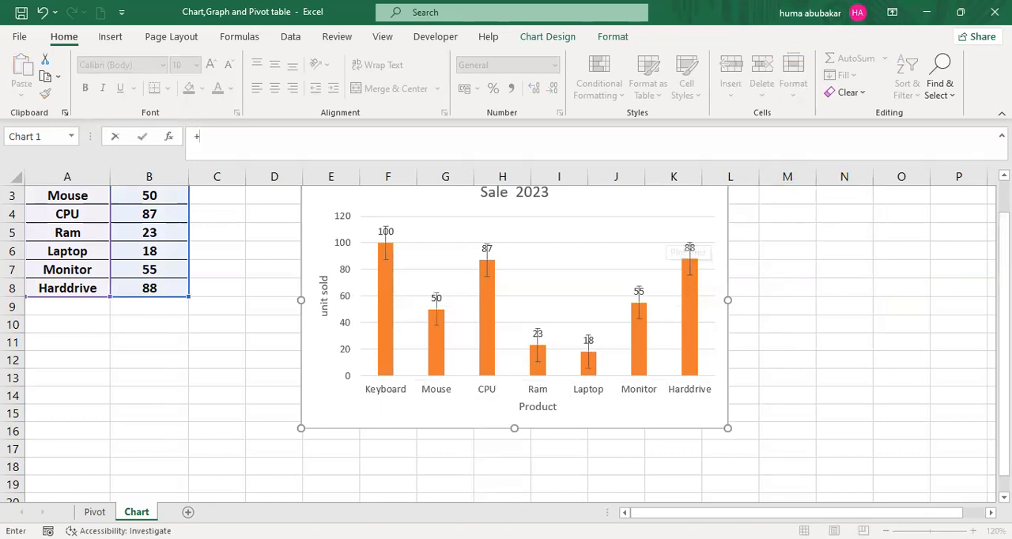
key(Escape)
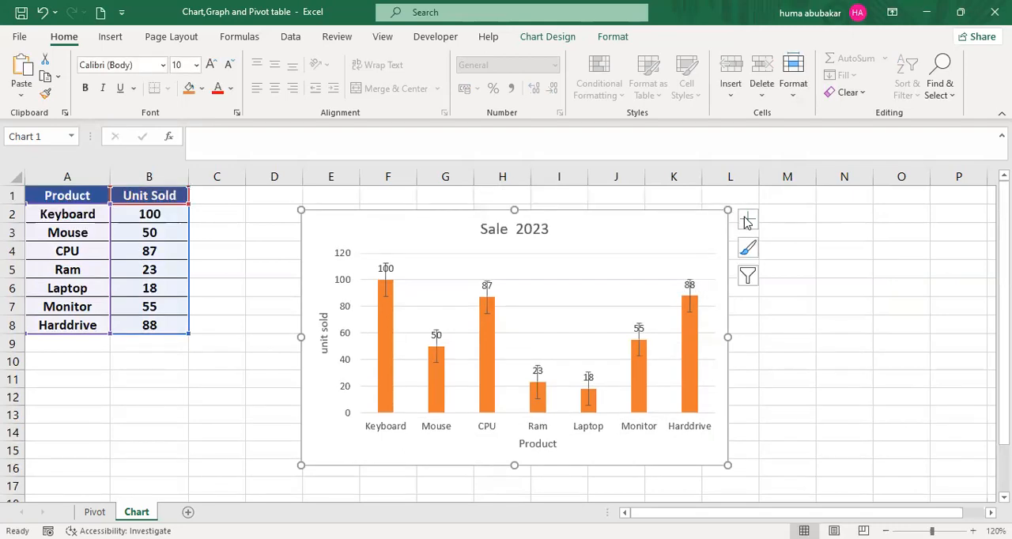
click(747, 219)
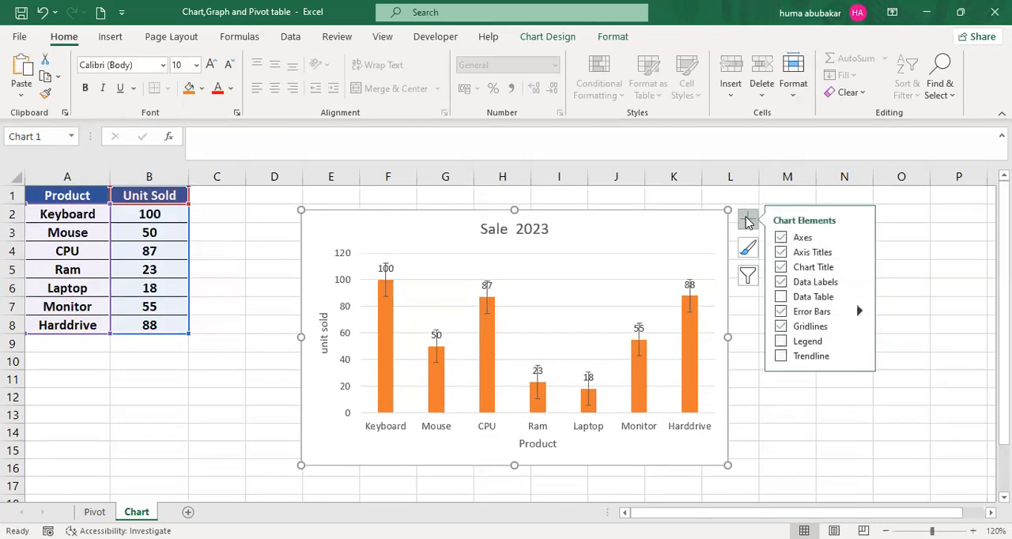
click(784, 357)
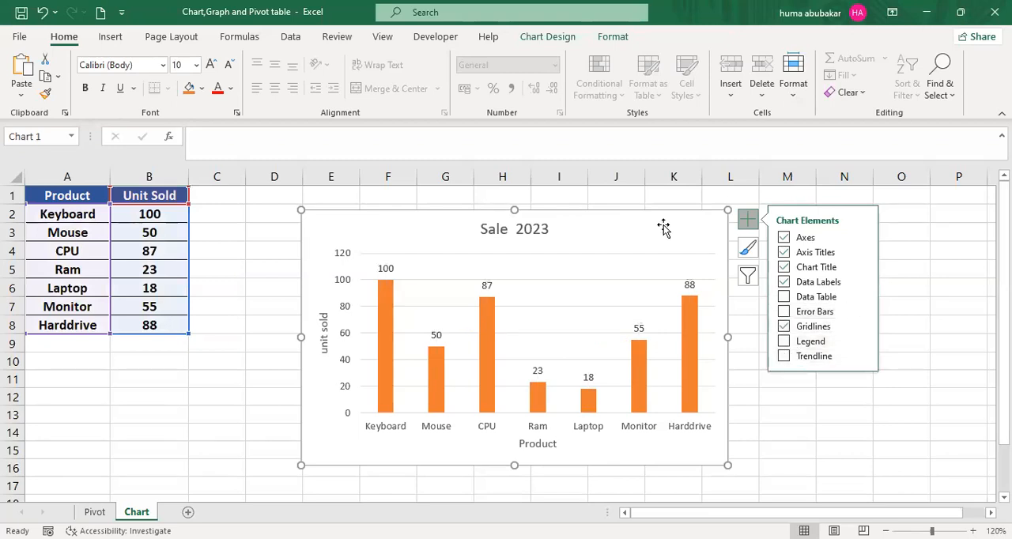
- Turn off the chart's gridlines, move the chart about one column to the right and deselect it
text(+)
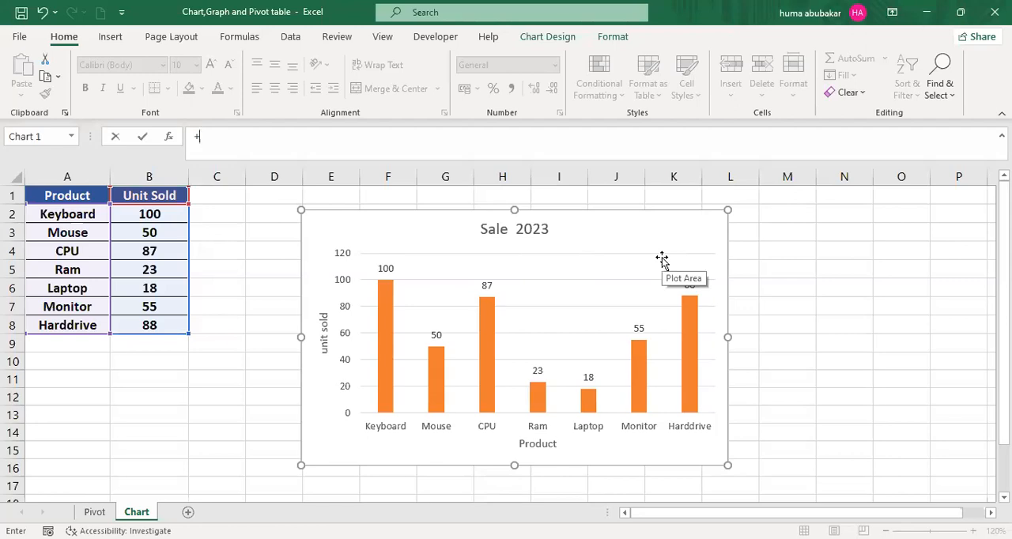
click(721, 239)
click(747, 221)
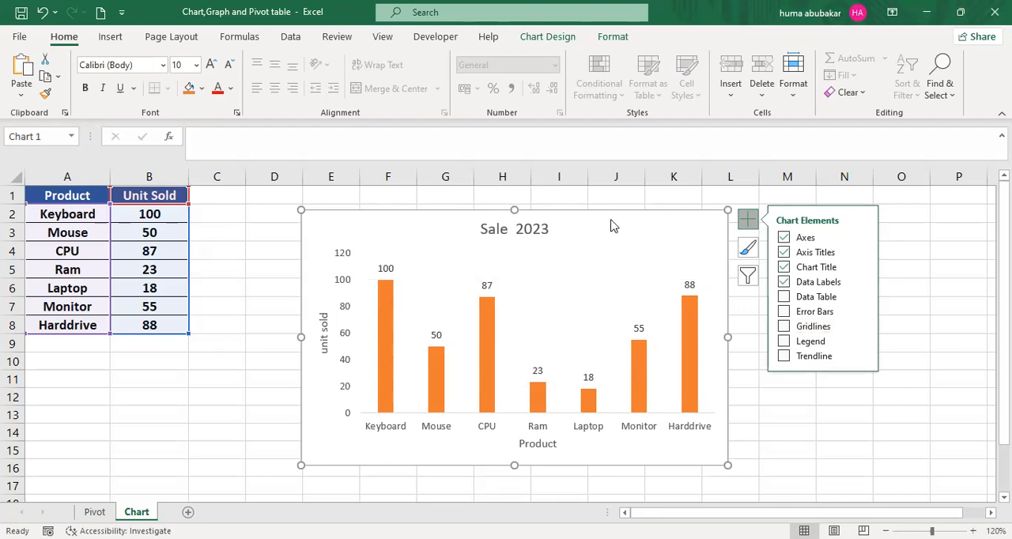
text(+)
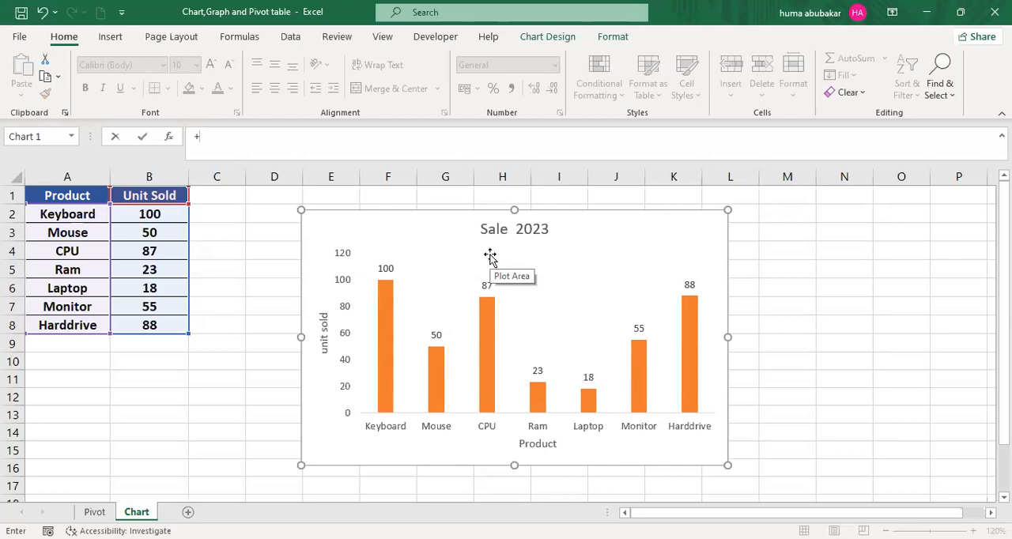
key(BackSpace)
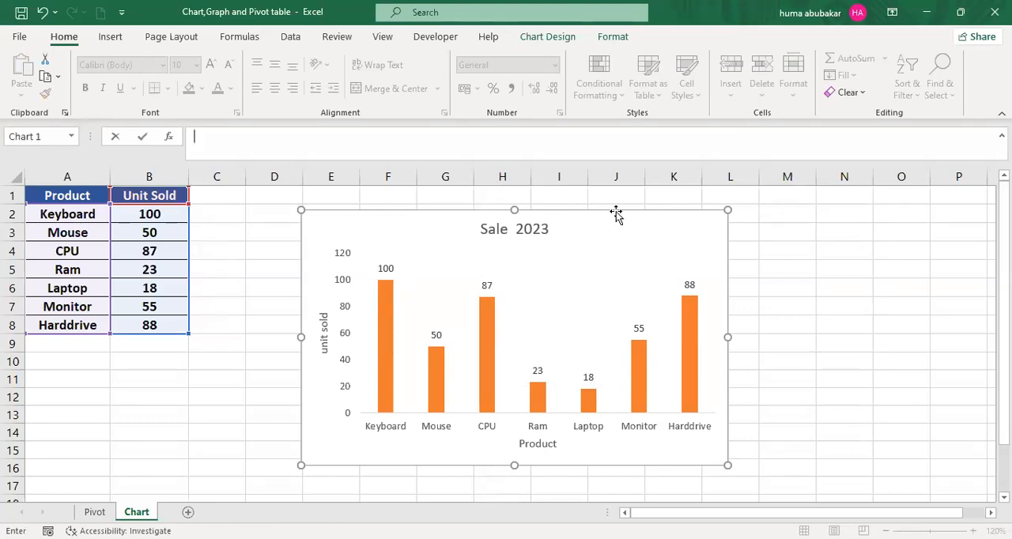
drag(384, 227, 438, 230)
click(298, 229)
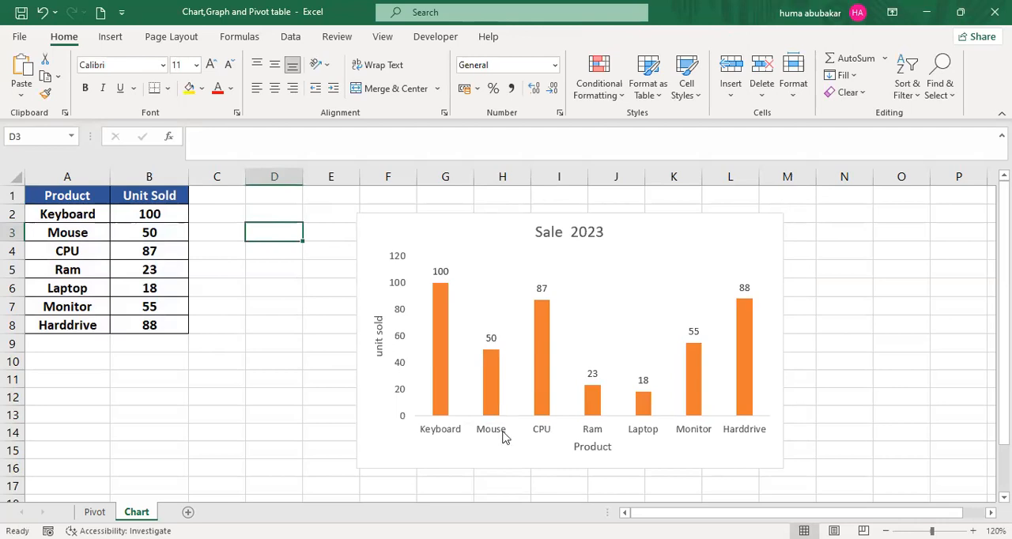
- Enter "Profit" as a new column header in cell C1
click(207, 194)
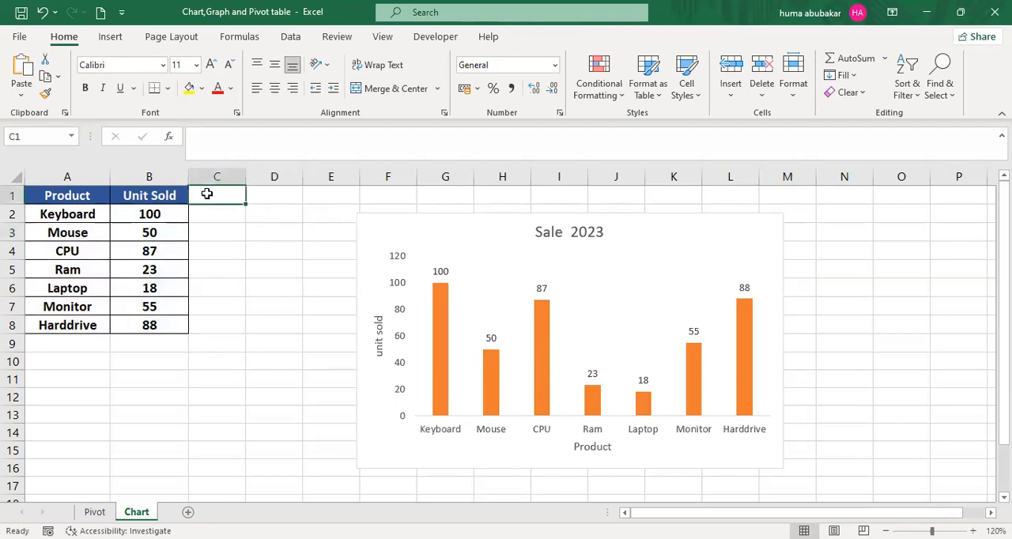
text(Profit)
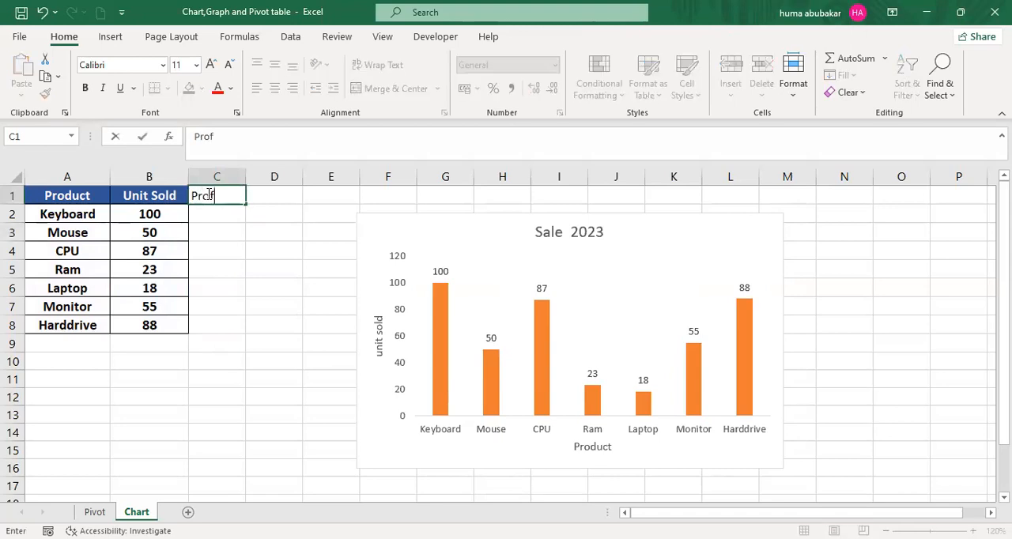
click(249, 257)
- Copy the Unit Sold header's formatting onto the Profit column C1:C8 and the formatting of B2:B8 onto C2:C8
click(169, 195)
click(45, 93)
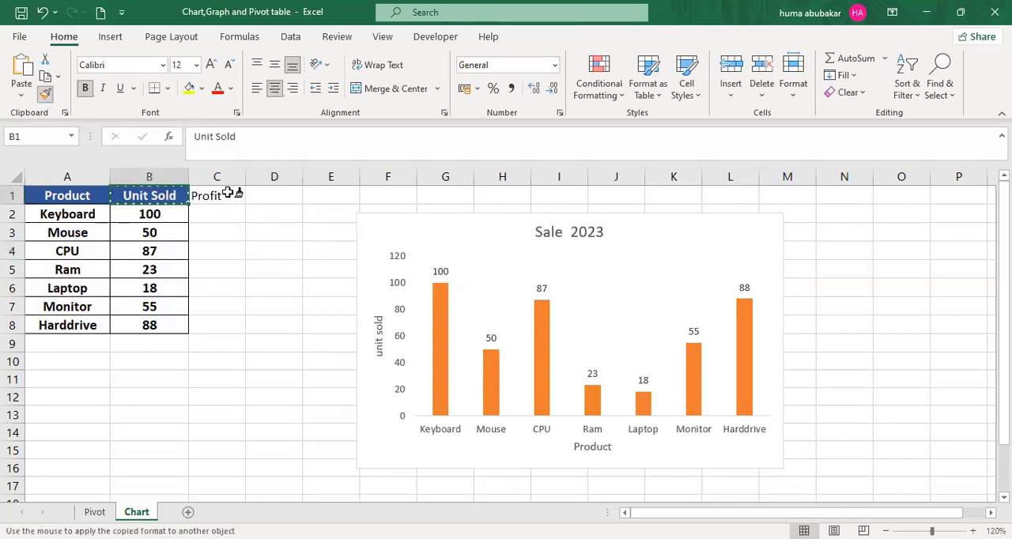
drag(228, 194, 227, 324)
drag(150, 214, 171, 318)
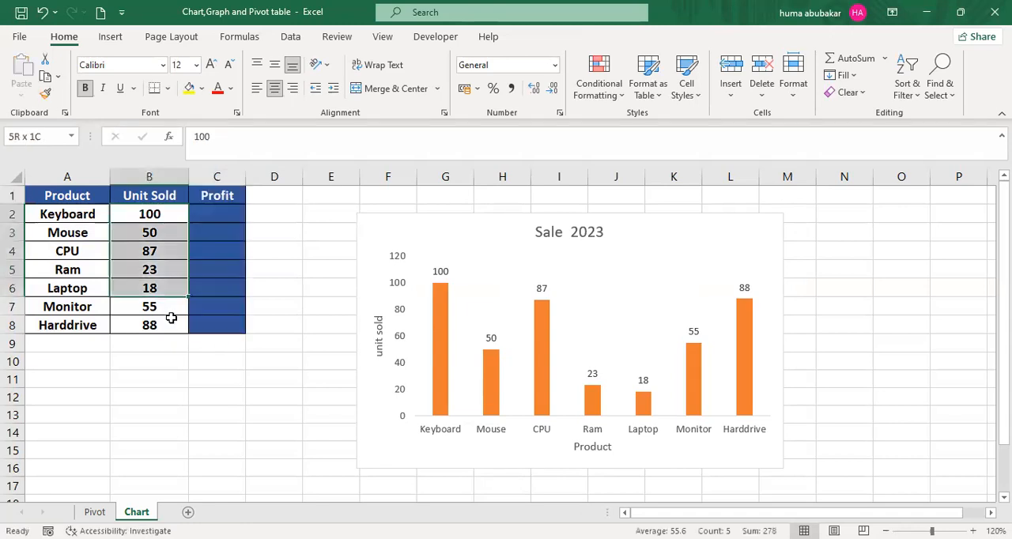
click(45, 93)
drag(209, 214, 211, 319)
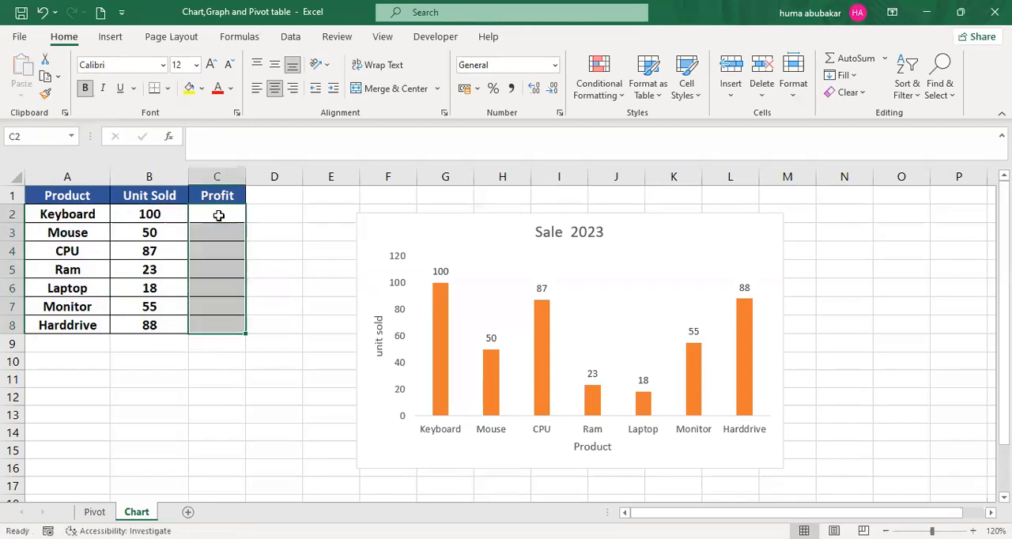
- Fill the Profit column C2:C8 with 150, 100, 100, 50, 20, 70 and 100, and select the chart's plot area
click(220, 216)
text(150)
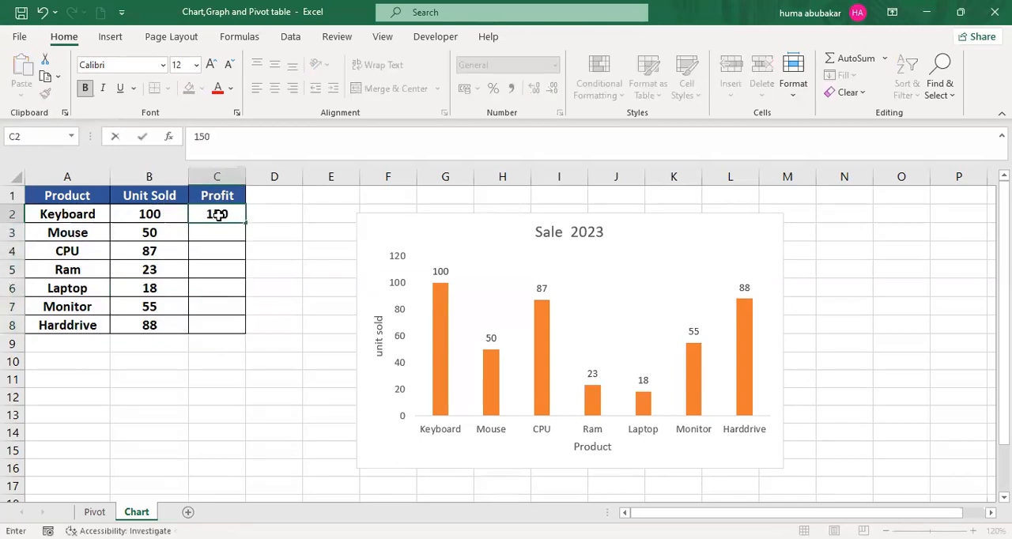
key(Return)
text(100)
key(Return)
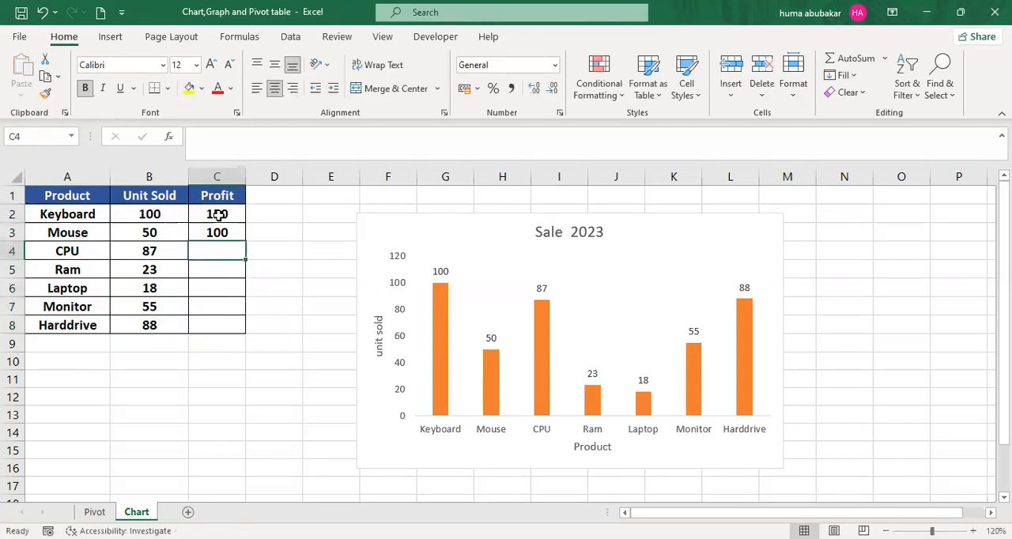
text(100)
key(Return)
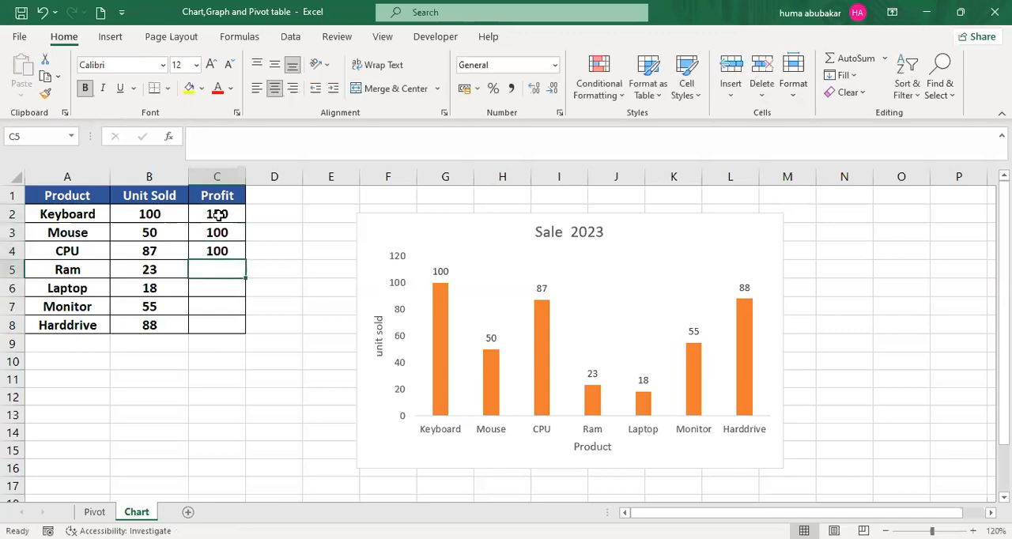
text(50)
key(Return)
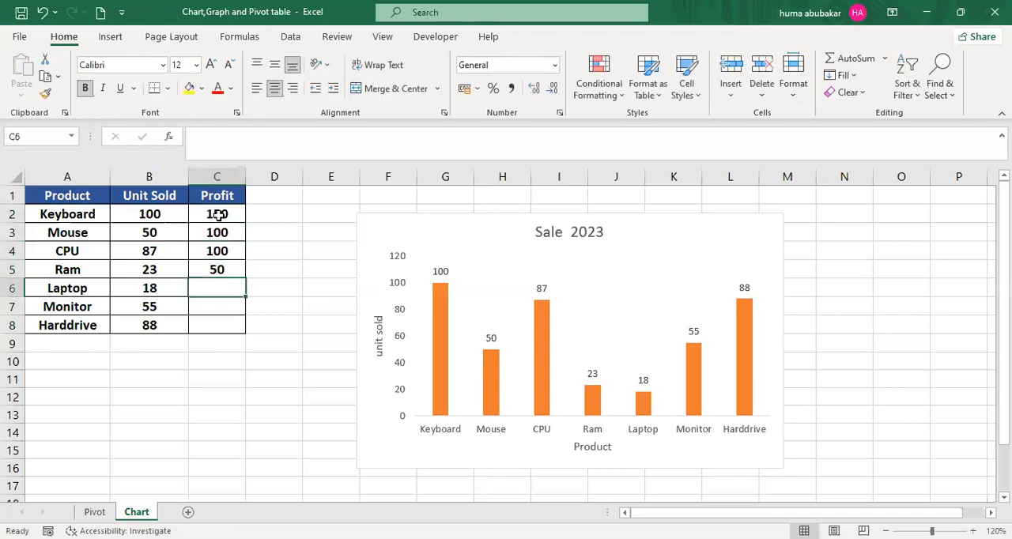
text(20)
key(Return)
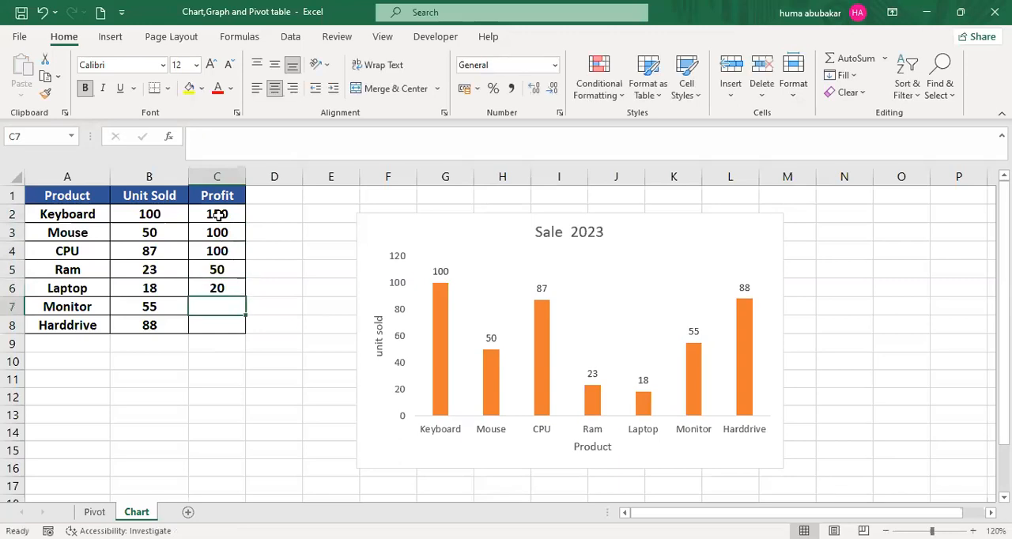
text(70)
key(Return)
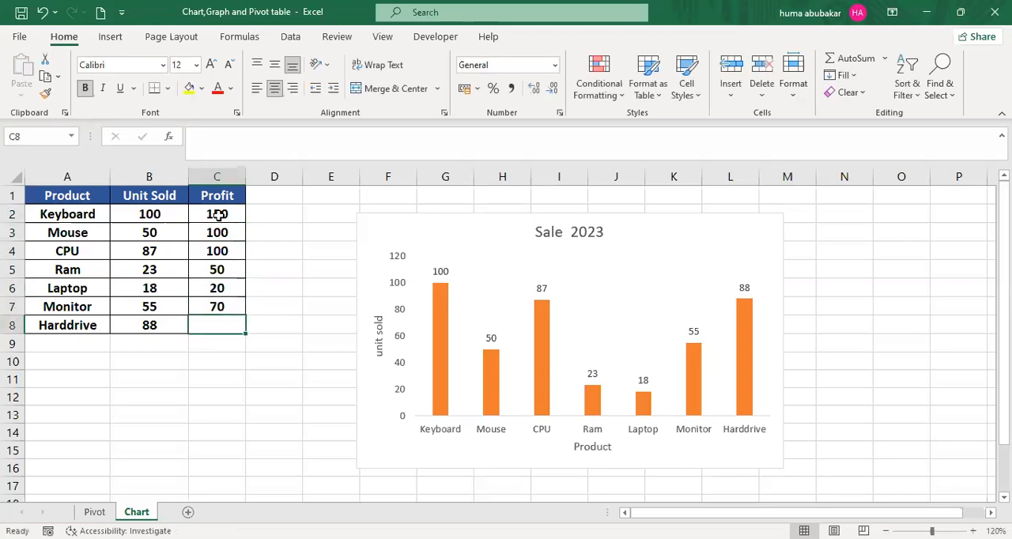
text(100)
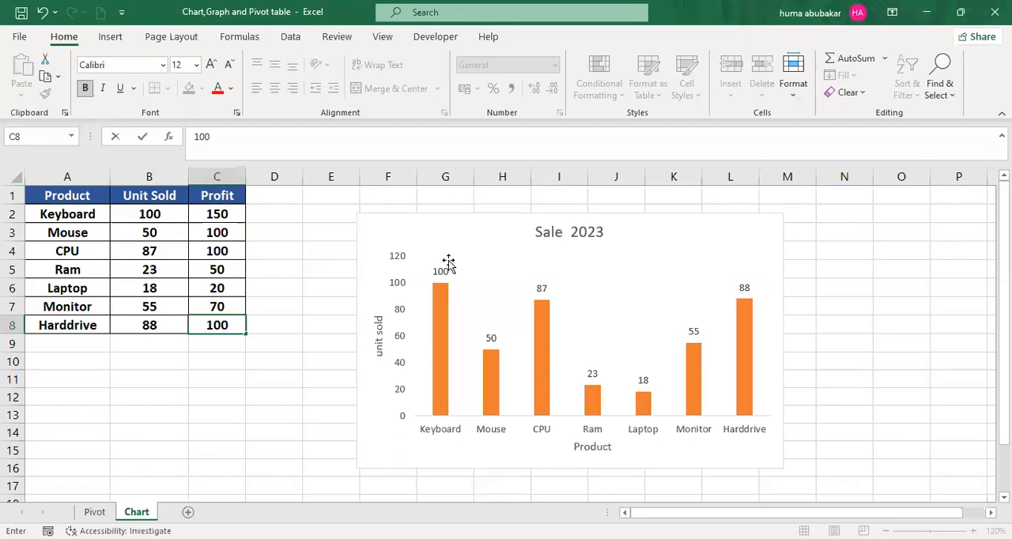
click(477, 397)
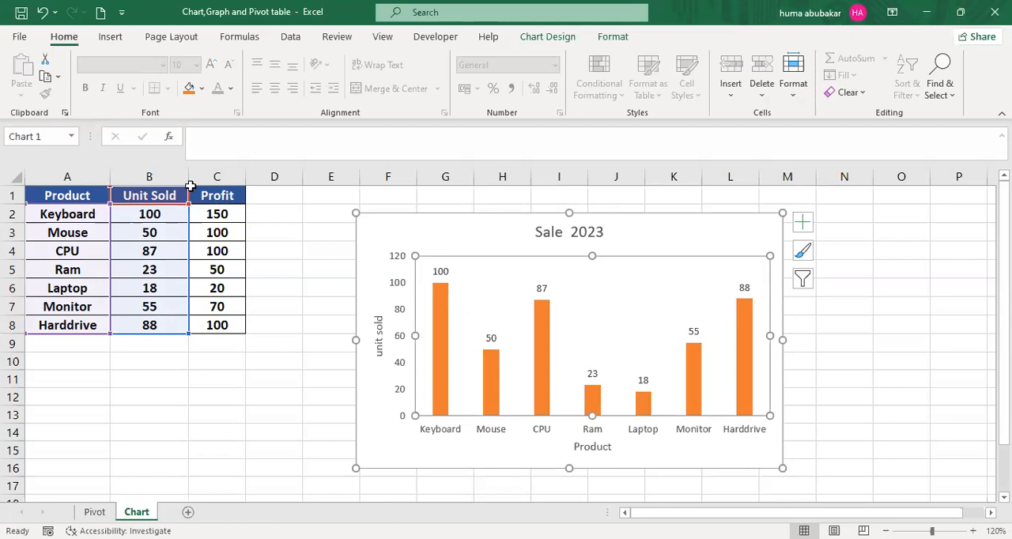
click(542, 40)
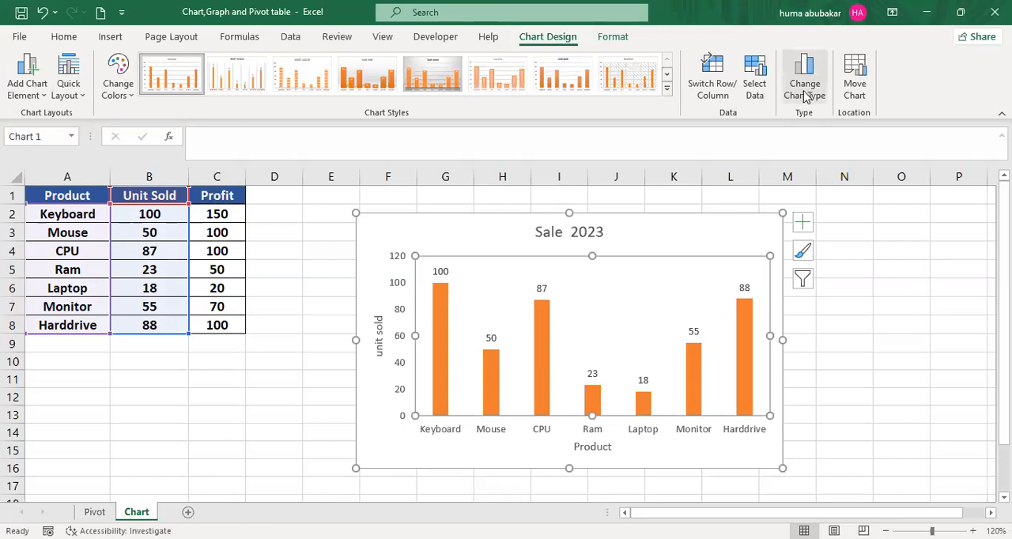
click(805, 87)
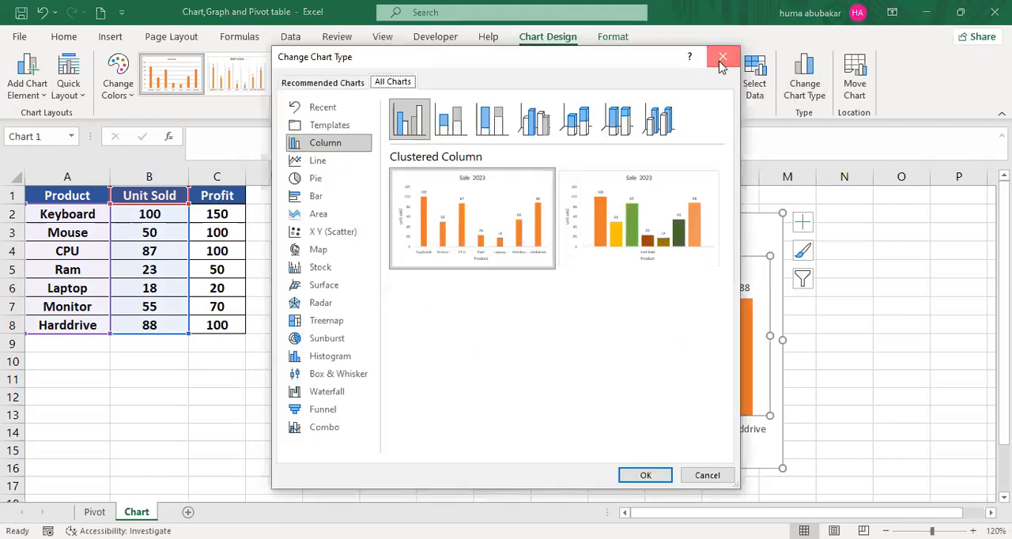
click(723, 63)
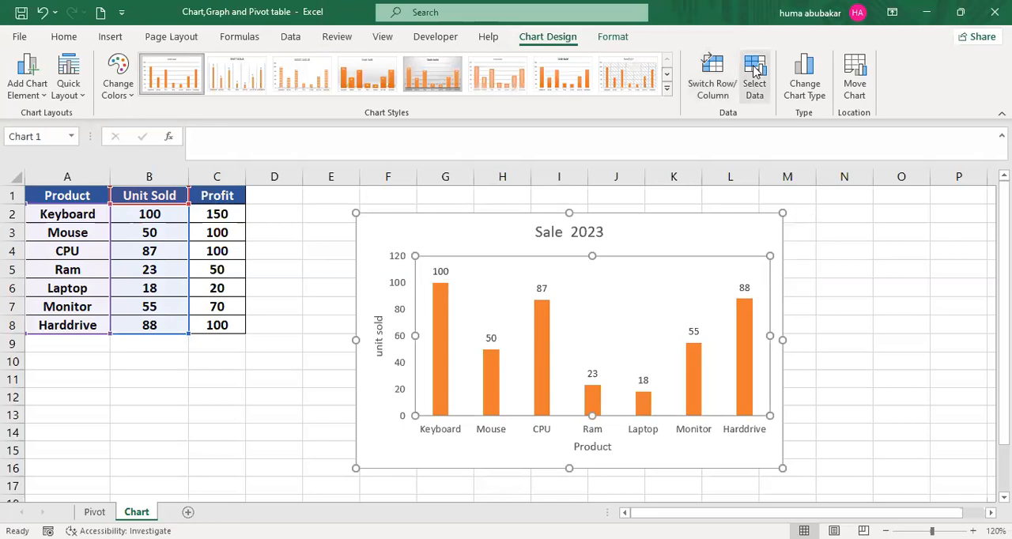
click(755, 71)
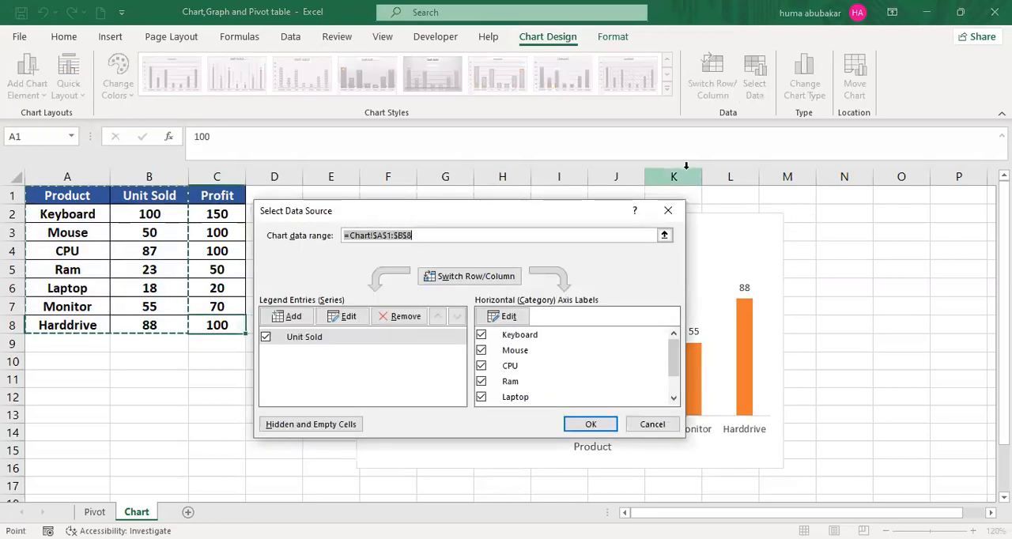
click(669, 212)
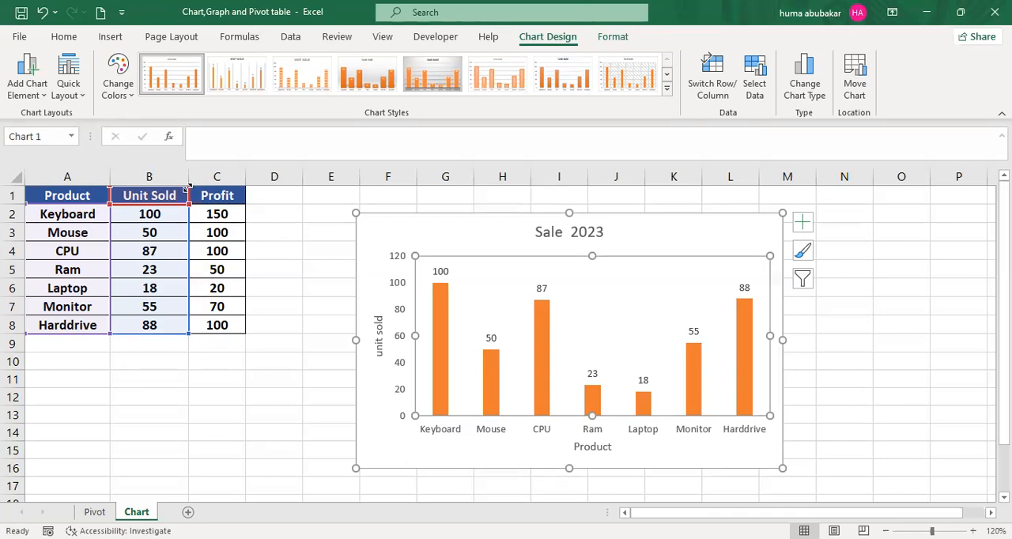
- Extend the chart's source data range to include the Profit column alongside Unit Sold
drag(187, 187, 235, 192)
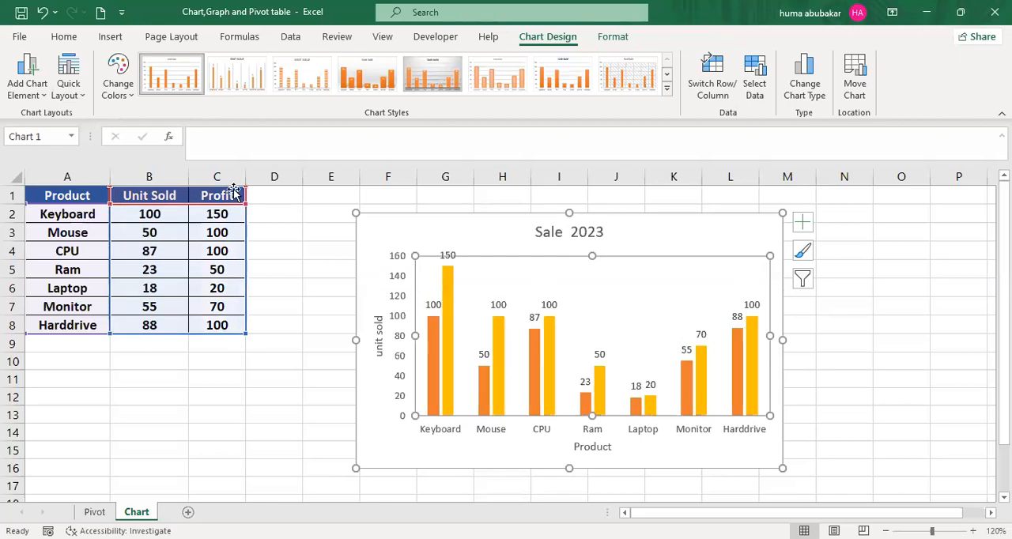
- Change the Sale 2023 chart type to the clustered column variant that groups the products under Unit Sold and Profit
click(872, 325)
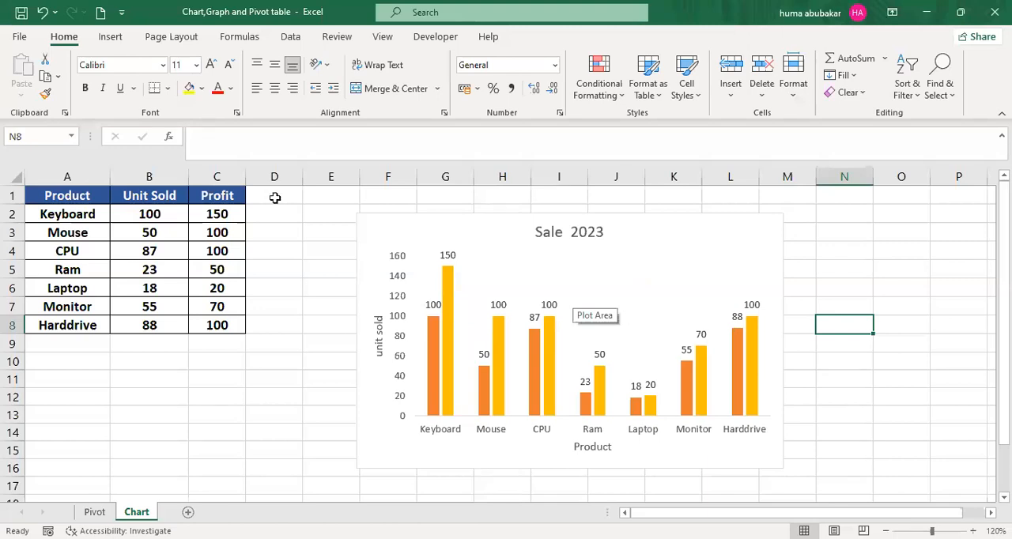
click(423, 306)
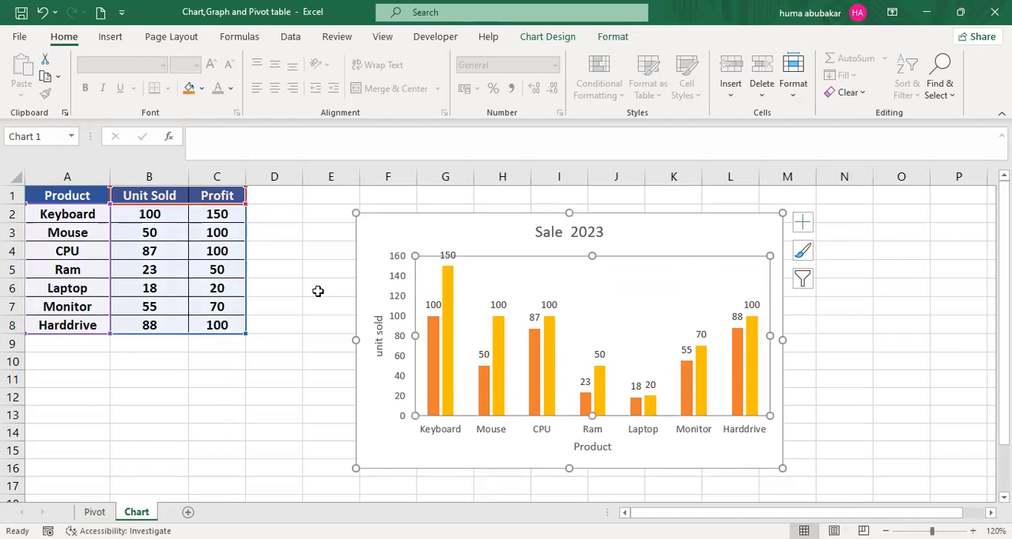
click(617, 251)
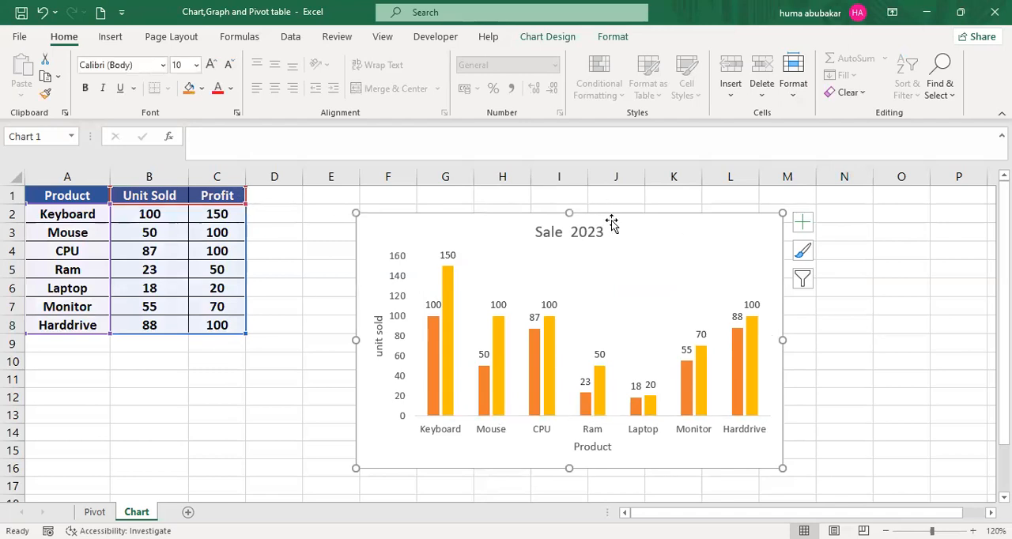
click(537, 37)
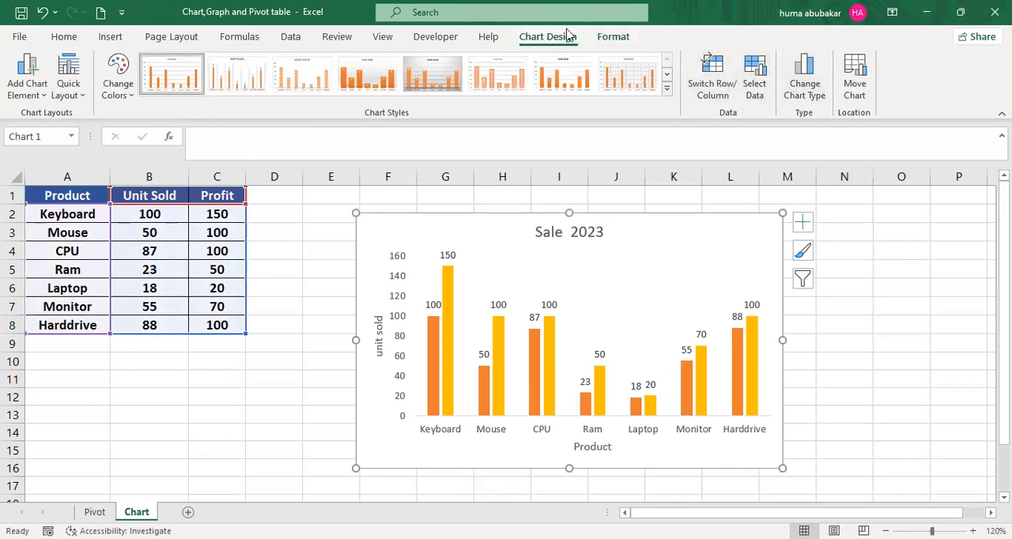
click(797, 88)
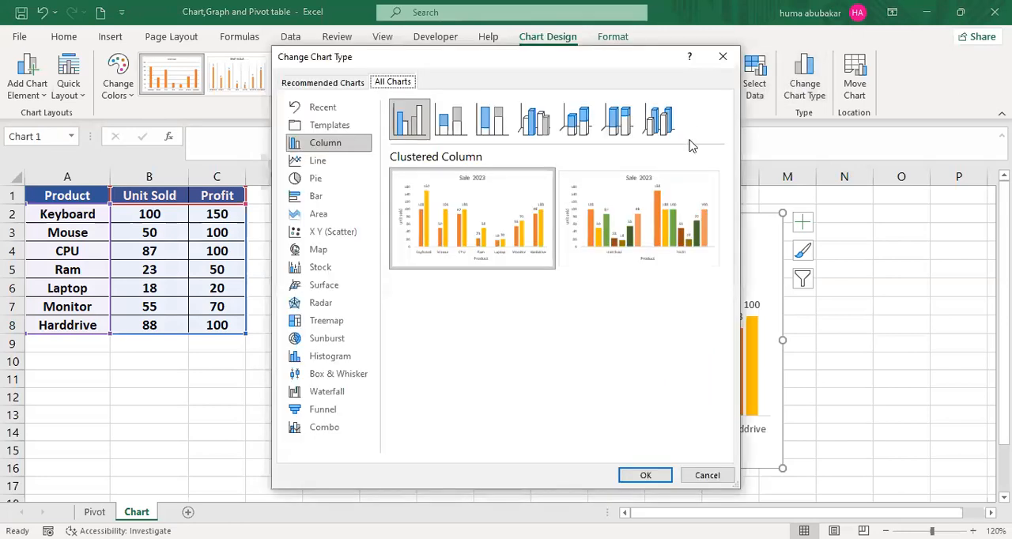
mouse_move(653, 206)
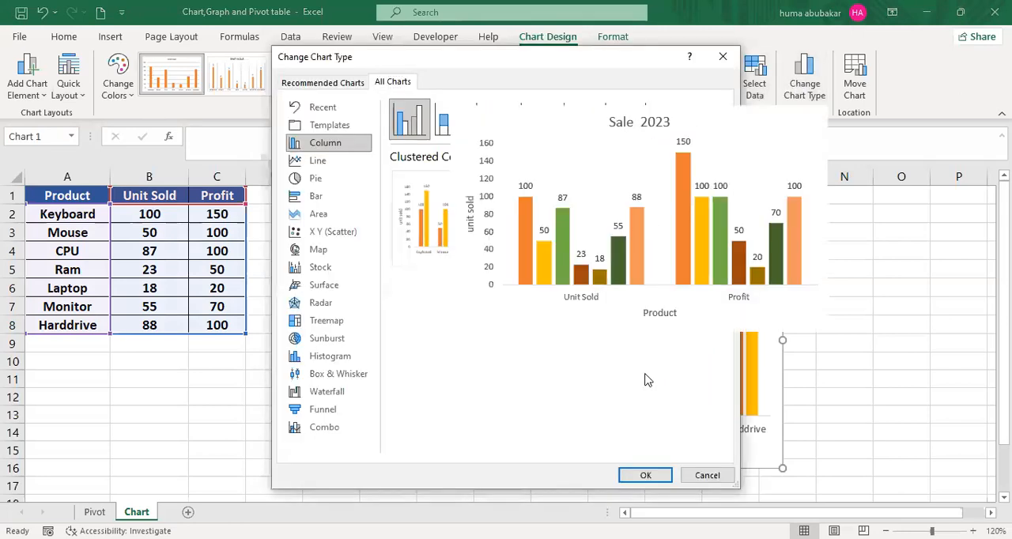
click(646, 474)
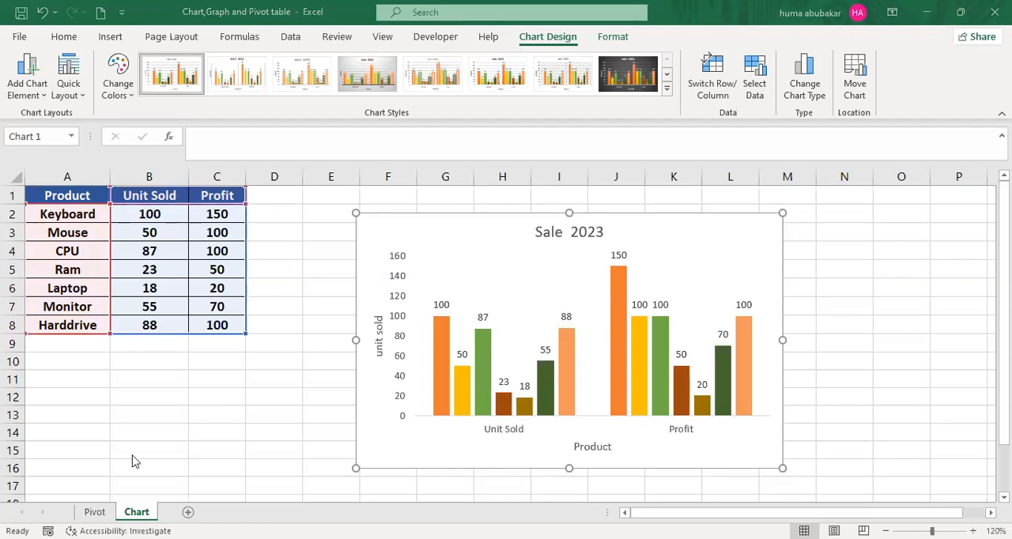
- Examine the sales records on the Pivot sheet across the City, Product, Unit Sold, Profit, Cost and Date columns
click(93, 512)
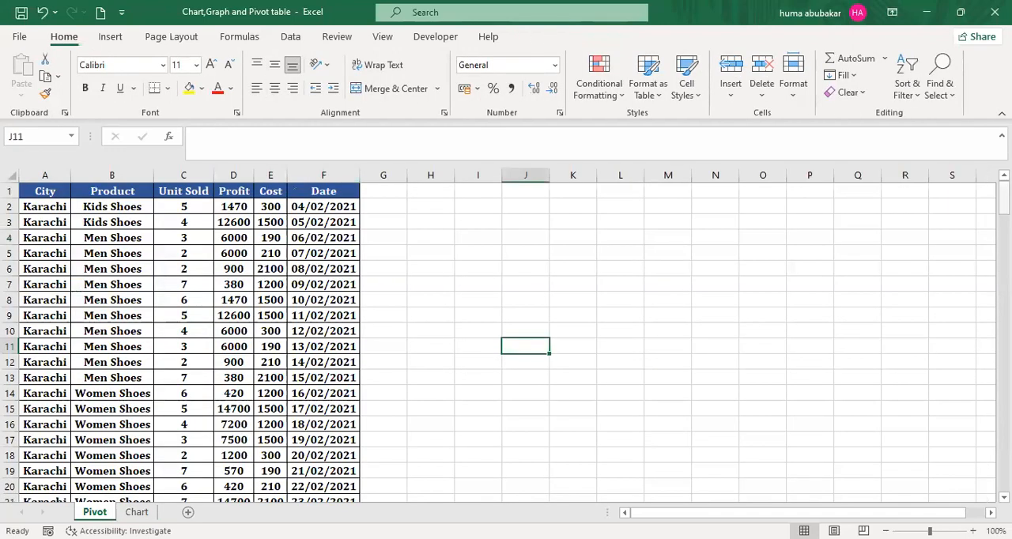
drag(1002, 201, 1002, 387)
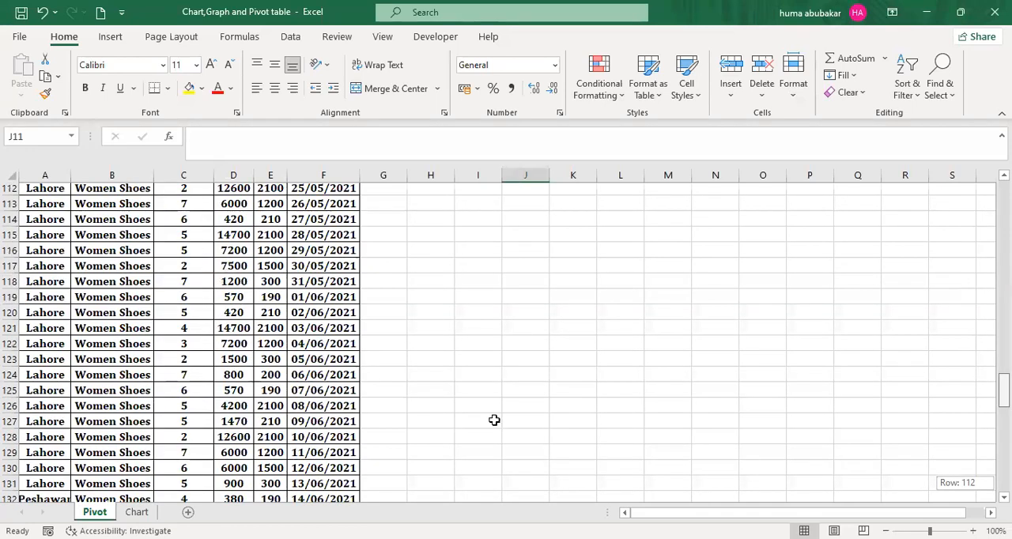
drag(1003, 387, 1003, 198)
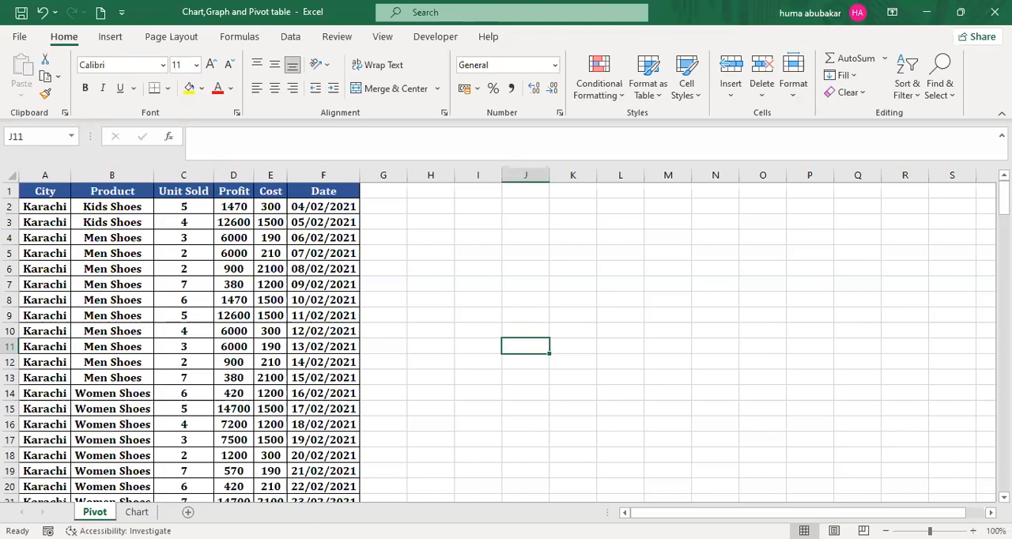
click(116, 207)
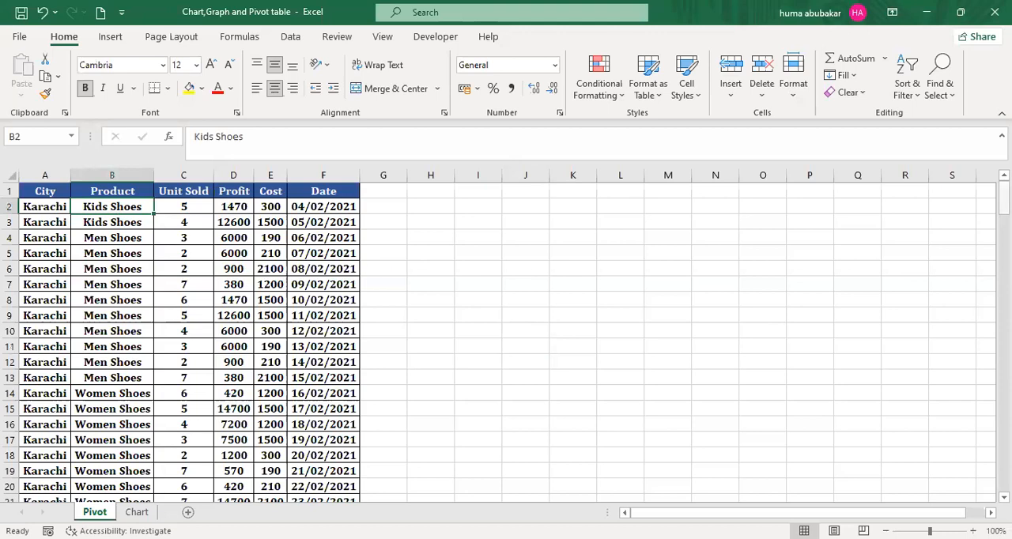
mouse_move(1003, 198)
mouse_down()
mouse_move(1004, 352)
mouse_move(1003, 199)
mouse_up()
click(496, 312)
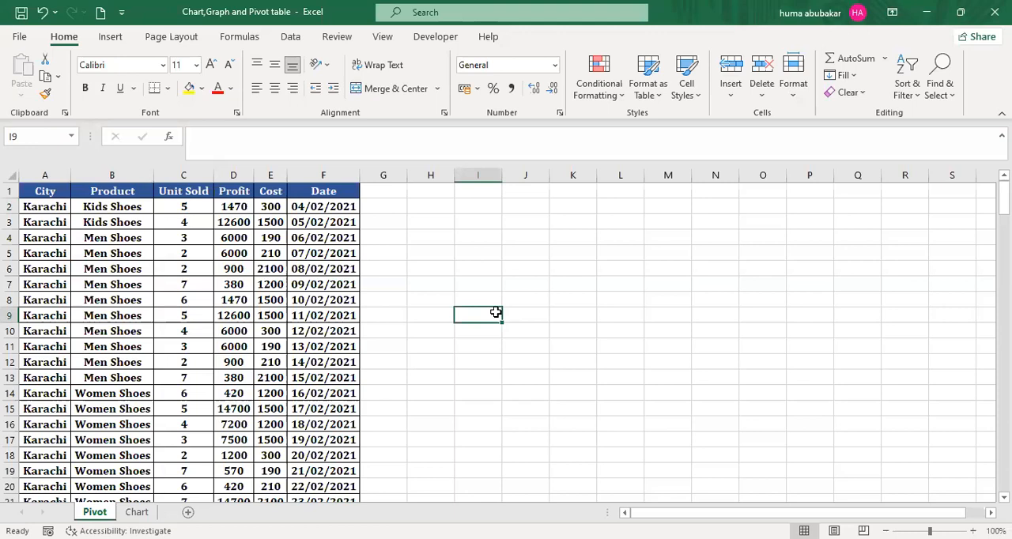
click(233, 267)
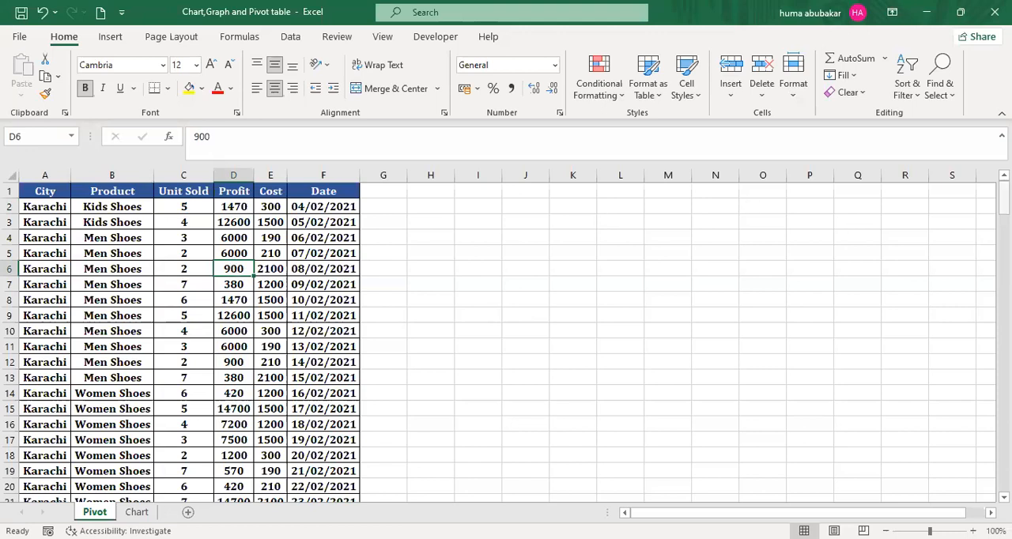
drag(1002, 202, 249, 201)
click(241, 204)
click(328, 204)
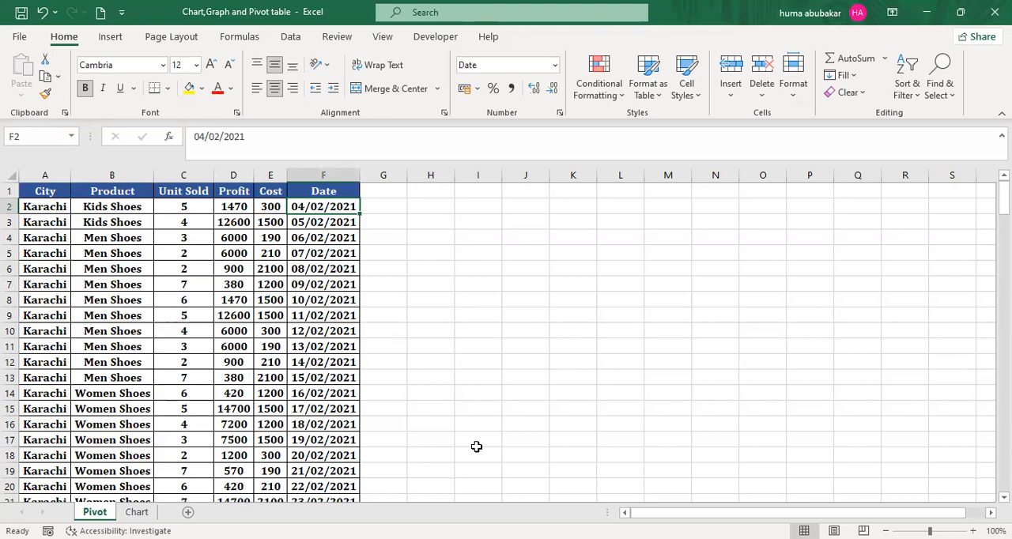
- Insert a PivotTable on a new worksheet from the Pivot sheet's full data range A1:F180
click(111, 37)
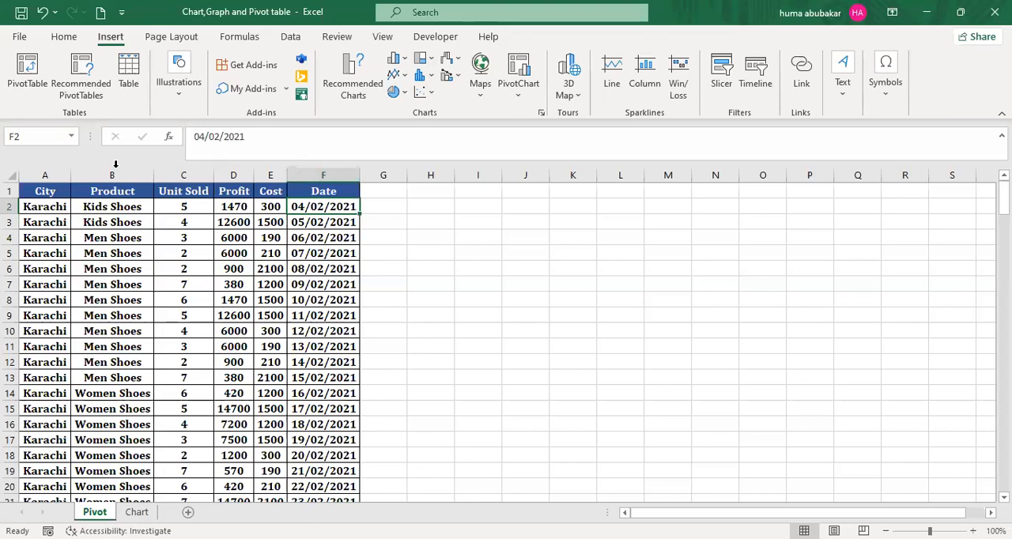
drag(46, 190, 326, 192)
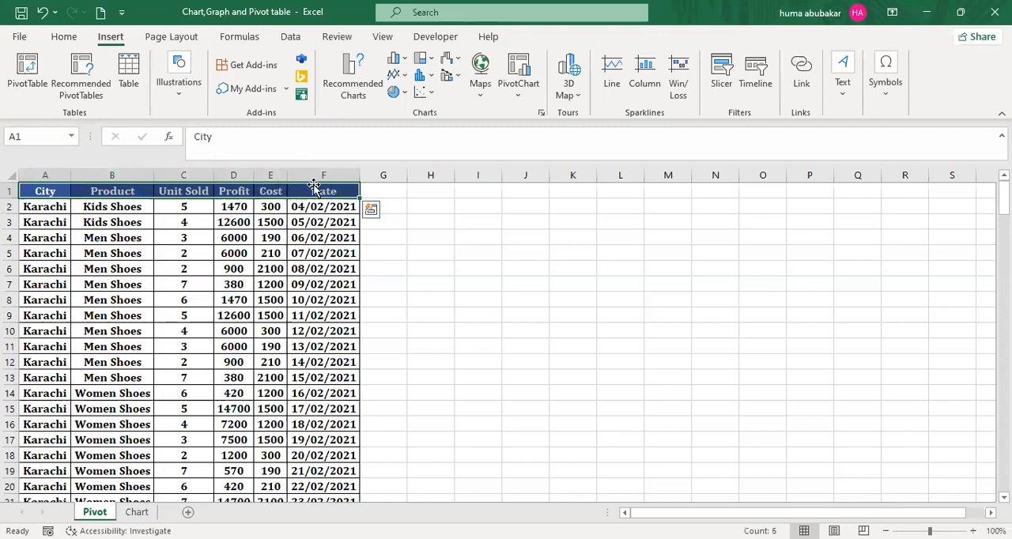
drag(45, 191, 327, 191)
click(55, 189)
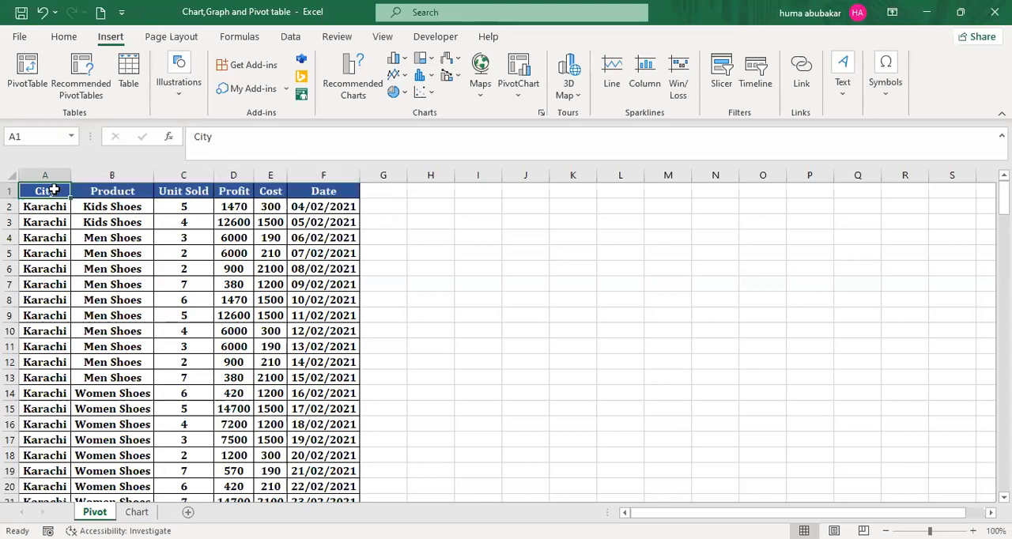
key(ctrl+shift+End)
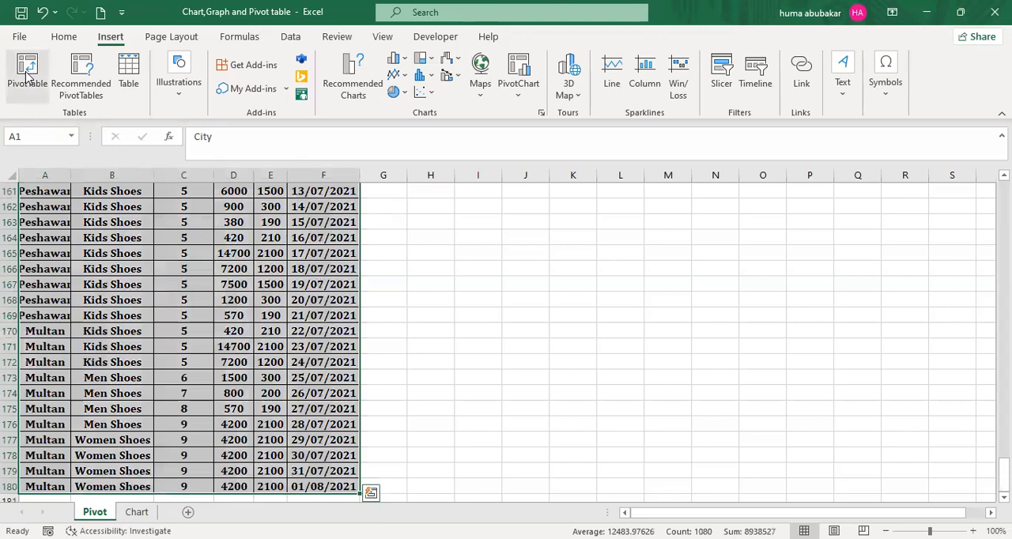
click(27, 73)
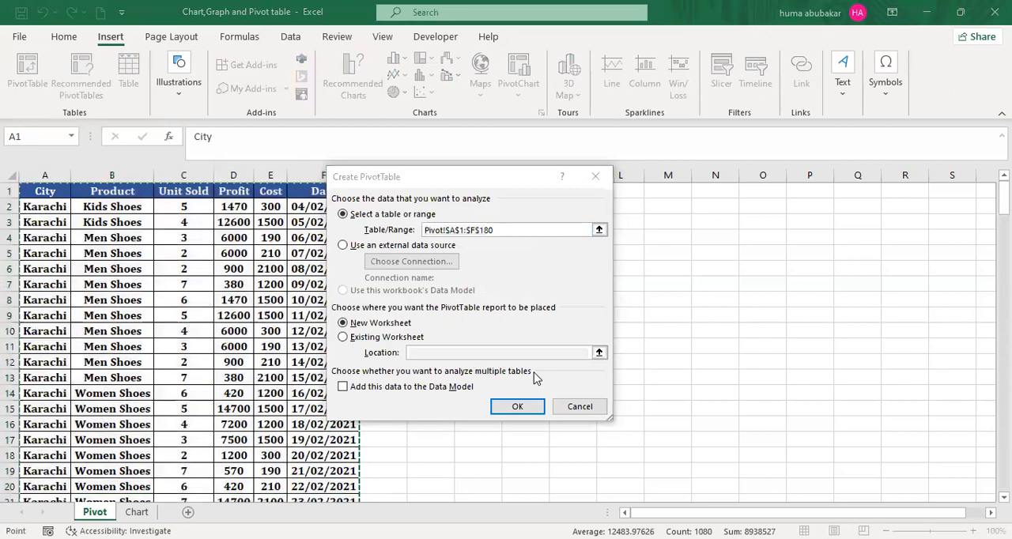
key(alt+Tab)
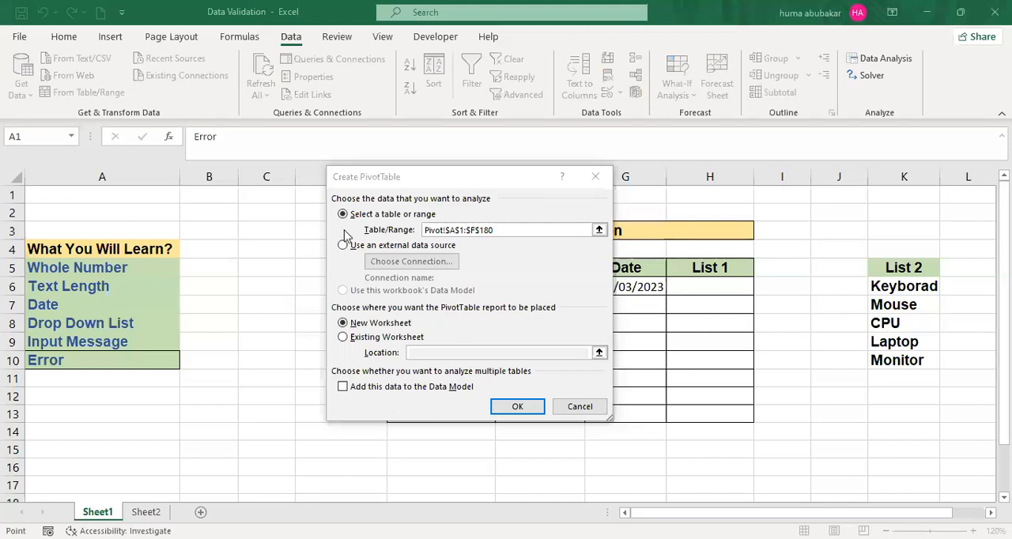
key(alt+Tab)
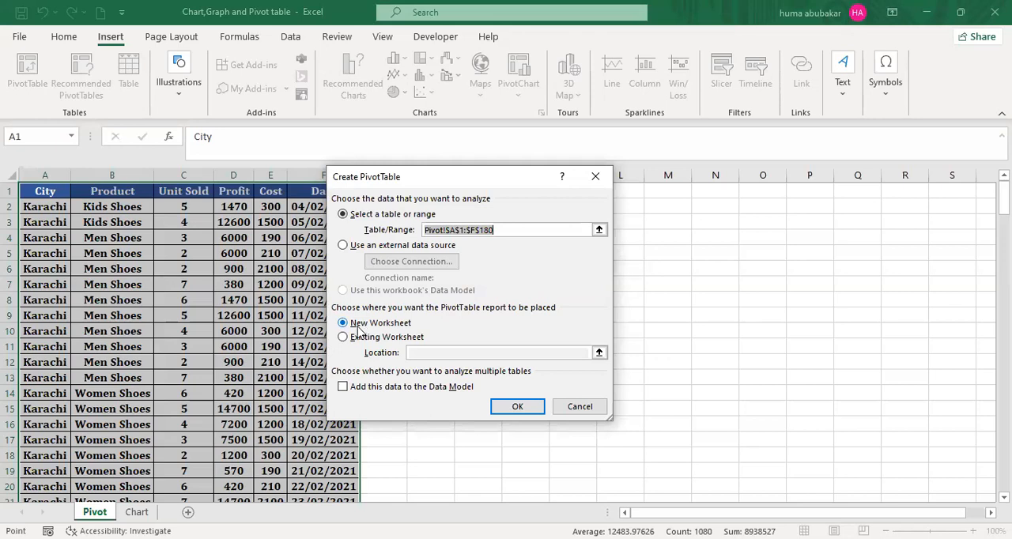
click(502, 408)
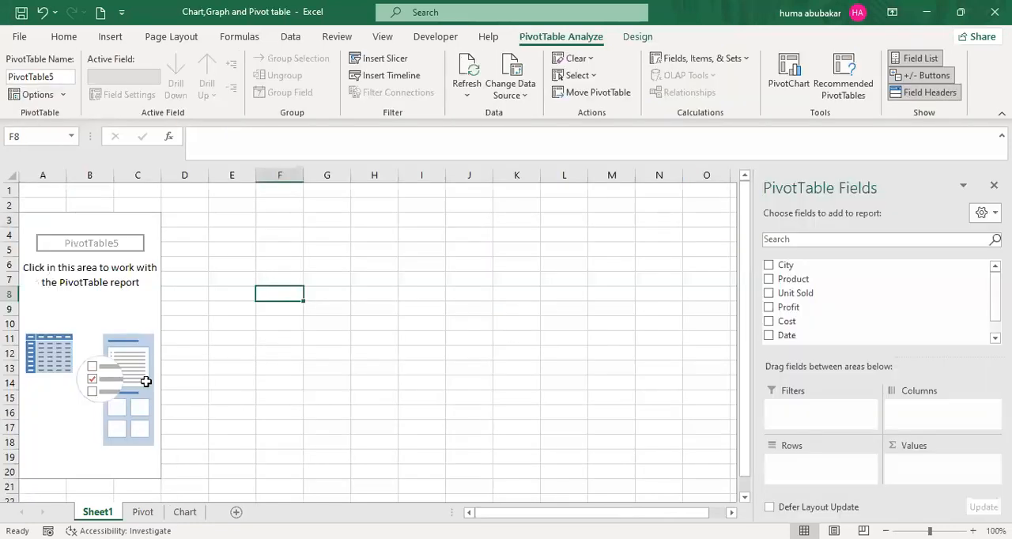
- Close the PivotTable Fields pane and select cell C3 inside the empty PivotTable
click(98, 352)
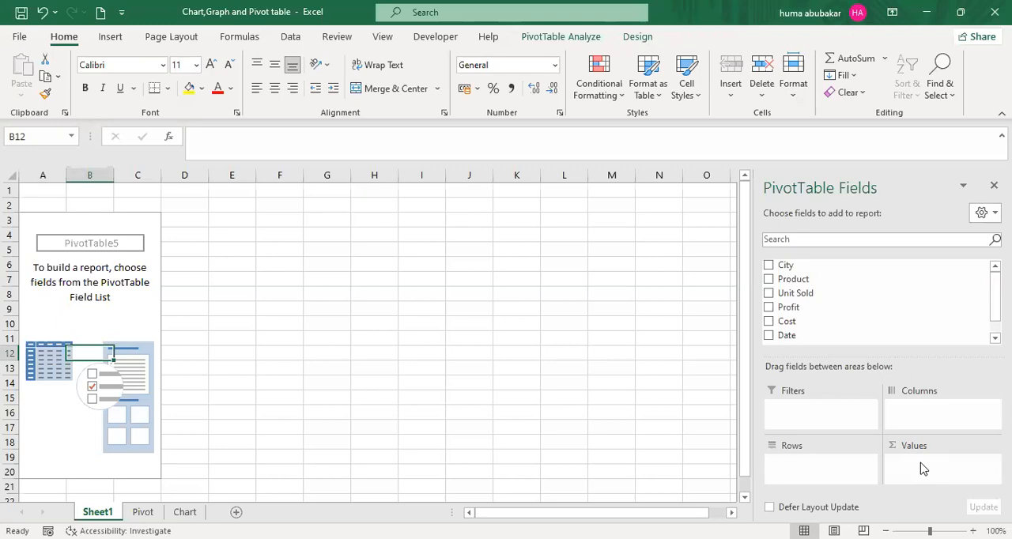
key(F8)
key(F8)
click(155, 215)
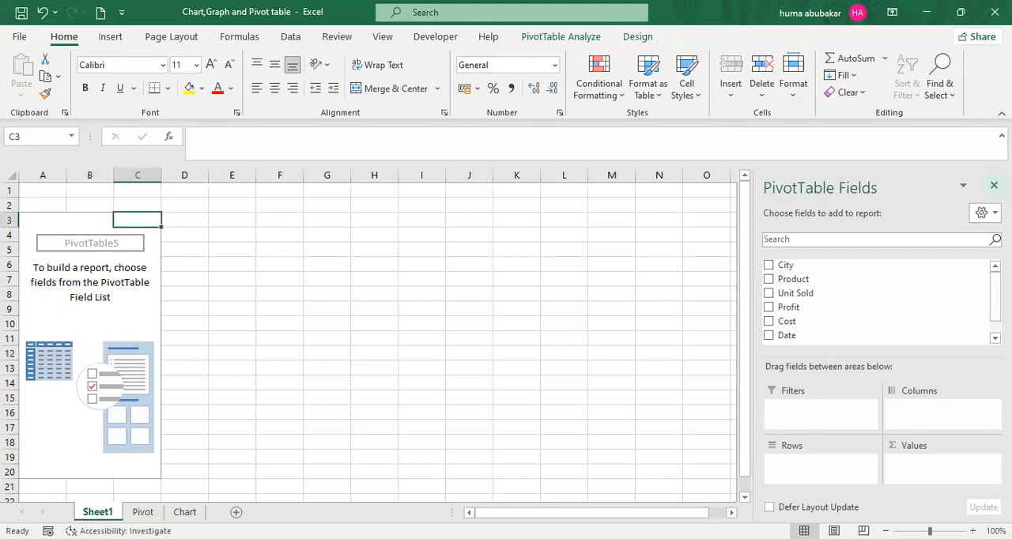
click(993, 185)
click(274, 266)
click(137, 221)
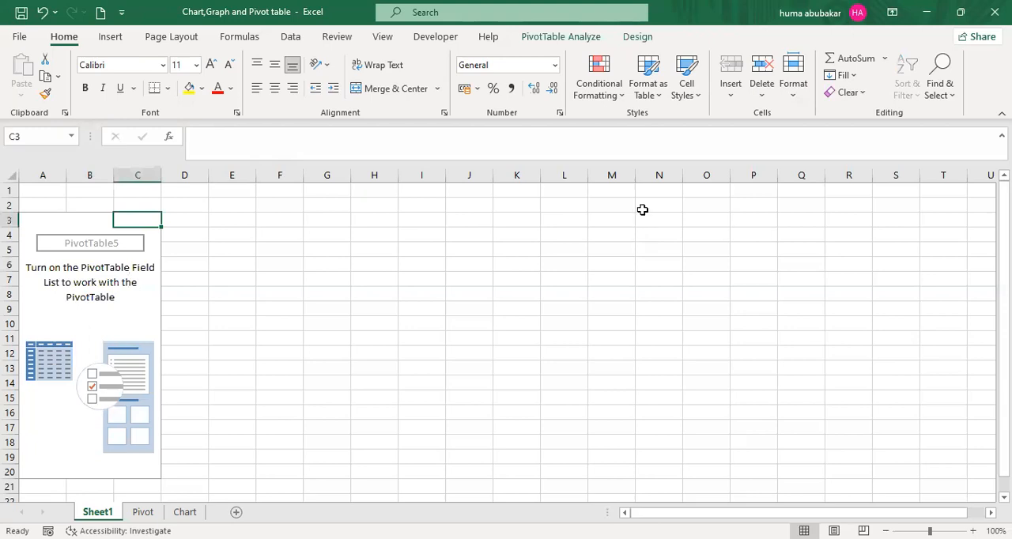
- Show the field list for the empty PivotTable again
click(566, 40)
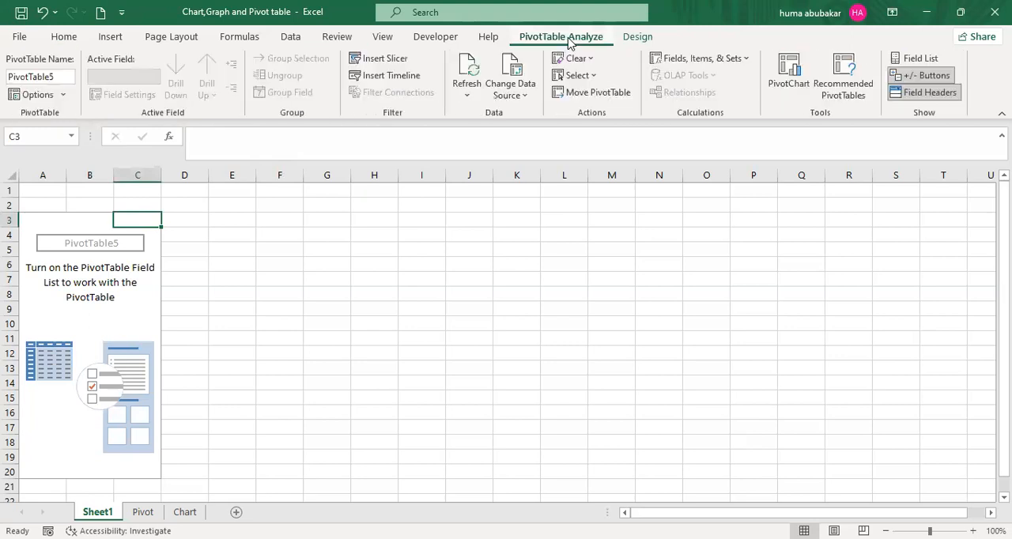
click(639, 37)
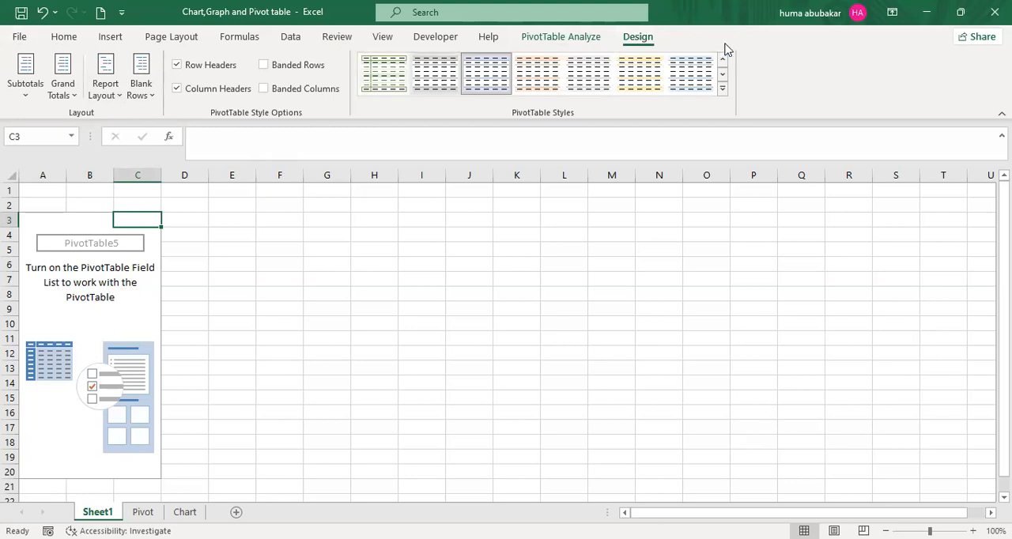
click(552, 37)
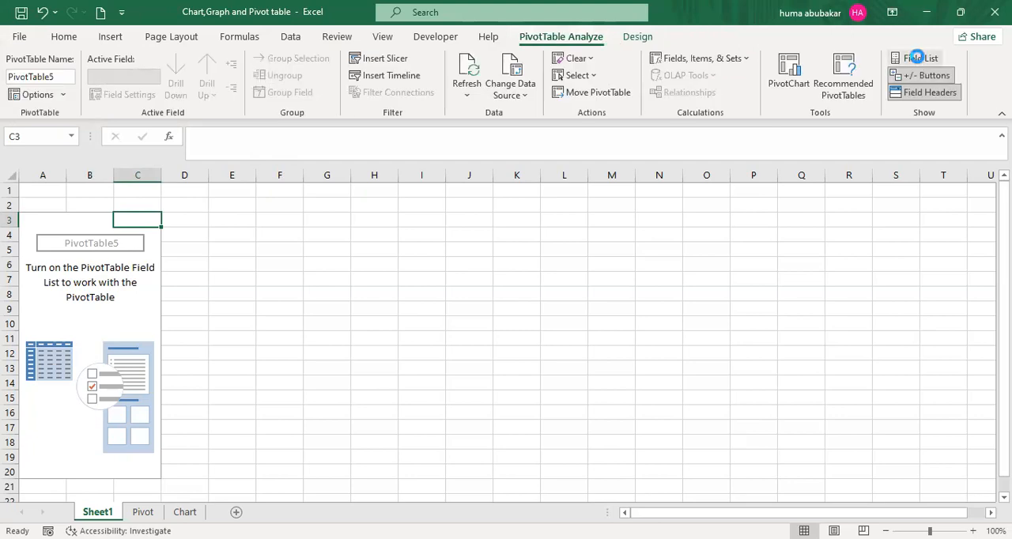
click(920, 63)
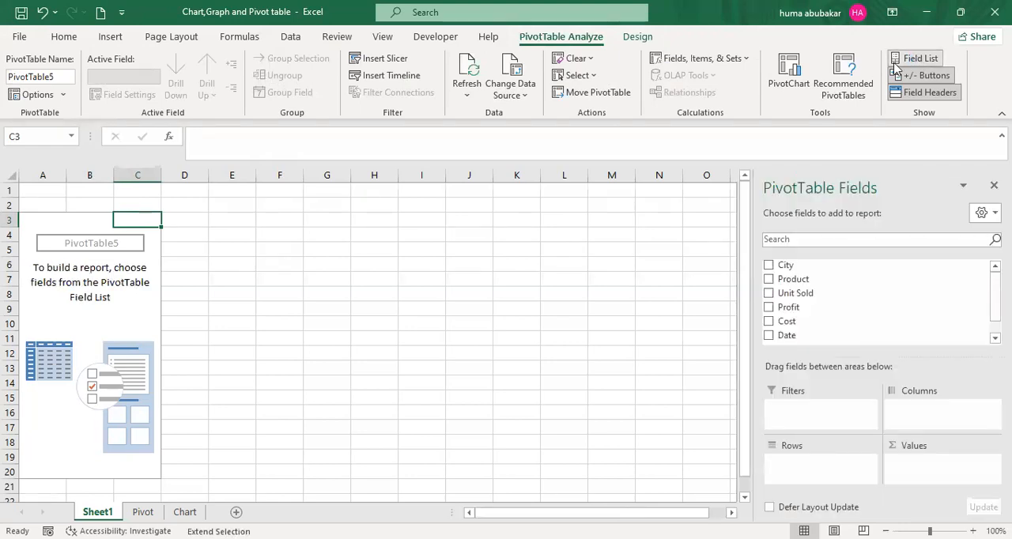
- Select cell L3 outside the empty PivotTable and return to cell C3 inside it
click(565, 221)
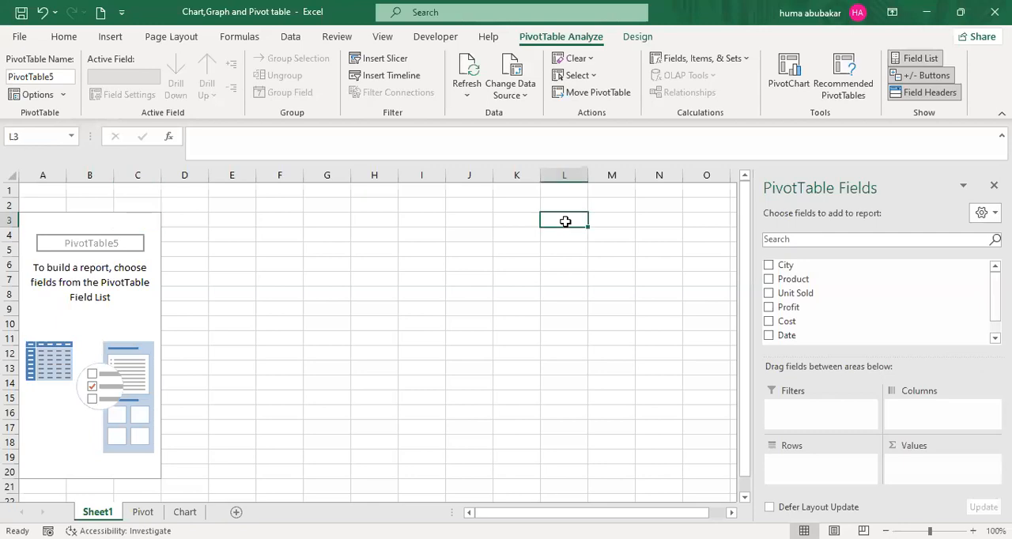
key(F8)
key(F8)
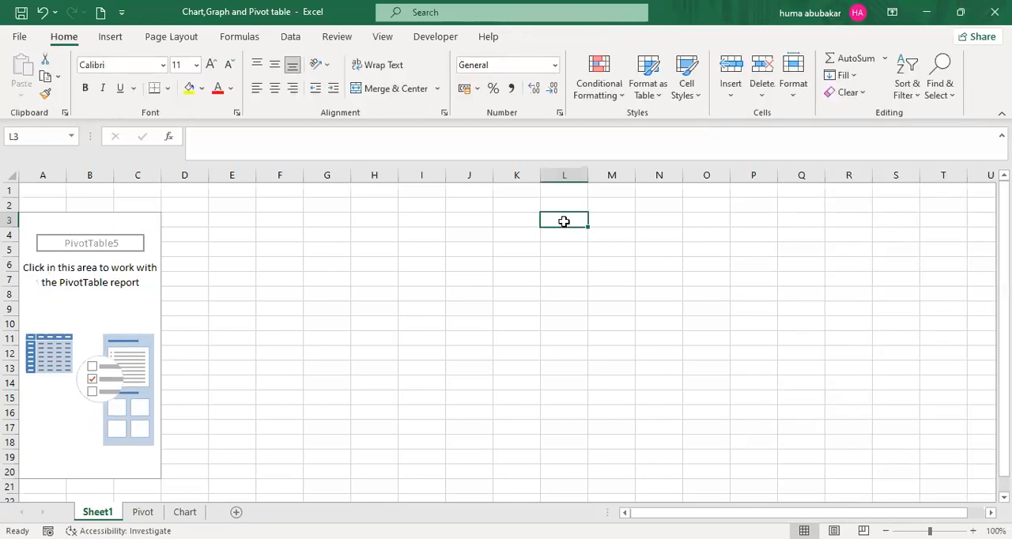
click(143, 218)
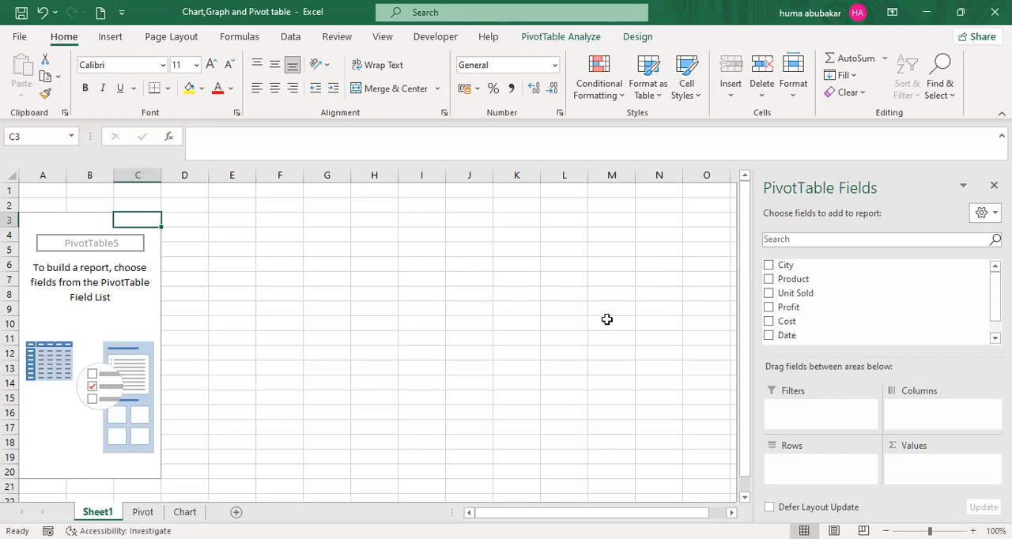
- Set the zoom of the new PivotTable worksheet to 120%
click(973, 531)
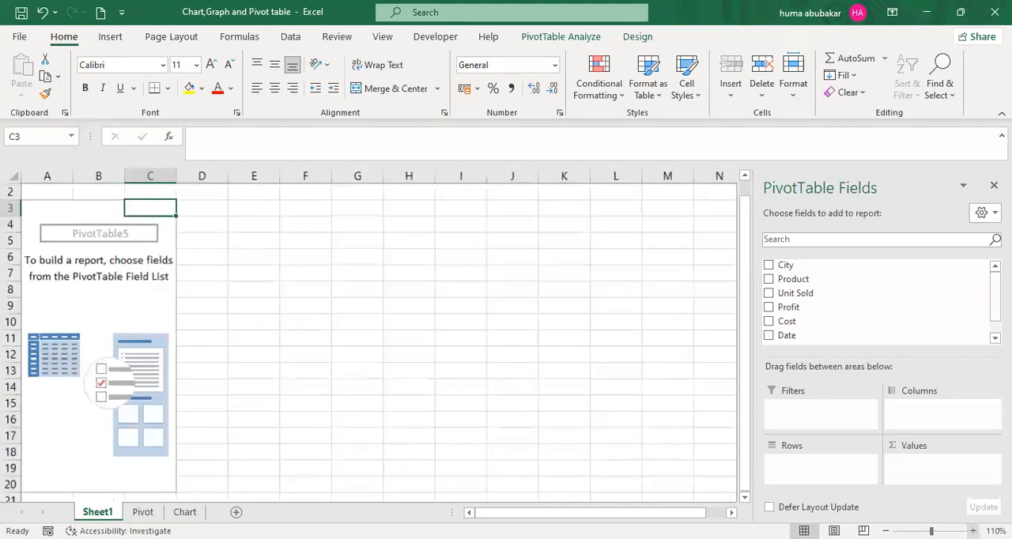
click(973, 530)
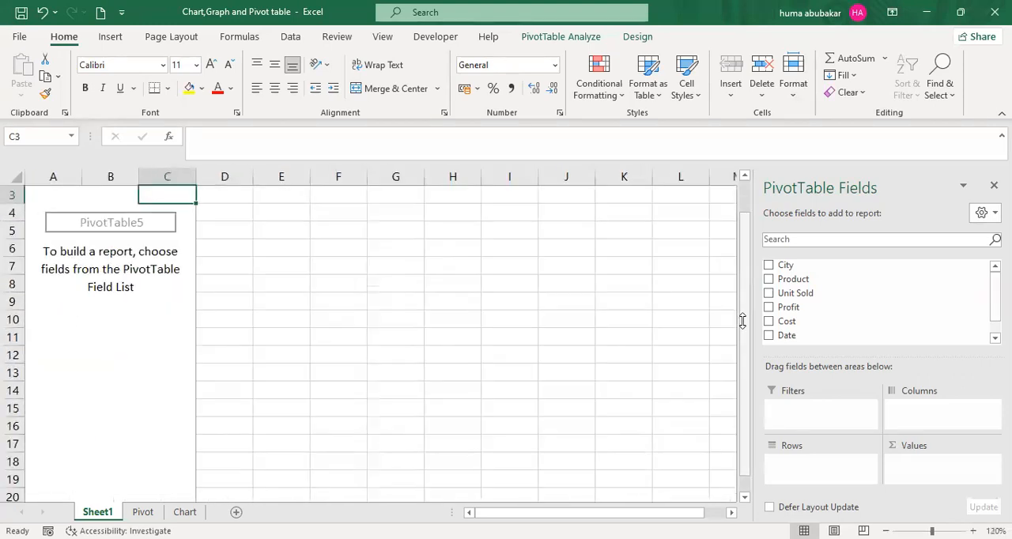
scroll(743, 321, up, 1)
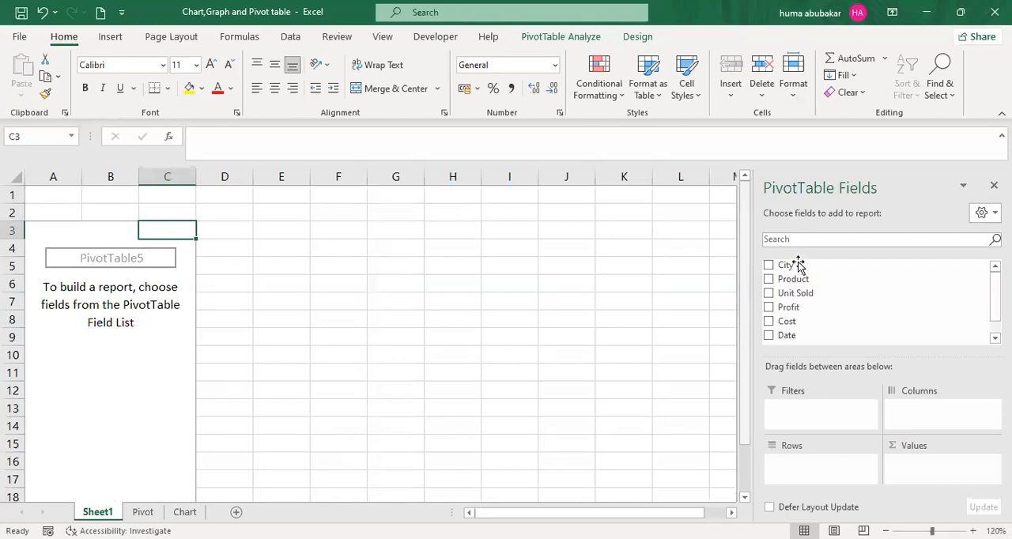
- Add City to the rows and Product to the columns of the empty PivotTable, and check the product headings
drag(792, 266, 796, 434)
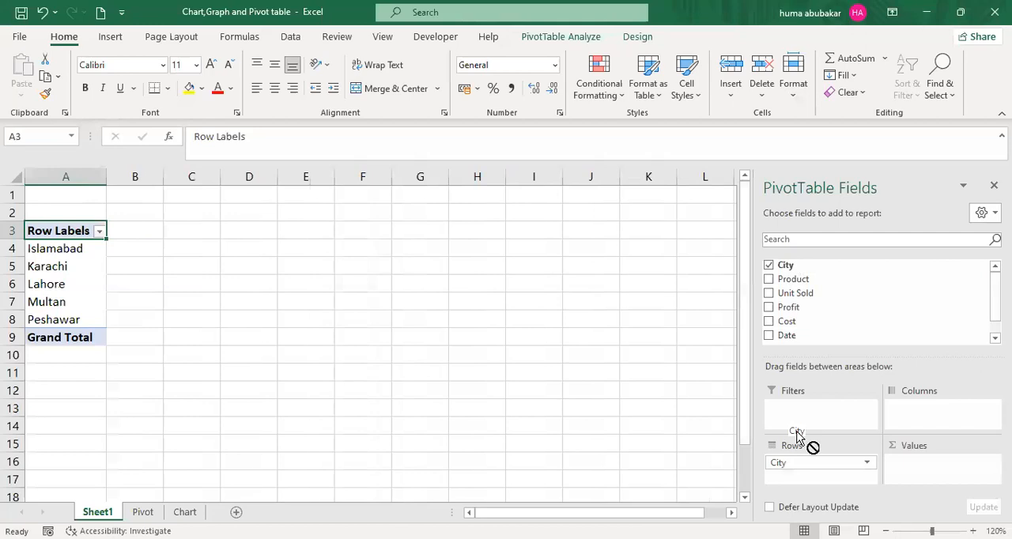
click(973, 531)
drag(794, 280, 923, 408)
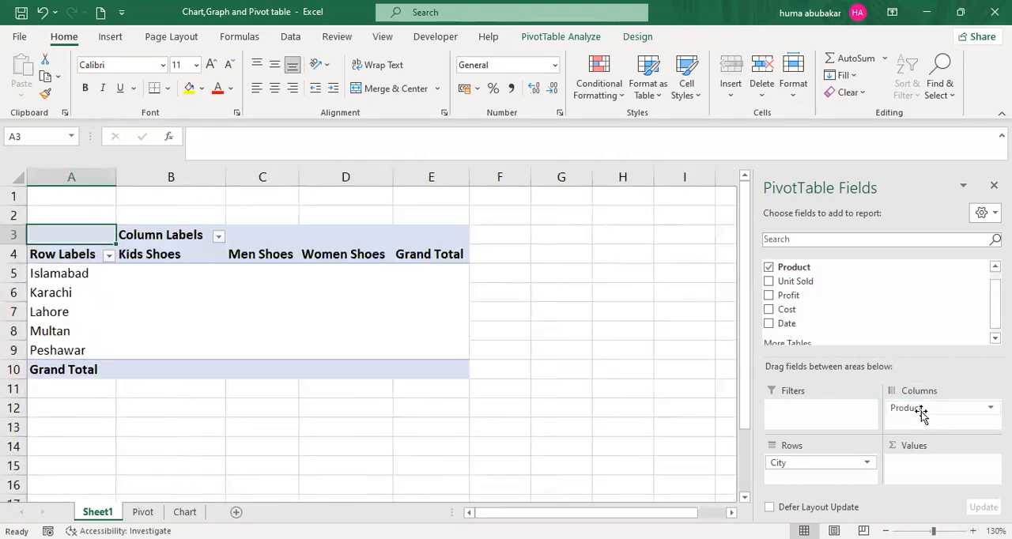
click(174, 259)
click(261, 254)
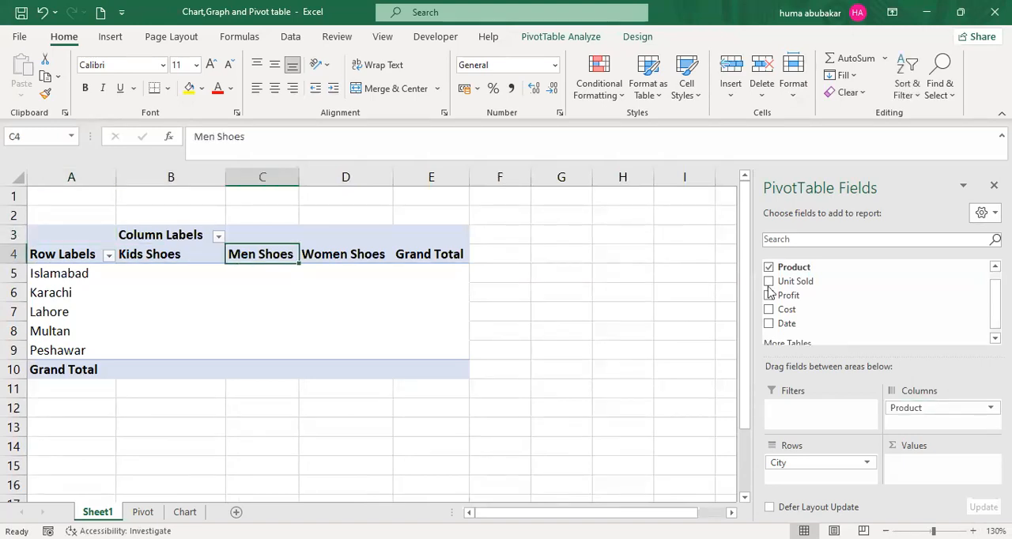
key(Right)
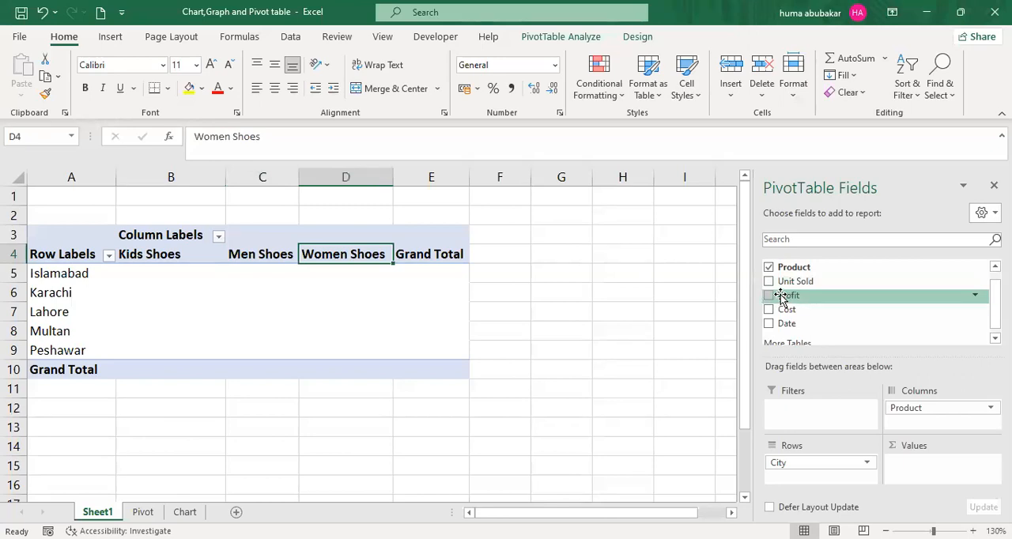
- Add Profit to the PivotTable's values and inspect Islamabad's figures for kids, men and women shoes
click(781, 297)
click(606, 341)
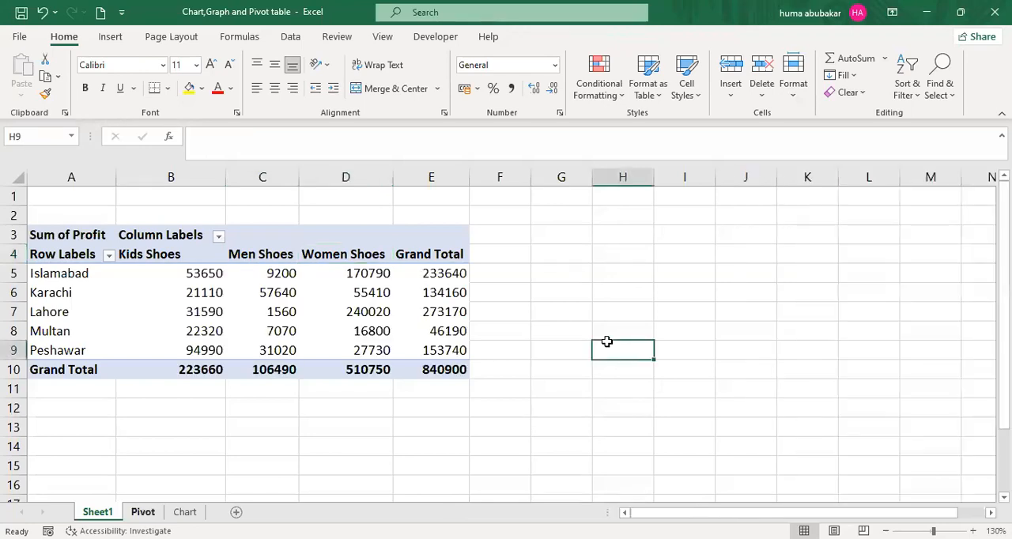
key(ctrl+Page_Down)
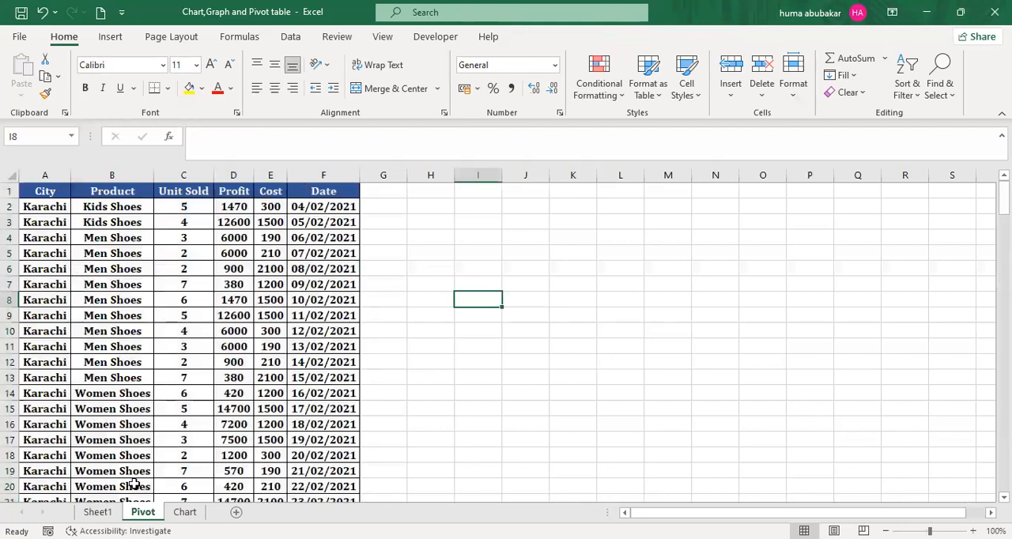
click(97, 512)
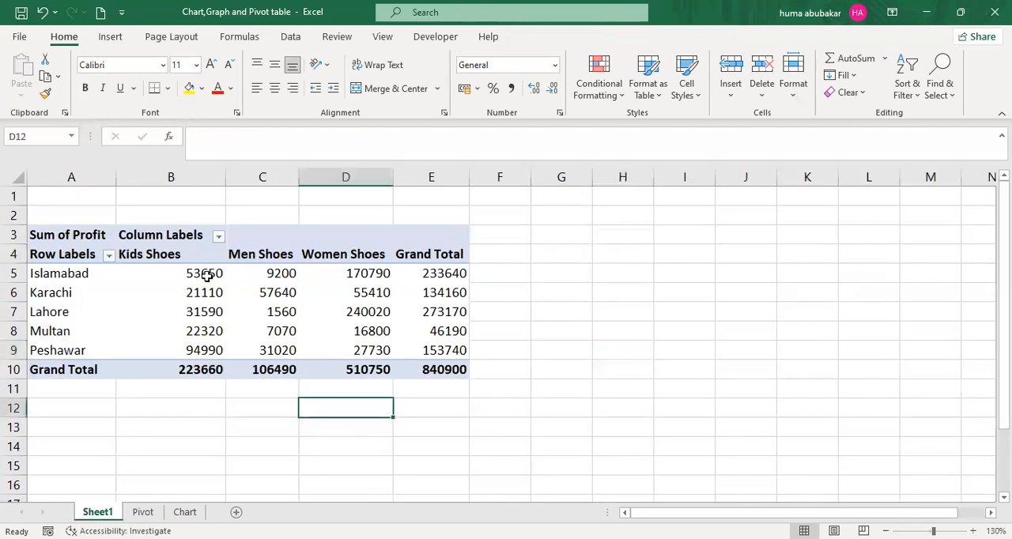
click(118, 275)
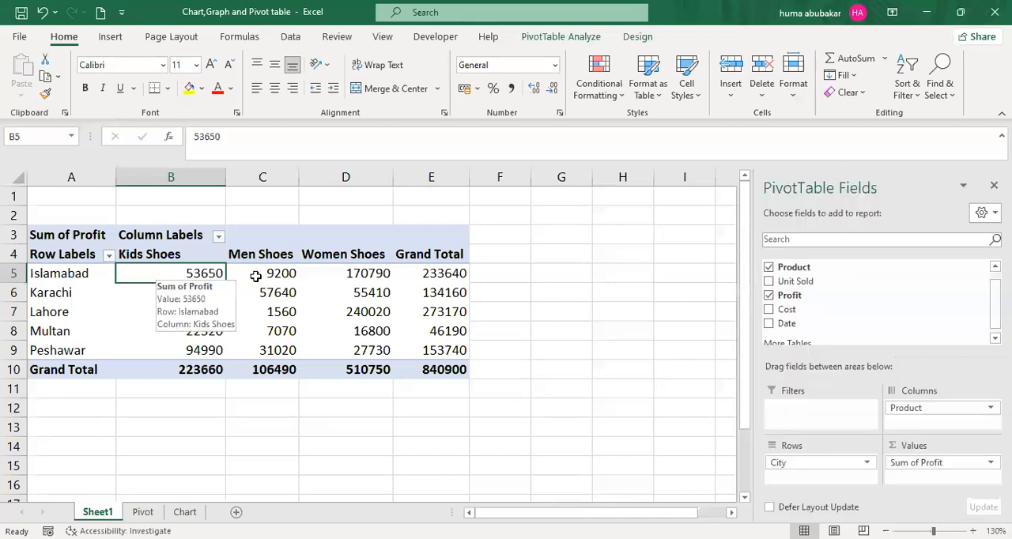
click(288, 273)
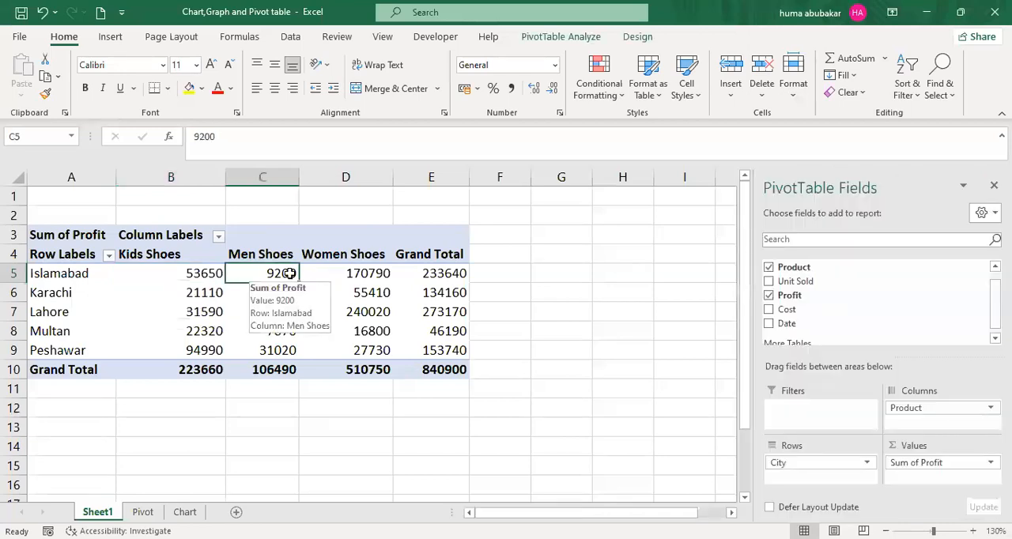
click(338, 274)
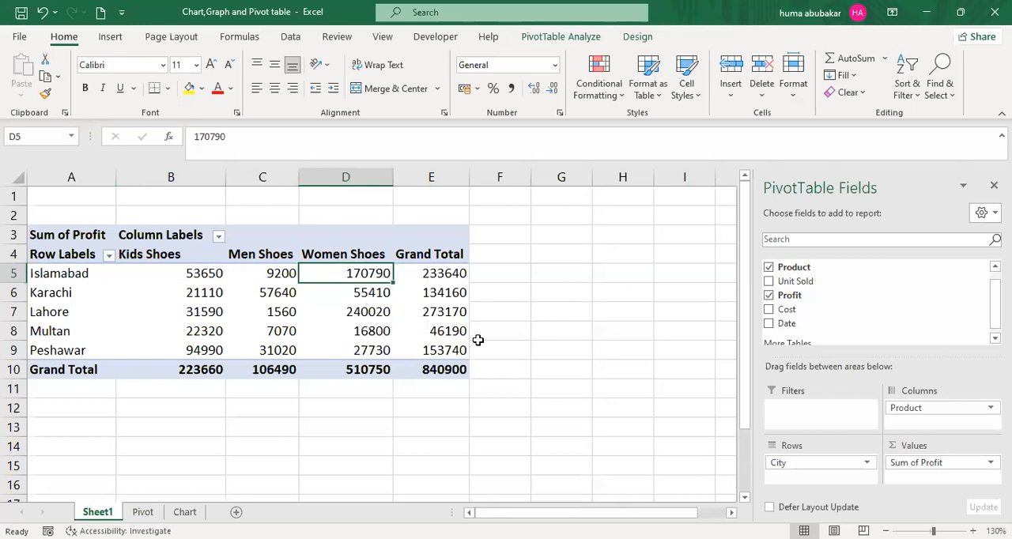
- Replace Profit with Unit Sold in the PivotTable's values and check Islamabad's Kids Shoes figure against the Pivot sheet
click(769, 298)
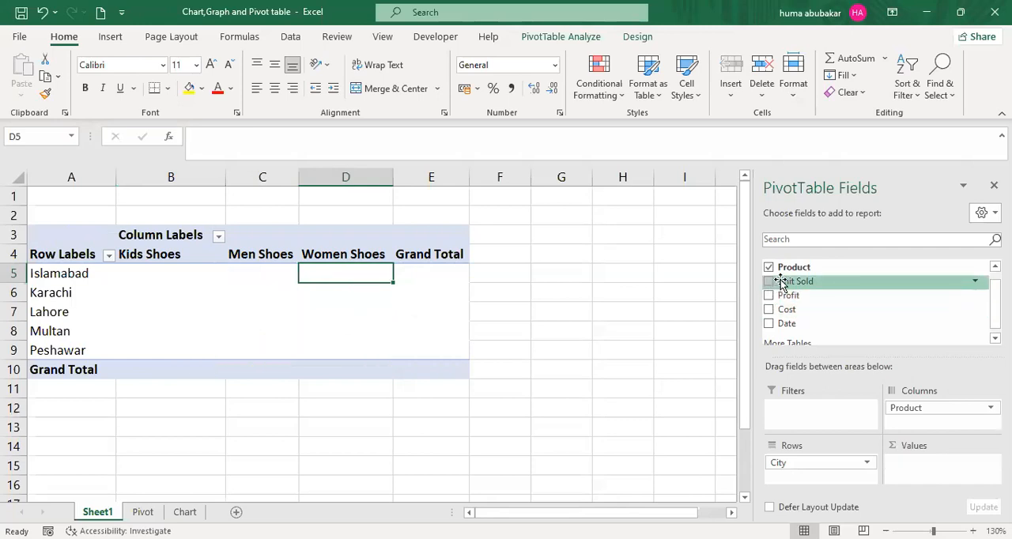
drag(781, 283, 914, 474)
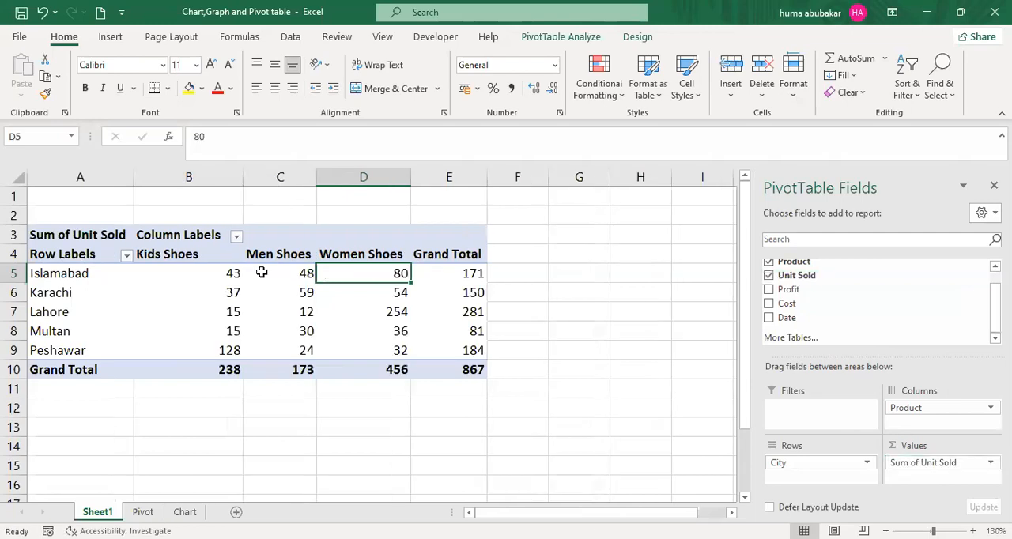
click(226, 272)
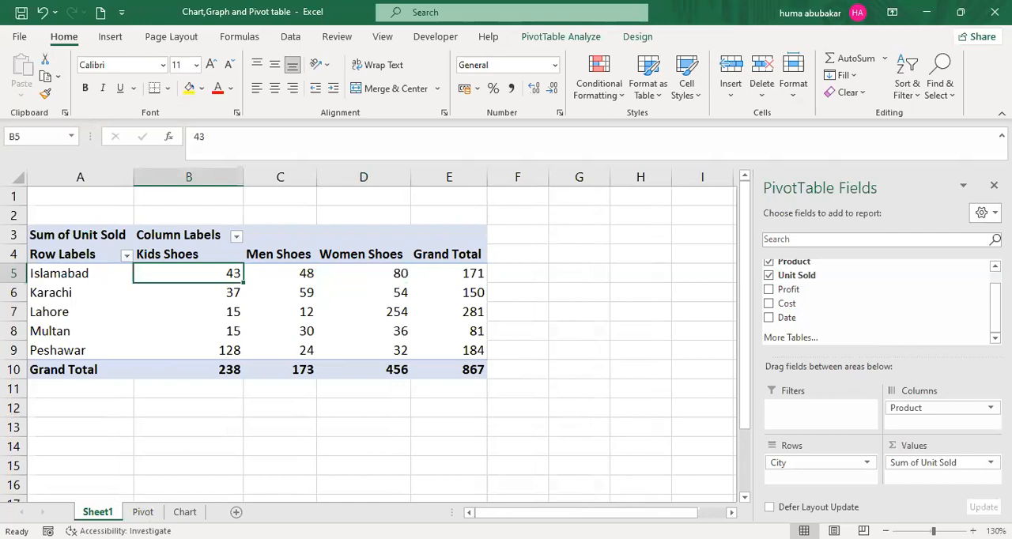
click(143, 511)
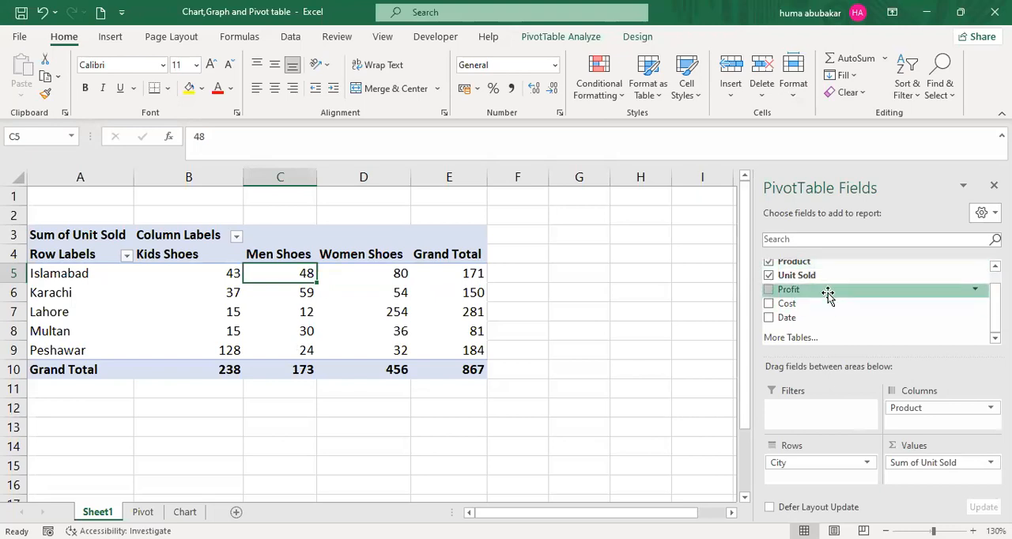
- Add Profit to the values alongside Unit Sold and review both value columns under Kids Shoes
drag(828, 292, 906, 477)
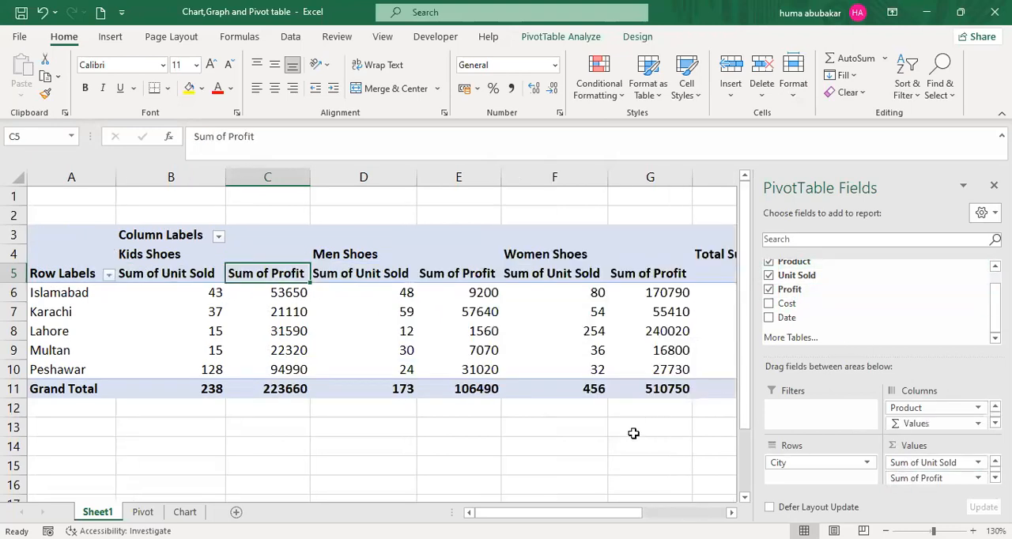
click(282, 298)
drag(282, 372, 282, 392)
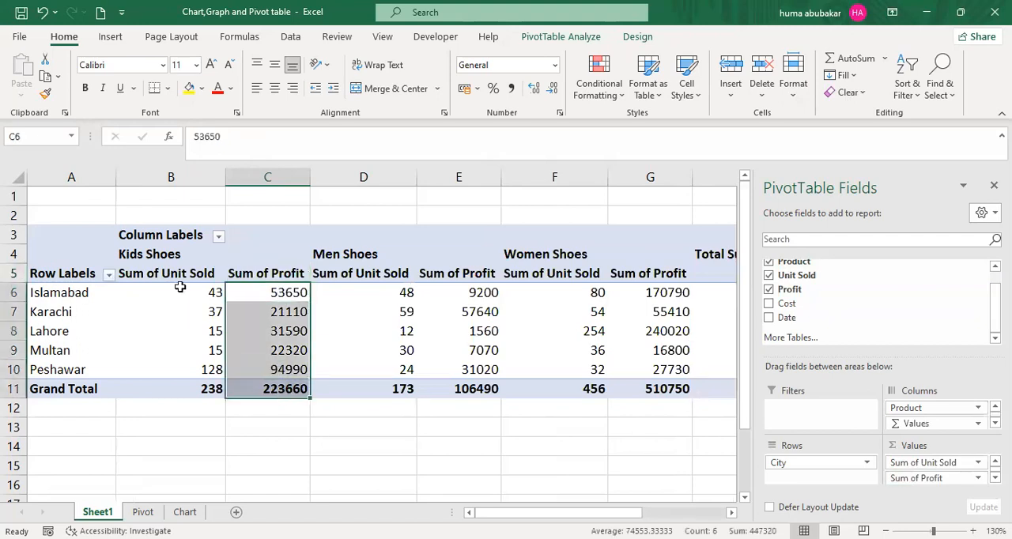
drag(180, 288, 187, 386)
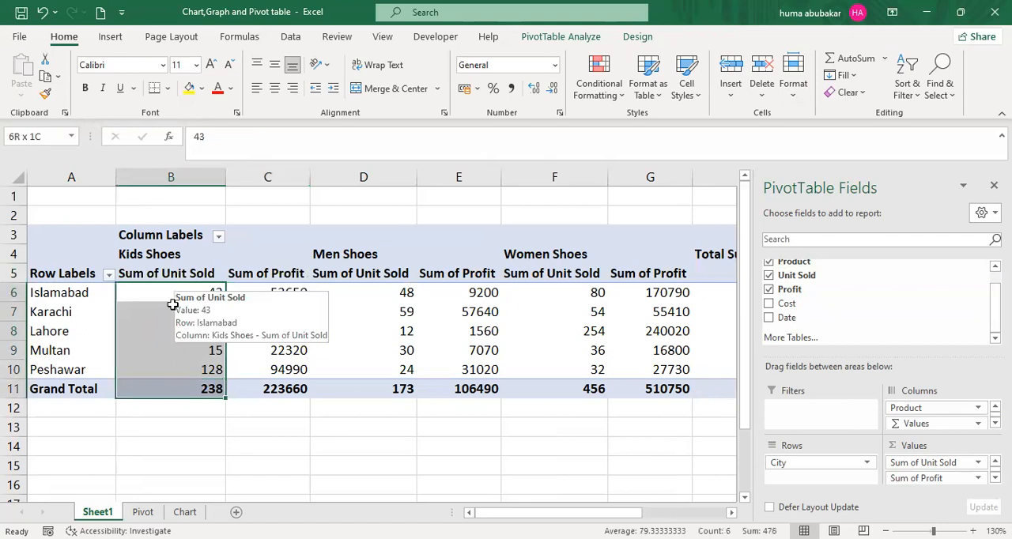
- Try to rename the Sum of Unit Sold heading in cell B5 as "Unit sold"
click(163, 275)
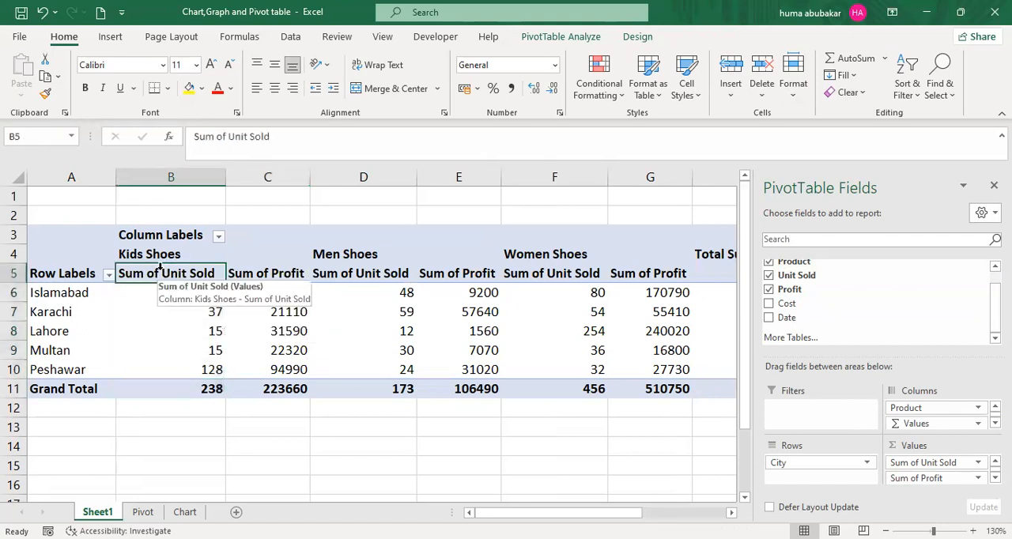
click(162, 274)
double_click(152, 274)
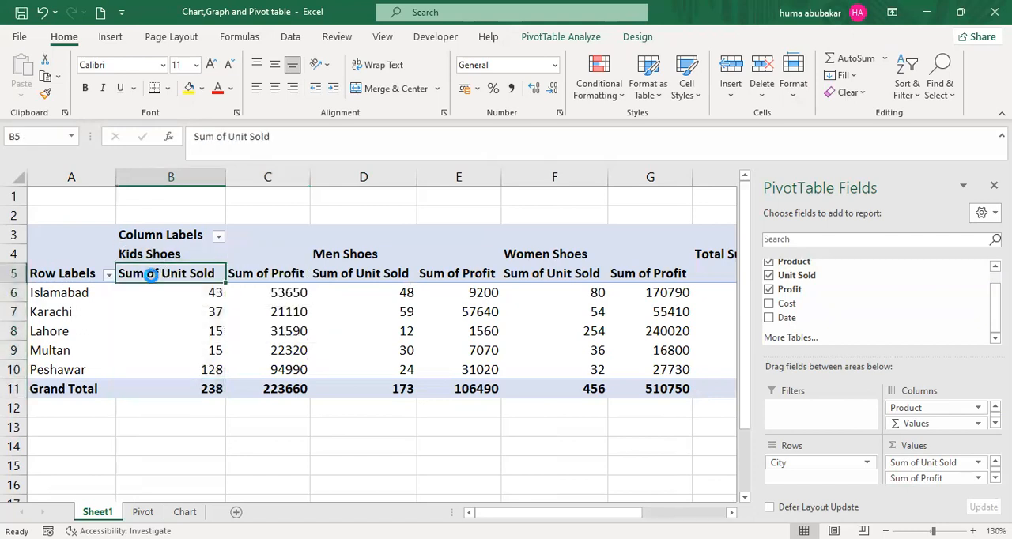
click(578, 190)
key(BackSpace)
text(UNit)
key(BackSpace)
key(BackSpace)
key(BackSpace)
text(nit sold)
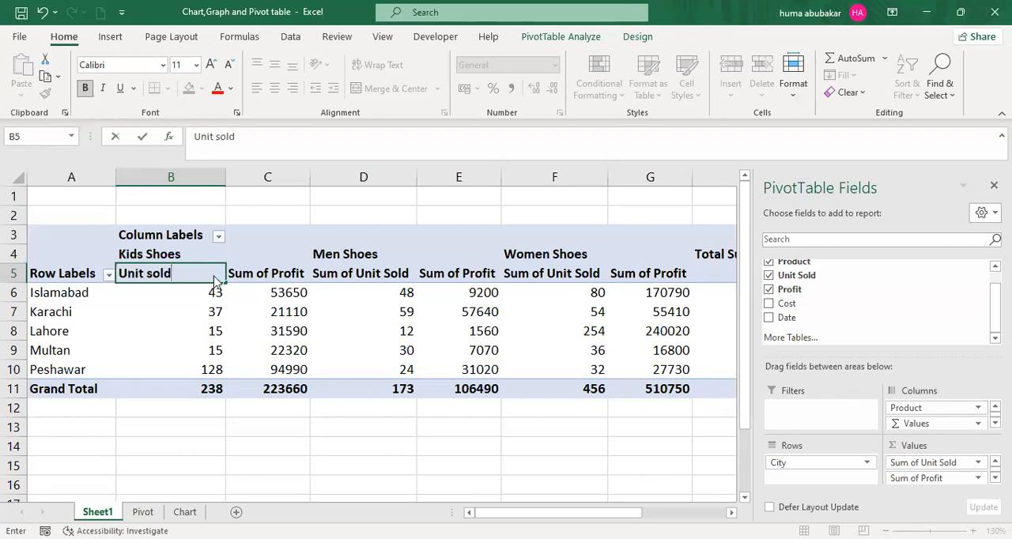
click(507, 286)
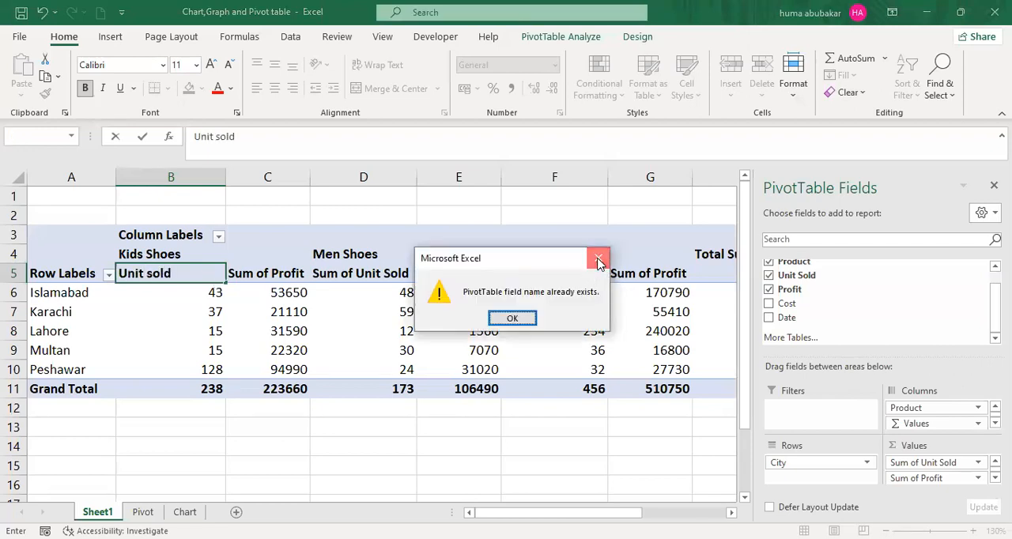
click(599, 262)
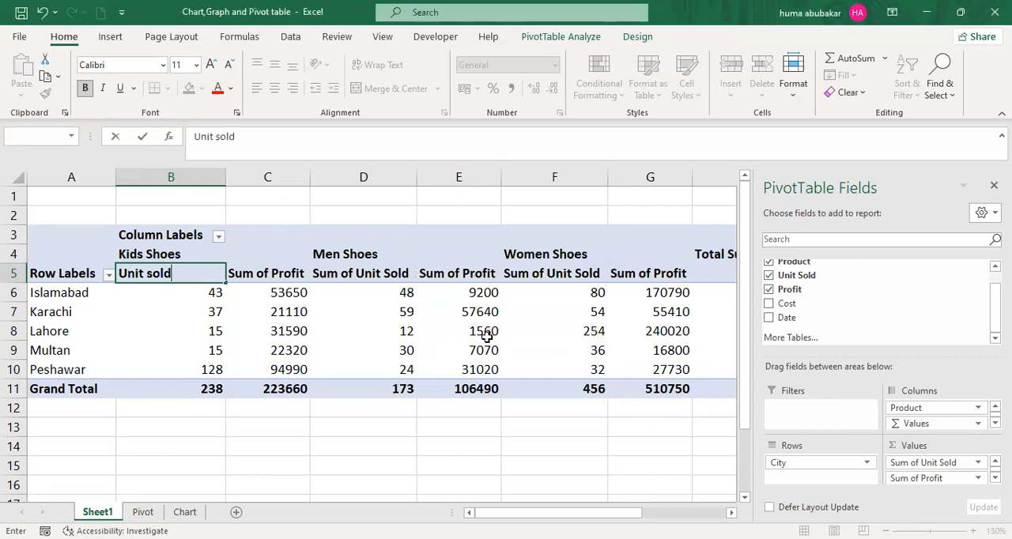
click(564, 287)
click(598, 262)
- Rename the Sum of Unit Sold heading in cell B5 as "Sold Unit"
key(BackSpace)
key(BackSpace)
key(BackSpace)
key(BackSpace)
key(BackSpace)
key(BackSpace)
key(BackSpace)
key(BackSpace)
key(BackSpace)
text(Su)
key(BackSpace)
key(BackSpace)
text(Old)
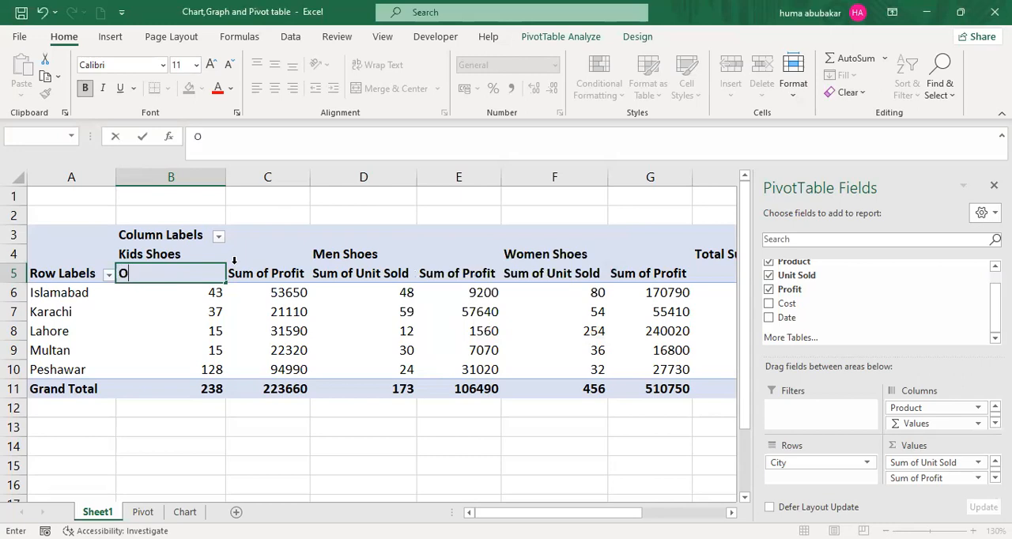
key(BackSpace)
key(BackSpace)
key(BackSpace)
text(Sold Unit)
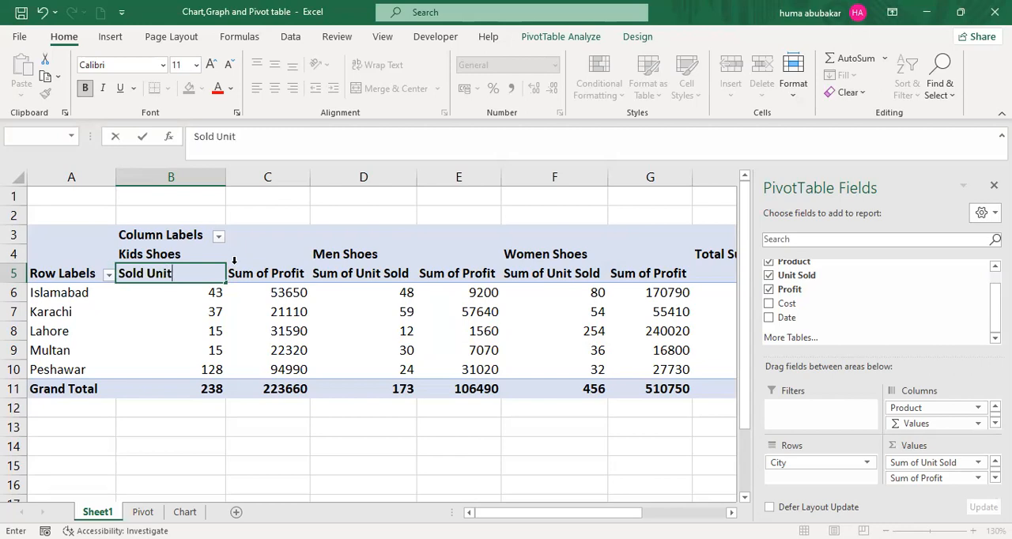
key(Return)
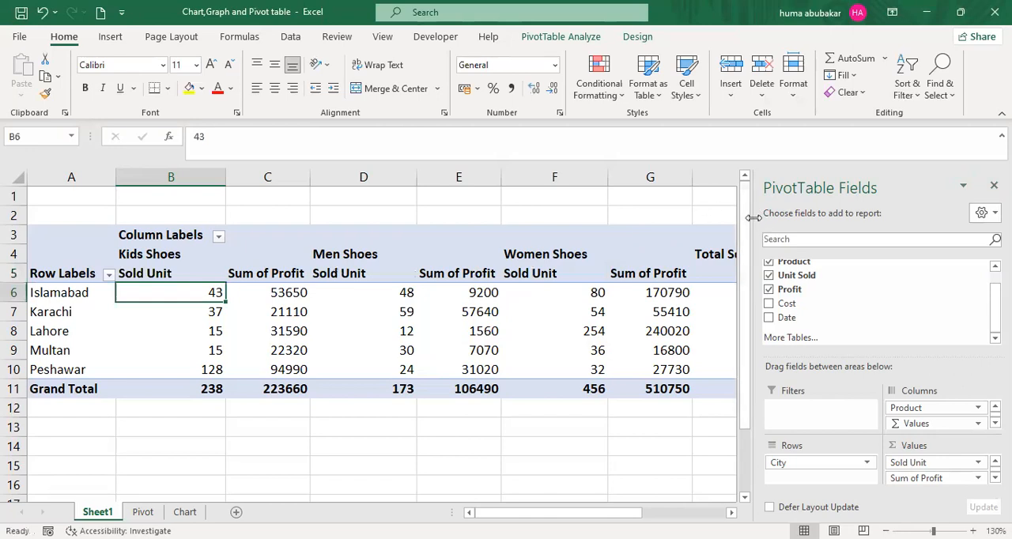
- Narrow the PivotTable Fields pane and remove Profit, Unit Sold, Product and City from the PivotTable
drag(753, 216, 819, 215)
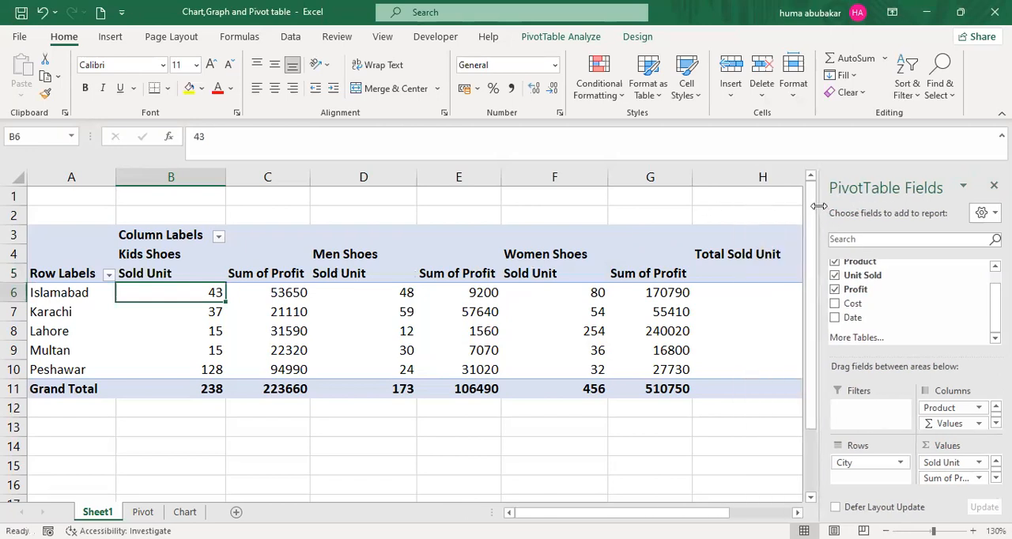
click(834, 289)
click(835, 275)
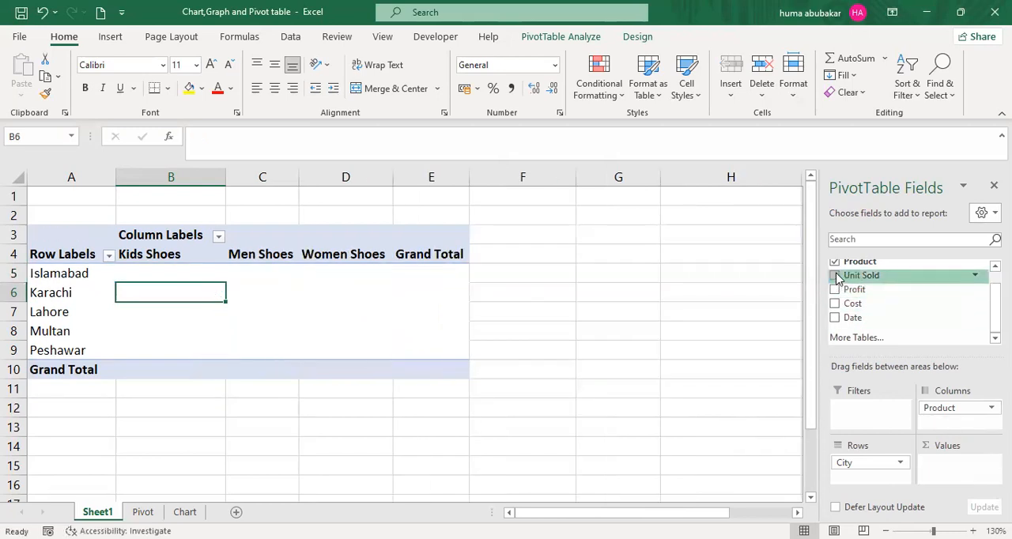
click(834, 262)
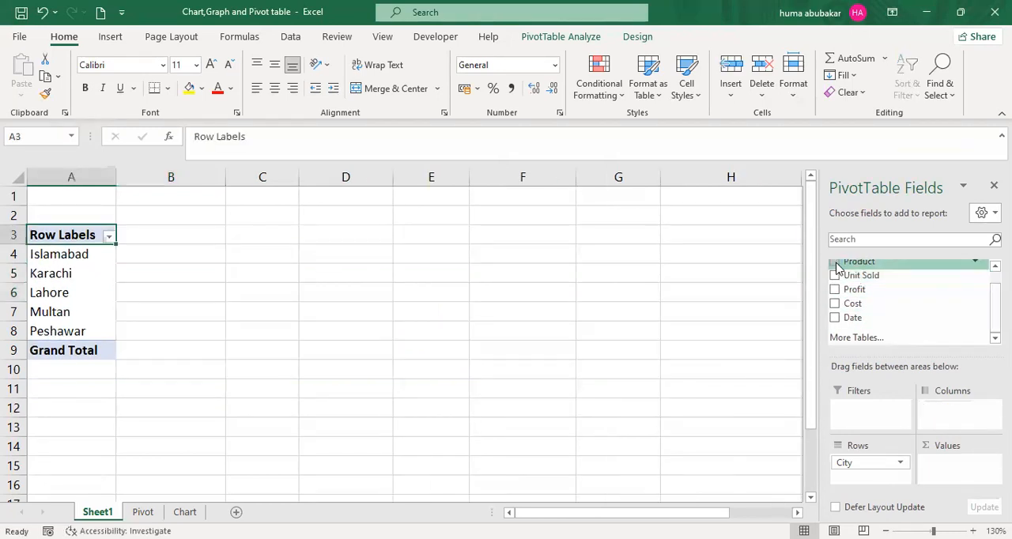
drag(995, 300, 995, 283)
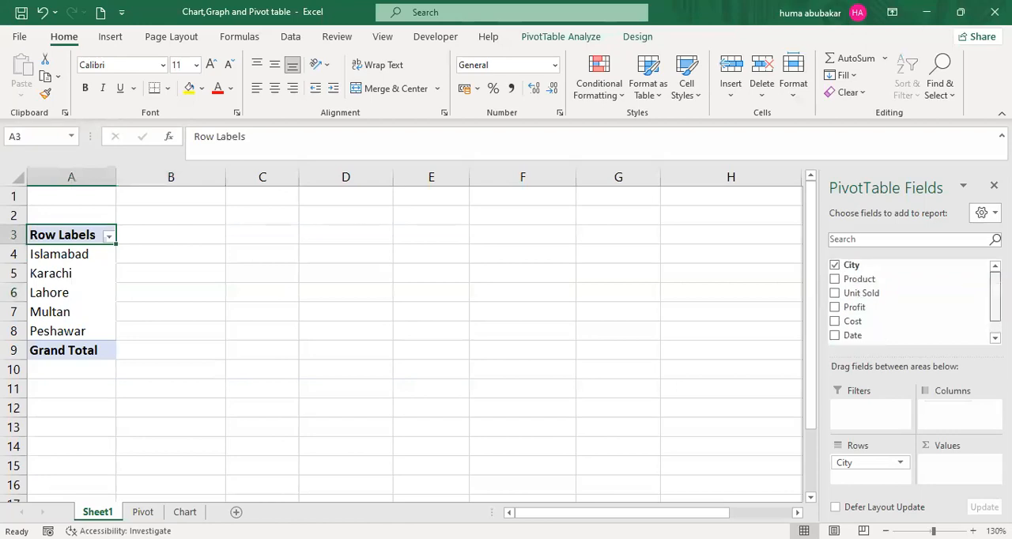
click(836, 265)
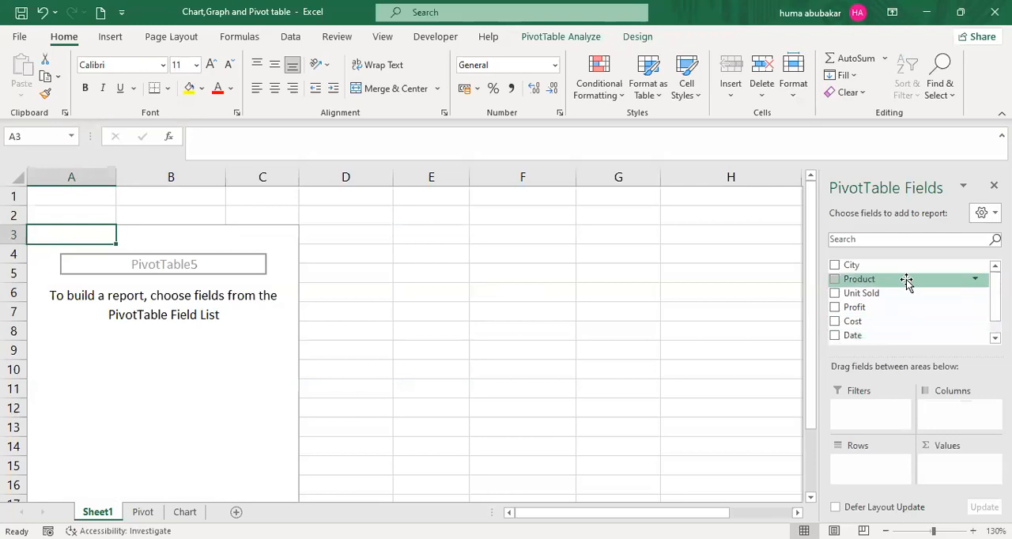
- Try to place the Product and Unit Sold fields directly into the empty PivotTable on the worksheet
drag(907, 282, 106, 337)
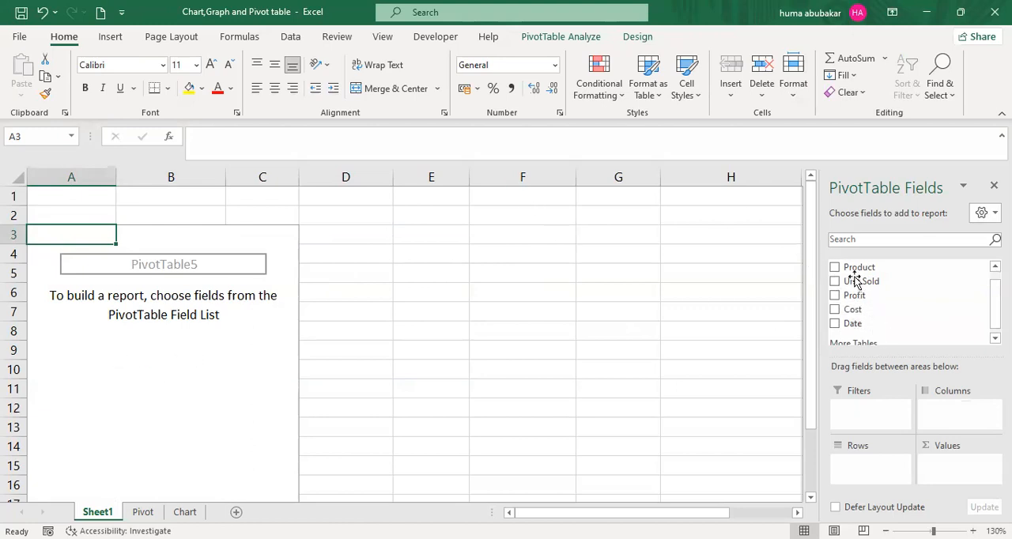
drag(881, 285, 273, 294)
- Enable the classic PivotTable layout, which allows dragging of fields in the grid, in the empty PivotTable's display options
click(206, 229)
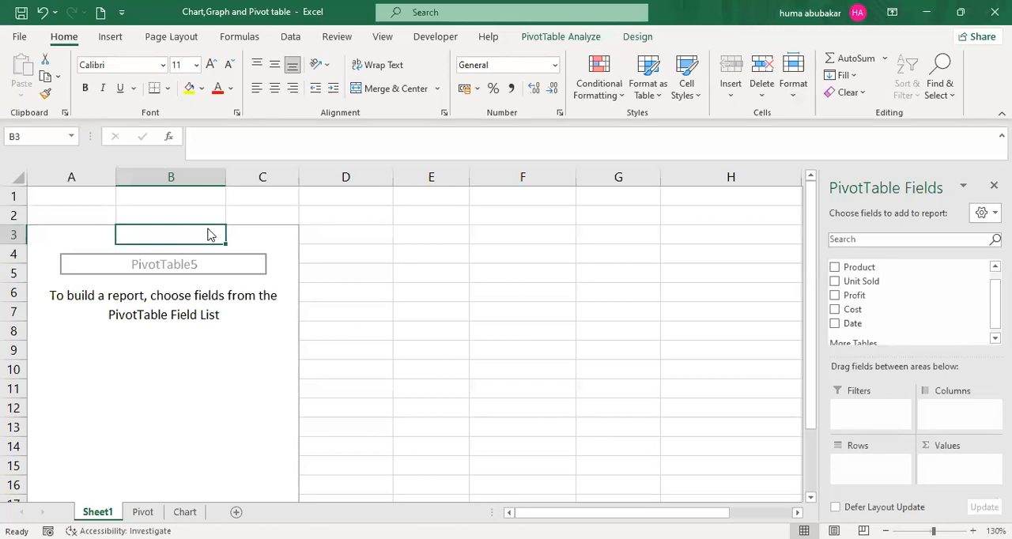
right_click(209, 233)
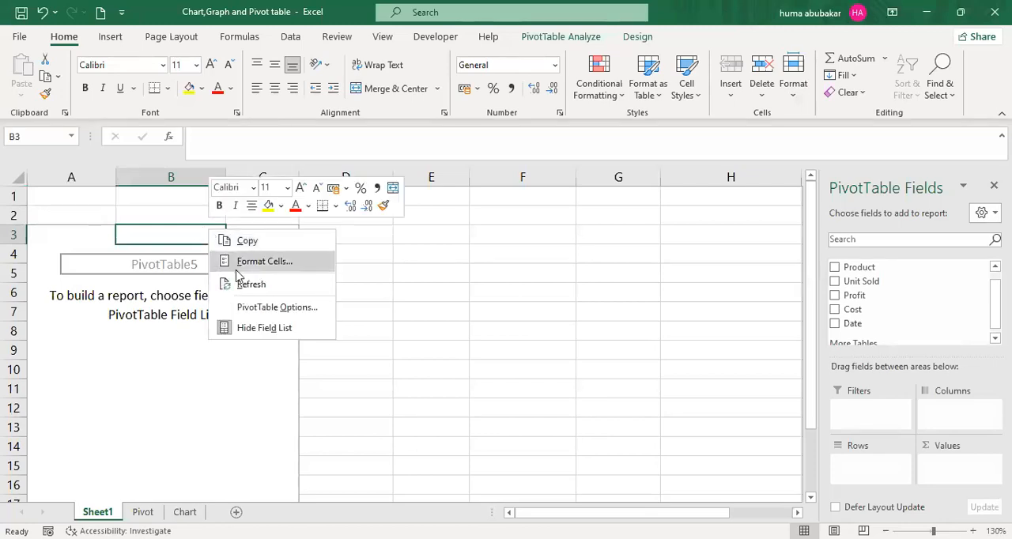
click(261, 310)
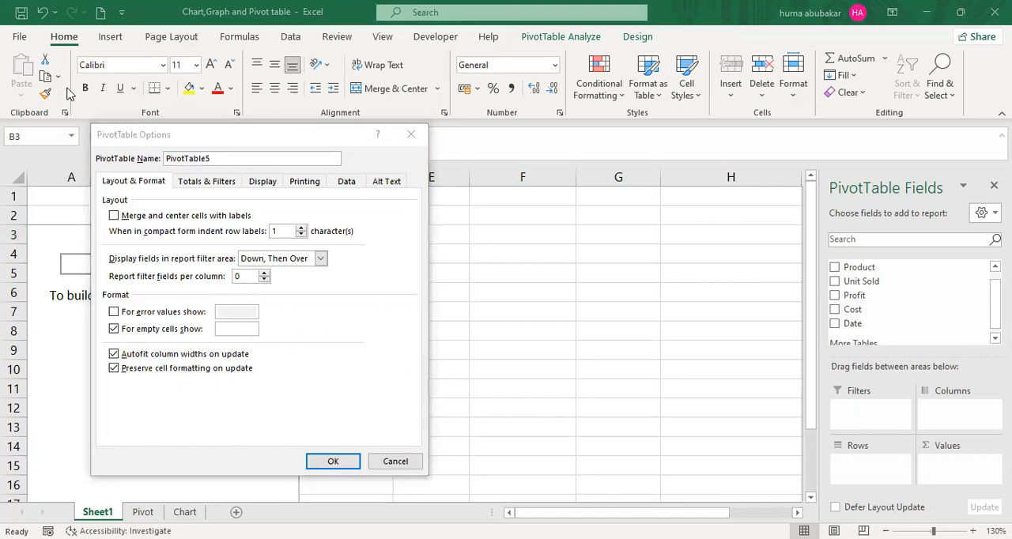
click(264, 184)
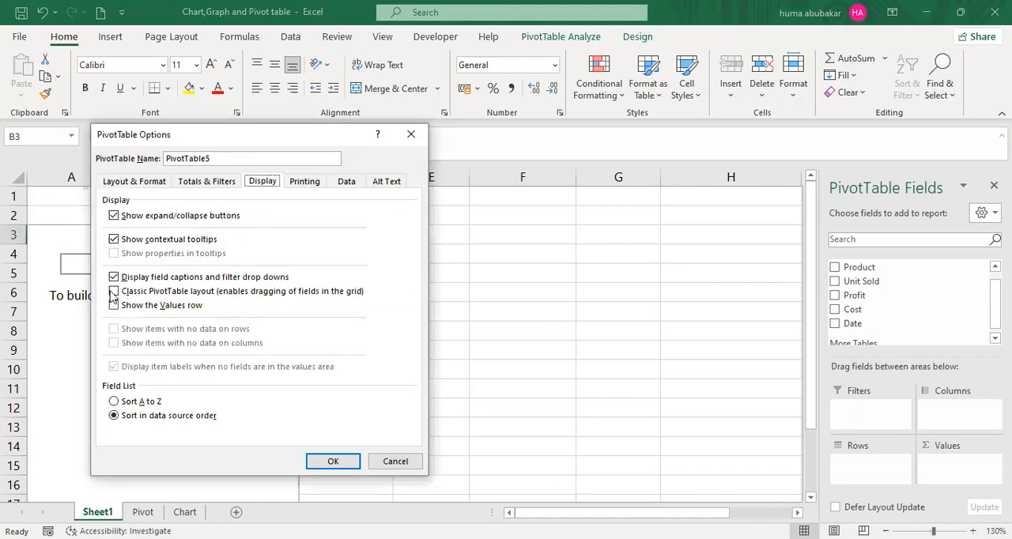
click(114, 292)
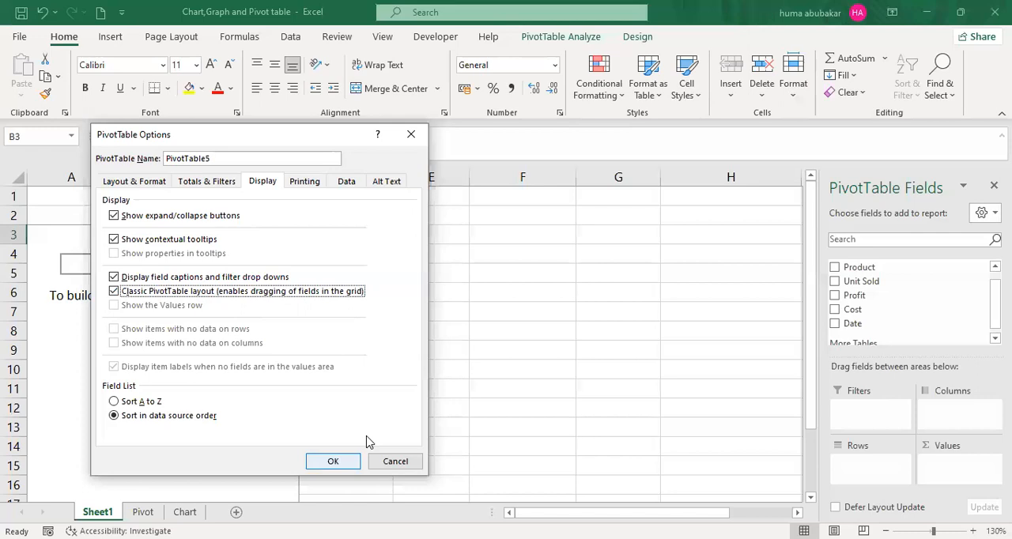
key(Return)
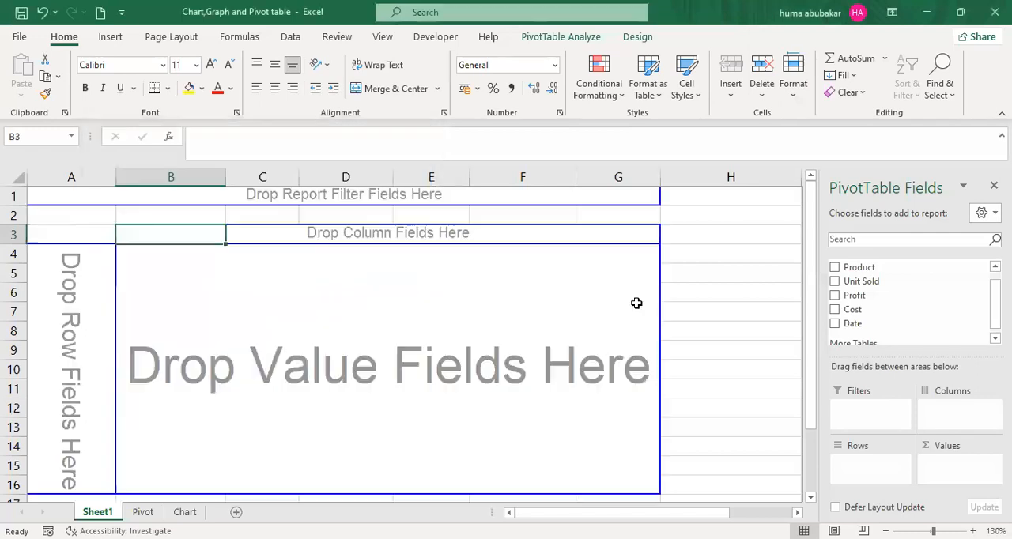
- Place City as the row field, Product as the column field and Profit as the value field directly in the PivotTable grid
click(707, 266)
click(607, 233)
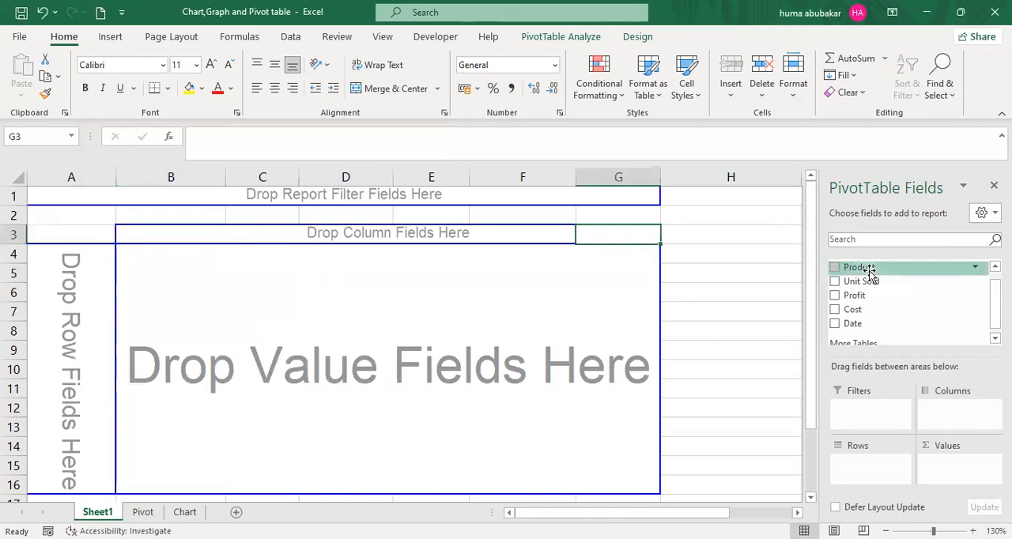
scroll(893, 272, up, 1)
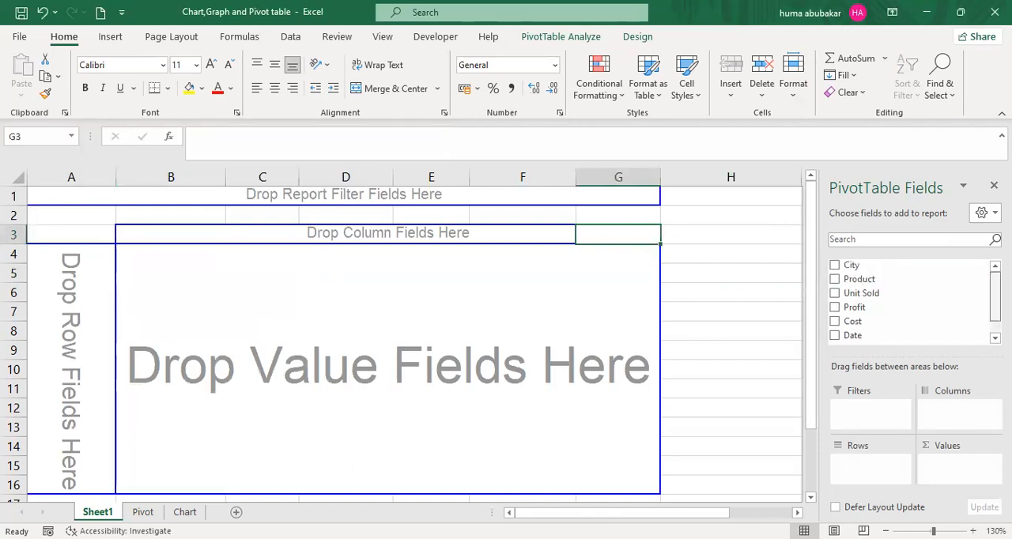
drag(893, 268, 65, 293)
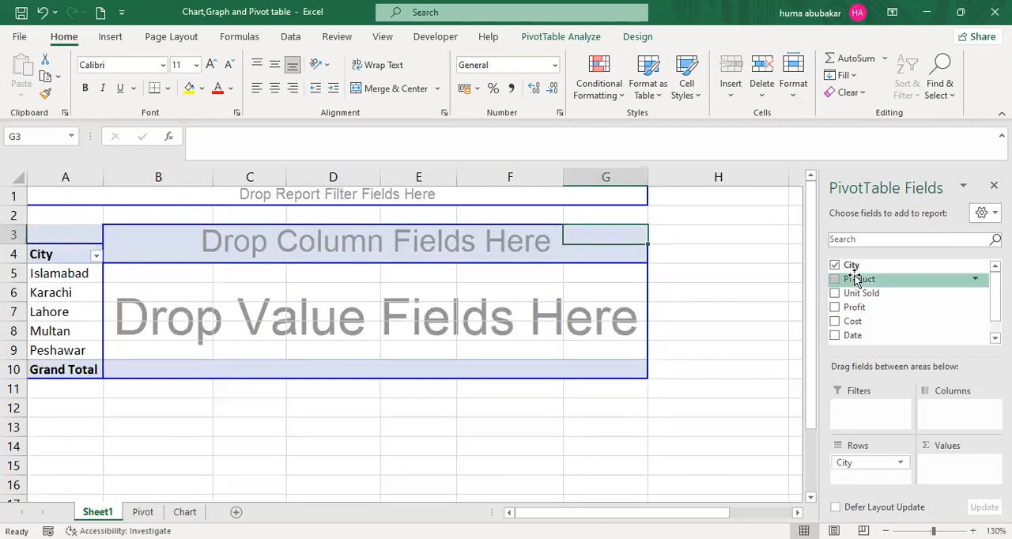
drag(857, 279, 214, 247)
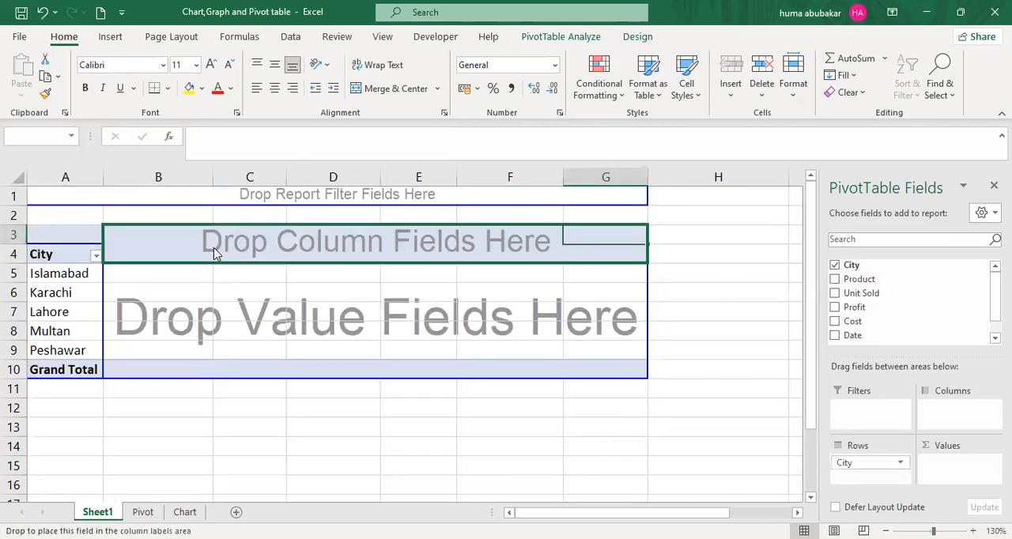
drag(853, 310, 240, 287)
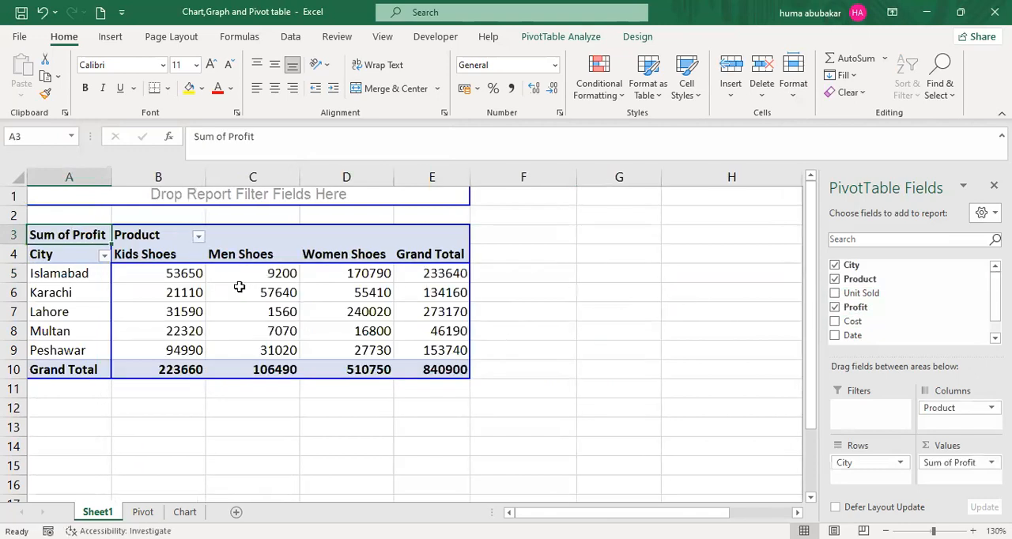
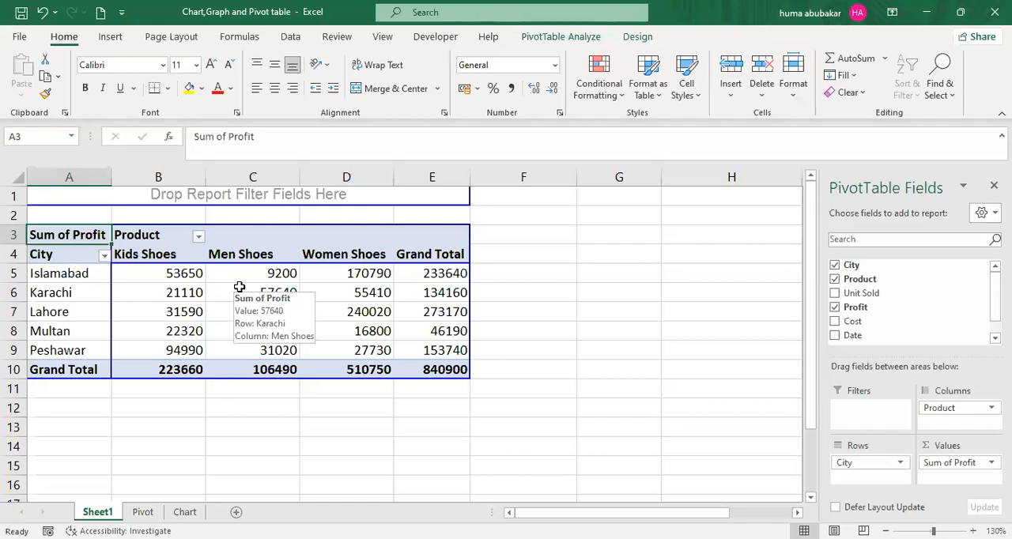
- Examine the PivotTable's city rows, its product columns and the Grand Total column
click(509, 314)
shift+click(503, 397)
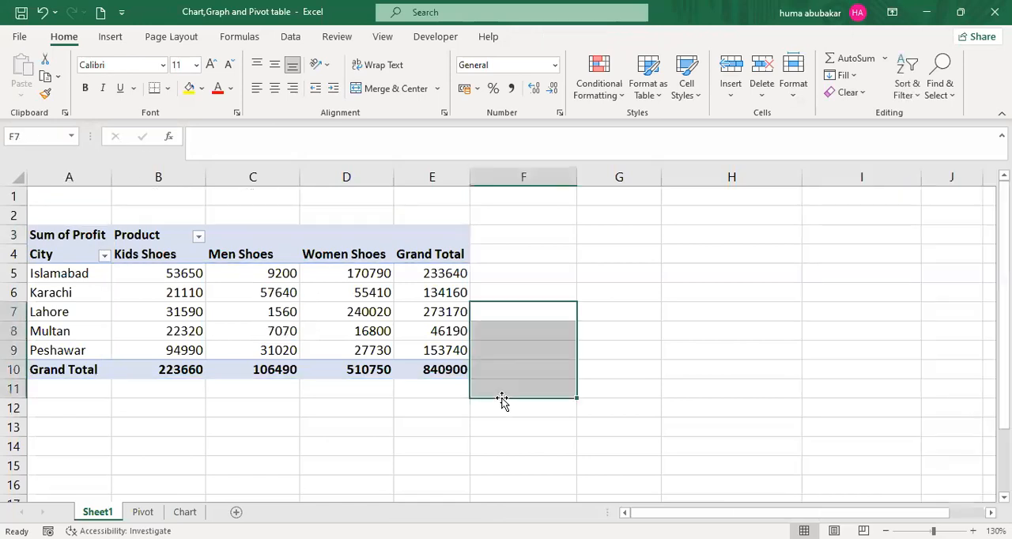
click(389, 268)
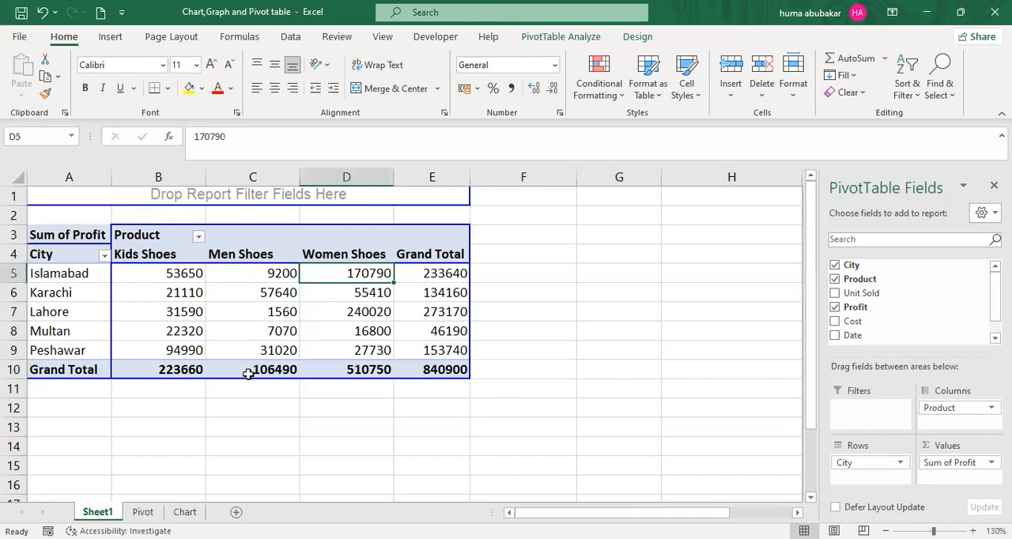
click(19, 270)
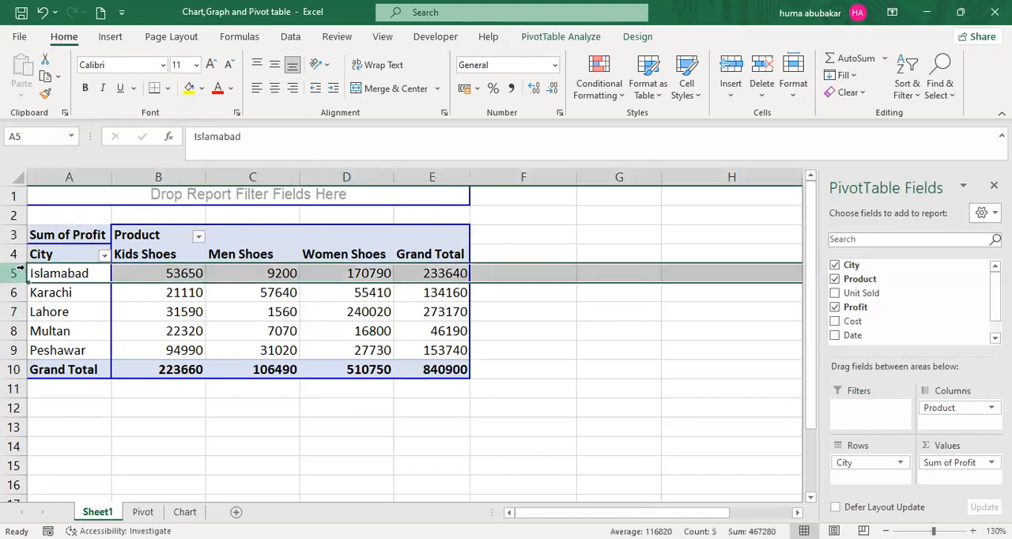
click(10, 292)
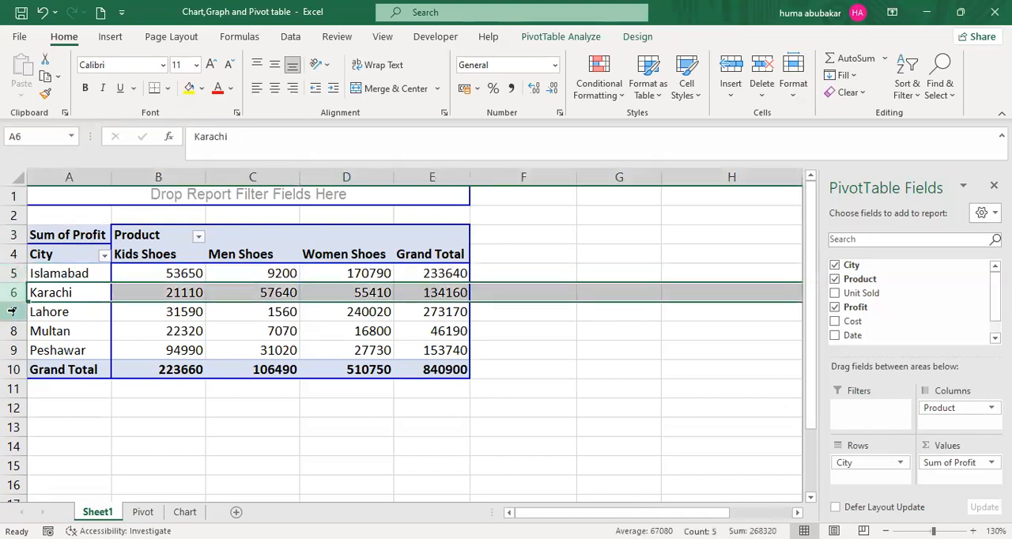
click(11, 312)
click(11, 330)
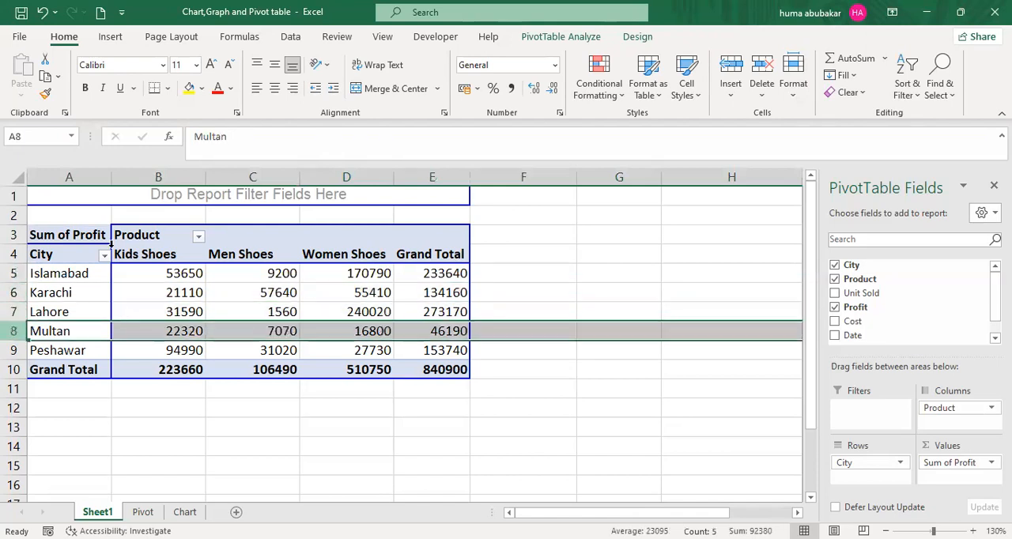
click(182, 177)
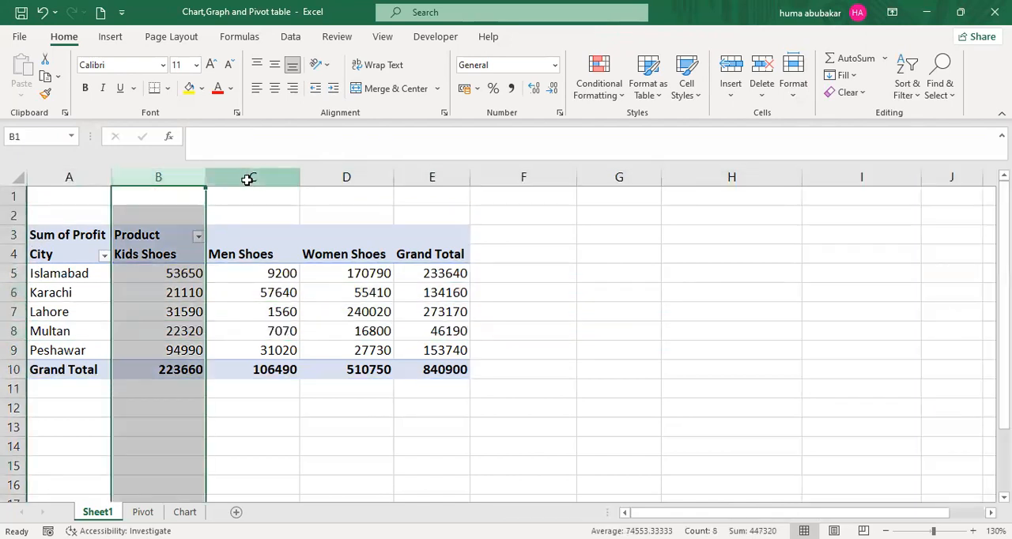
click(247, 179)
click(344, 180)
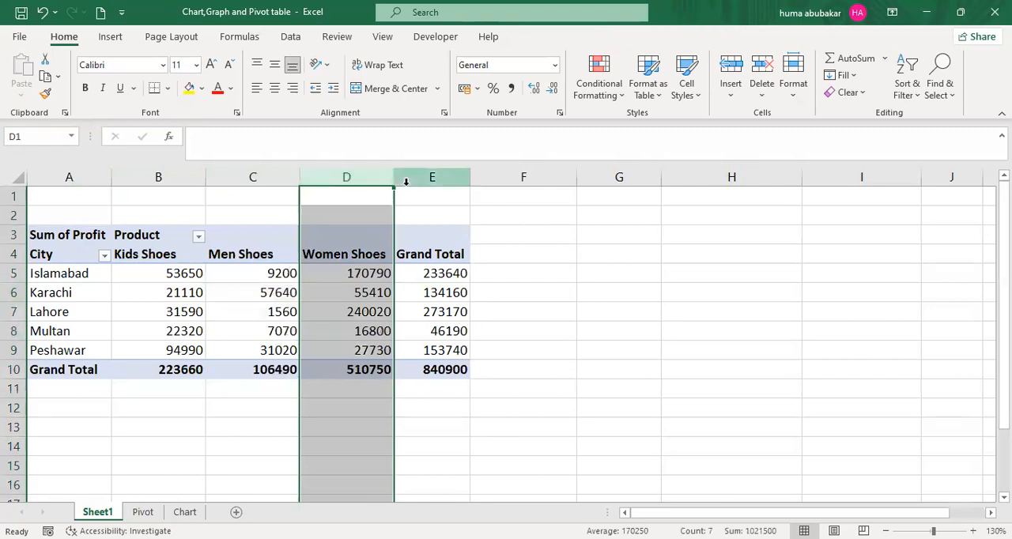
click(406, 182)
- Turn off grand totals for rows in the PivotTable's totals and filters options
click(416, 275)
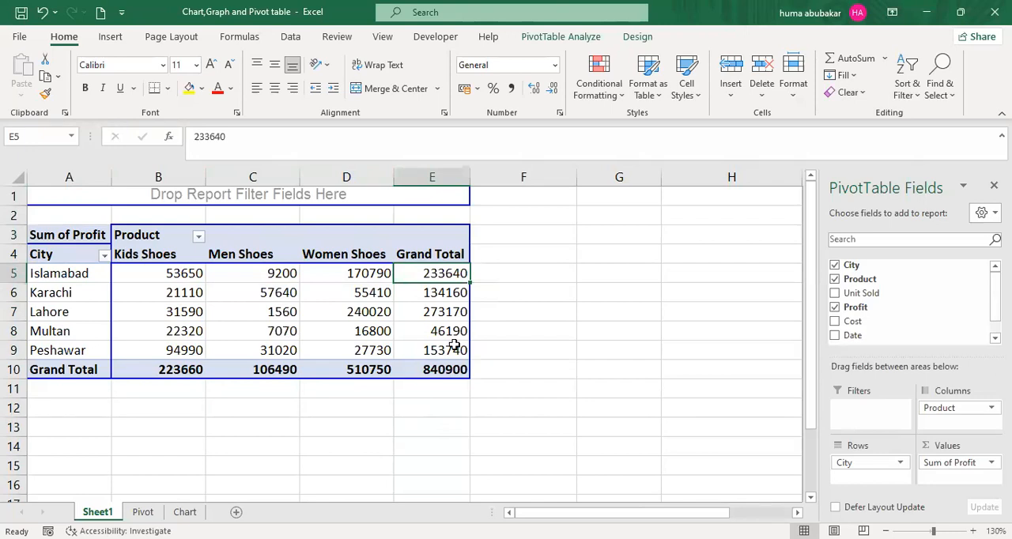
mouse_move(455, 346)
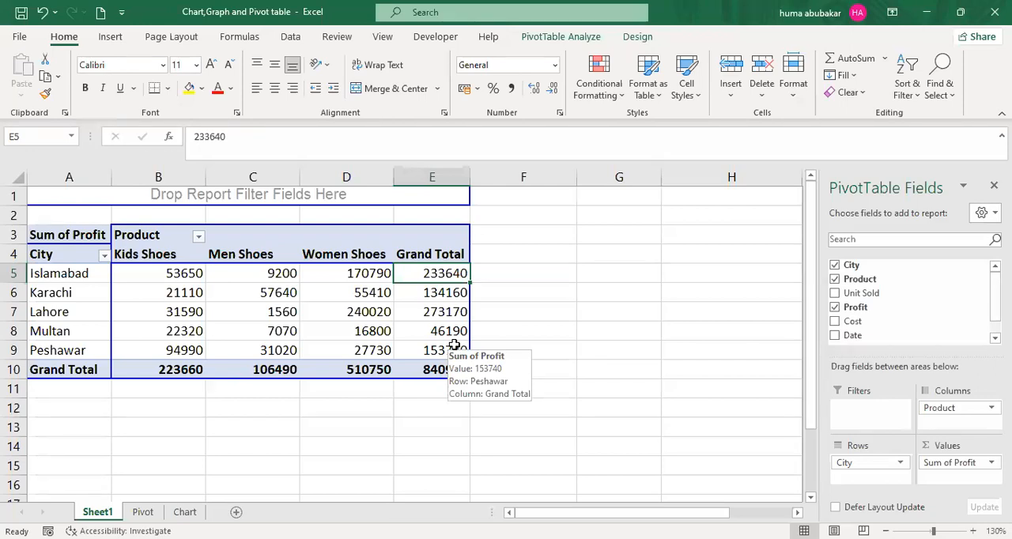
right_click(439, 281)
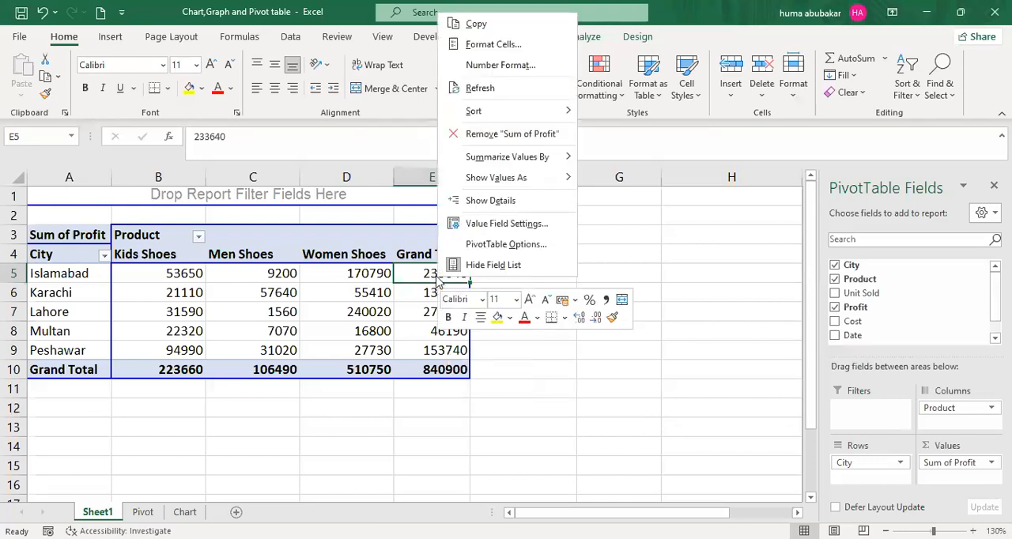
click(483, 255)
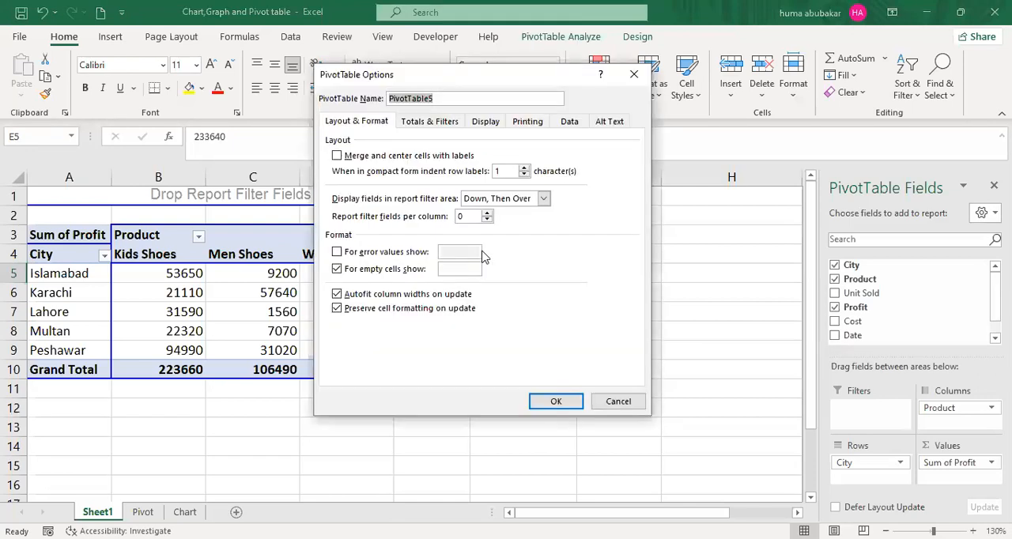
click(442, 126)
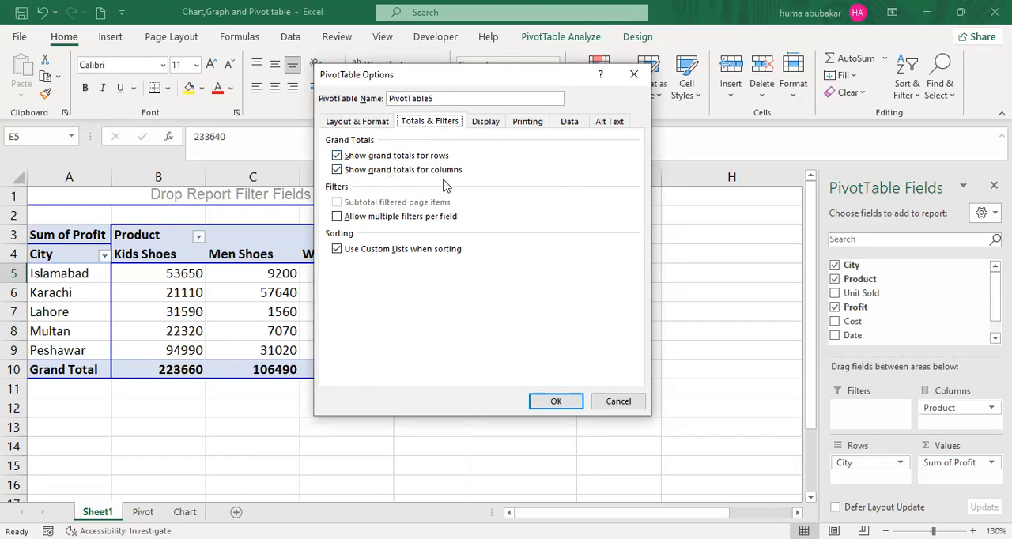
click(338, 158)
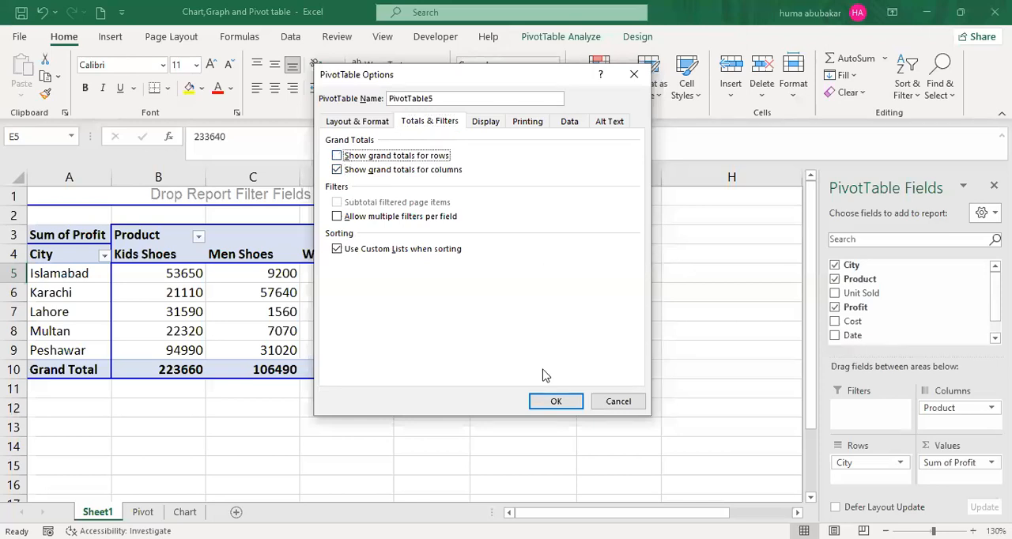
click(556, 403)
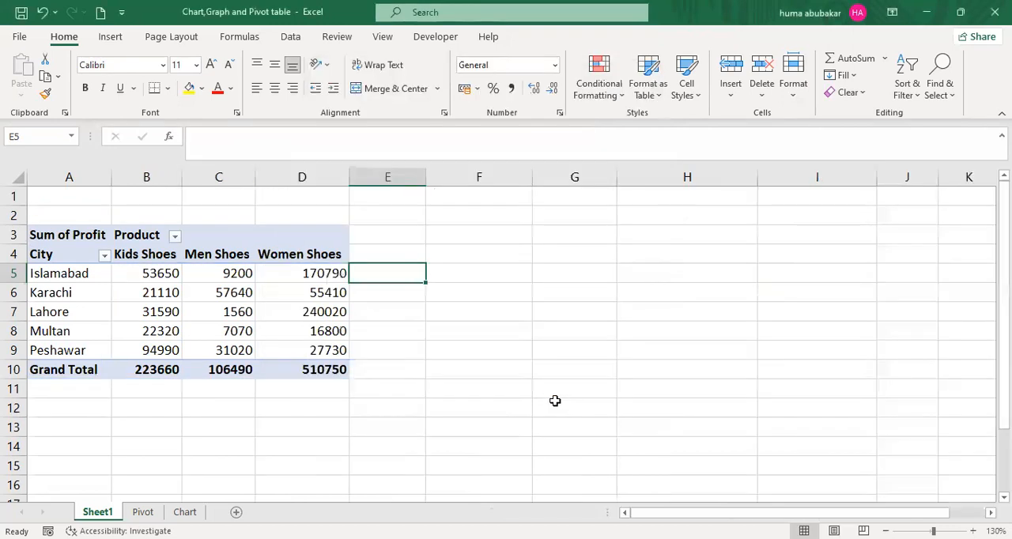
- Compare the PivotTable on Sheet1 with the source data on the Pivot sheet
click(322, 276)
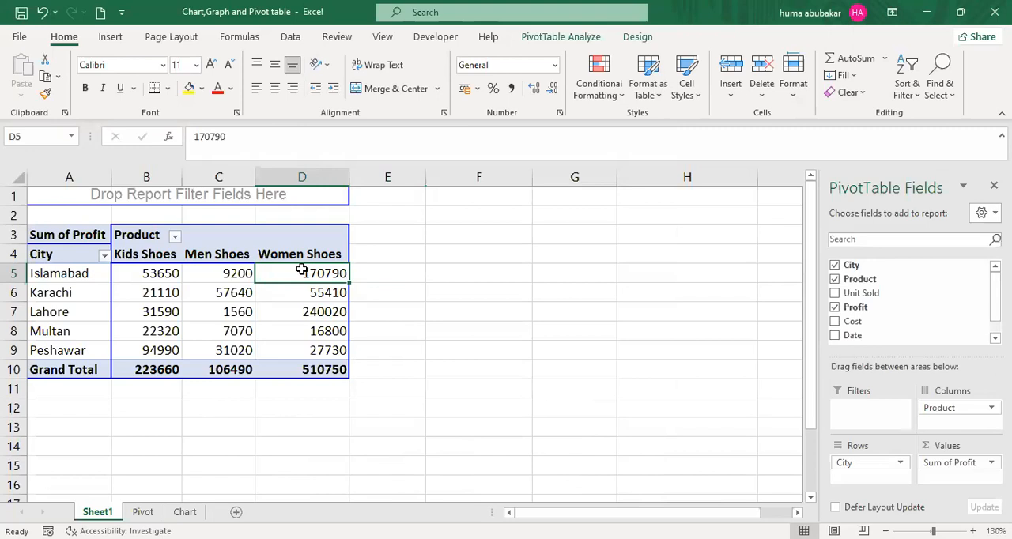
mouse_move(301, 270)
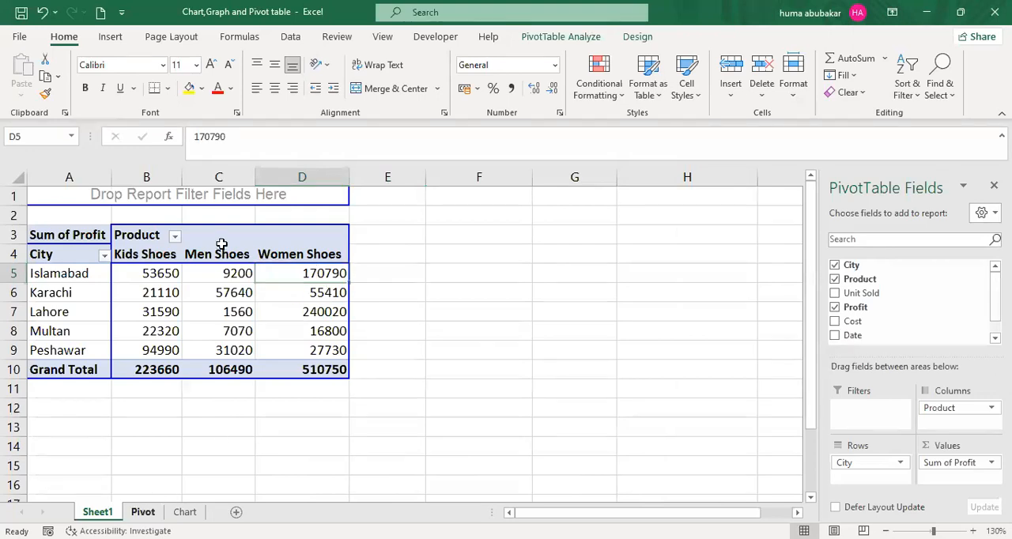
key(ctrl+Page_Up)
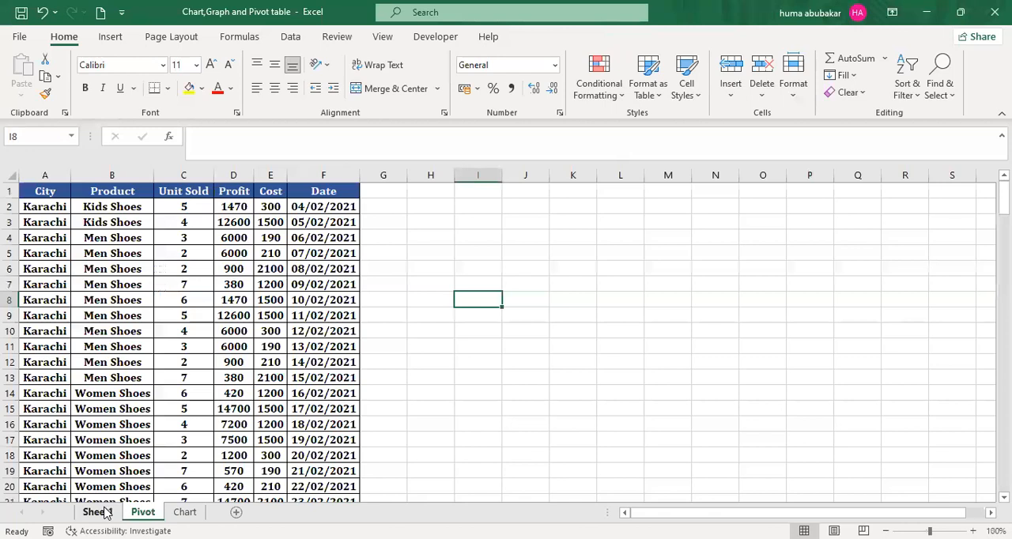
click(97, 512)
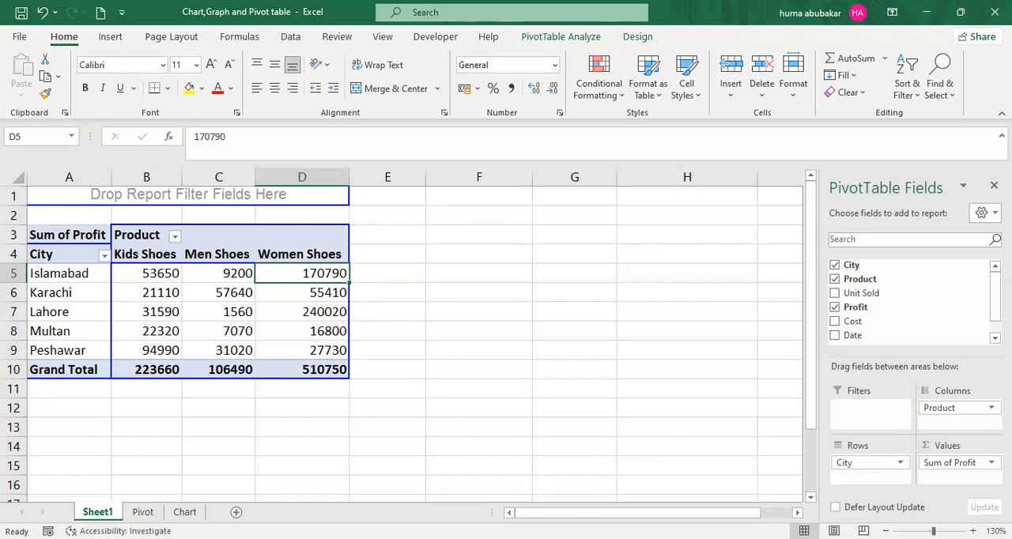
click(143, 512)
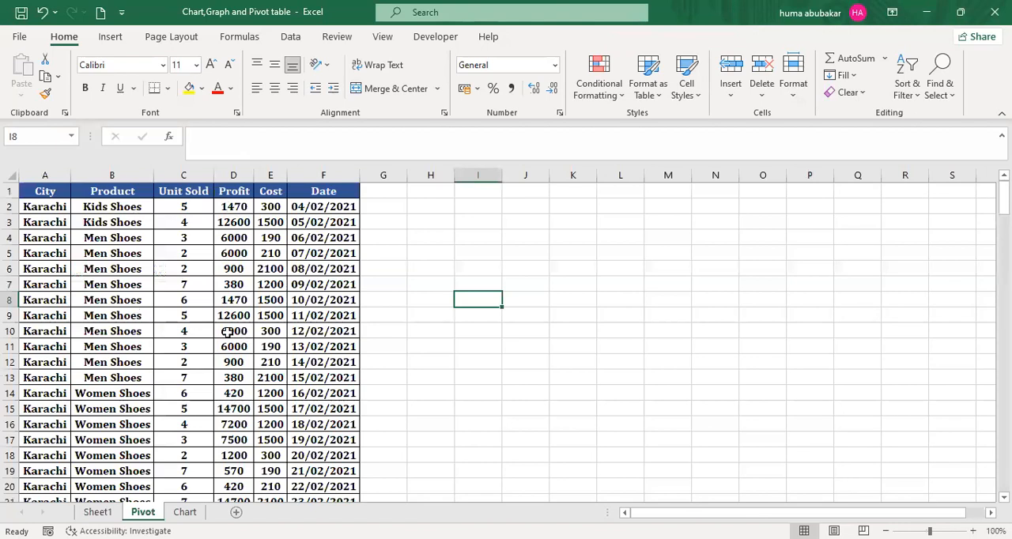
click(102, 512)
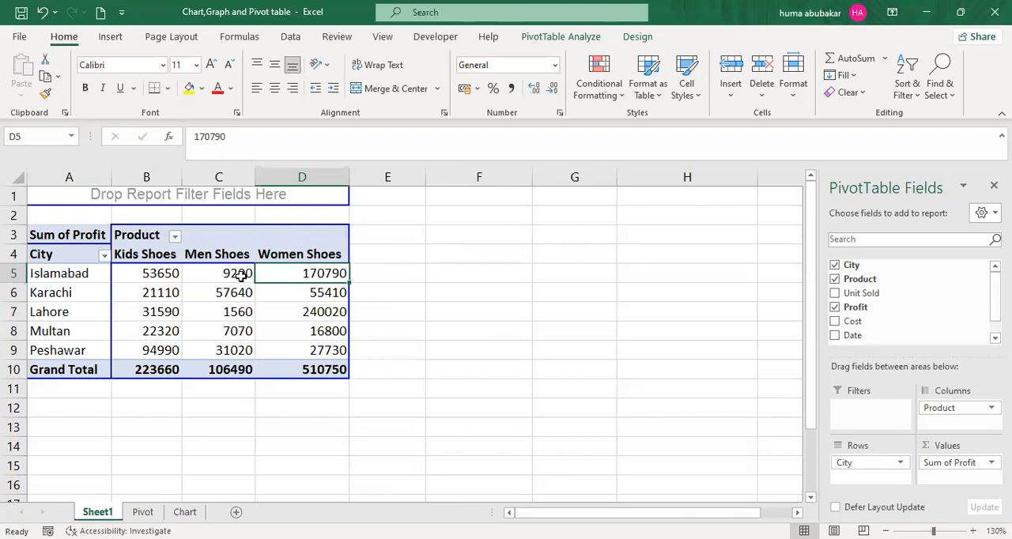
- Show the PivotTable's Sum of Profit values as % of Parent Row Total
click(241, 276)
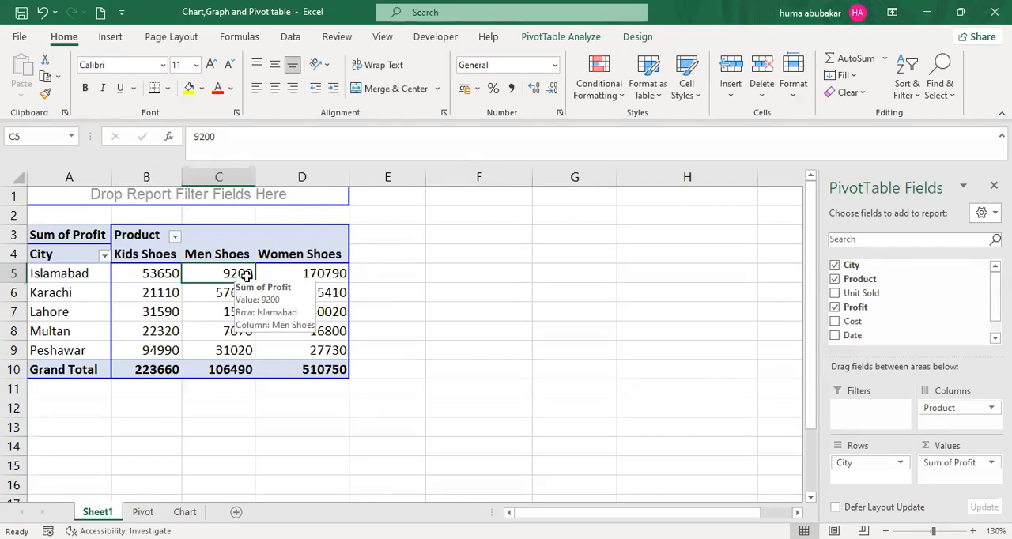
click(322, 276)
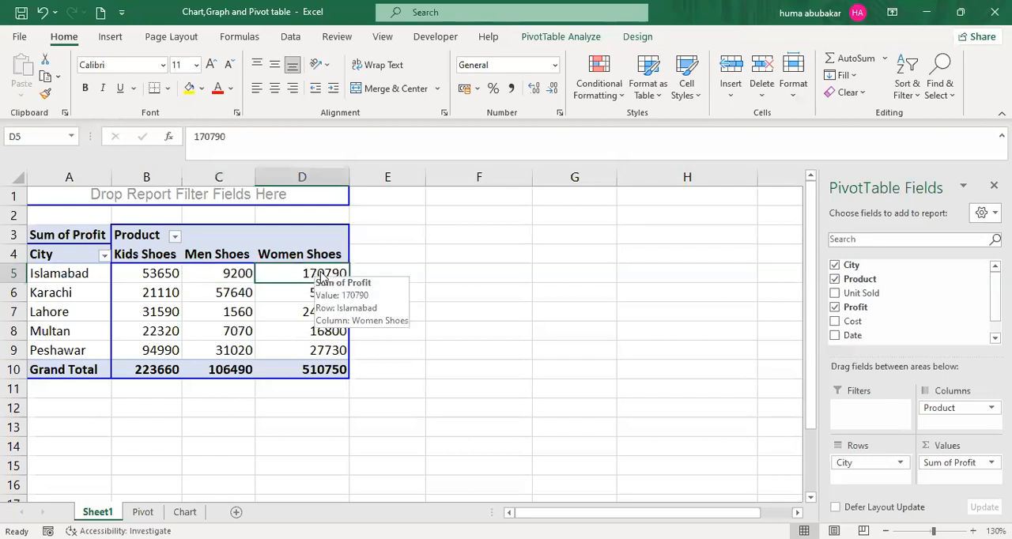
right_click(322, 276)
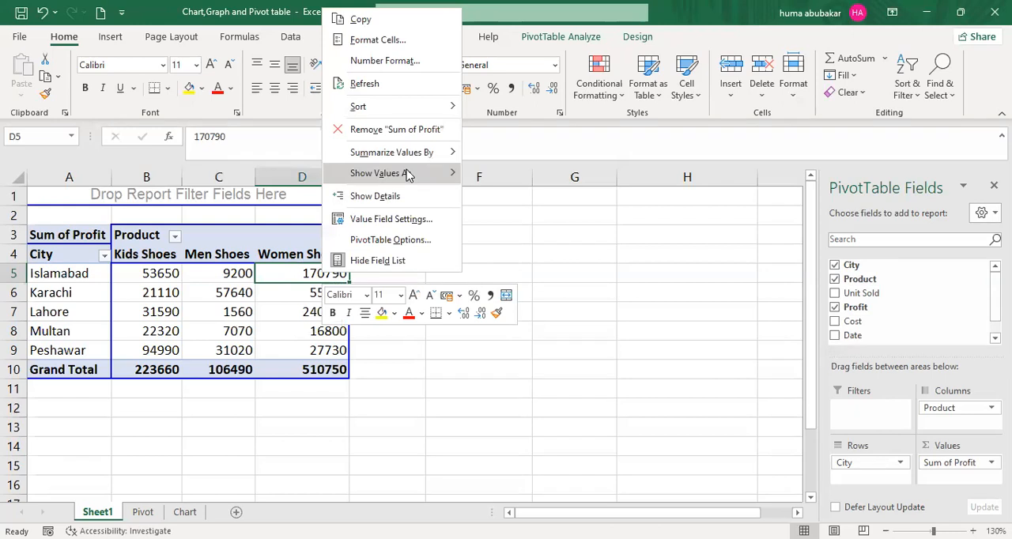
mouse_move(447, 175)
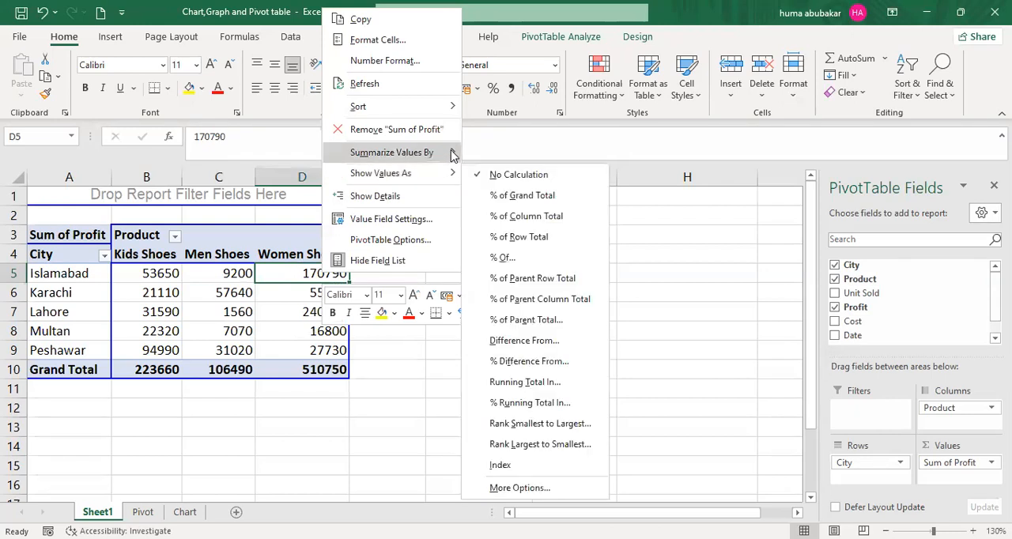
mouse_move(453, 155)
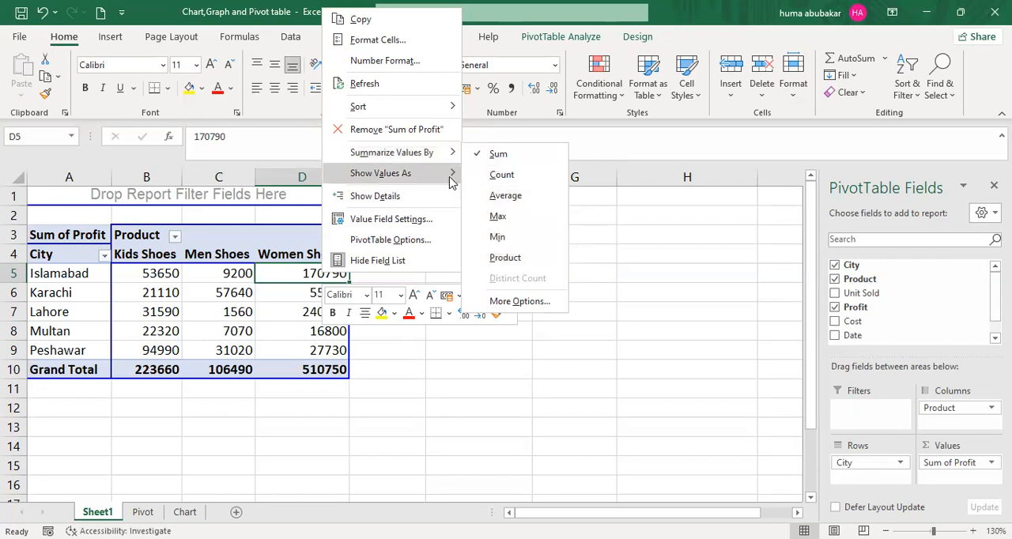
mouse_move(451, 181)
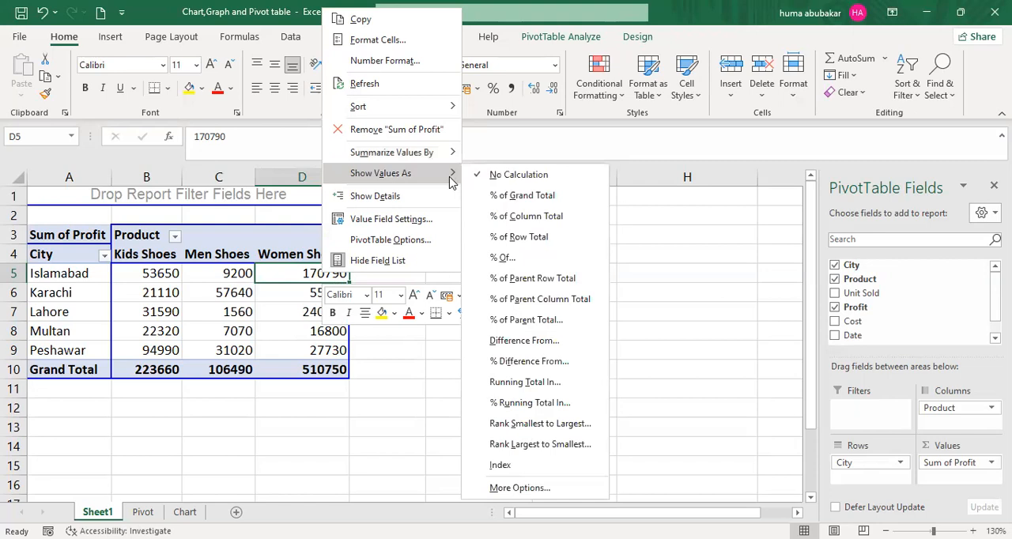
click(516, 277)
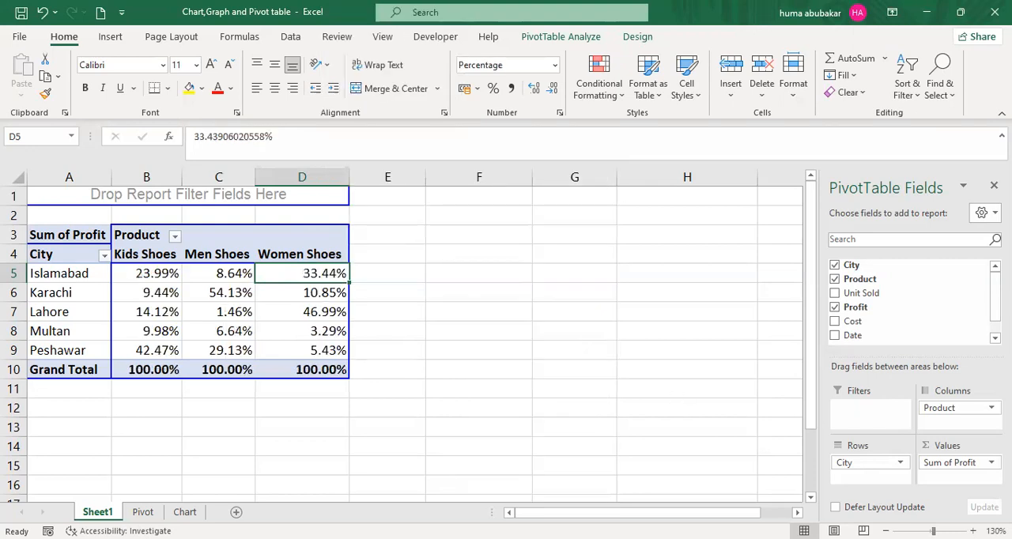
- Examine the Islamabad percentages for Kids Shoes, Men Shoes and Women Shoes with the worksheet enlarged to 140%
click(973, 531)
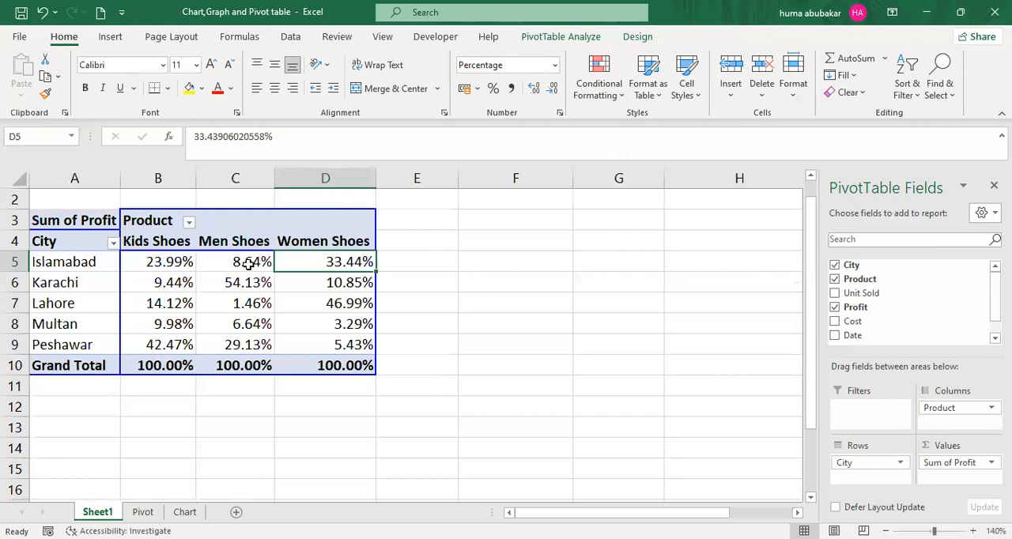
click(200, 260)
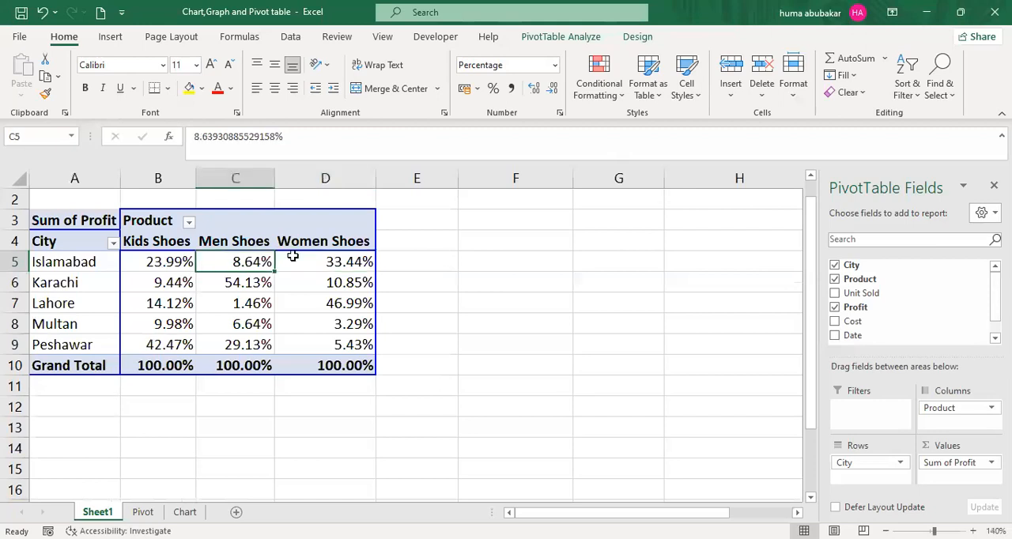
click(316, 262)
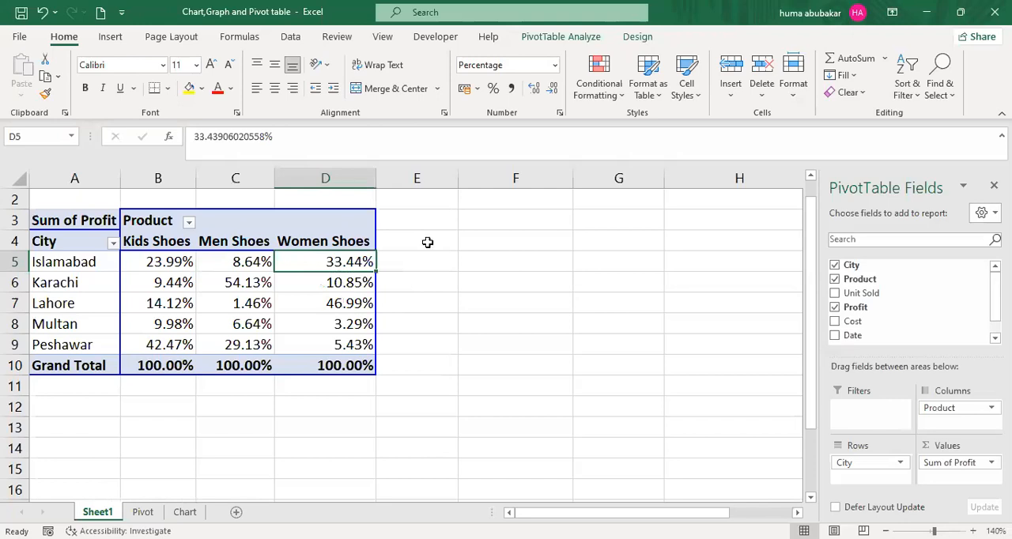
click(163, 266)
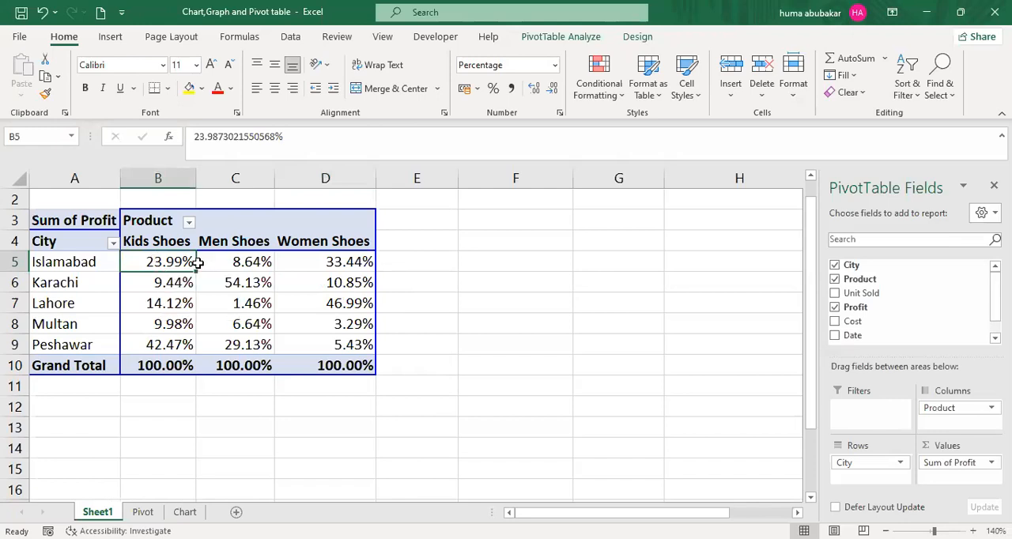
click(258, 267)
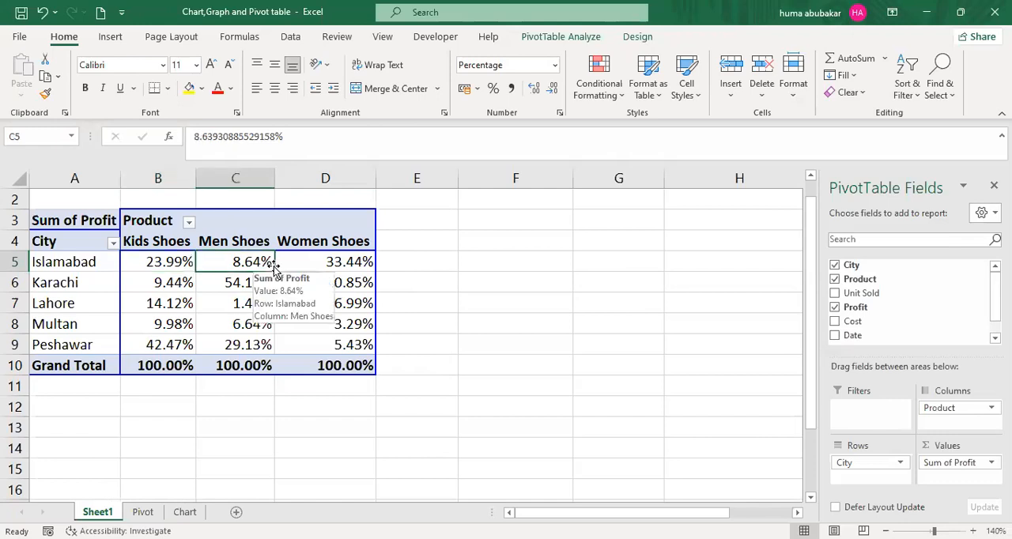
click(327, 266)
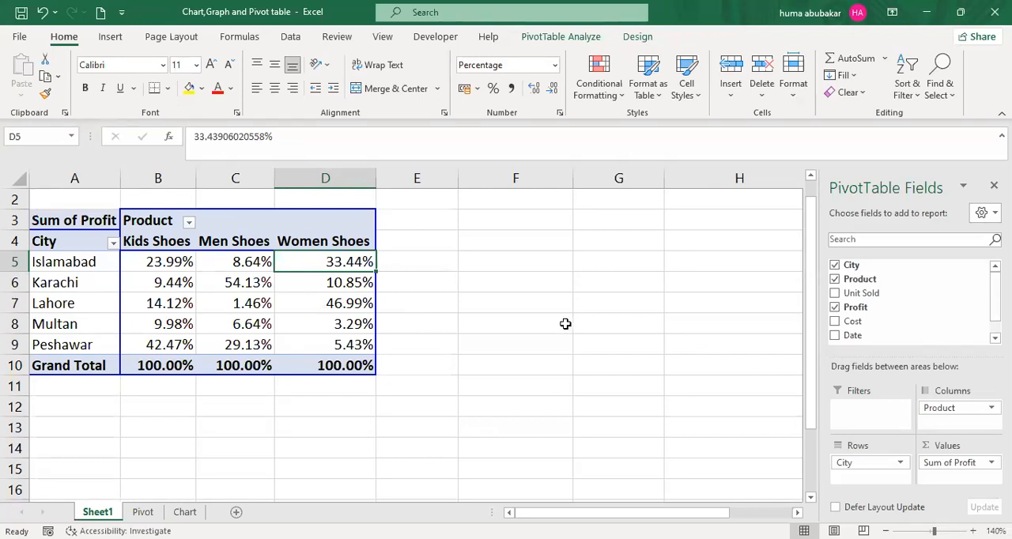
- Clear the PivotTable on Sheet1 by removing the Profit, City and Product fields
drag(854, 306, 284, 305)
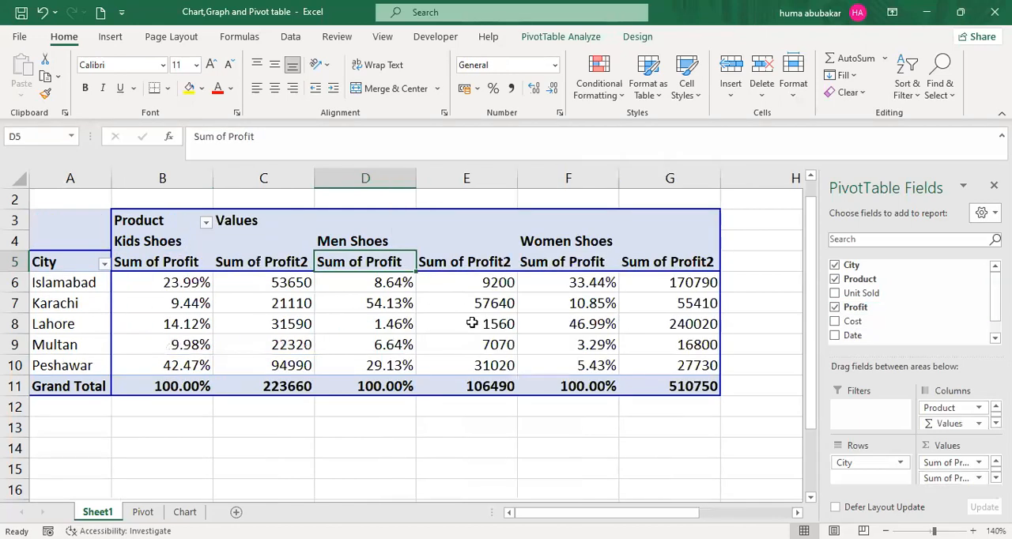
click(834, 308)
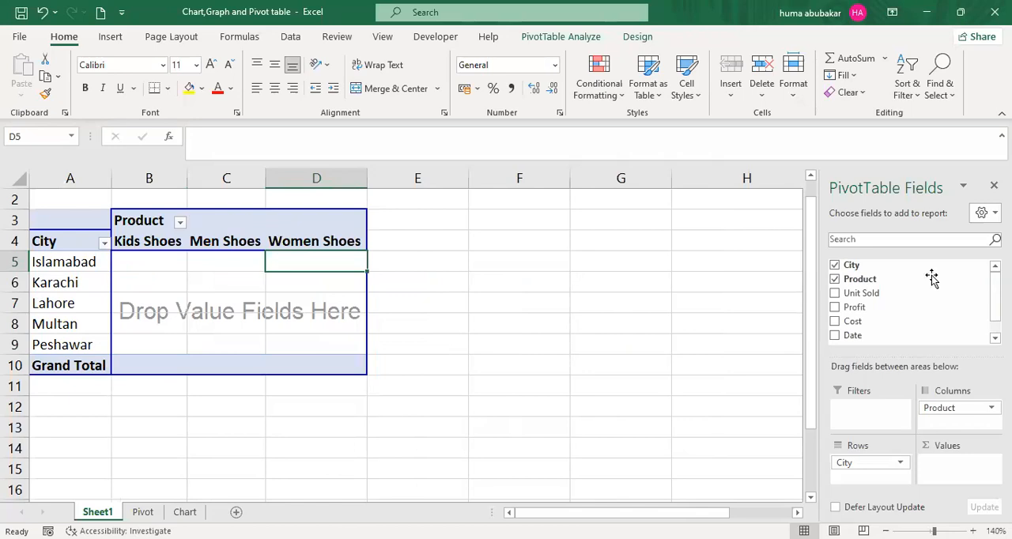
click(832, 266)
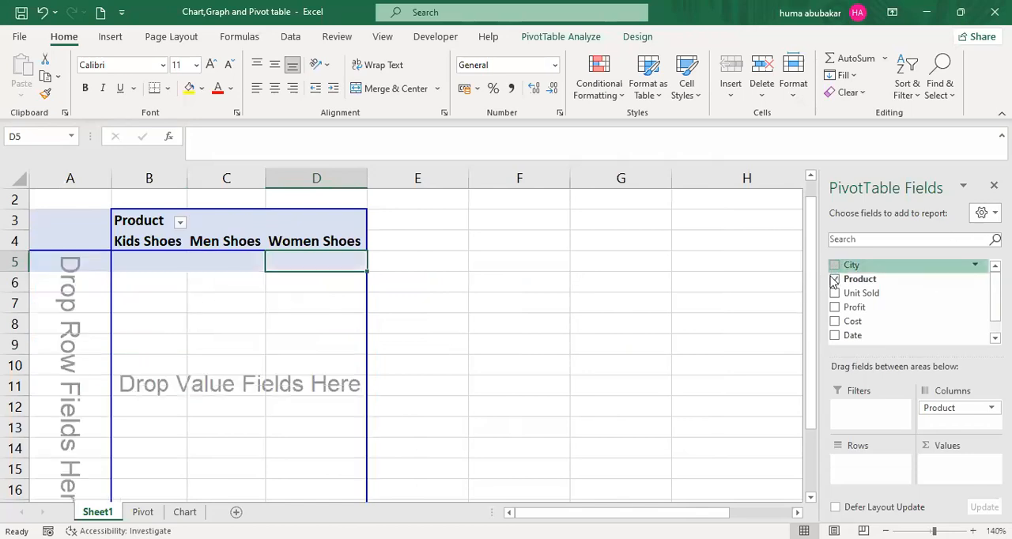
click(834, 279)
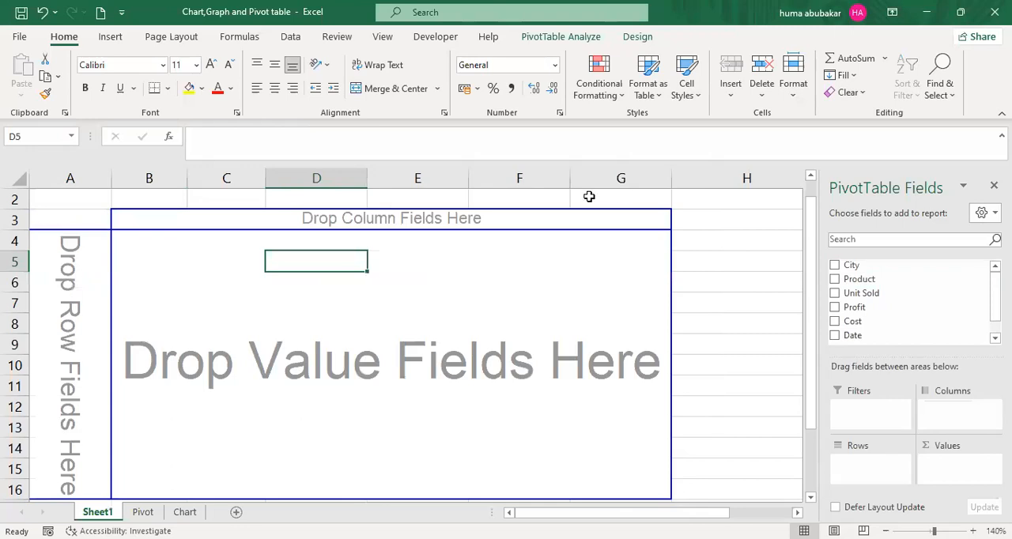
- Rebuild the Sheet1 PivotTable with City as columns, Product as rows and the sum of Cost as values
click(184, 512)
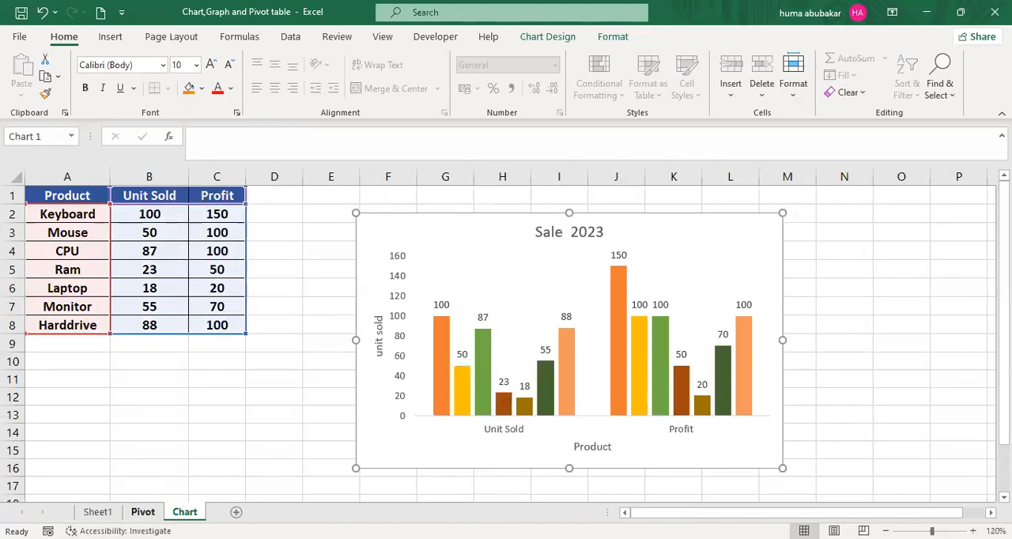
click(143, 512)
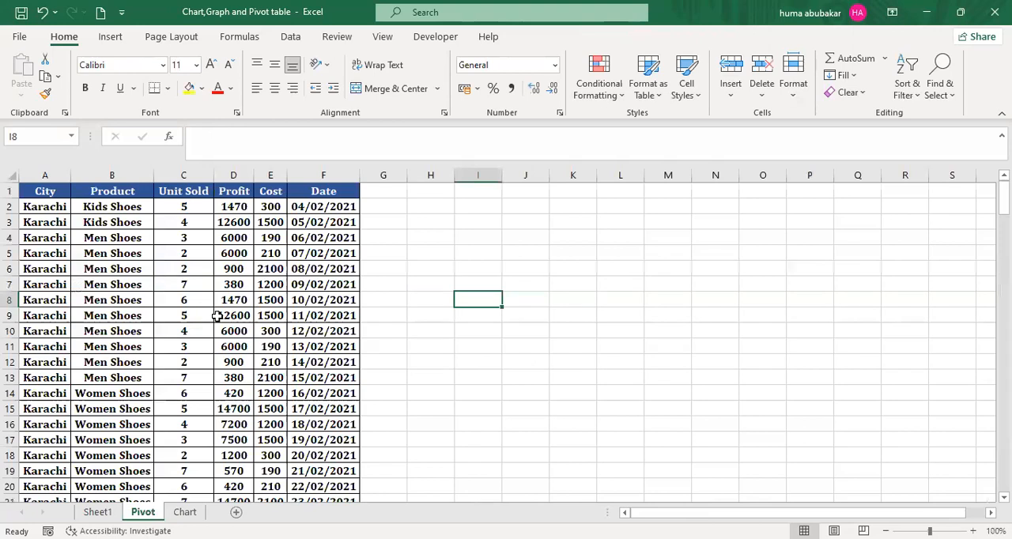
click(98, 513)
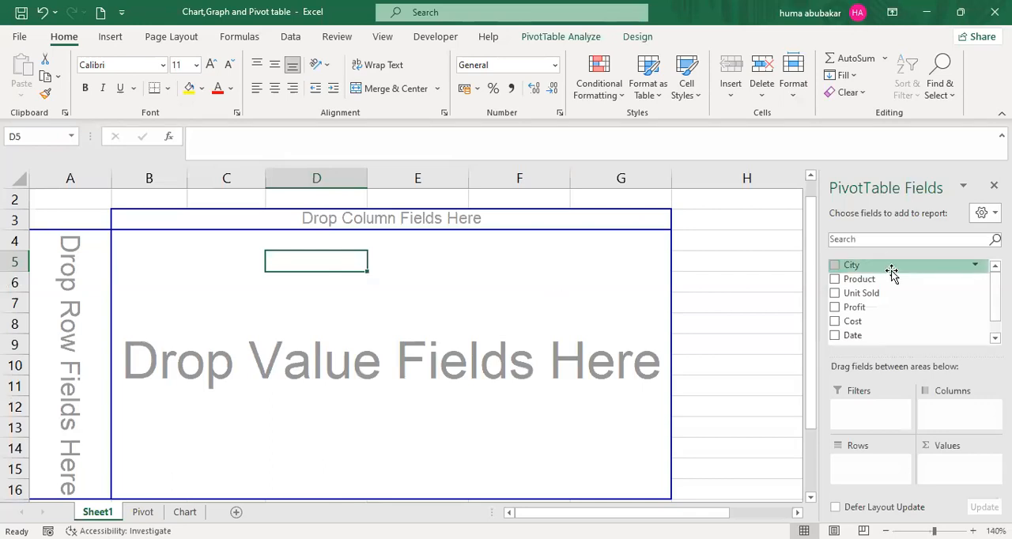
drag(891, 268, 401, 219)
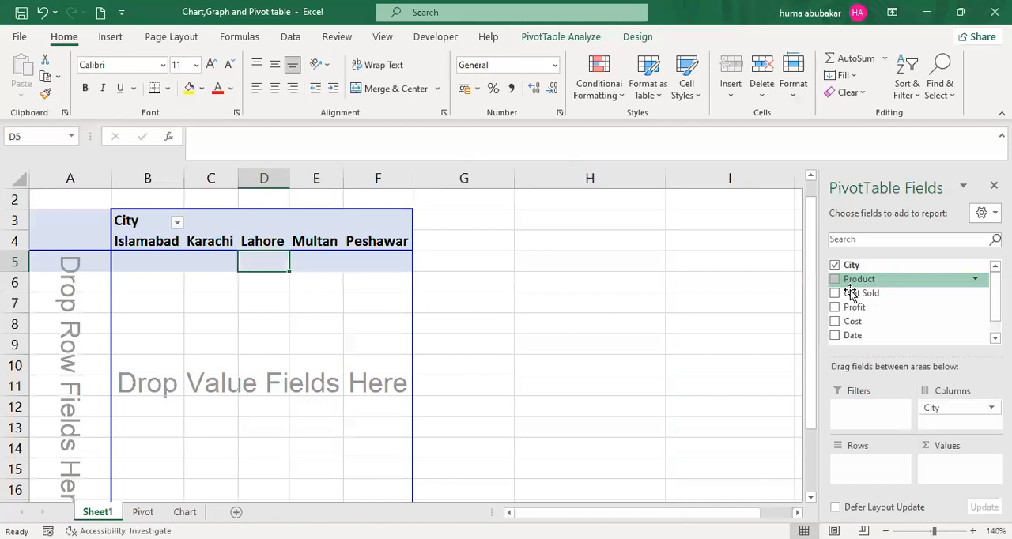
drag(851, 282, 46, 264)
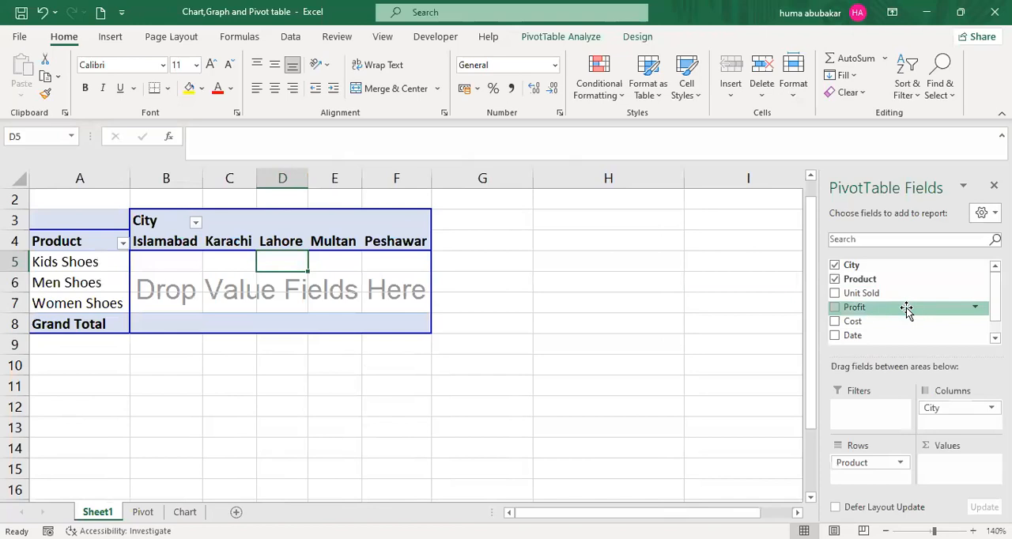
drag(904, 321, 301, 284)
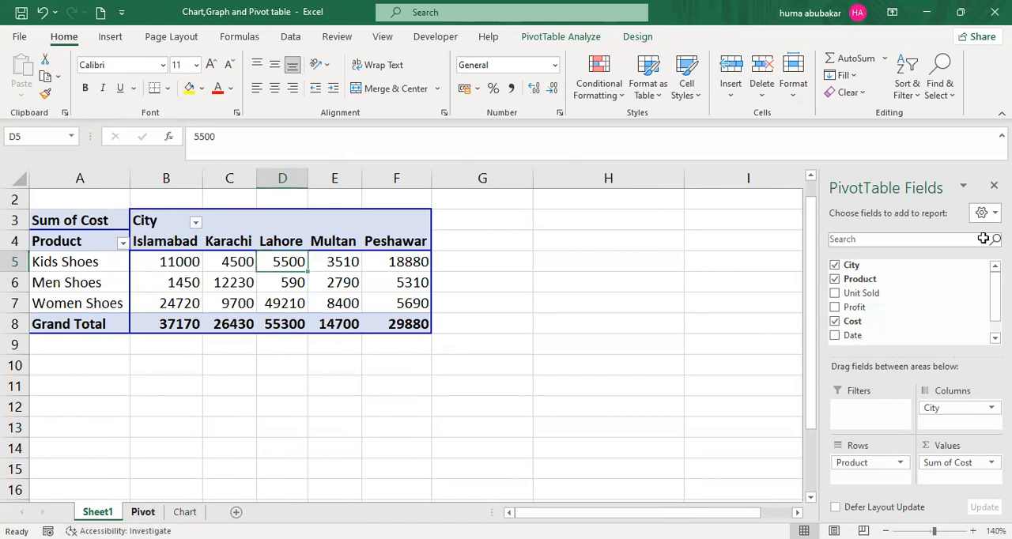
- Insert a column before Unit Sold on the Pivot sheet and give it the header District
key(ctrl+Page_Down)
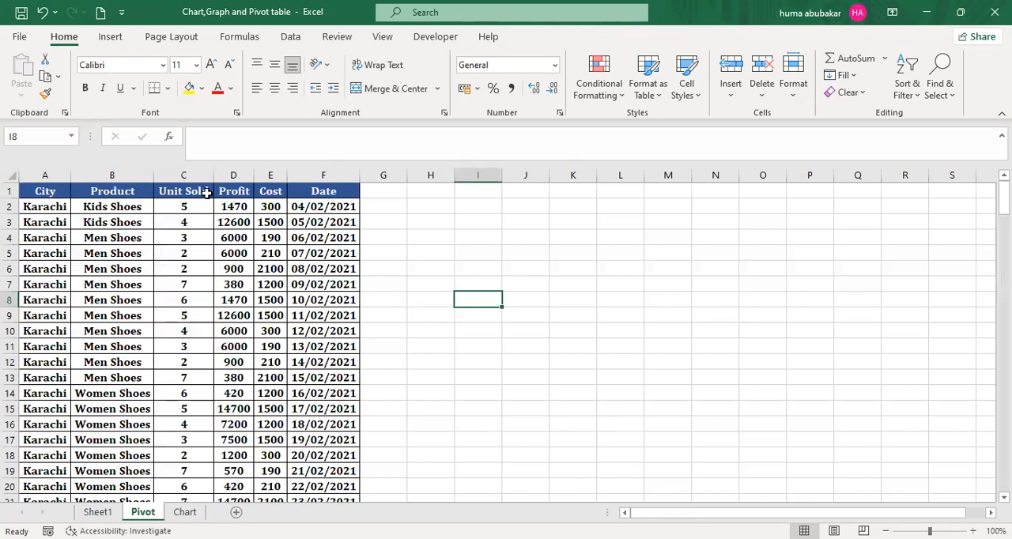
click(192, 174)
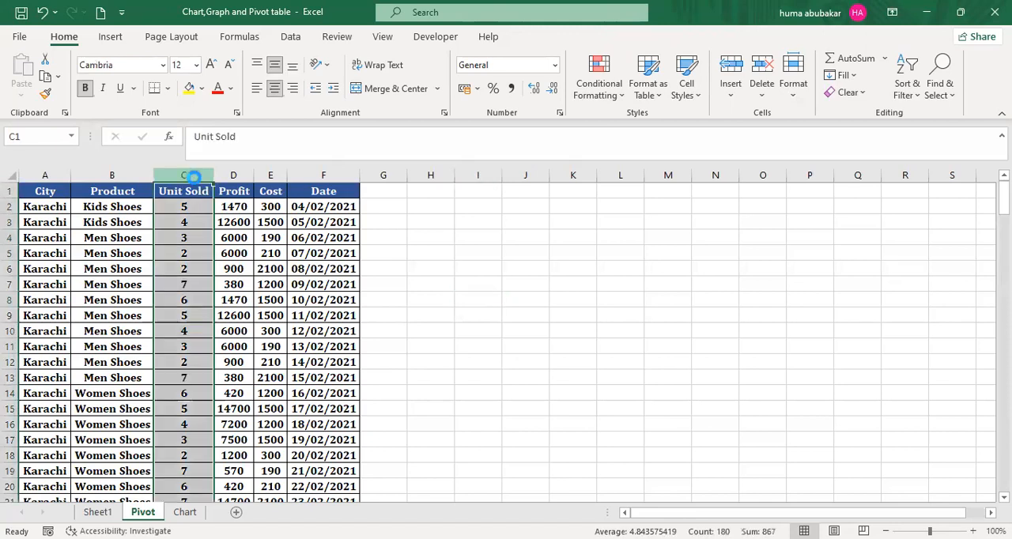
key(ctrl+shift+plus)
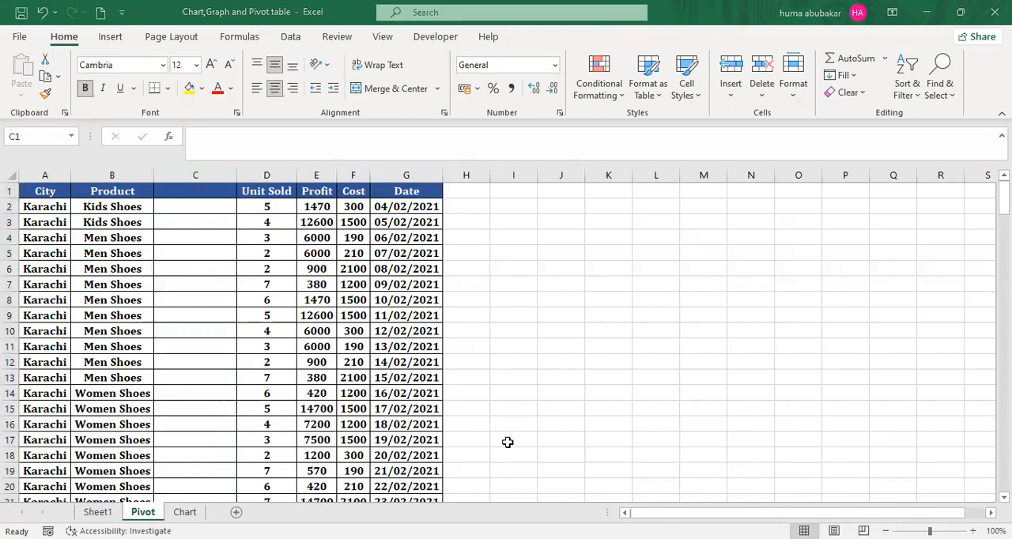
click(196, 191)
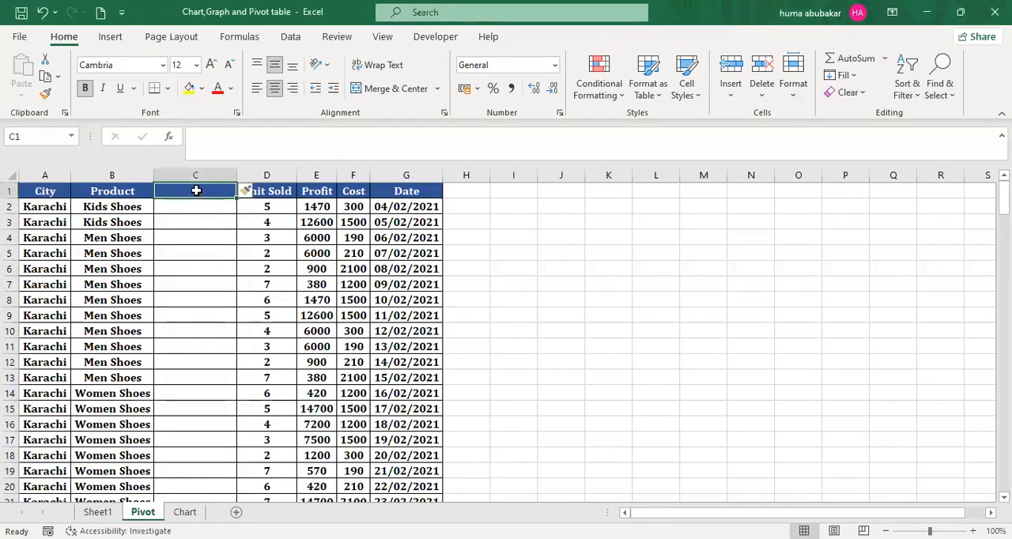
text(Agen)
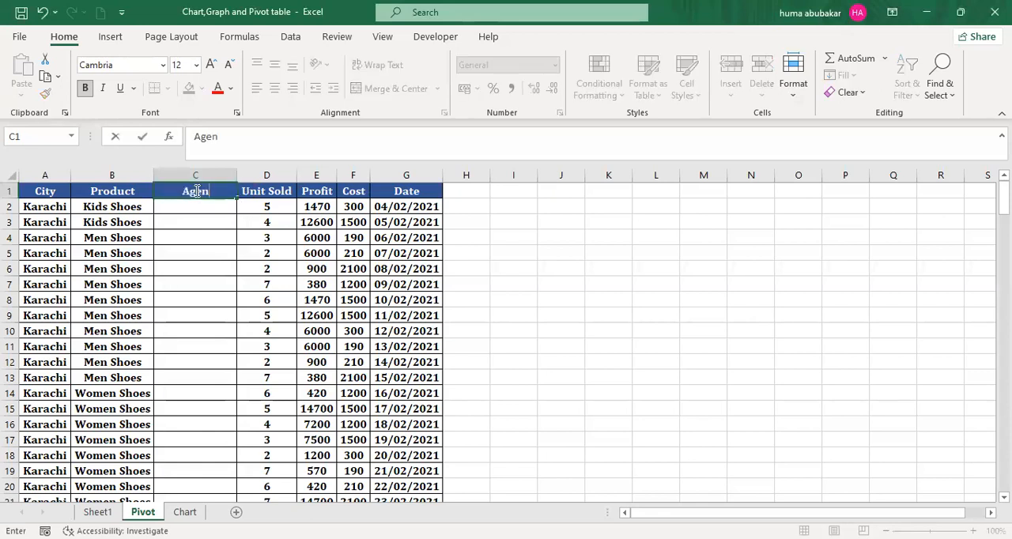
text(t)
key(BackSpace)
key(BackSpace)
key(BackSpace)
key(BackSpace)
key(BackSpace)
text(District)
- Enter South, West, North and East in cells C2 to C5 of the District column
click(202, 207)
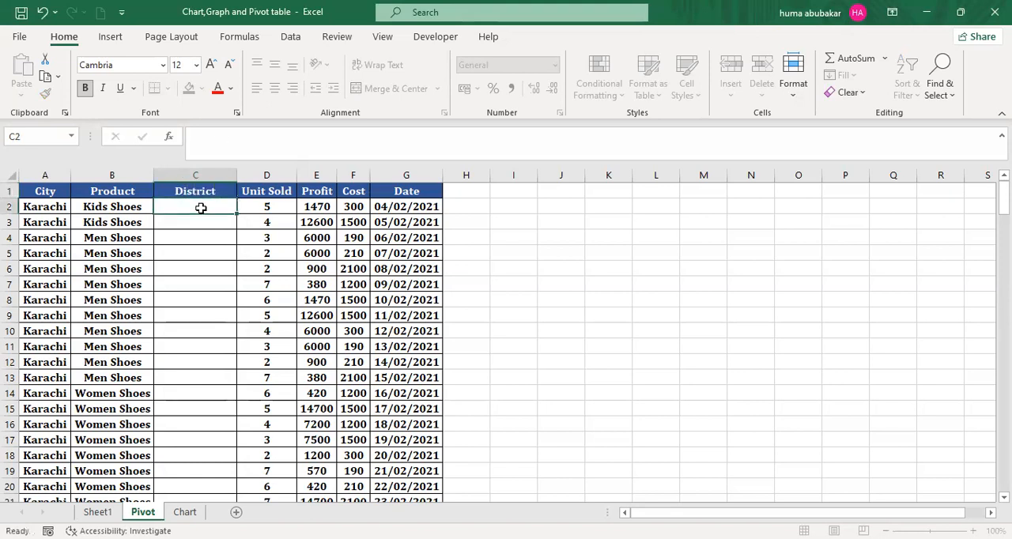
text(South)
key(Return)
text(West)
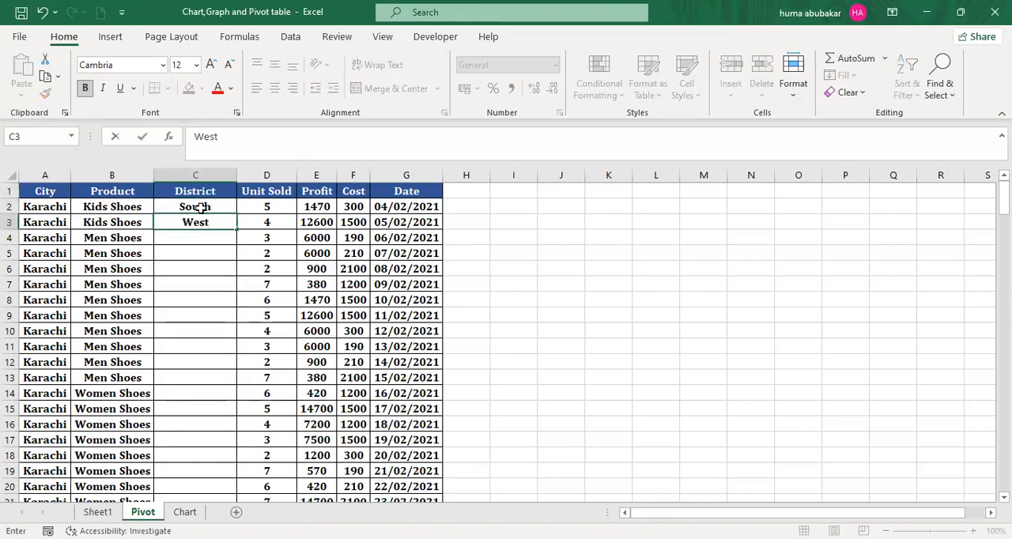
key(Return)
text(North)
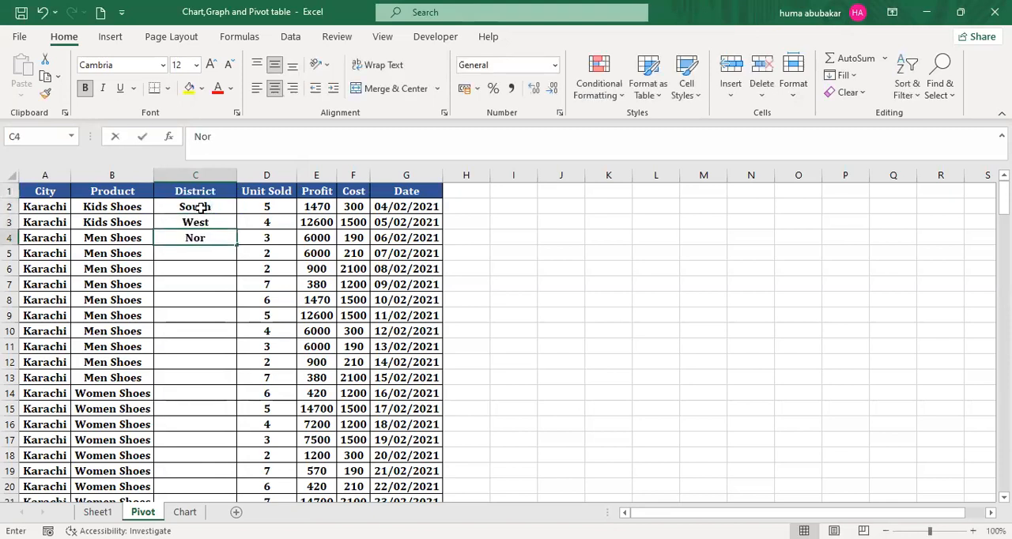
key(Return)
text(West)
key(BackSpace)
key(BackSpace)
key(BackSpace)
key(BackSpace)
text(East)
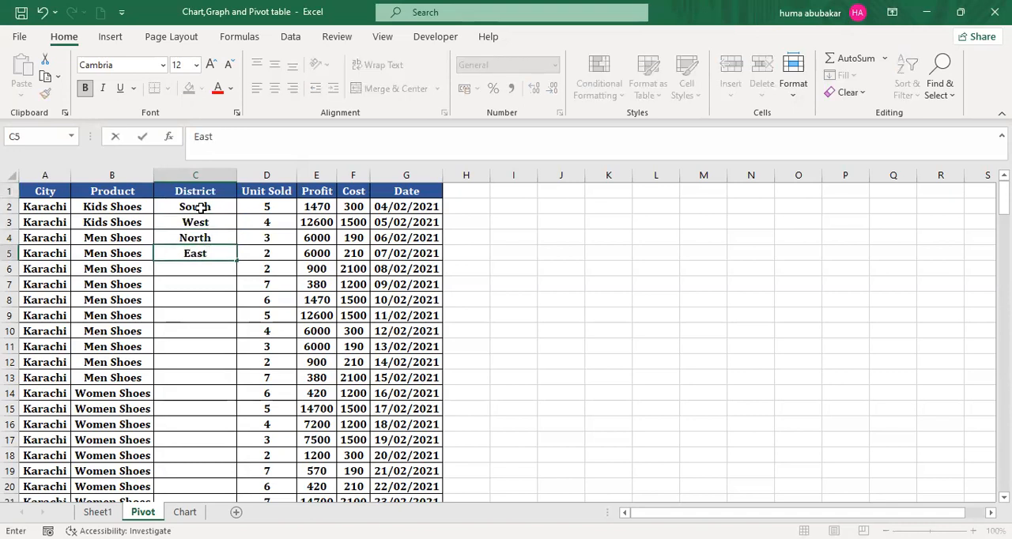
key(Return)
- Copy the four district values into C6:C9 and fill the pattern down the District column to row 180
drag(218, 207, 220, 249)
key(ctrl+c)
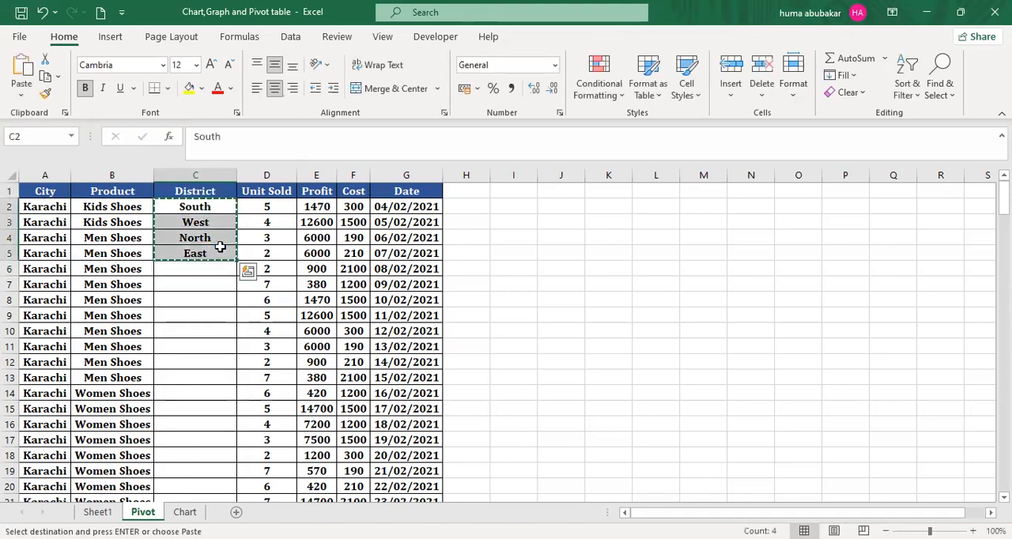
click(206, 266)
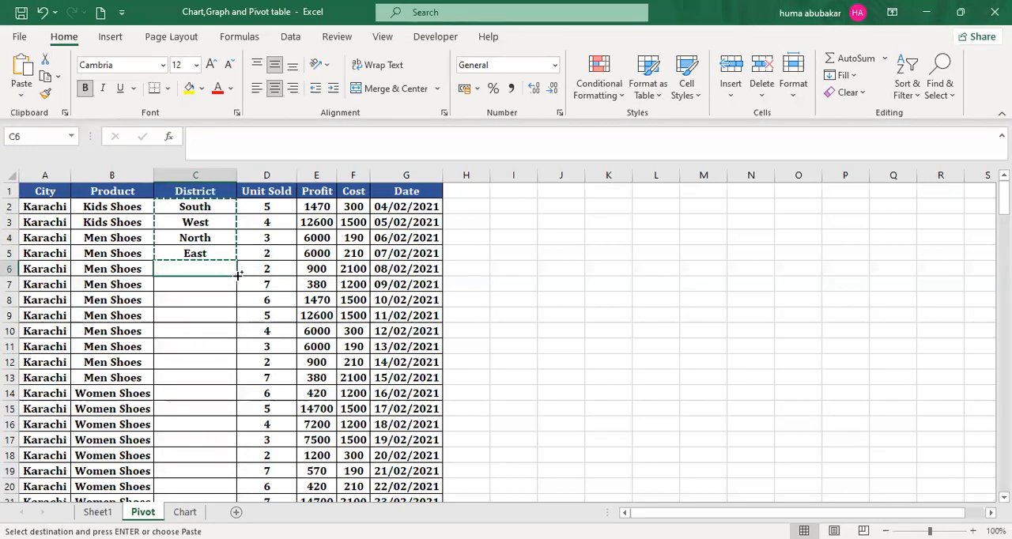
key(ctrl+v)
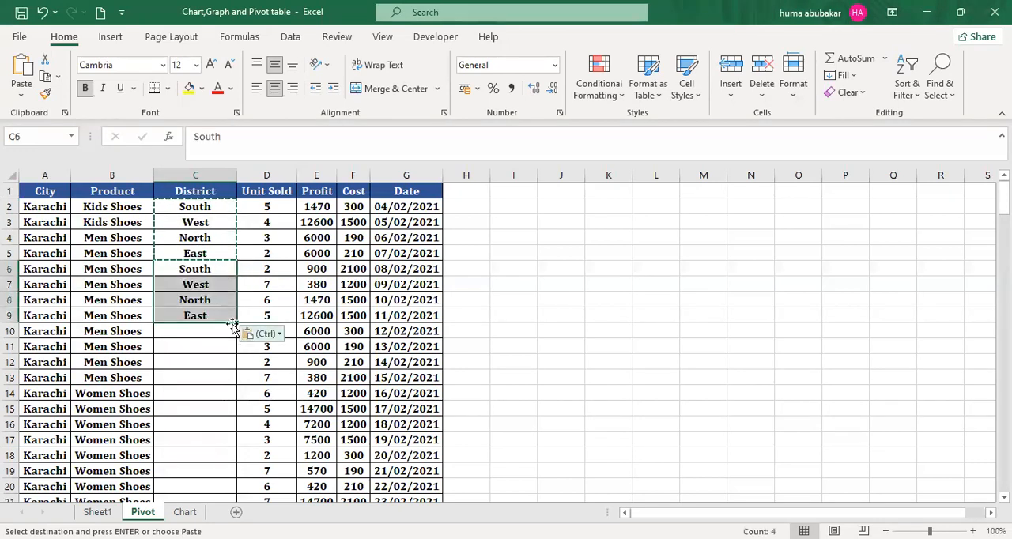
drag(235, 323, 461, 438)
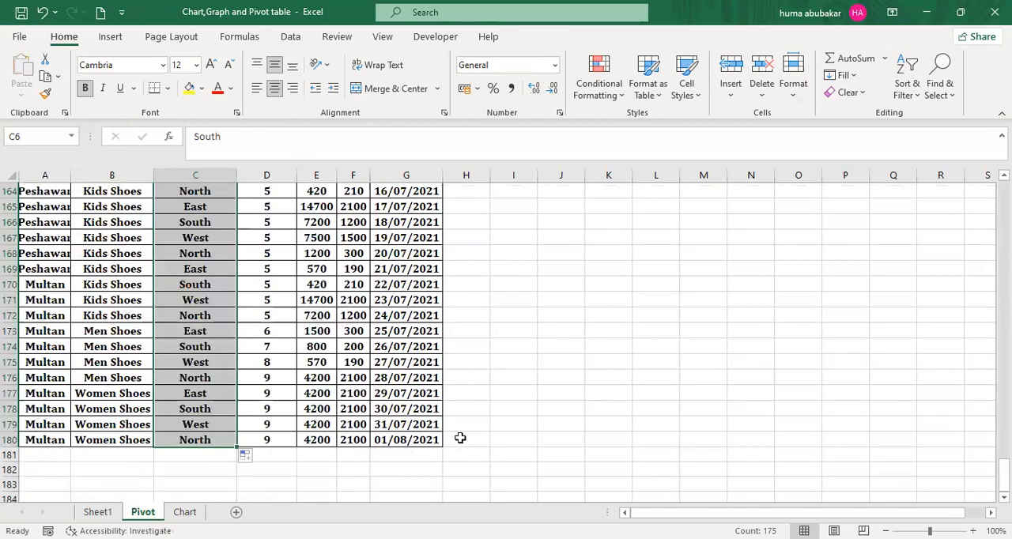
key(alt+Tab)
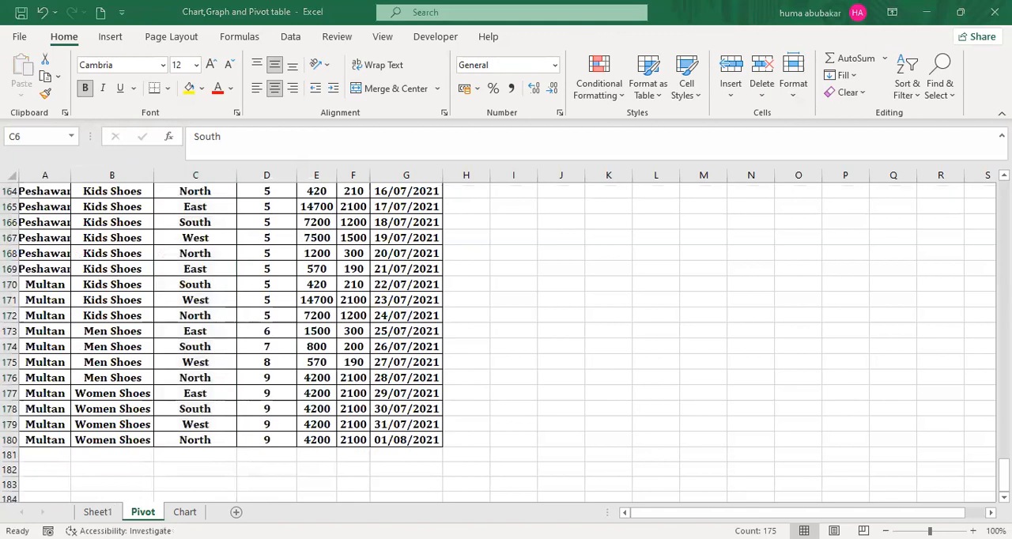
- Check the Sheet1 PivotTable's data source and accept the range Pivot!$A$1:$G$180
click(98, 513)
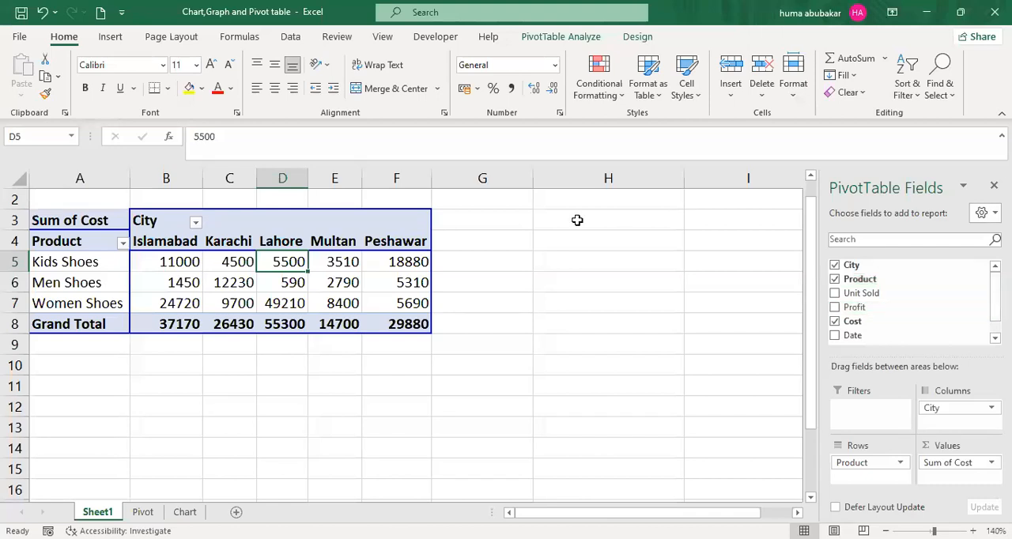
click(571, 39)
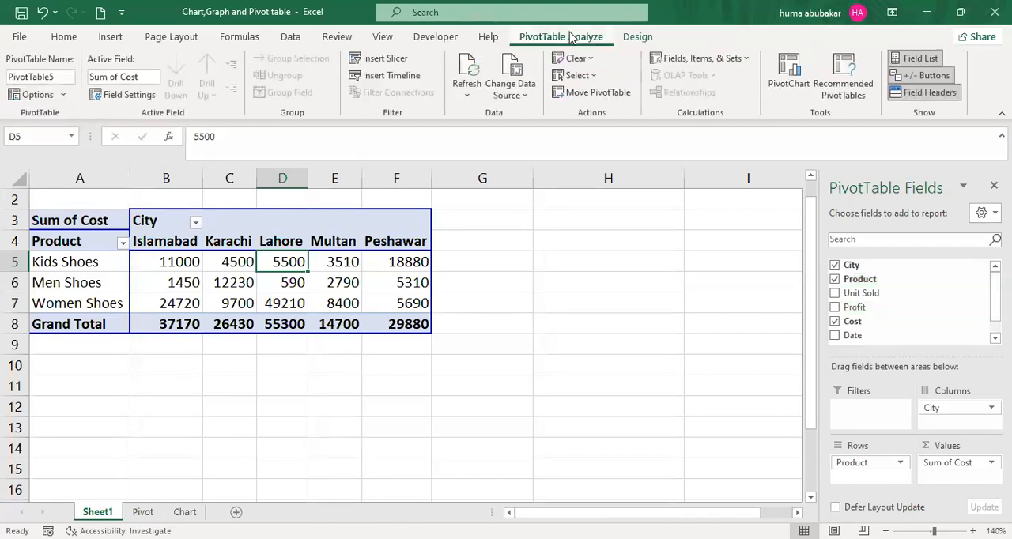
click(522, 96)
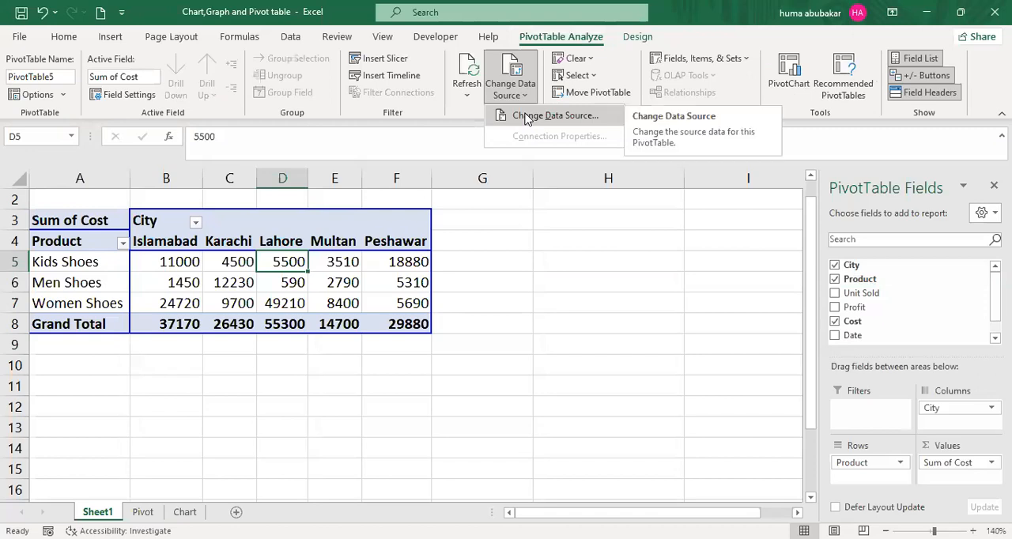
click(527, 118)
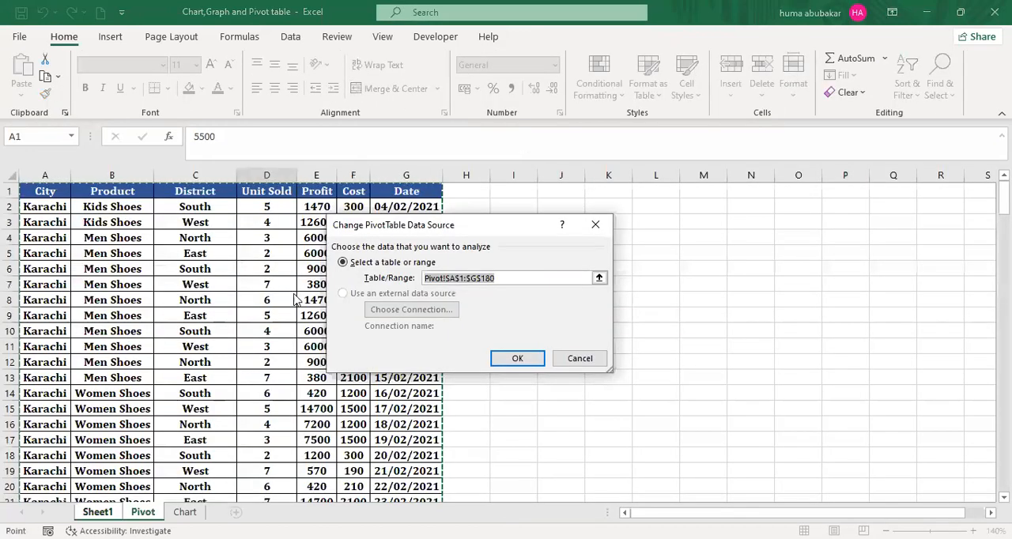
click(474, 436)
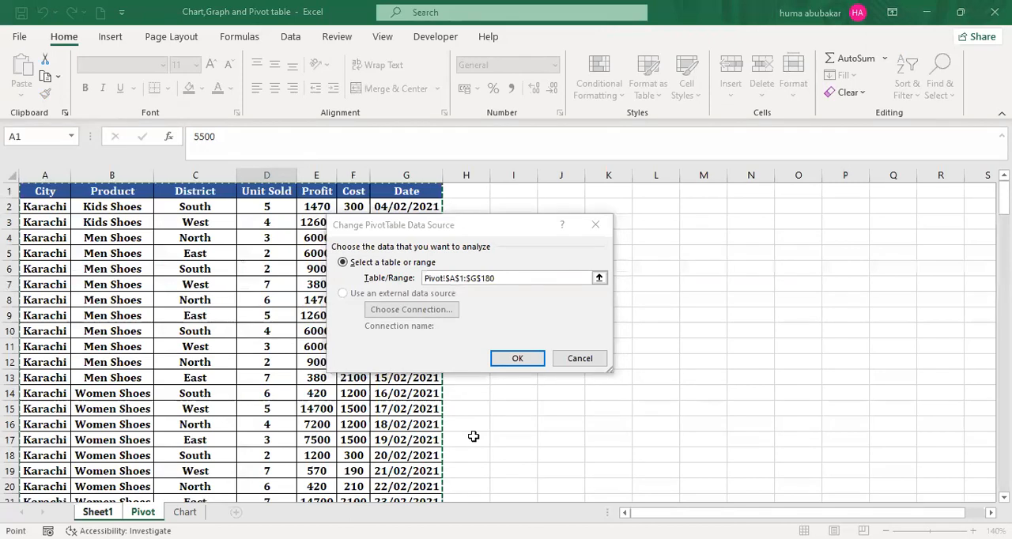
key(alt+Tab)
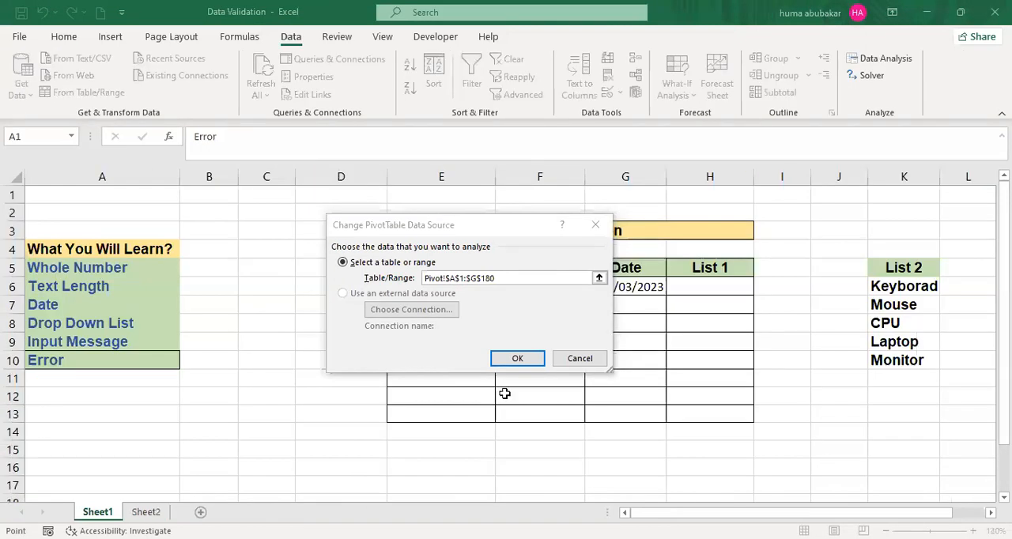
click(513, 359)
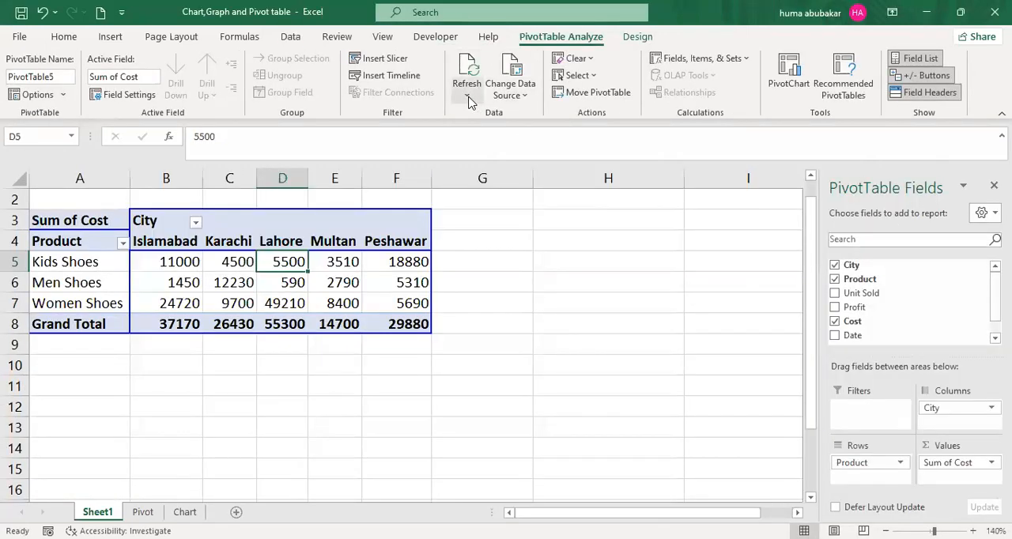
- Refresh all data connected to the PivotTable and check its field list against the columns on the Pivot sheet
click(467, 98)
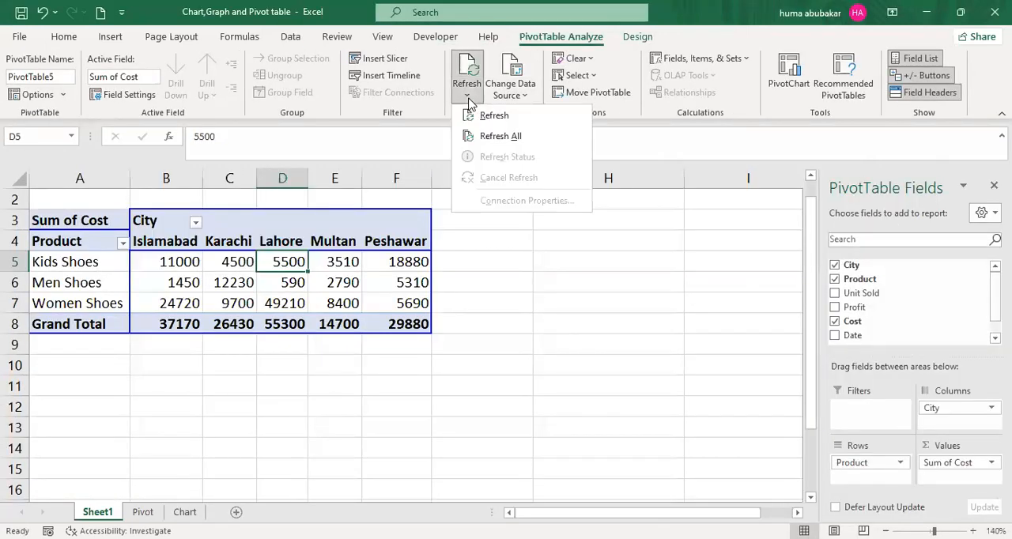
click(486, 136)
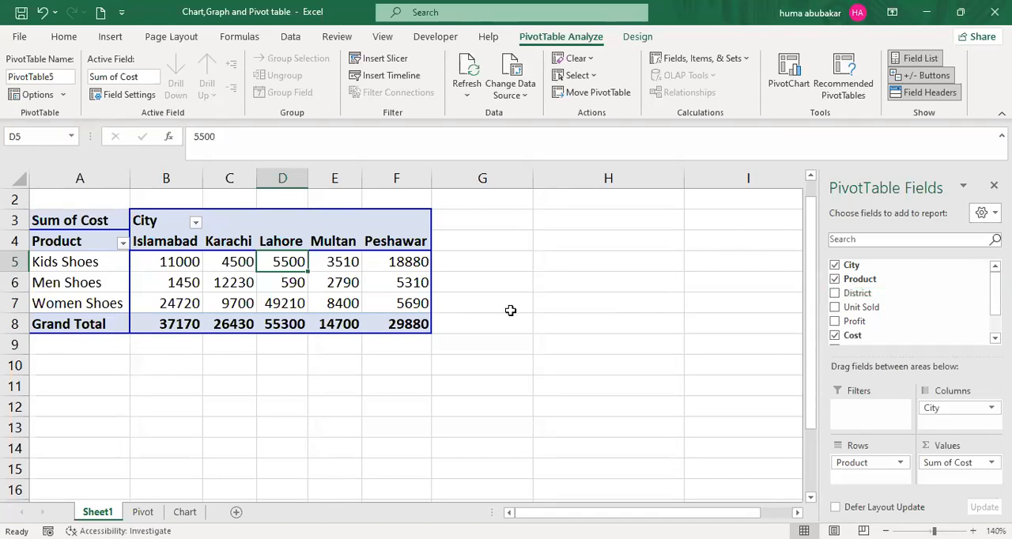
click(145, 512)
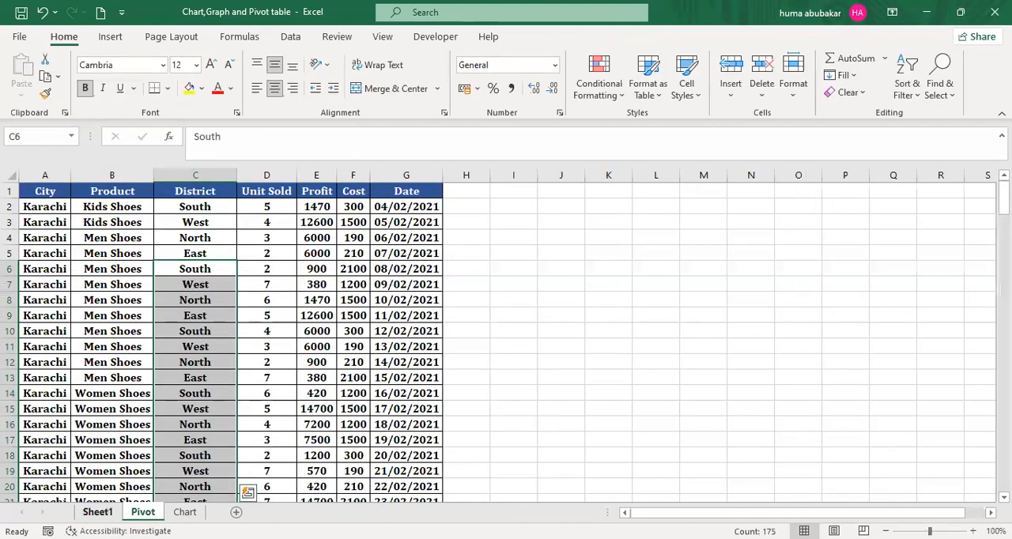
click(98, 512)
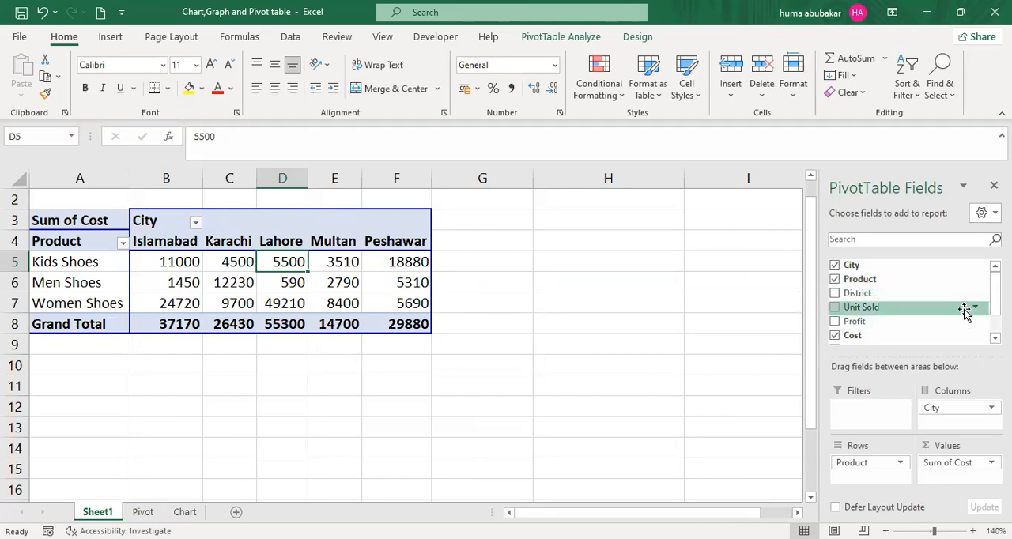
- Replace Cost with Profit in the PivotTable's values area
click(835, 336)
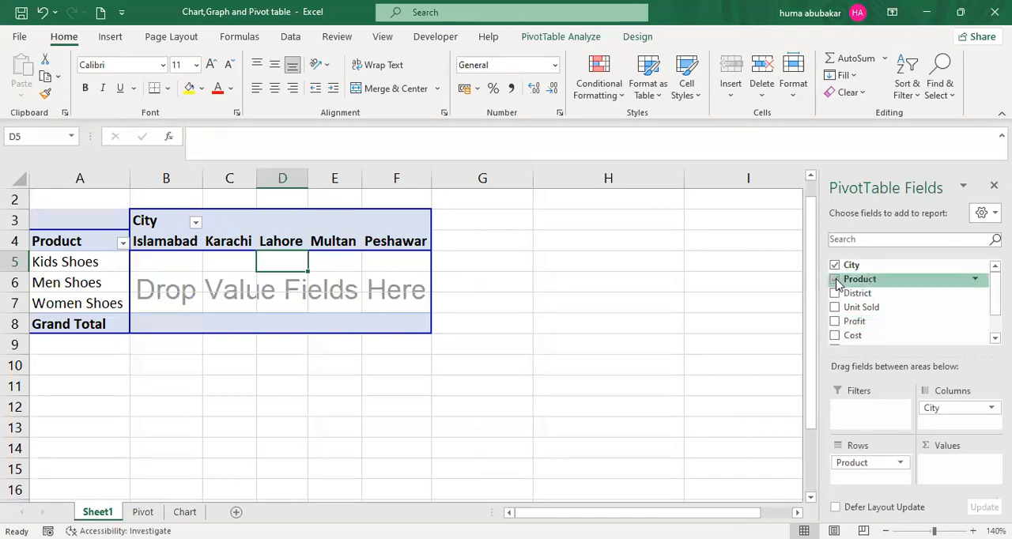
drag(860, 323, 375, 264)
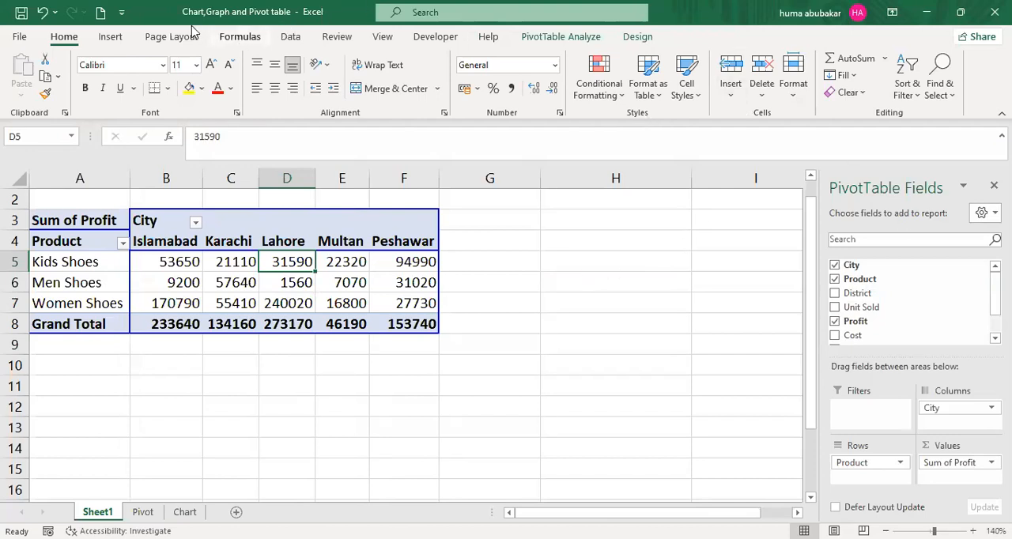
click(563, 37)
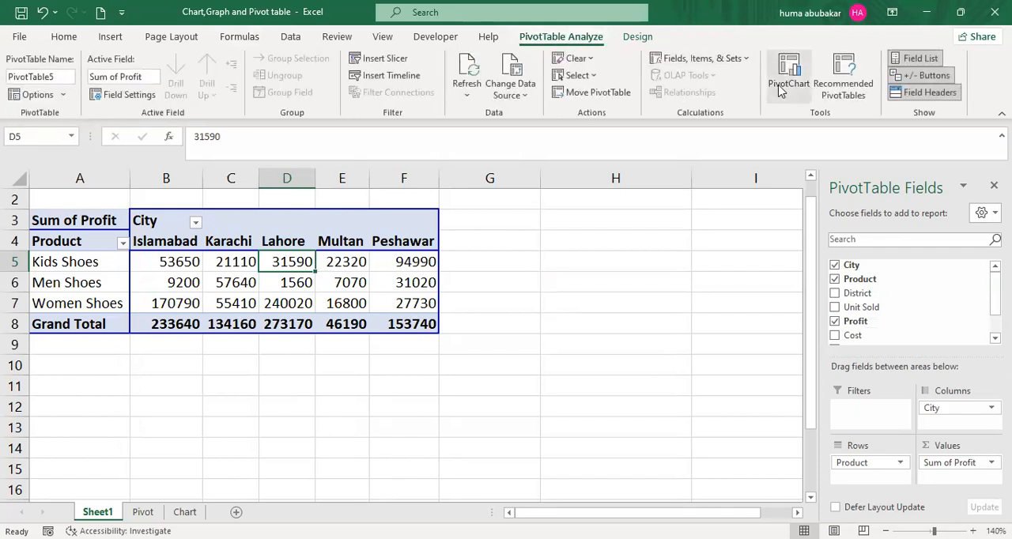
click(603, 239)
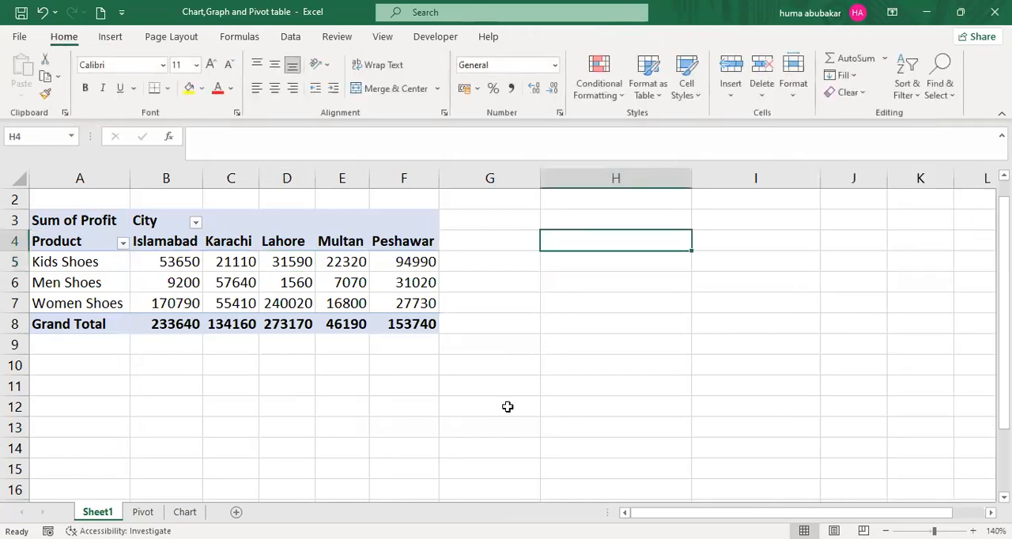
click(407, 257)
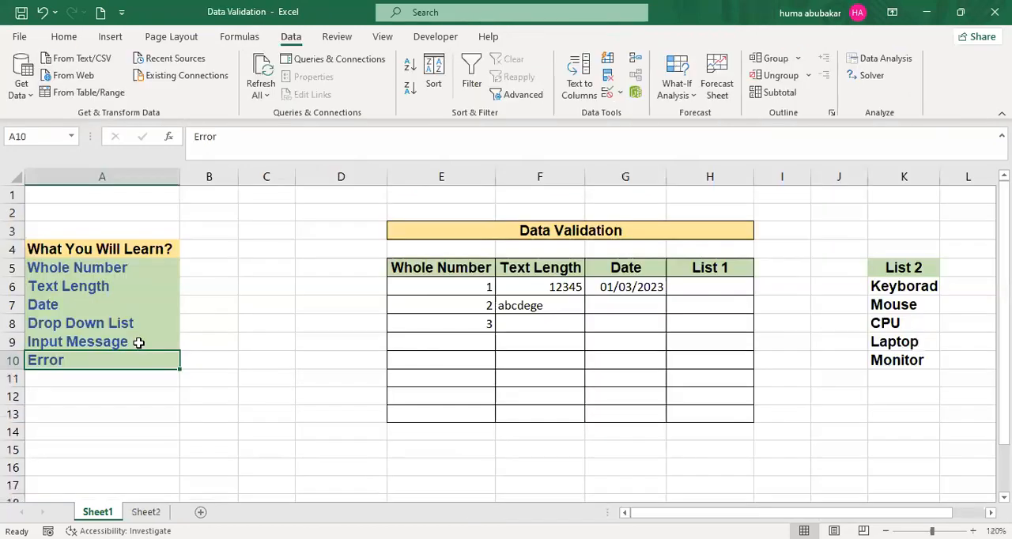
click(138, 342)
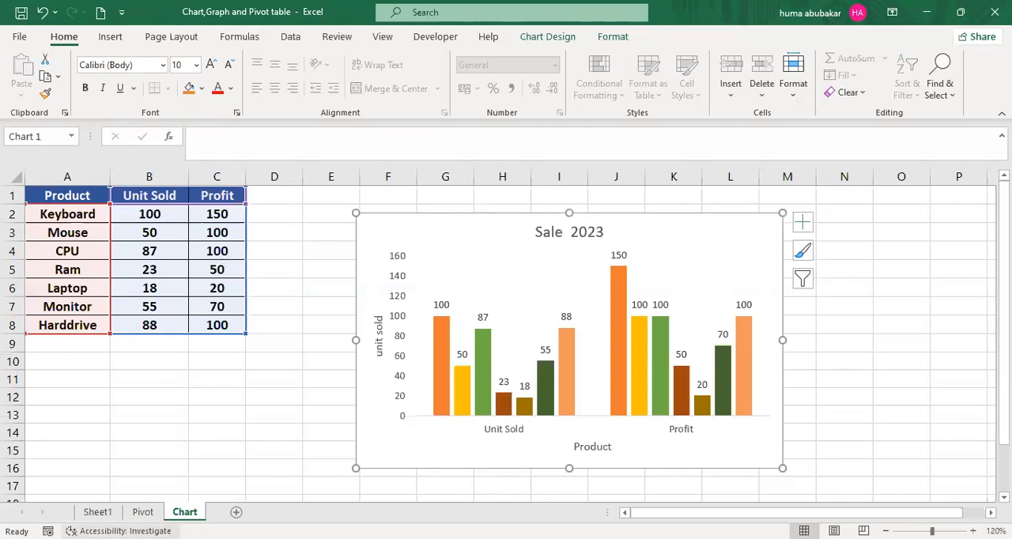
click(143, 512)
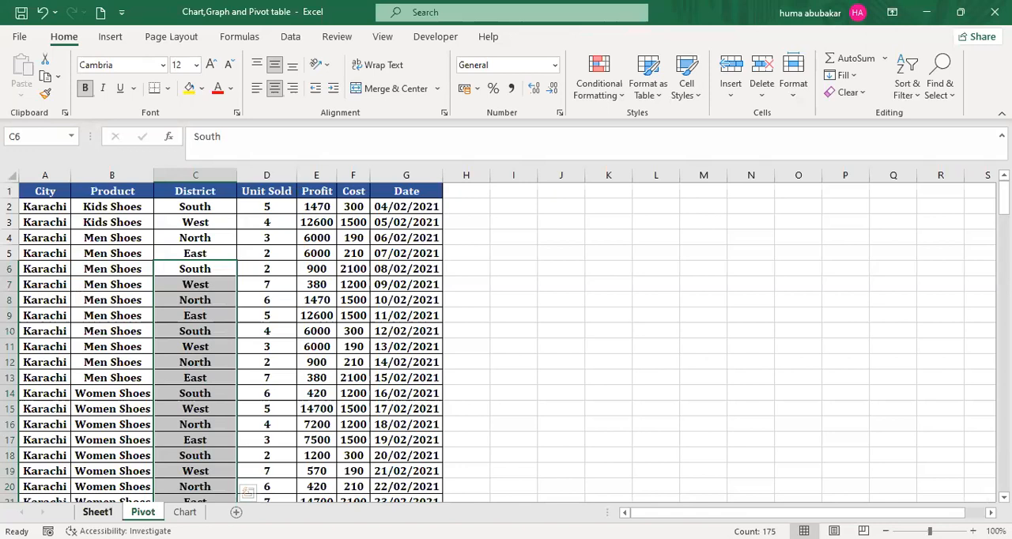
click(97, 512)
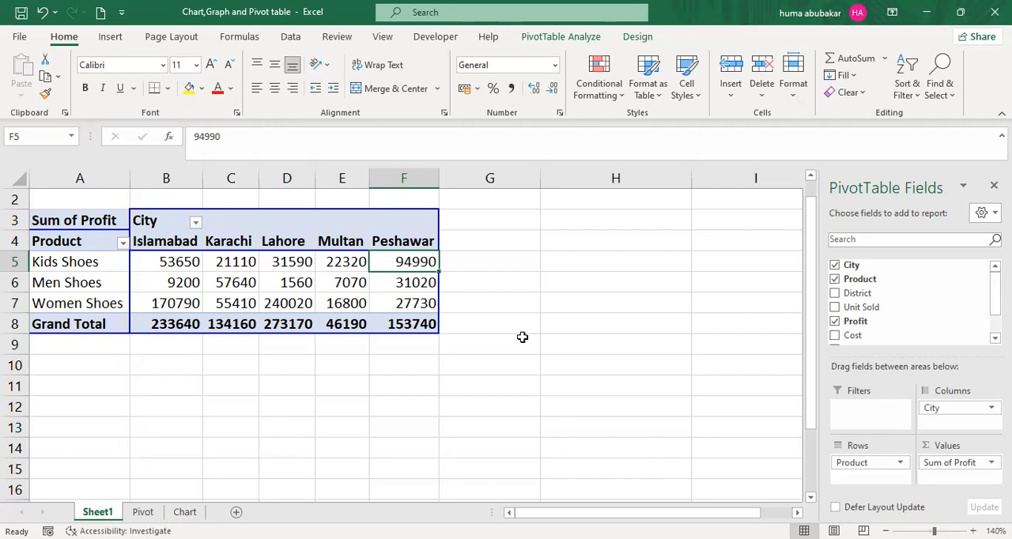
- Hide the PivotTable field list and insert a clustered column PivotChart from the Sheet1 PivotTable
click(576, 37)
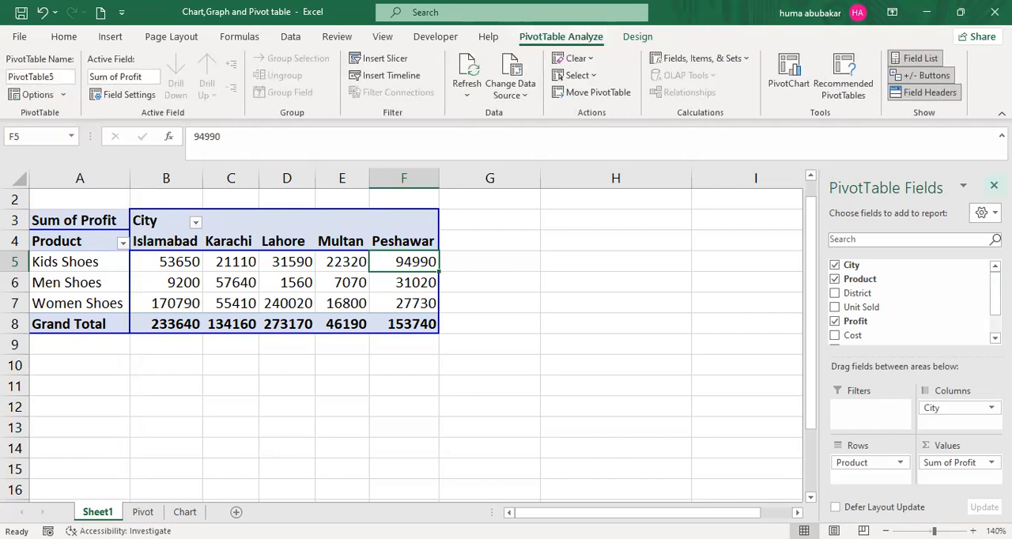
click(994, 185)
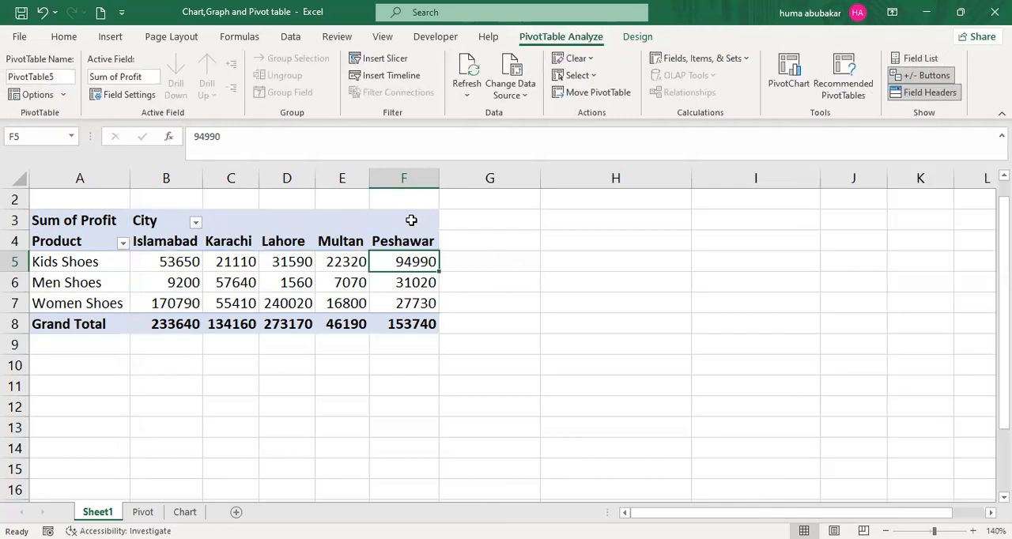
click(411, 219)
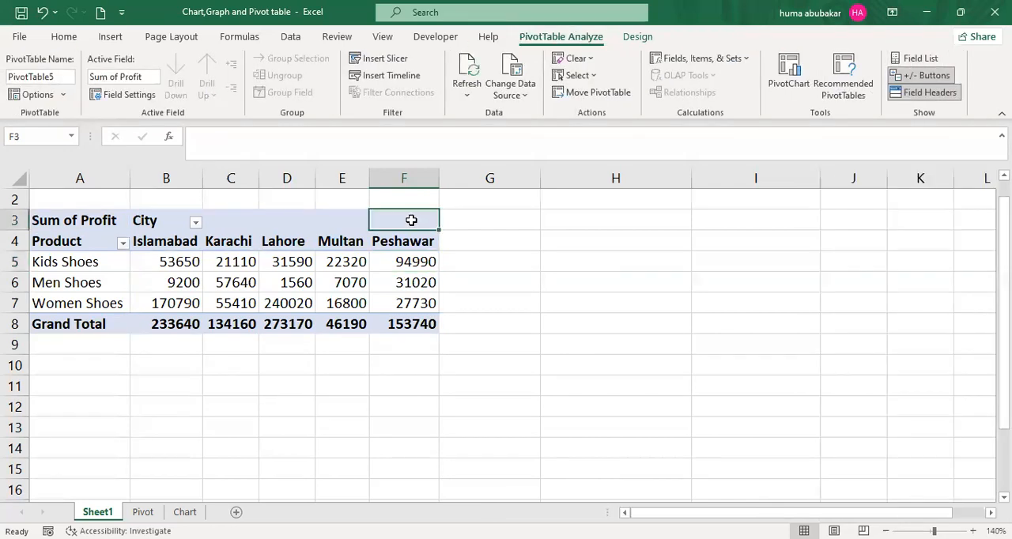
click(790, 71)
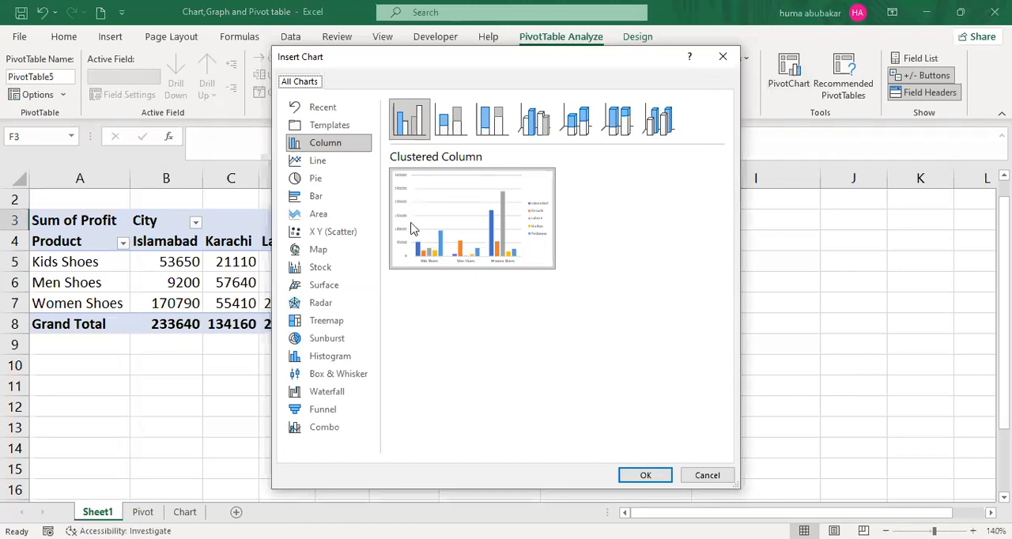
click(518, 400)
click(518, 399)
- Place the PivotChart beside the PivotTable and shrink it to about 6.88 cm high and 11.25 cm wide
mouse_move(488, 204)
drag(558, 219, 772, 210)
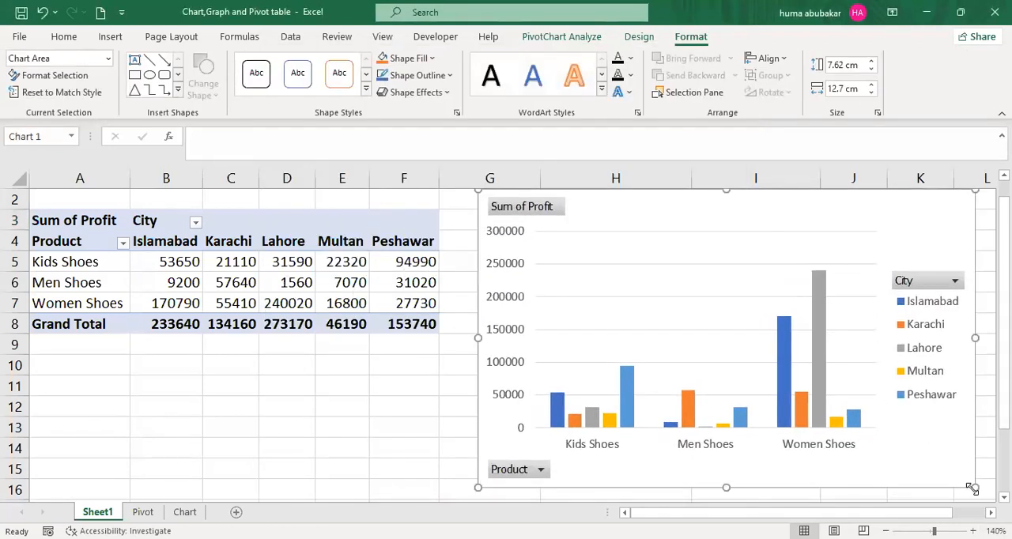
drag(974, 488, 918, 458)
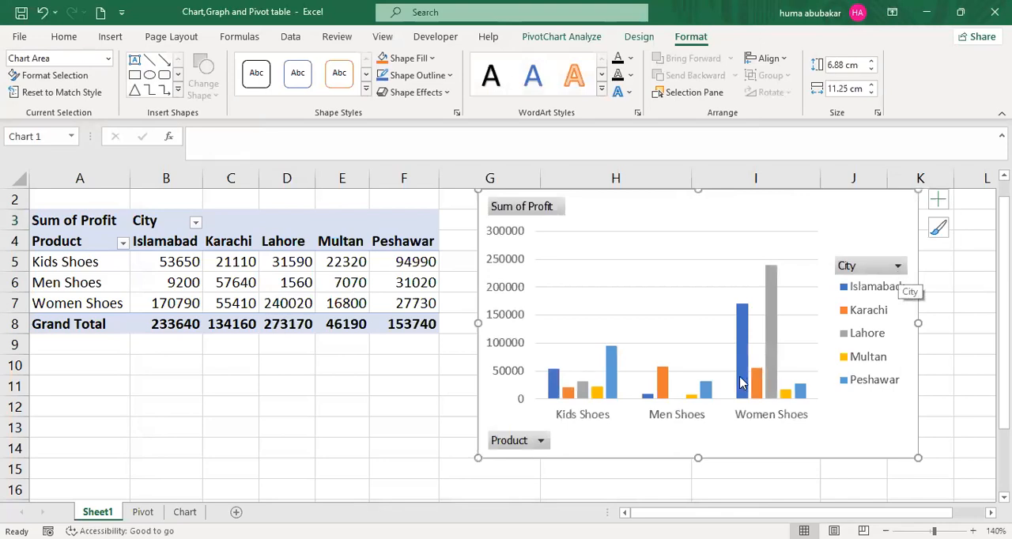
- Filter the PivotChart's City field to show only Karachi
click(898, 268)
click(743, 378)
click(743, 405)
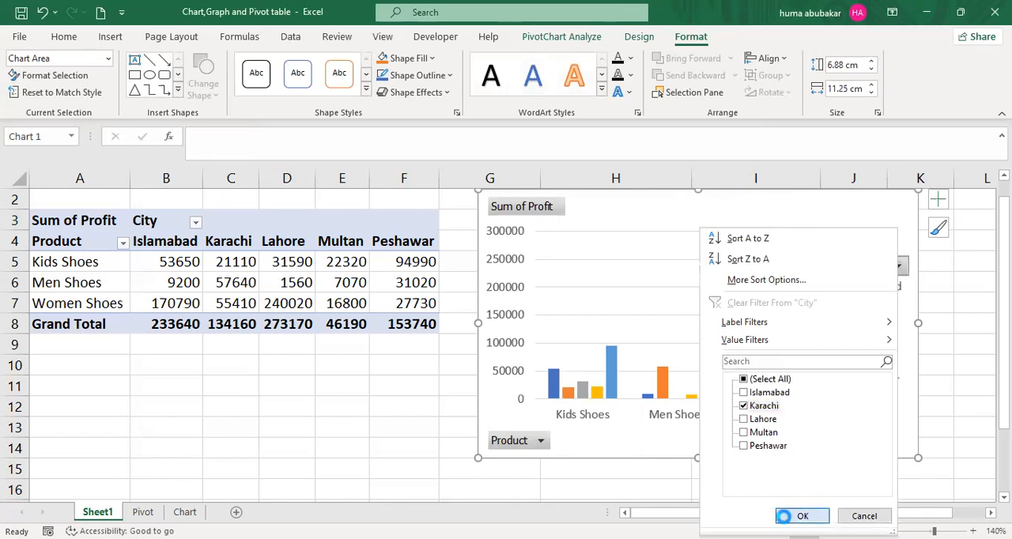
click(794, 515)
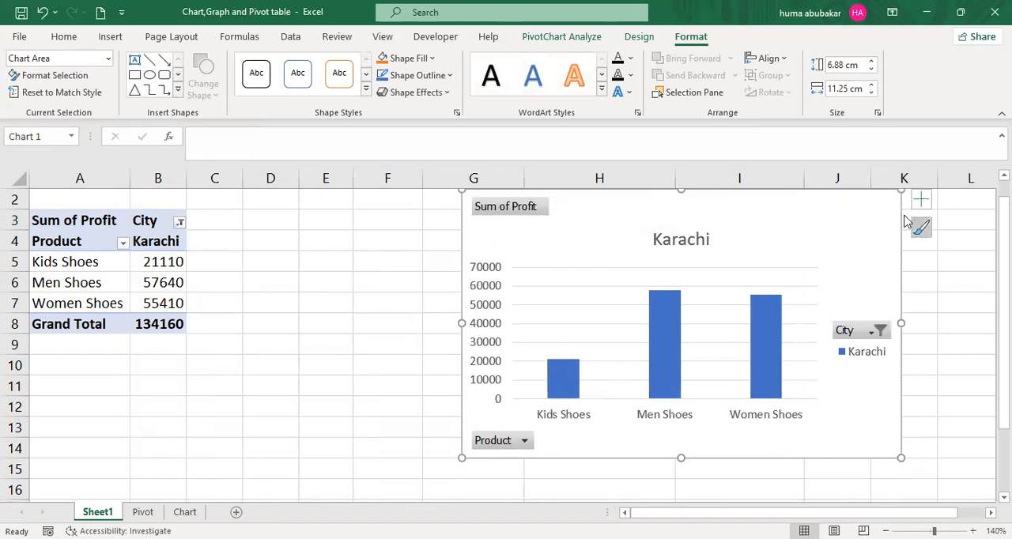
- Remove the City filter so the PivotChart includes all cities
click(874, 338)
click(721, 181)
click(779, 315)
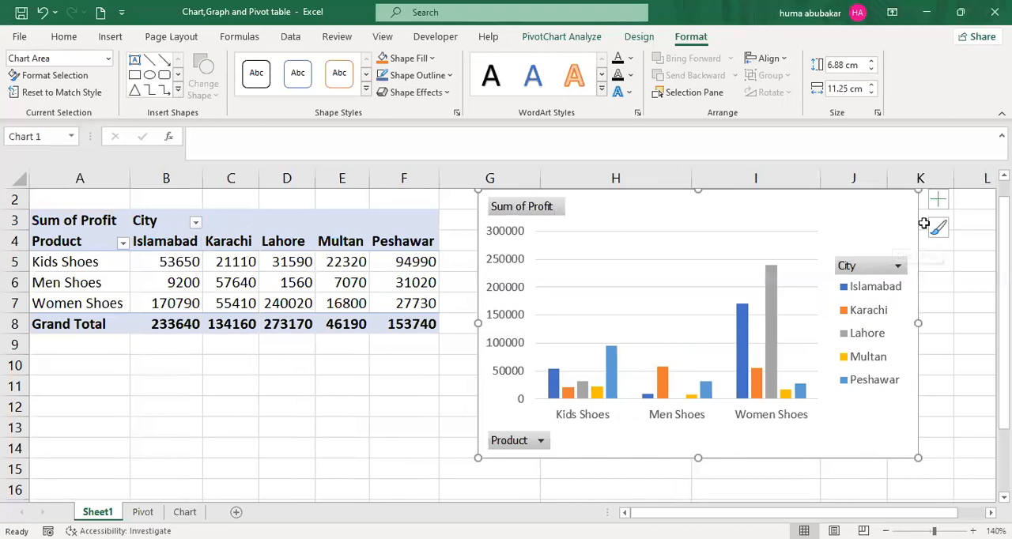
- Hide all field buttons on the PivotChart
click(939, 200)
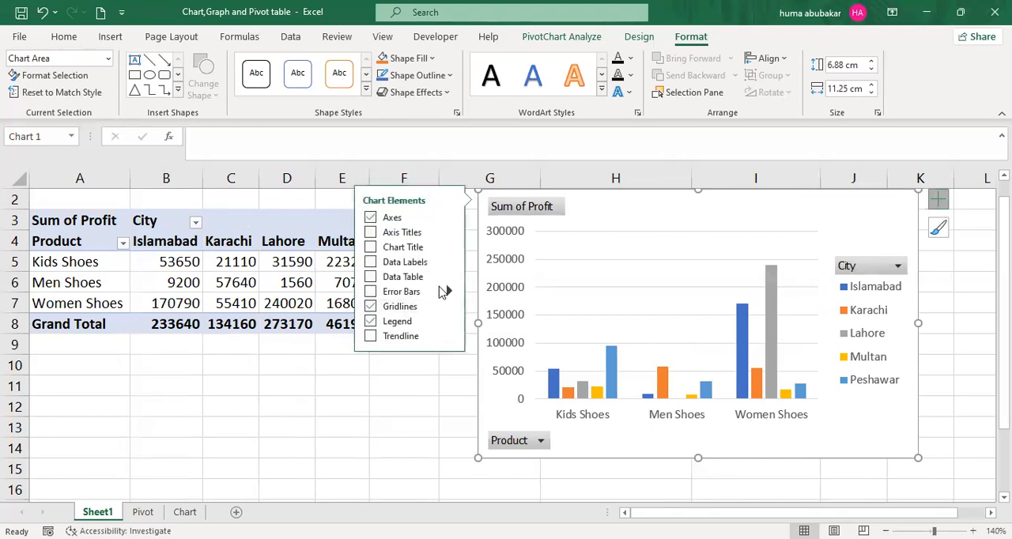
click(660, 211)
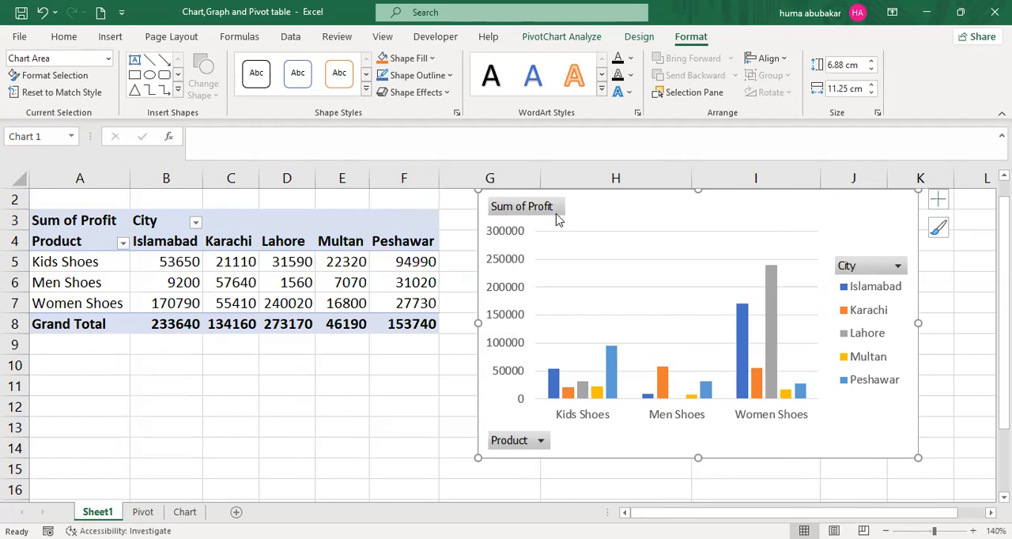
right_click(522, 451)
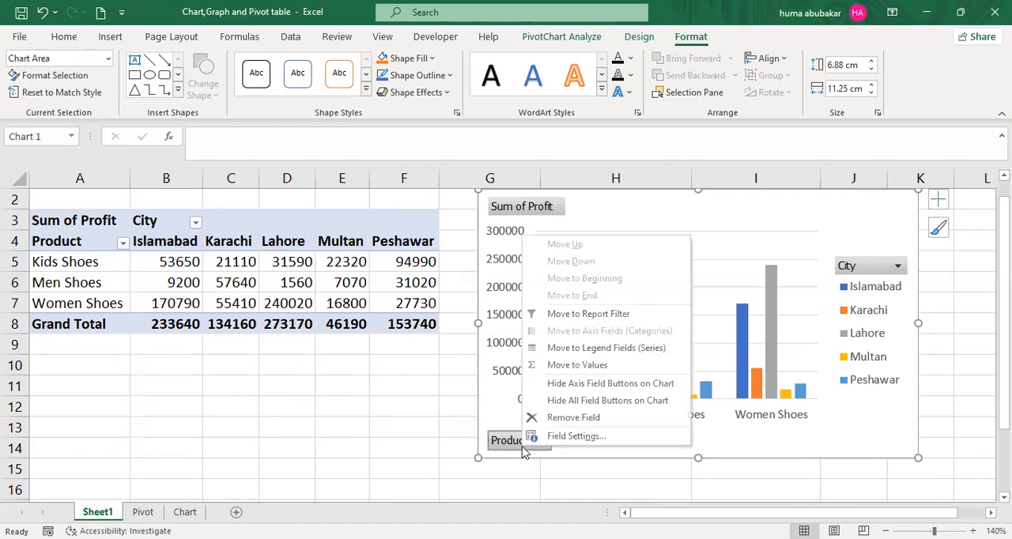
click(606, 401)
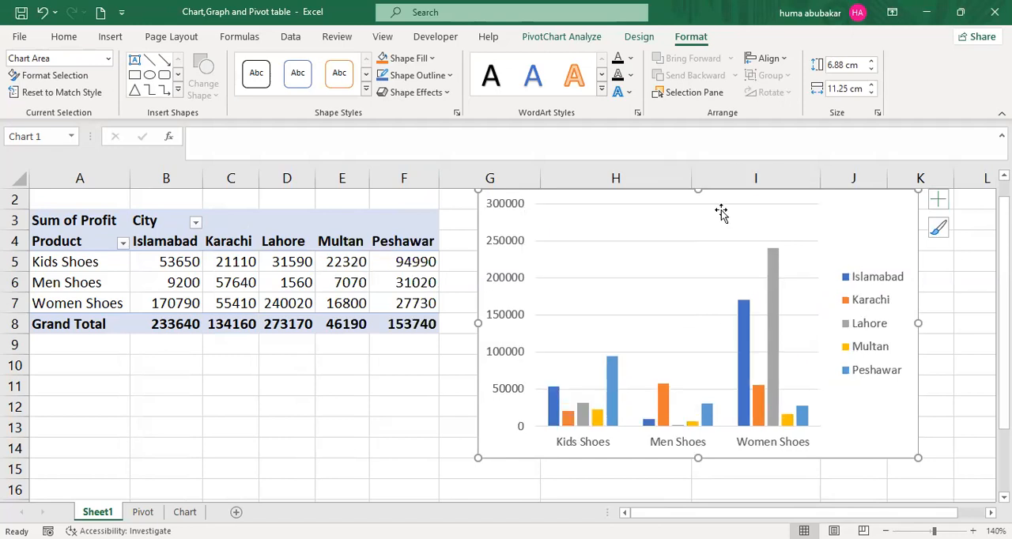
- Move the PivotChart over the PivotTable, starting at cell A1, and resize it to about 6.52 cm high and 10.92 cm wide
click(745, 210)
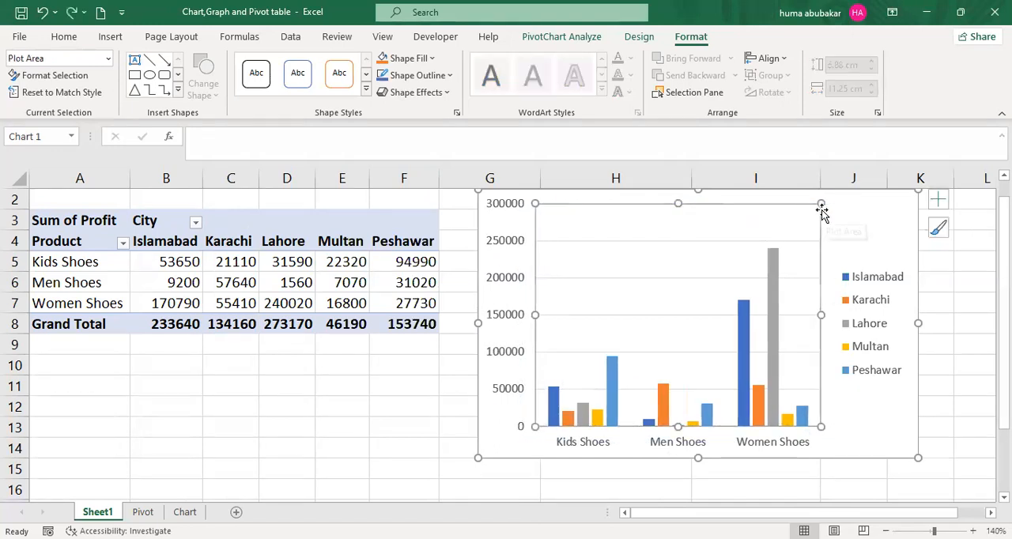
drag(775, 203, 379, 219)
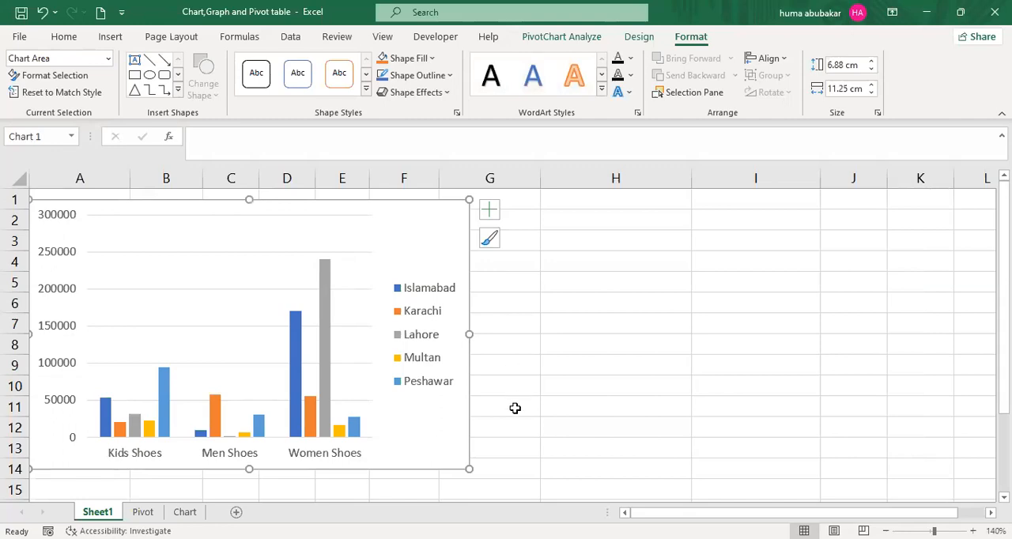
drag(468, 469, 456, 455)
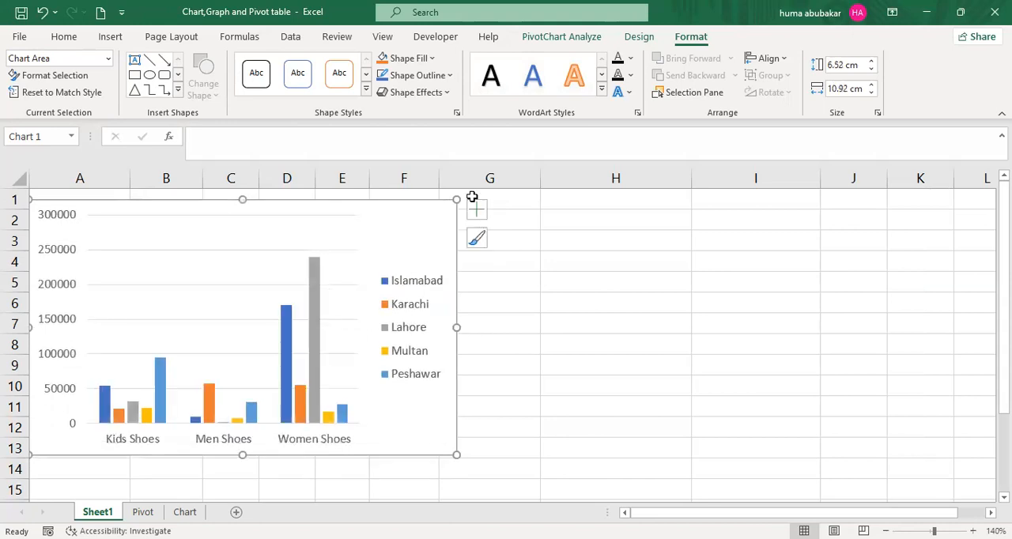
- Insert slicers for City and Product and place them side by side next to the PivotChart
click(591, 39)
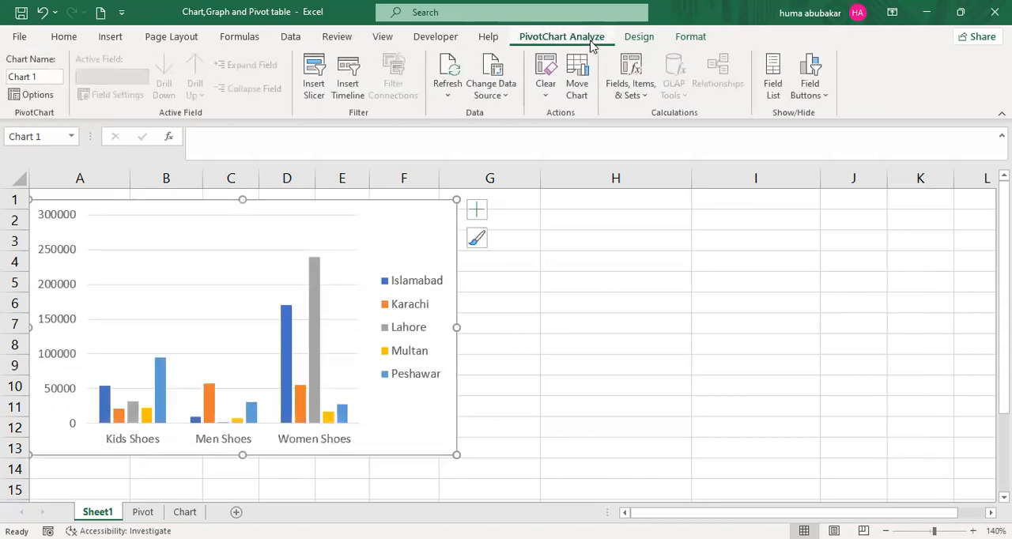
click(317, 78)
click(315, 77)
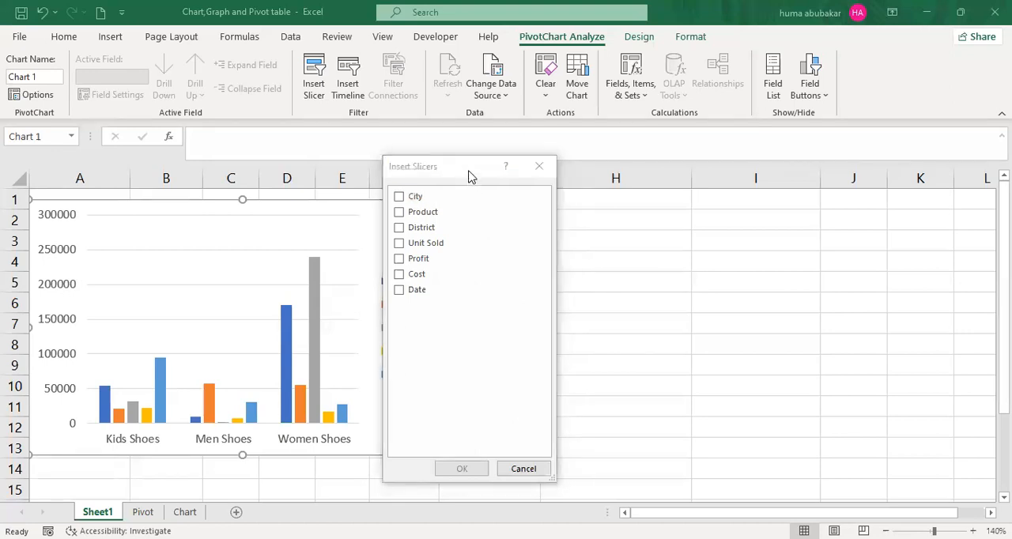
drag(664, 177, 665, 177)
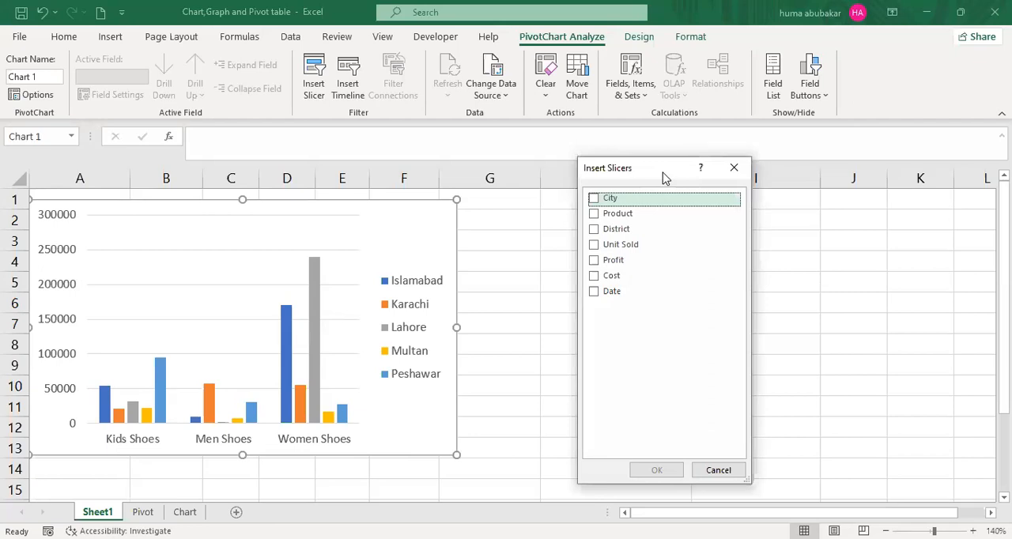
click(595, 200)
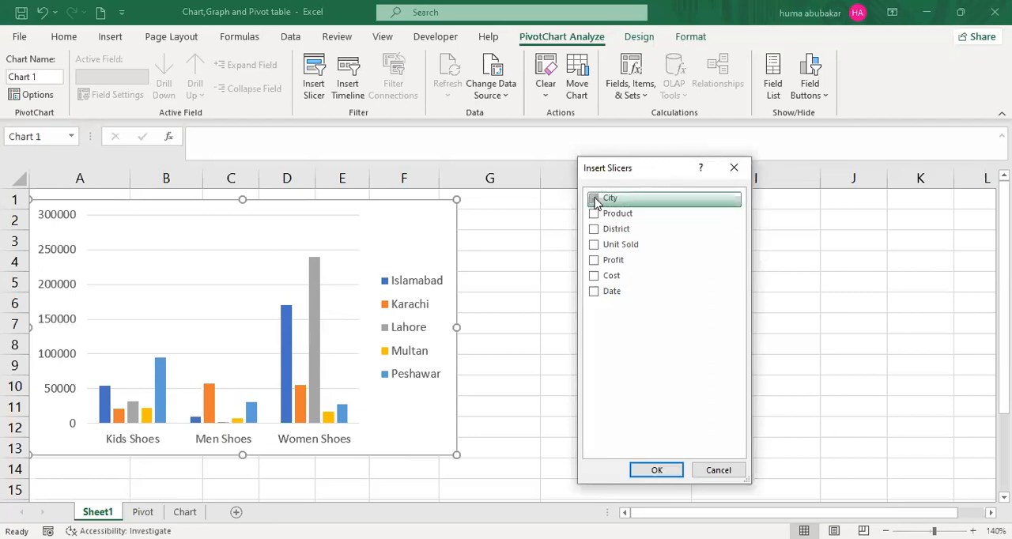
click(595, 214)
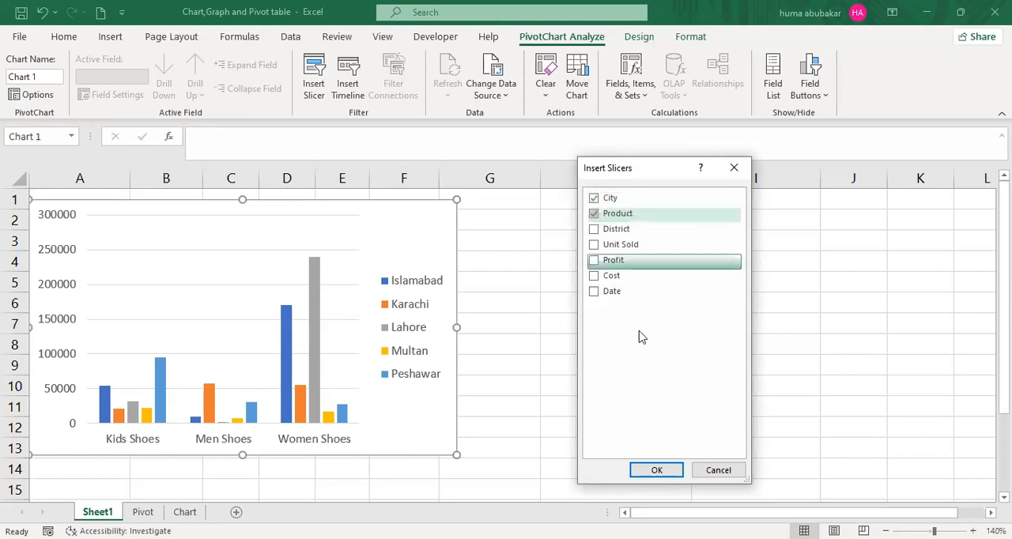
click(655, 471)
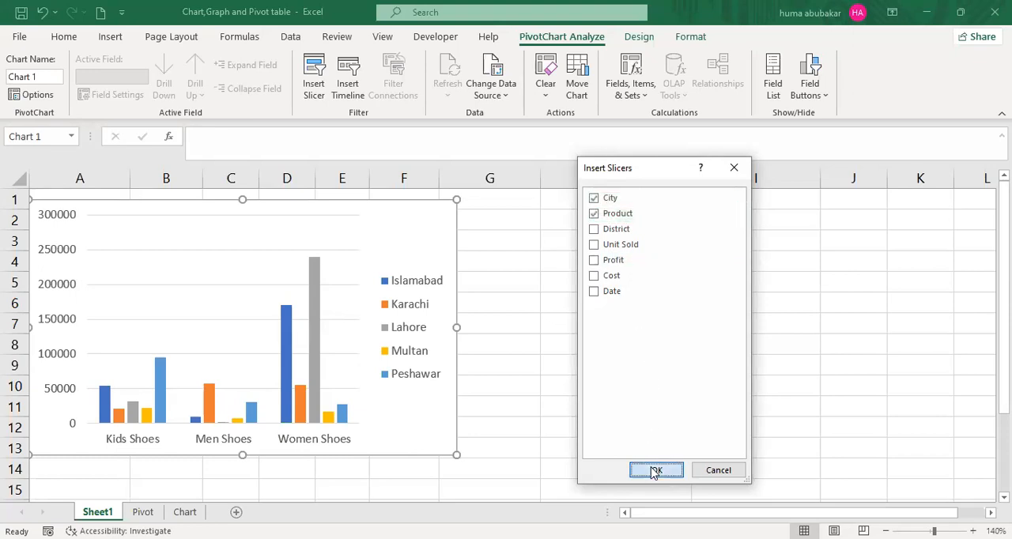
drag(554, 205, 568, 204)
drag(556, 269, 755, 215)
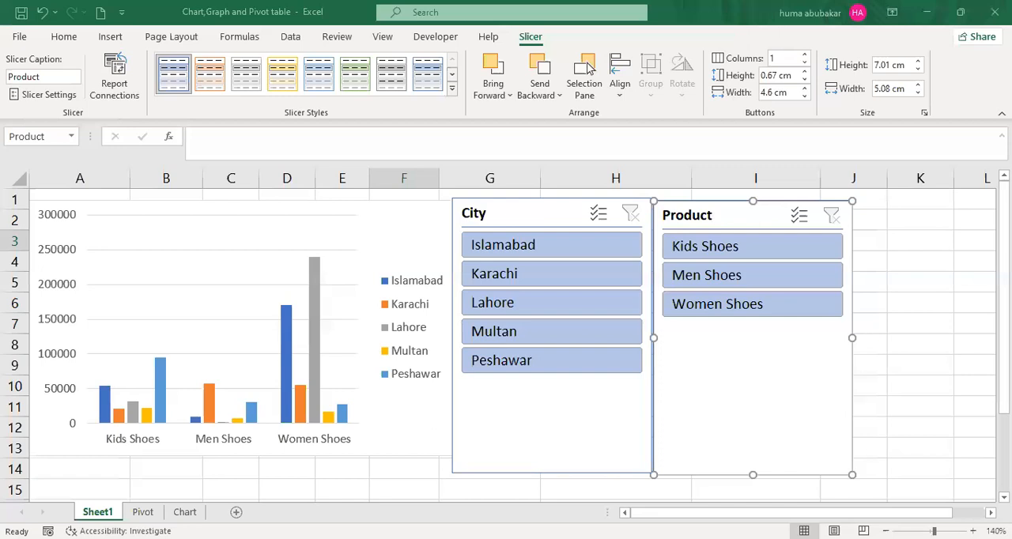
- Filter the PivotChart with the City slicer by Islamabad, Karachi, Lahore, Multan and Peshawar, one city at a time
click(569, 251)
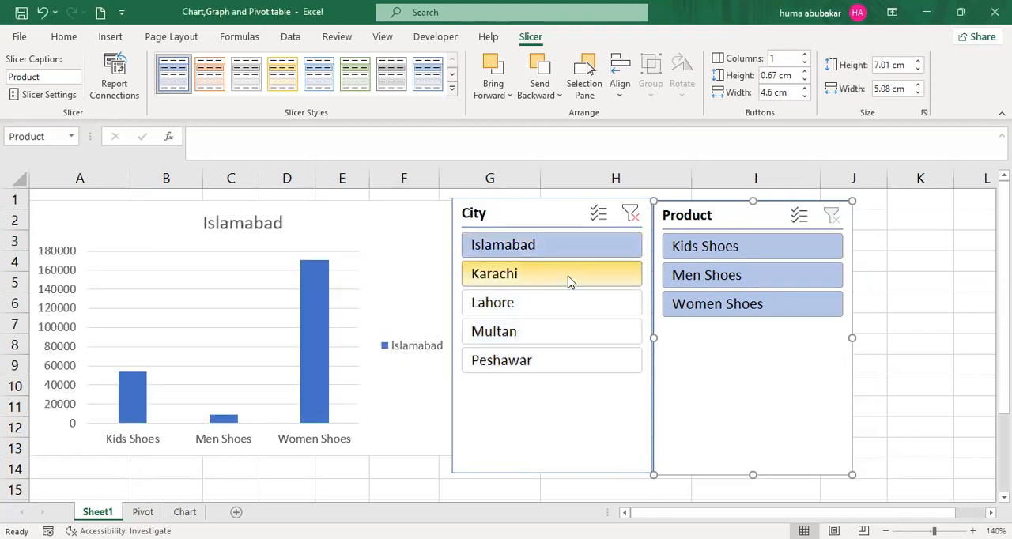
click(569, 279)
click(565, 310)
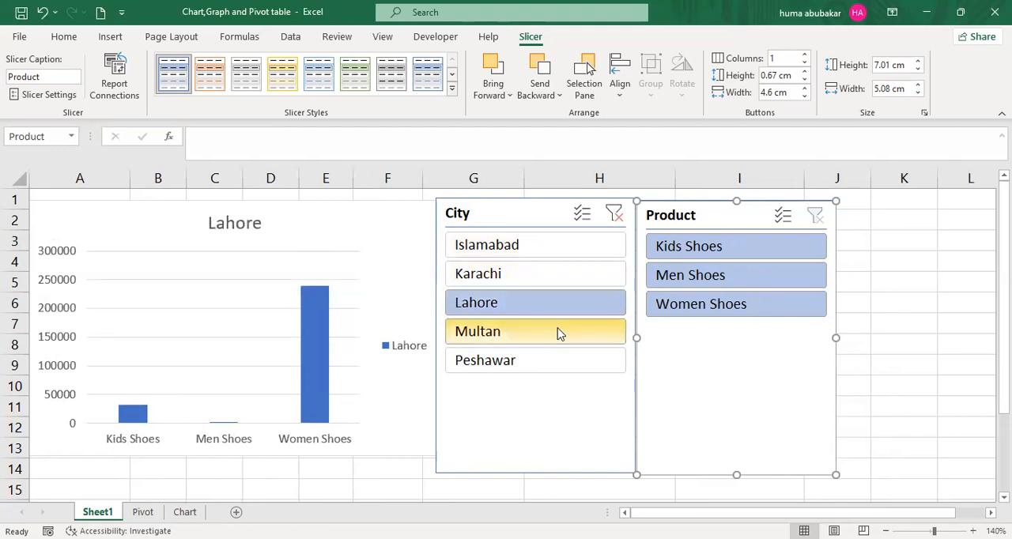
click(558, 332)
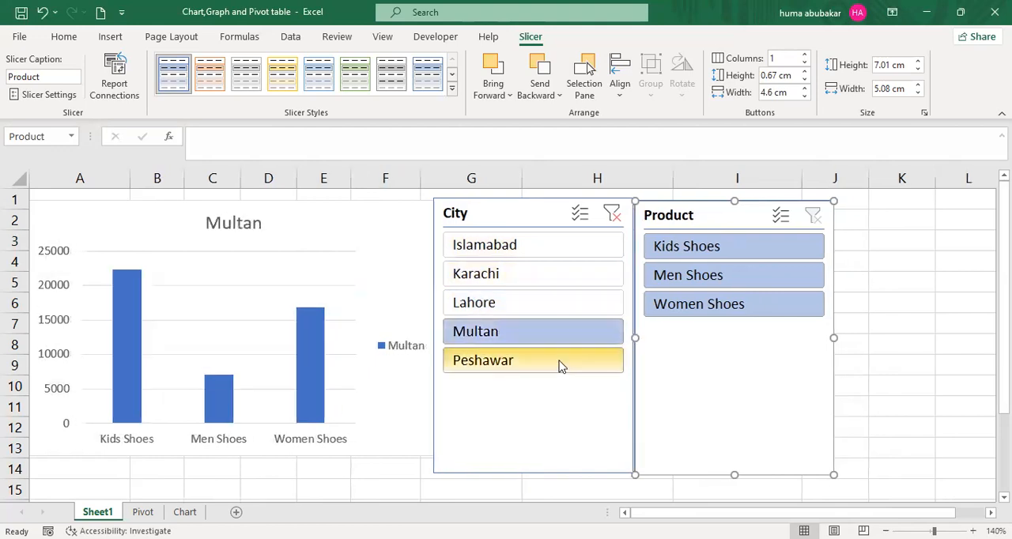
click(558, 366)
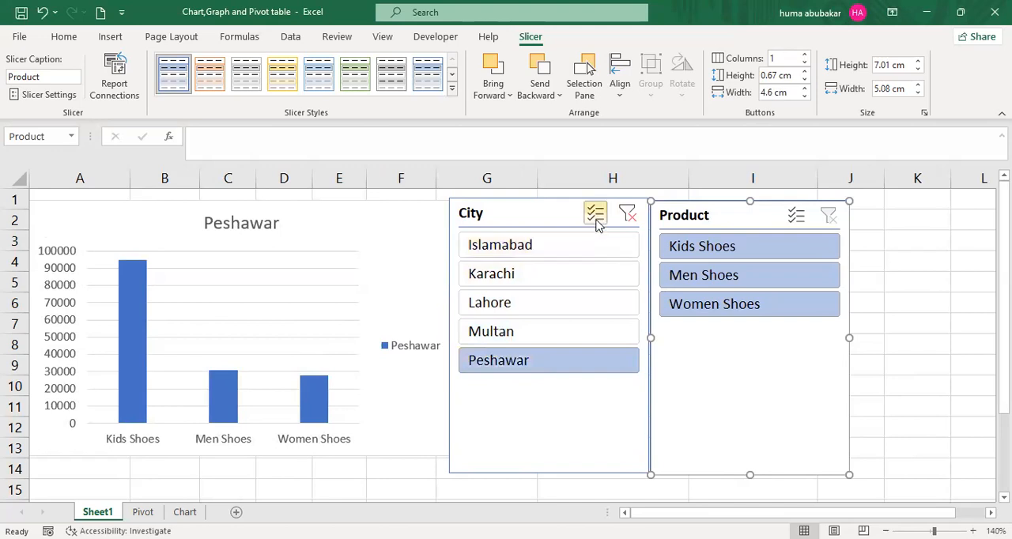
- Enable multiple selection in the City slicer and add Islamabad and Karachi to the Peshawar selection
click(597, 226)
click(572, 245)
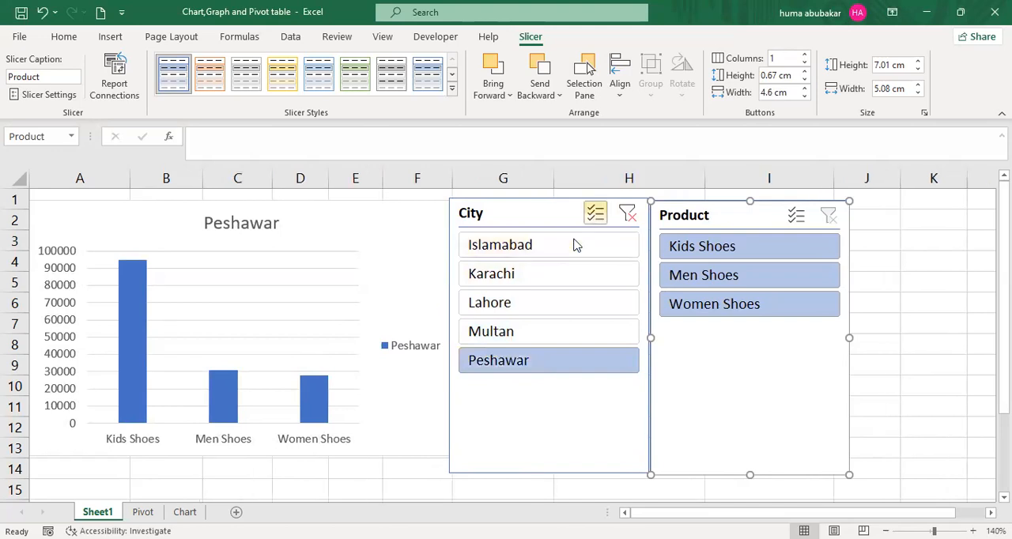
click(574, 275)
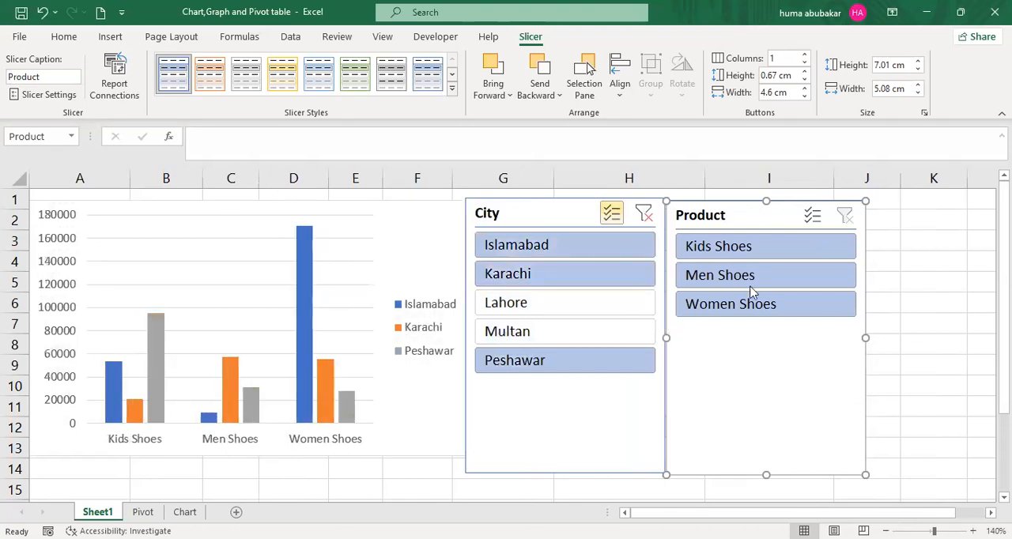
- Filter the PivotChart by Women Shoes with the Product slicer, enable multiple selection and add Kids Shoes
click(771, 305)
click(770, 305)
click(771, 305)
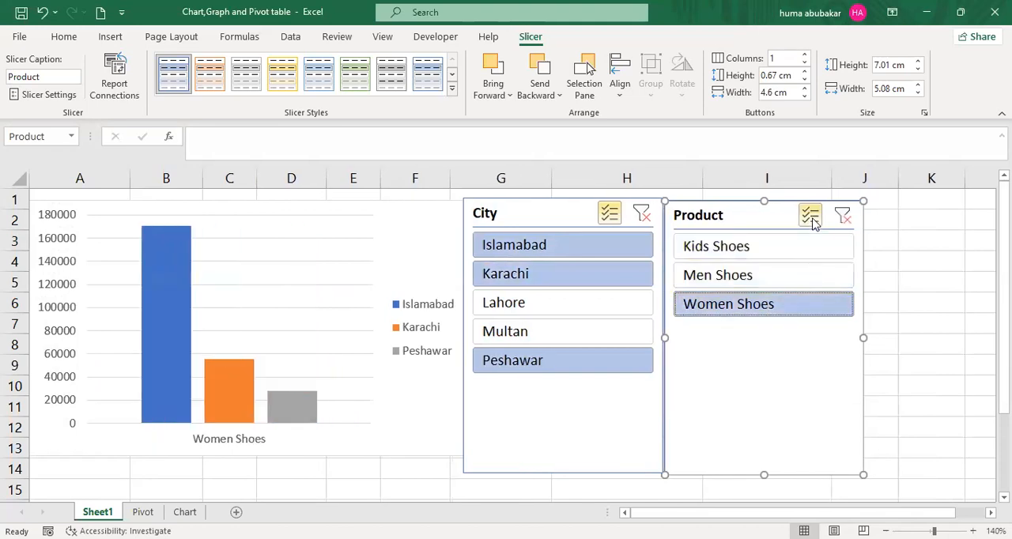
click(771, 253)
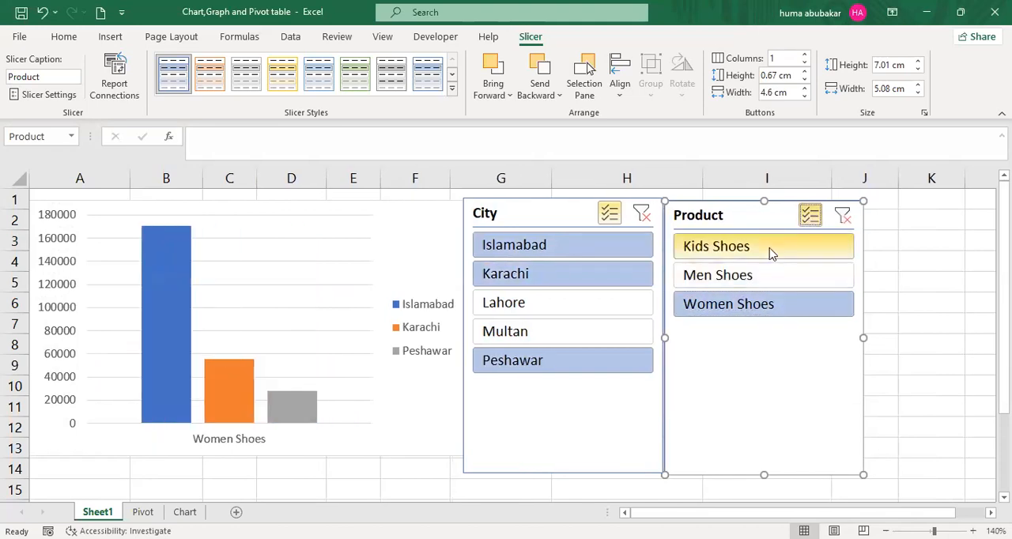
ctrl+click(771, 247)
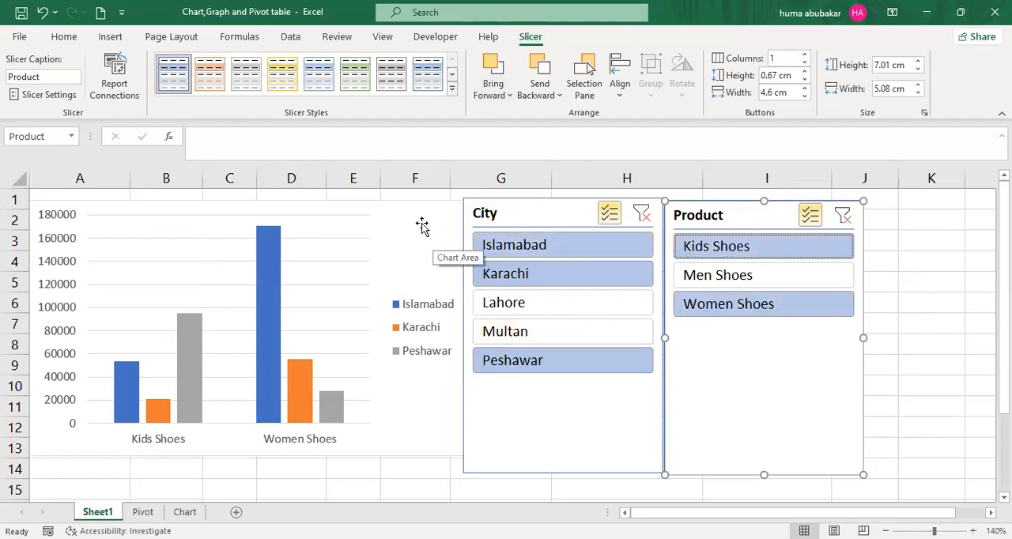
- Shift the PivotChart slightly upward and add Lahore and Multan to the City slicer selection
drag(421, 222, 260, 208)
click(598, 306)
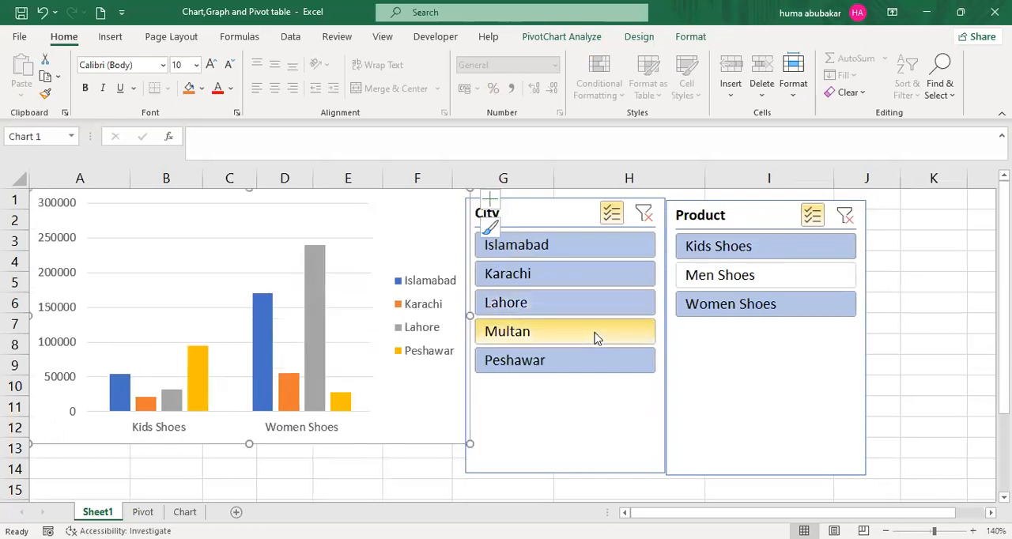
click(596, 338)
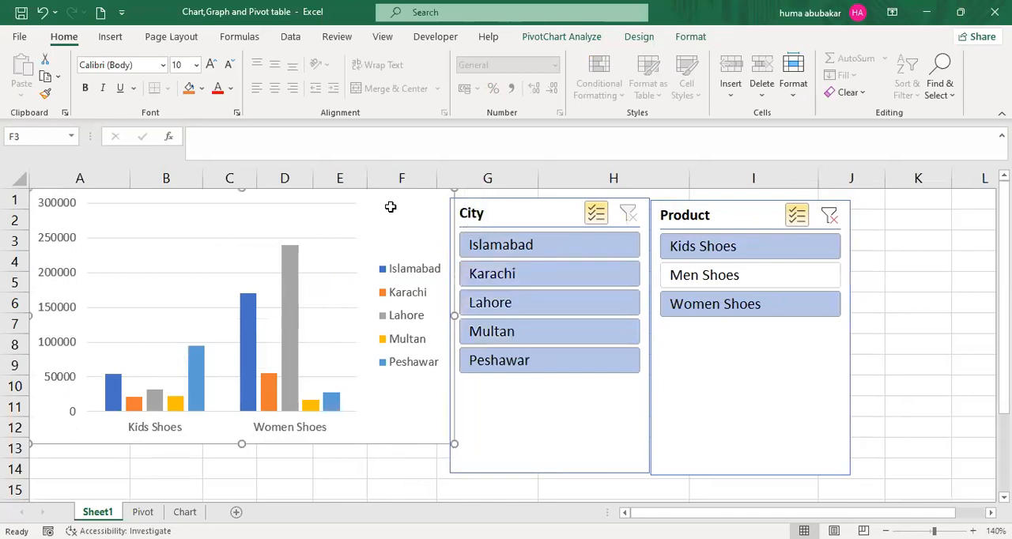
- Delete the PivotChart and the City and Product slicers from Sheet1
key(Delete)
click(511, 215)
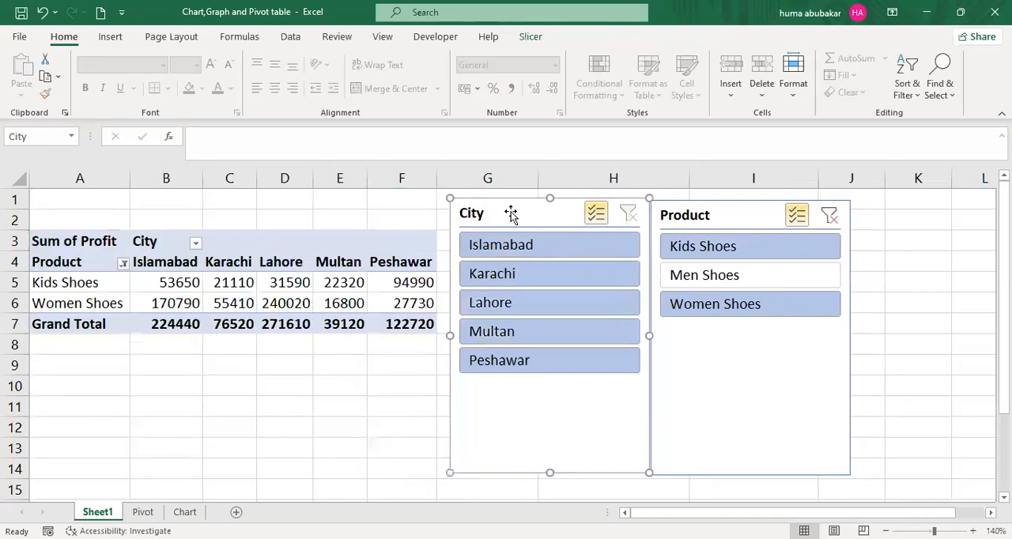
key(Delete)
click(741, 215)
key(Delete)
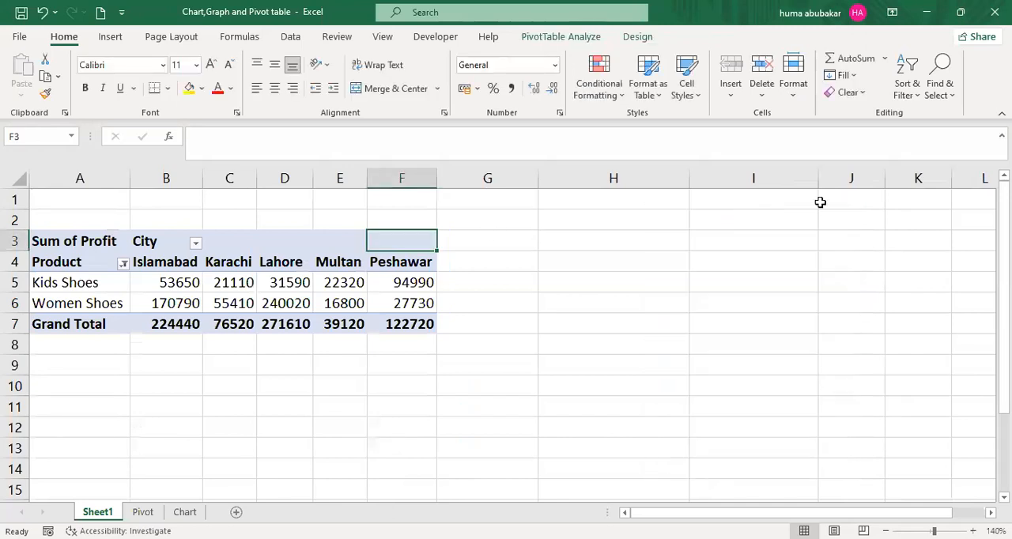
- Restore the Product slicer to clear its filter, and delete the slicer again
key(ctrl+z)
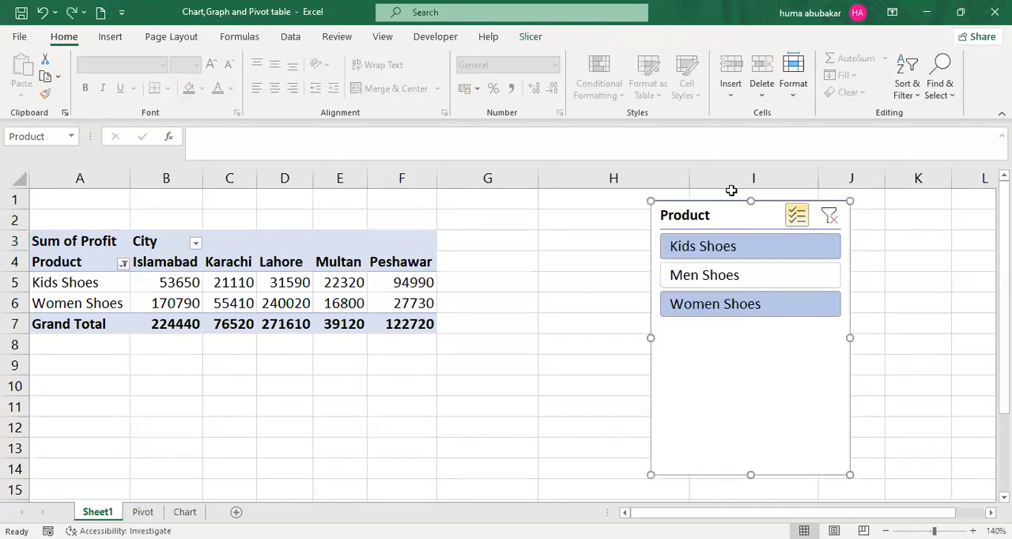
click(830, 218)
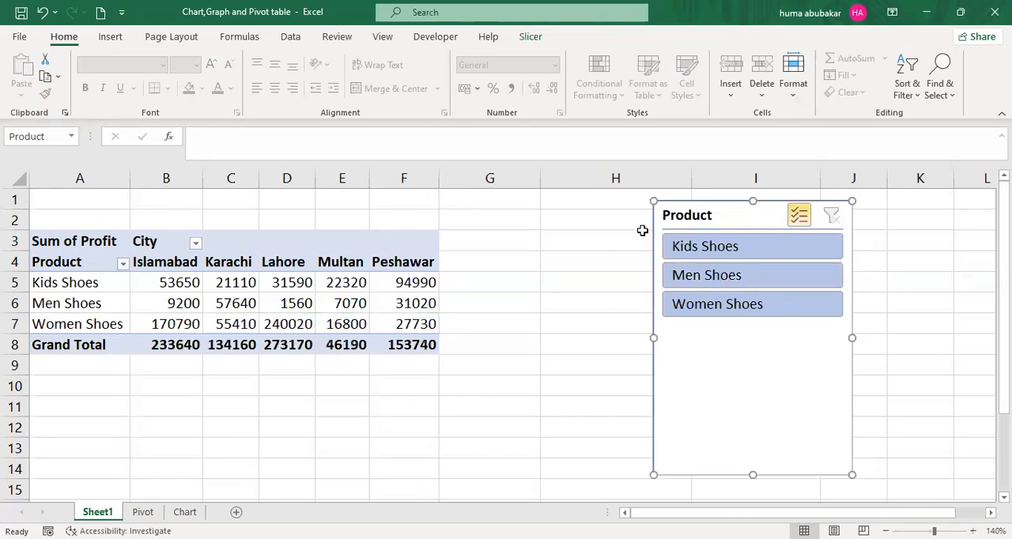
key(Delete)
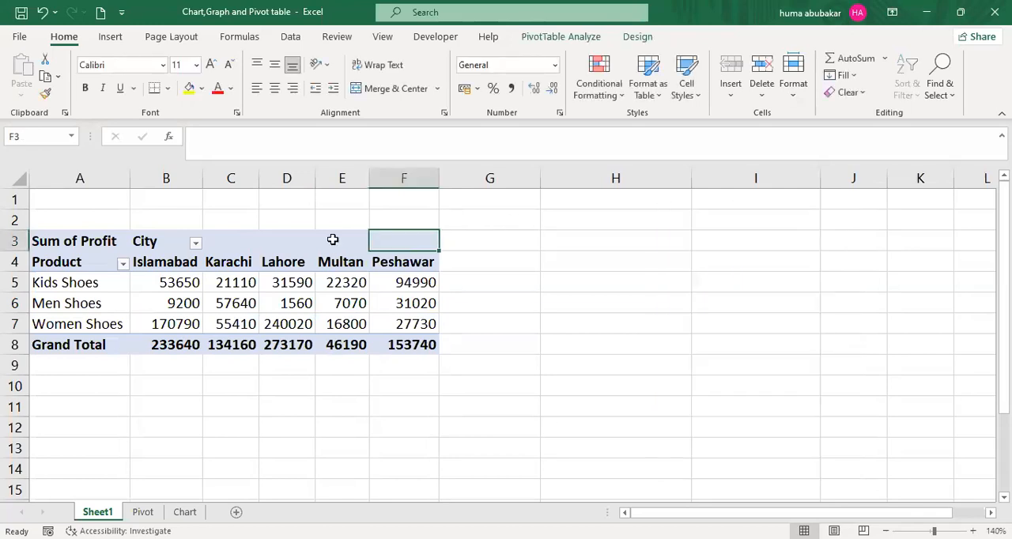
- Show the PivotTable field list and remove City, Product and Profit from the PivotTable
click(332, 237)
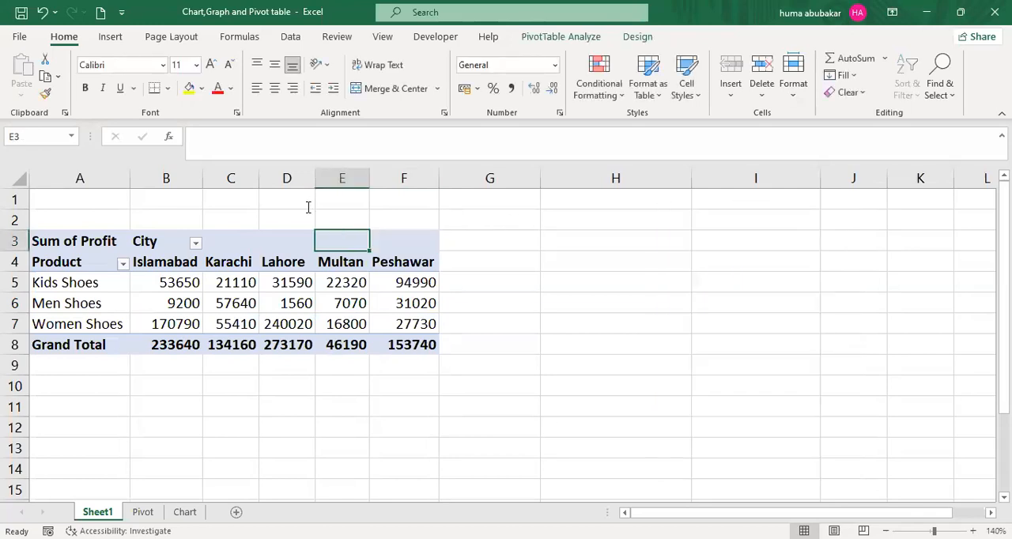
click(543, 37)
click(931, 60)
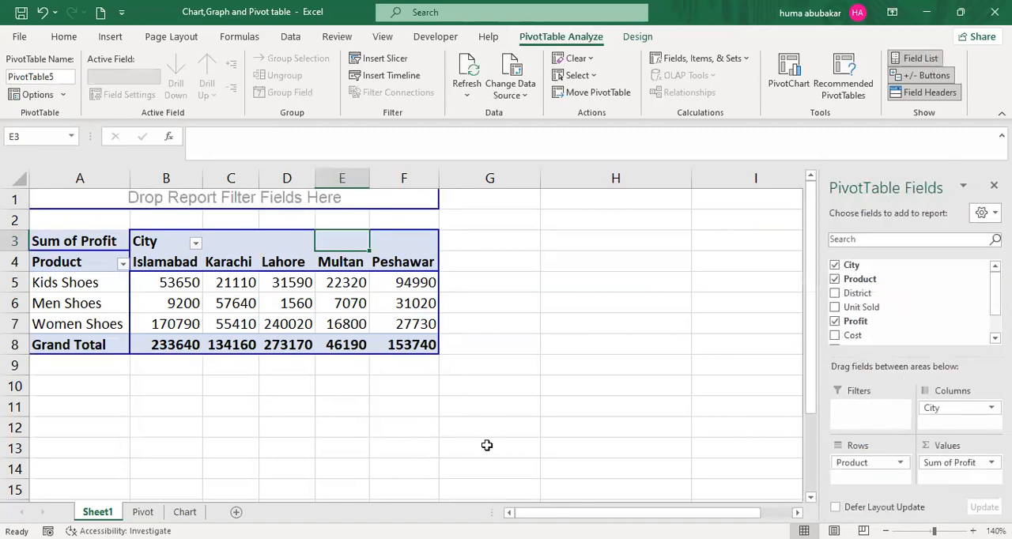
click(834, 267)
click(835, 279)
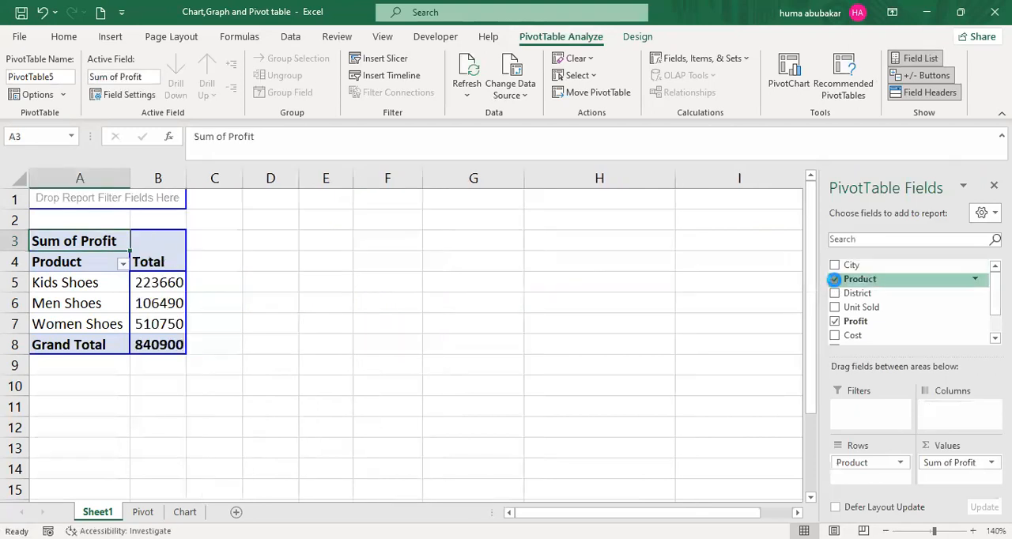
click(835, 322)
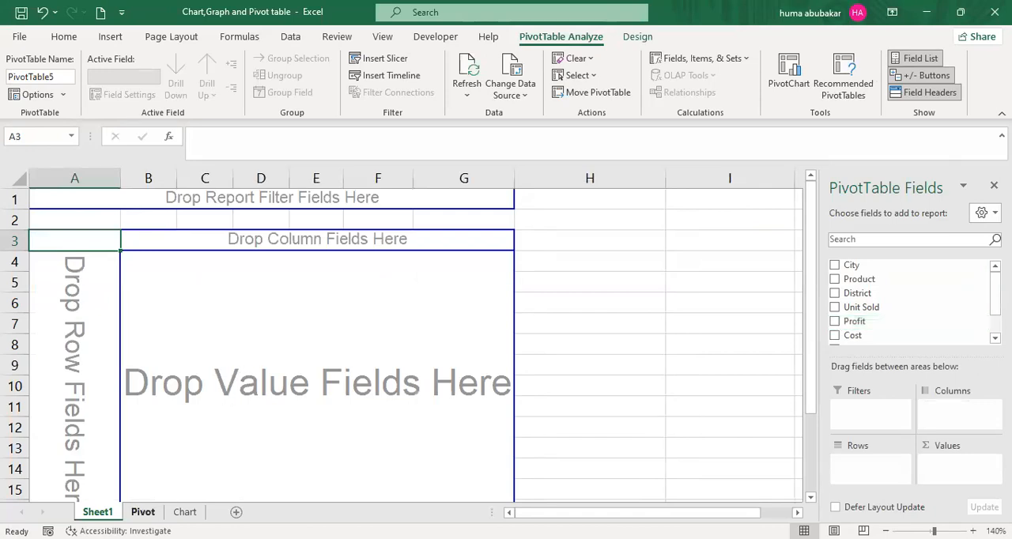
- Review the shoe sales source data on the Pivot sheet and return to Sheet1
click(143, 512)
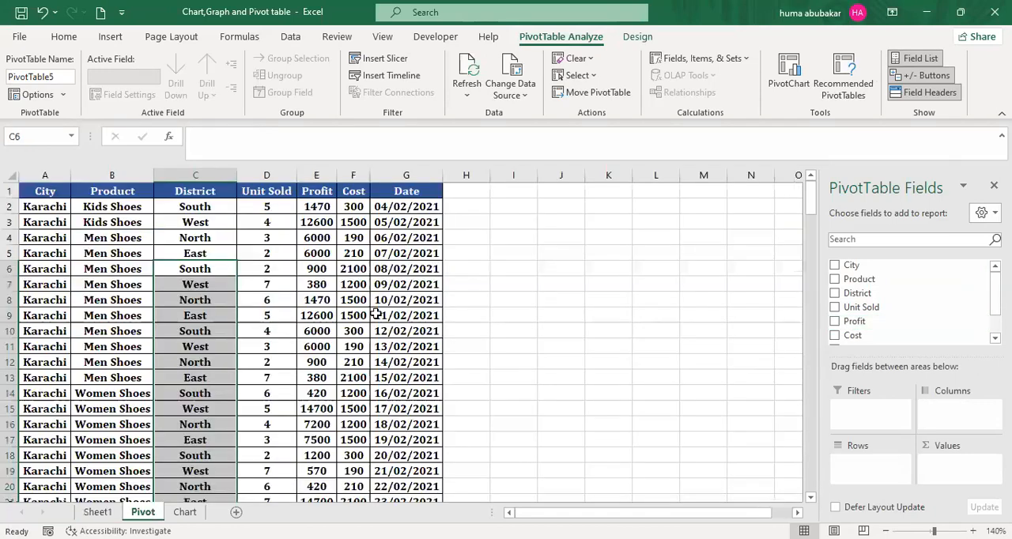
click(511, 299)
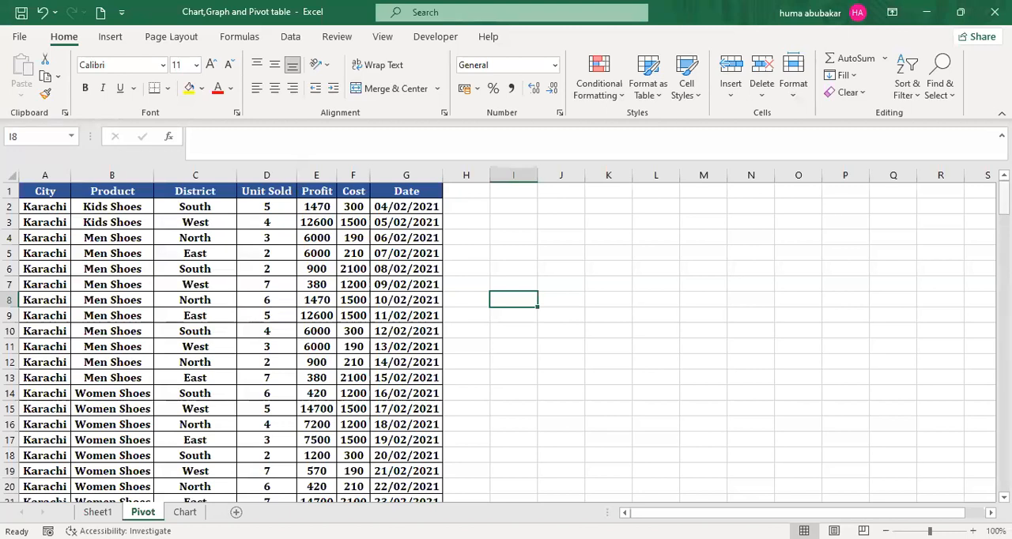
click(96, 512)
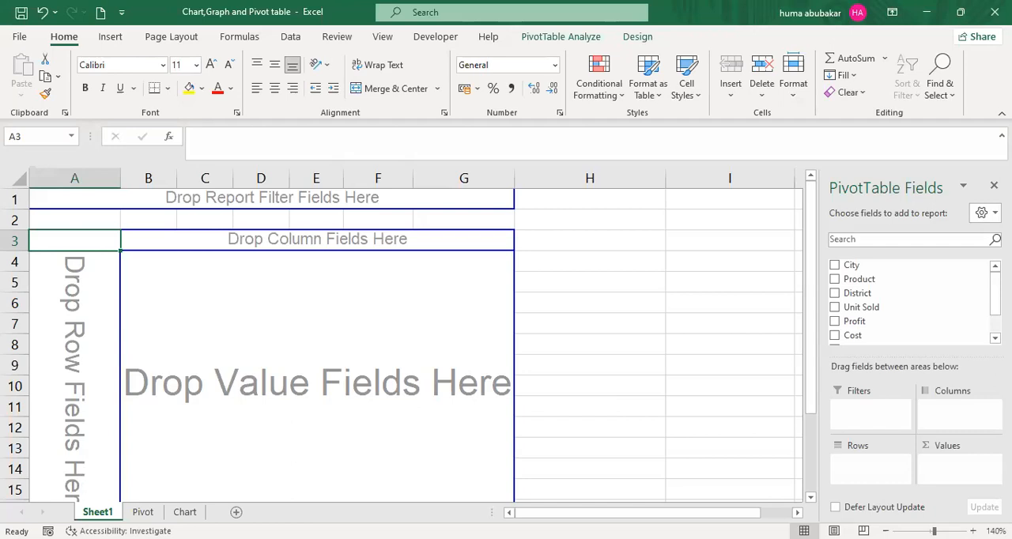
- Create a copy of Sheet1 at the end of the workbook
right_click(96, 512)
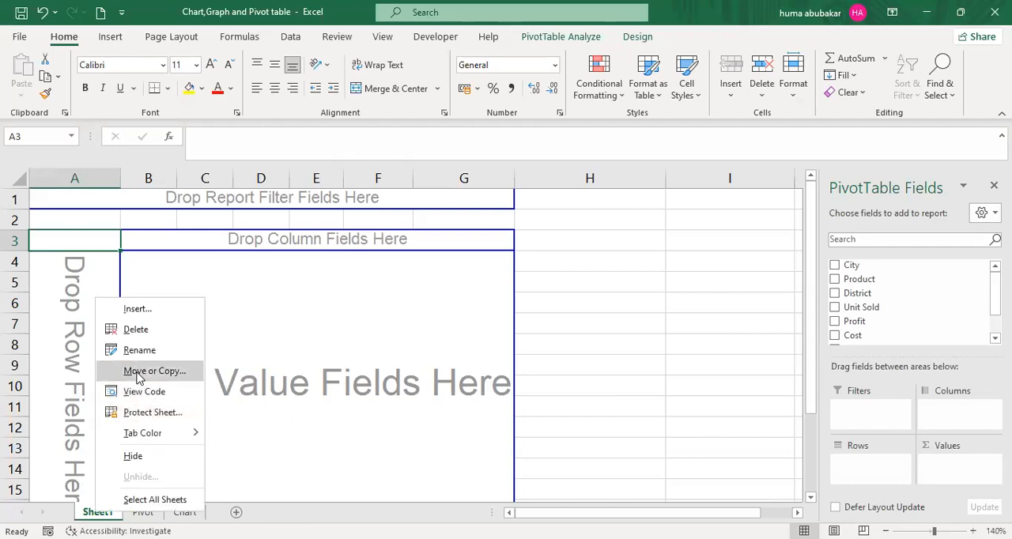
click(139, 372)
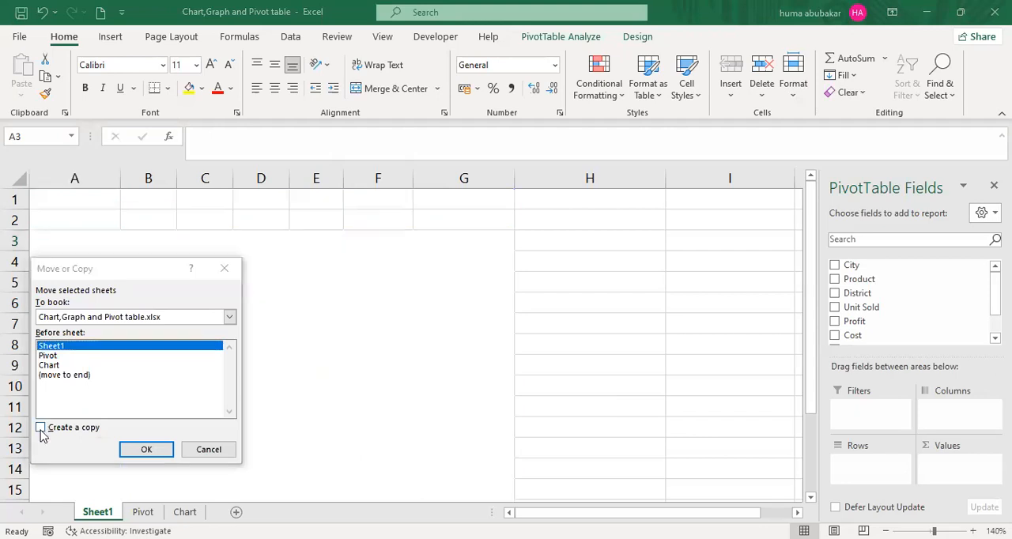
click(41, 429)
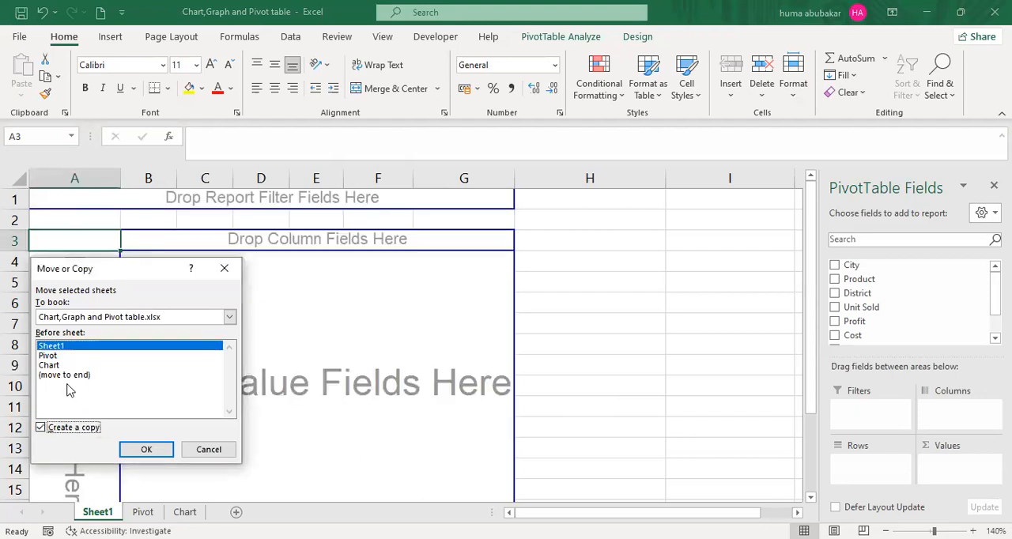
click(68, 377)
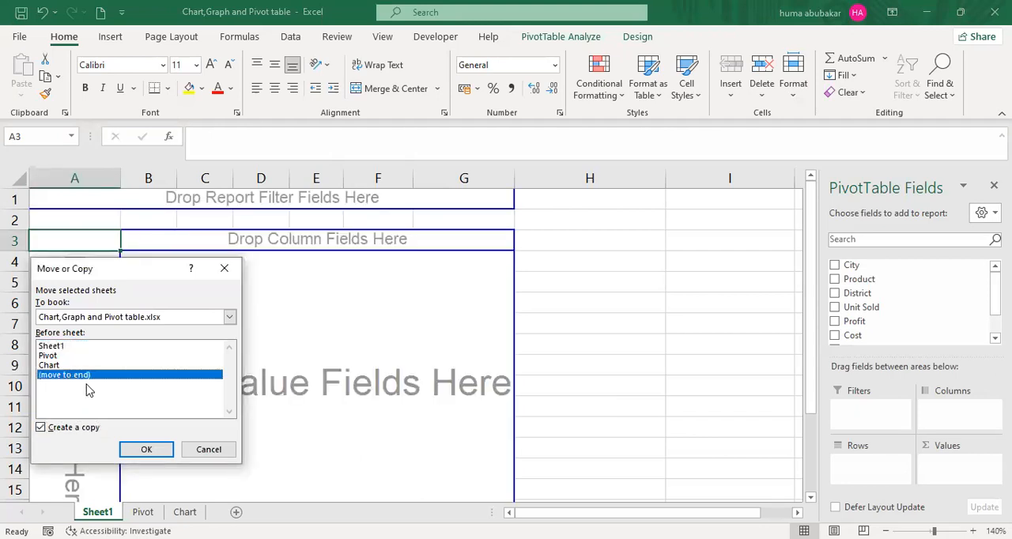
click(133, 455)
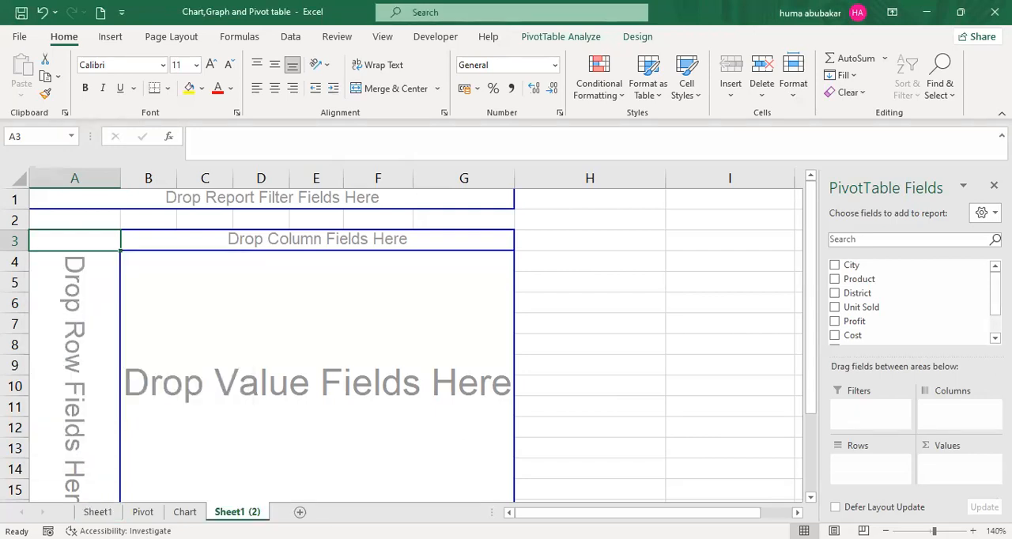
- Return to Sheet1 and lay out its PivotTable with City as report filter, Product as rows and Profit as values
click(98, 512)
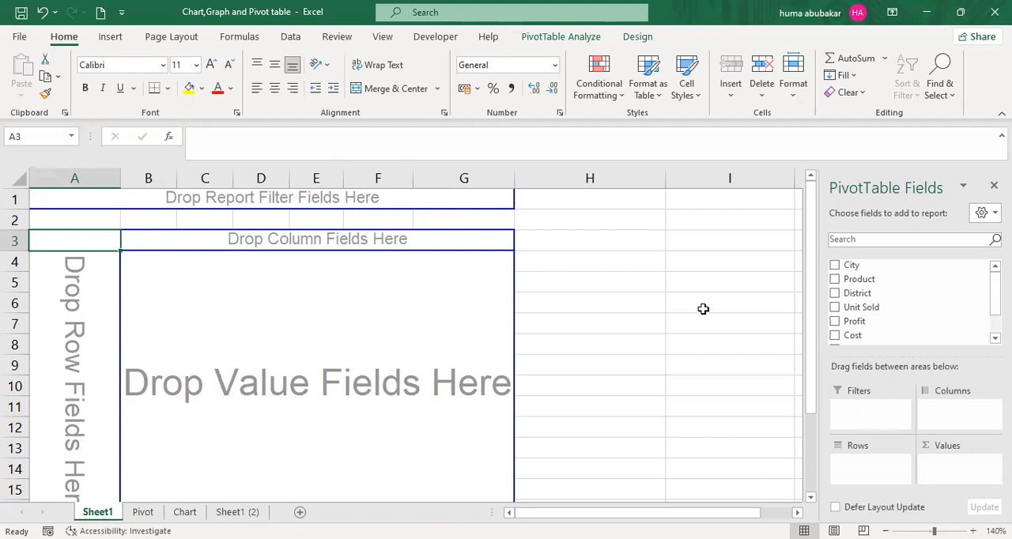
click(142, 512)
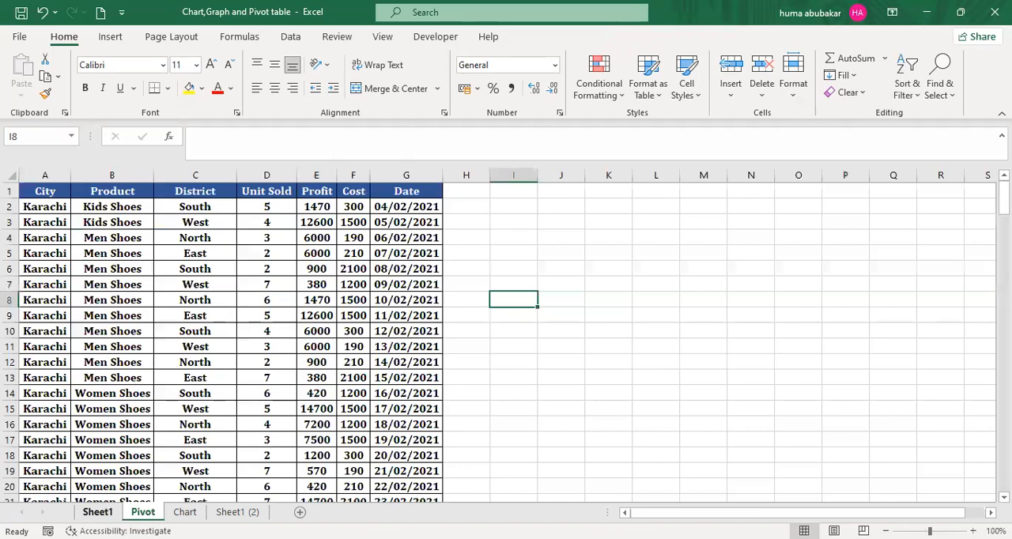
click(98, 513)
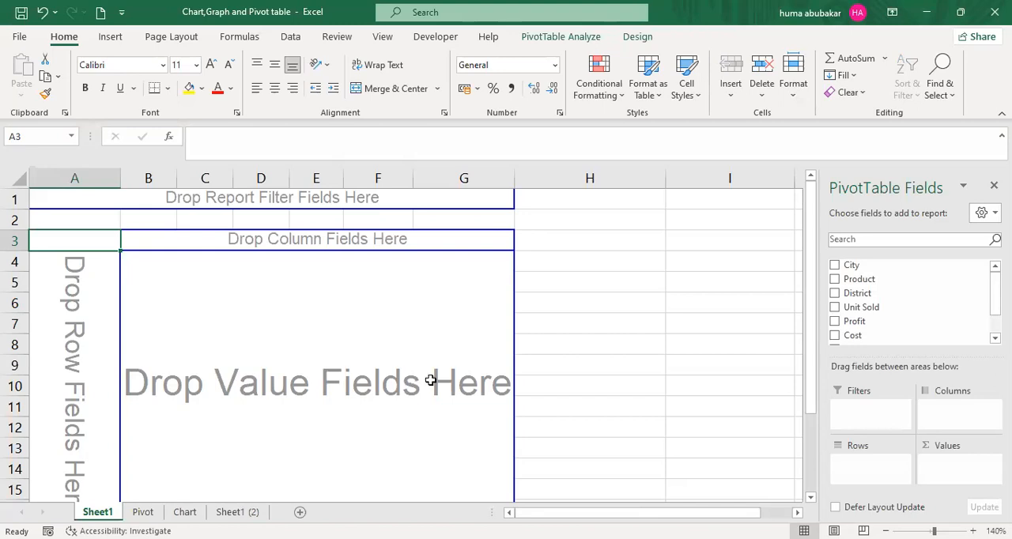
drag(849, 266, 416, 203)
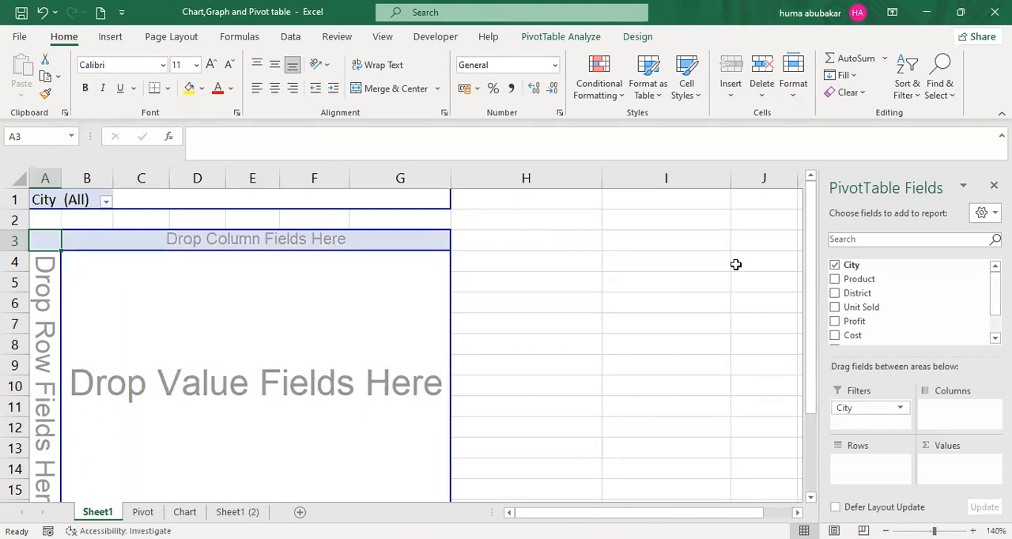
drag(872, 280, 46, 267)
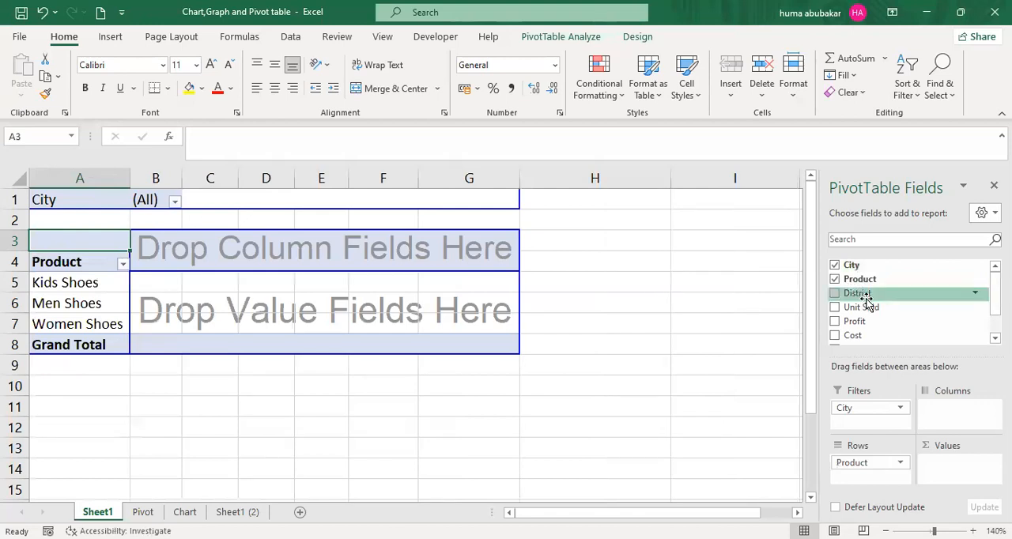
drag(853, 322, 172, 279)
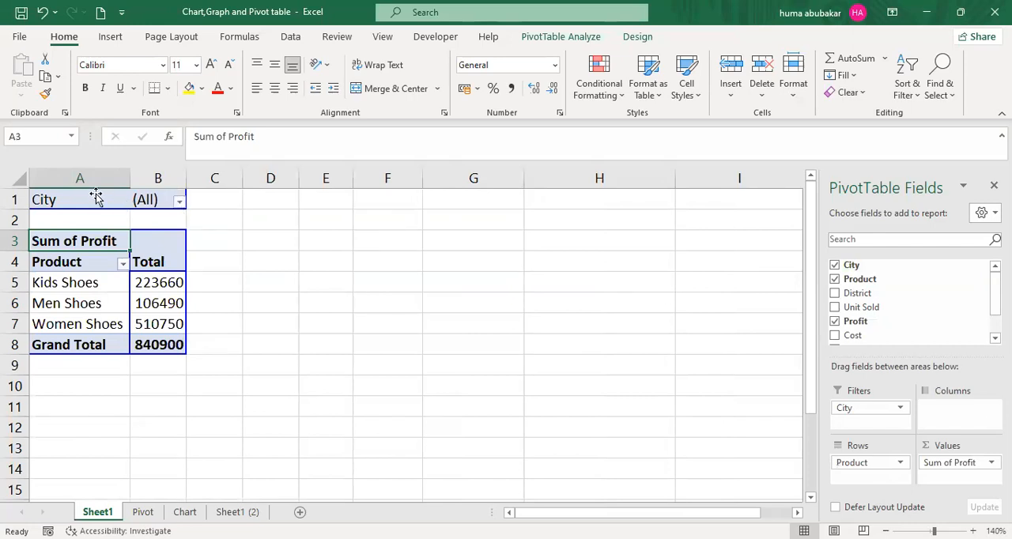
- Generate a separate report filter page for each City from the PivotTable
click(561, 37)
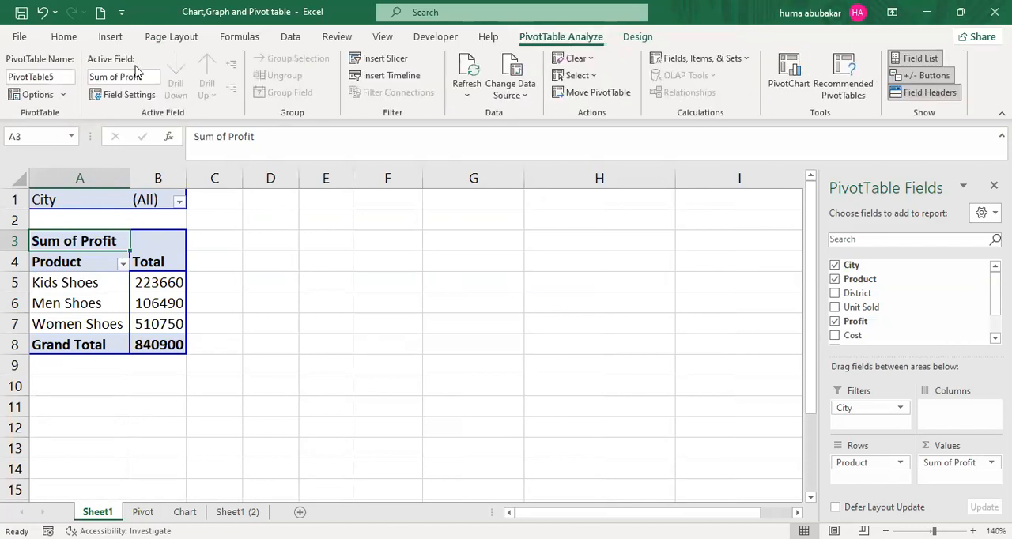
click(63, 95)
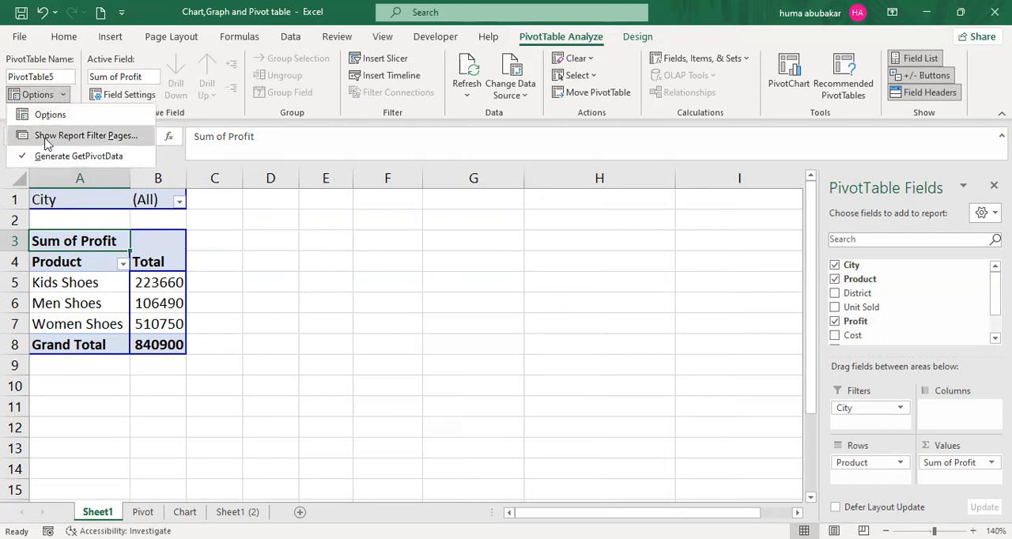
click(107, 136)
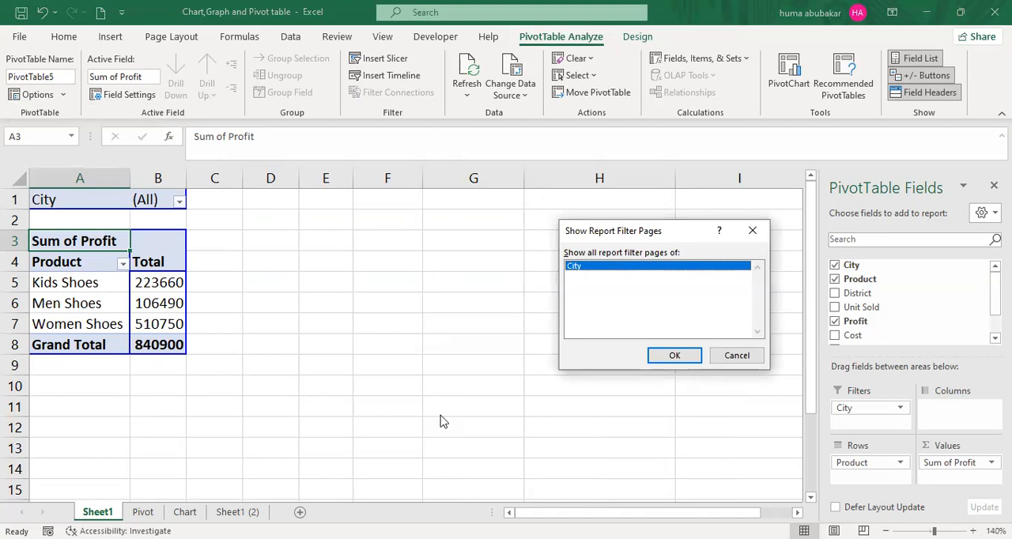
key(Return)
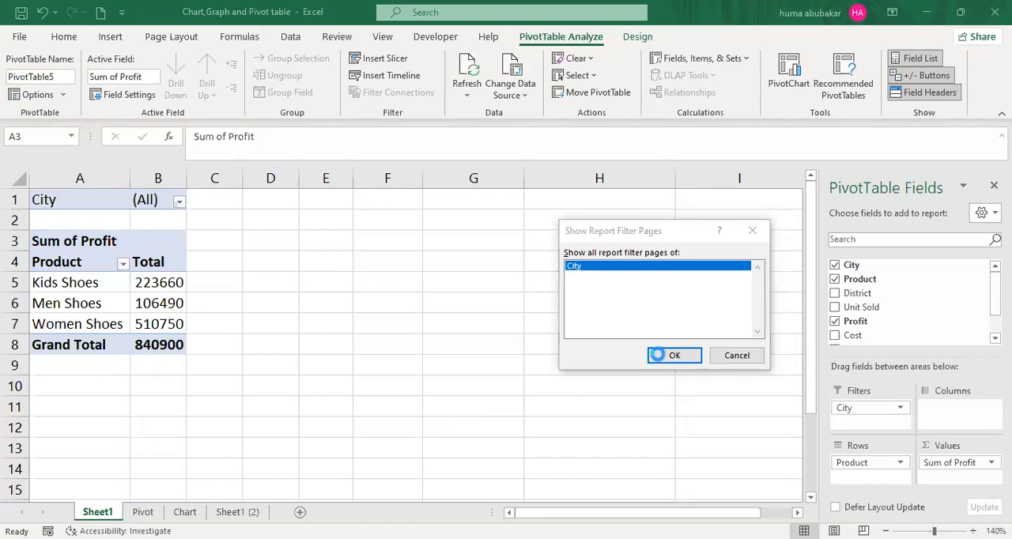
click(973, 530)
scroll(402, 343, up, 5)
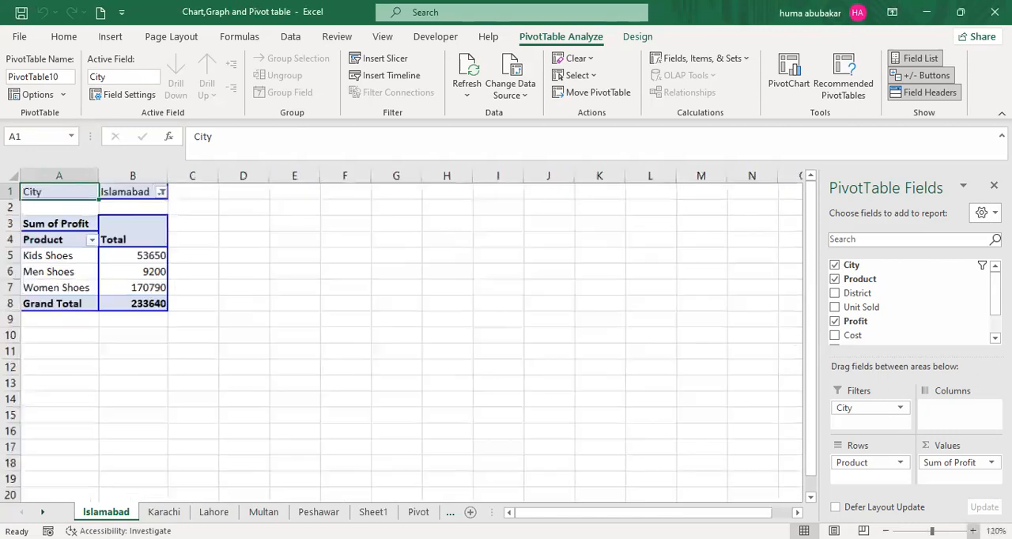
- Examine the profit by product on the Islamabad and Karachi report pages
scroll(403, 343, up, 1)
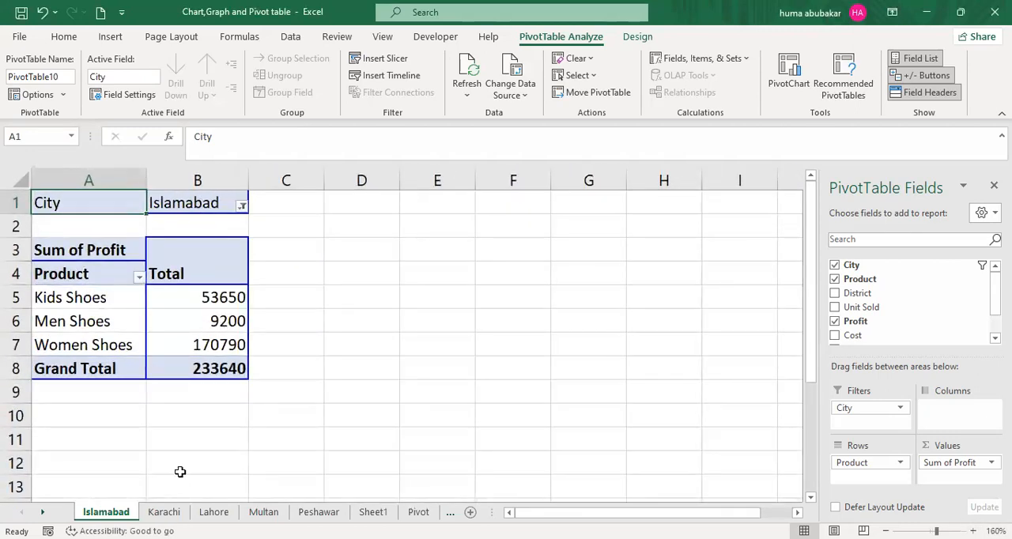
click(164, 512)
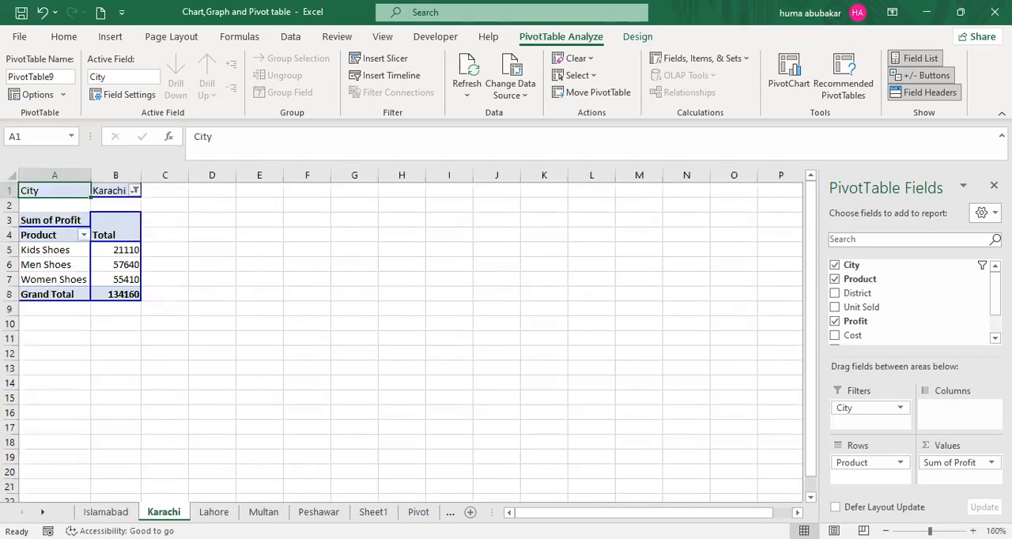
click(973, 531)
click(973, 531)
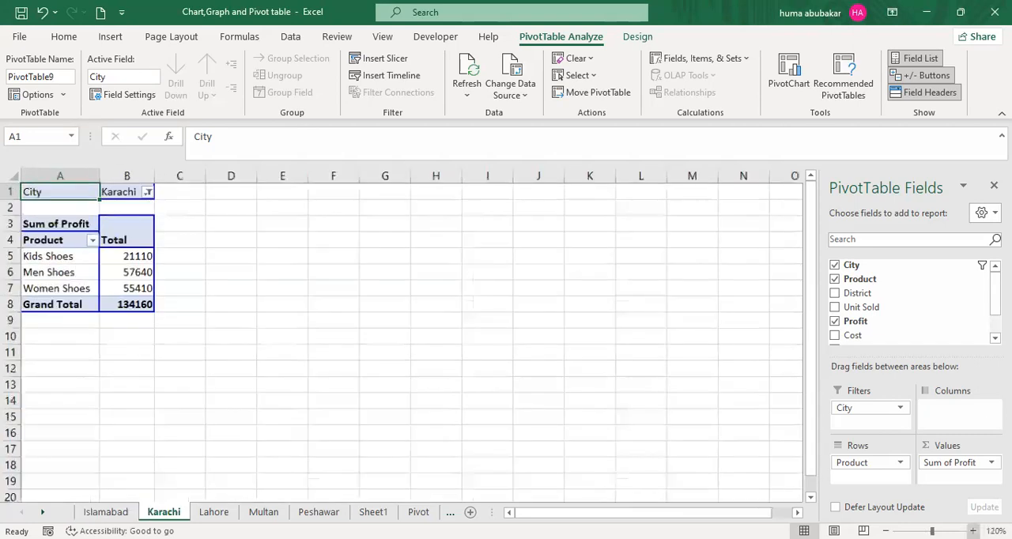
click(973, 531)
click(973, 531)
click(973, 531)
click(974, 531)
click(973, 531)
click(973, 531)
click(973, 531)
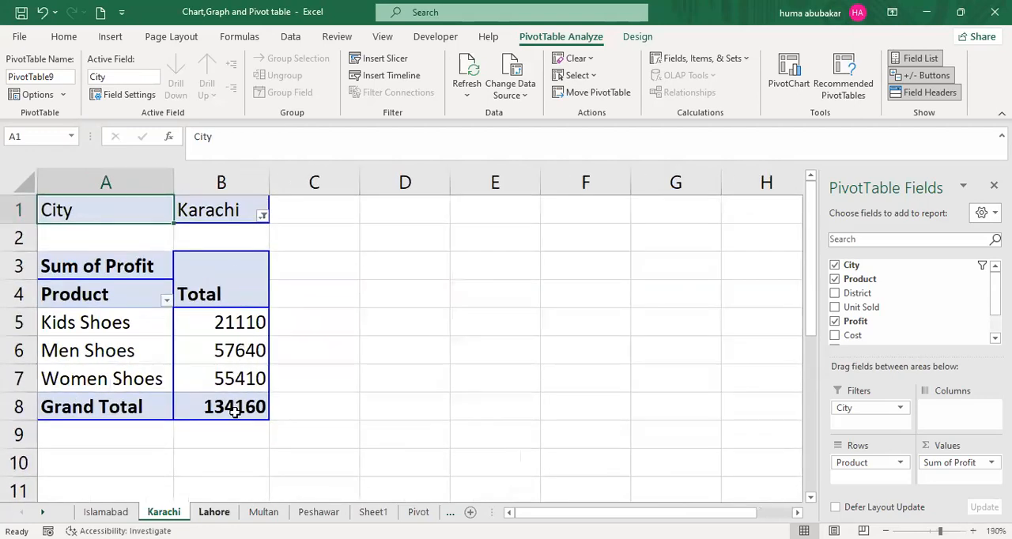
- Examine the profit by product on the Lahore and Multan report pages
click(214, 513)
click(973, 531)
click(973, 532)
click(973, 532)
click(973, 531)
click(973, 531)
click(974, 531)
click(973, 531)
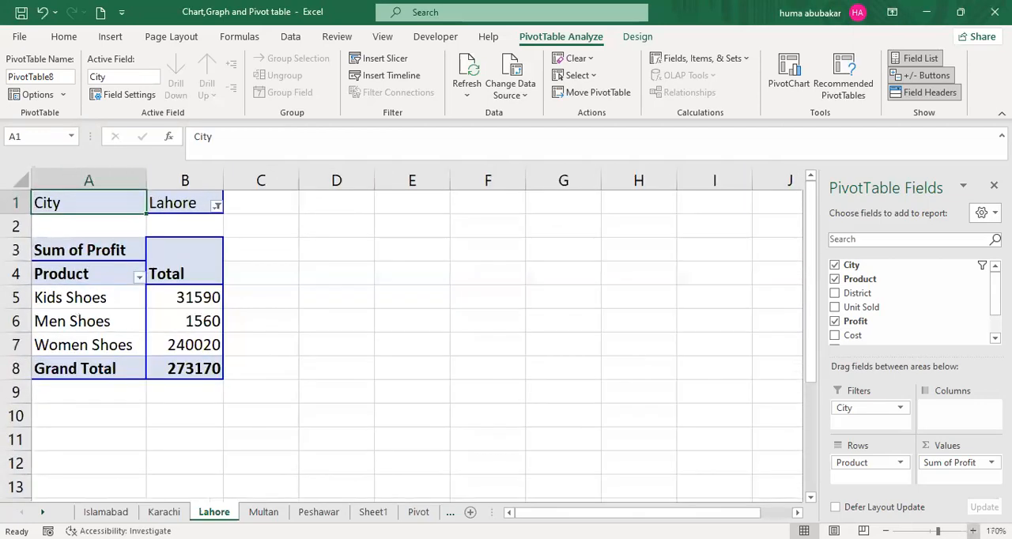
click(262, 513)
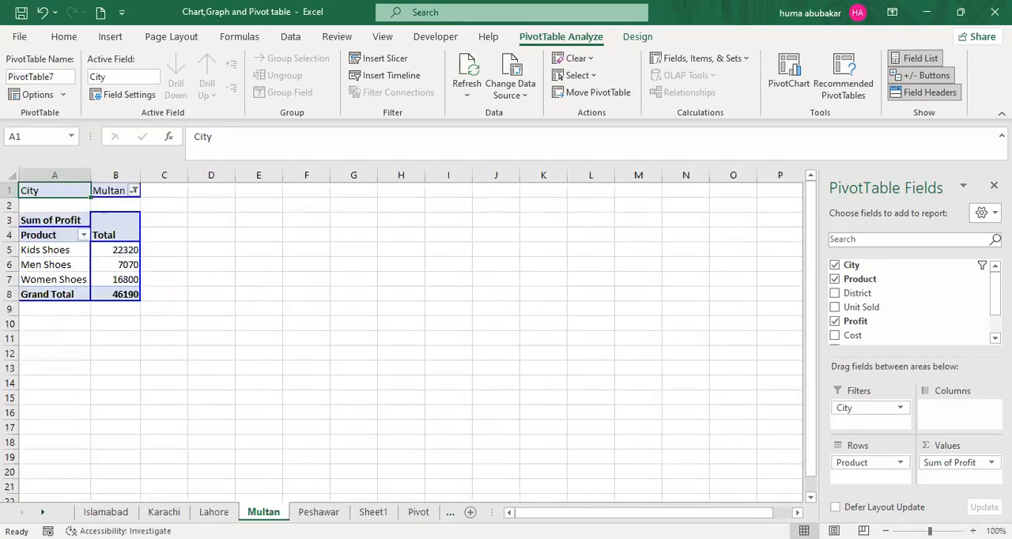
click(973, 531)
click(973, 532)
click(973, 531)
click(973, 531)
click(973, 531)
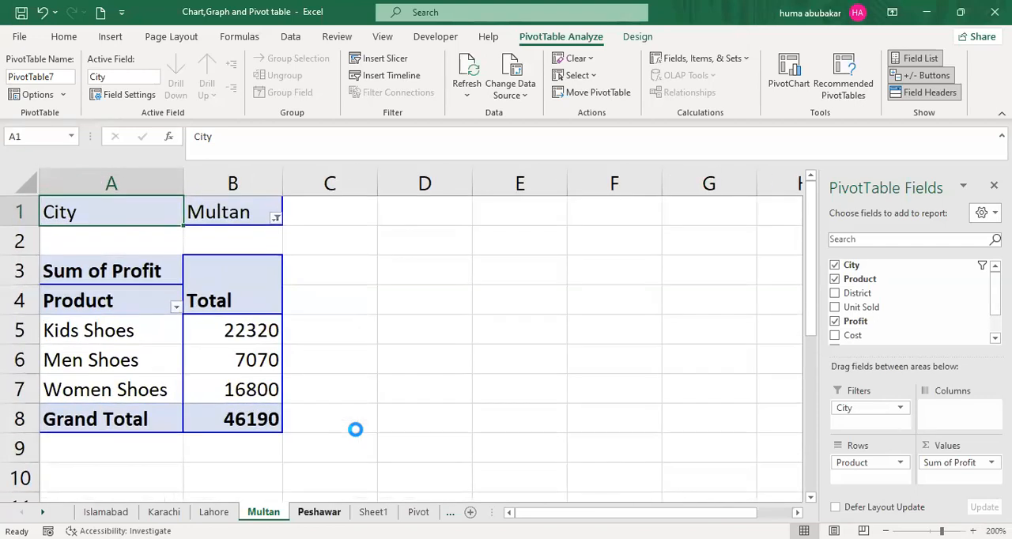
- Examine the Peshawar report page and go back through the other city pages to Islamabad
key(ctrl+Page_Down)
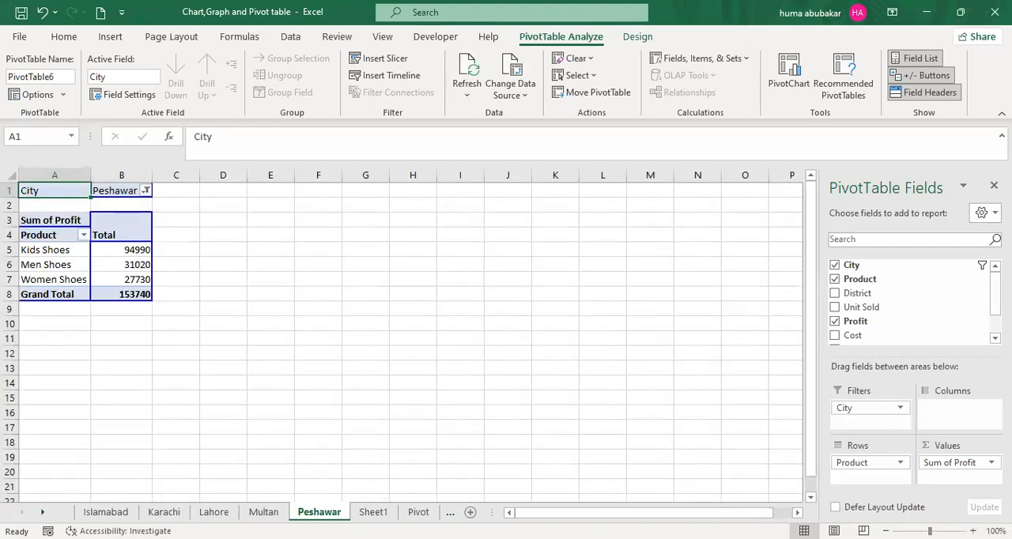
click(973, 531)
click(973, 532)
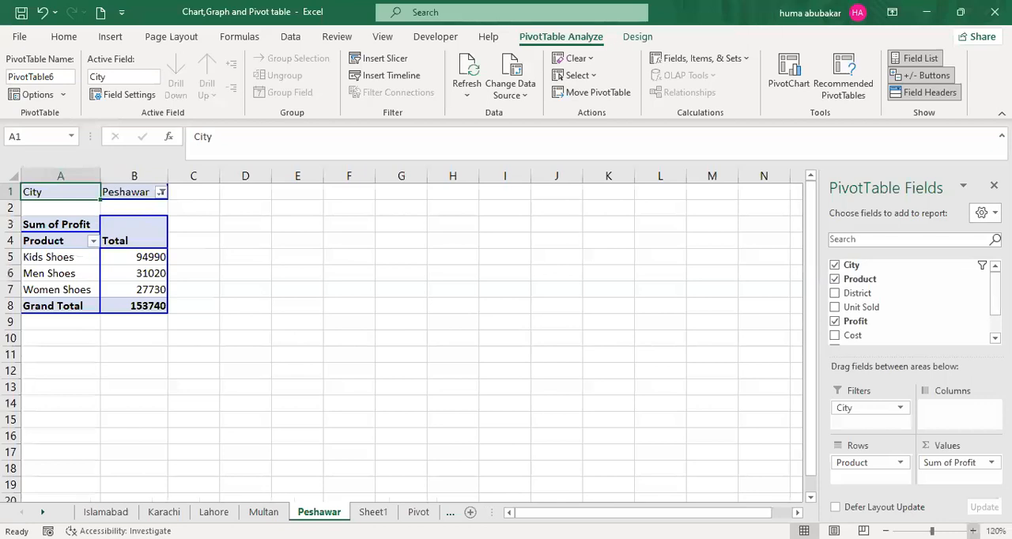
click(973, 531)
click(973, 531)
click(973, 531)
click(973, 531)
click(973, 532)
scroll(588, 293, up, 2)
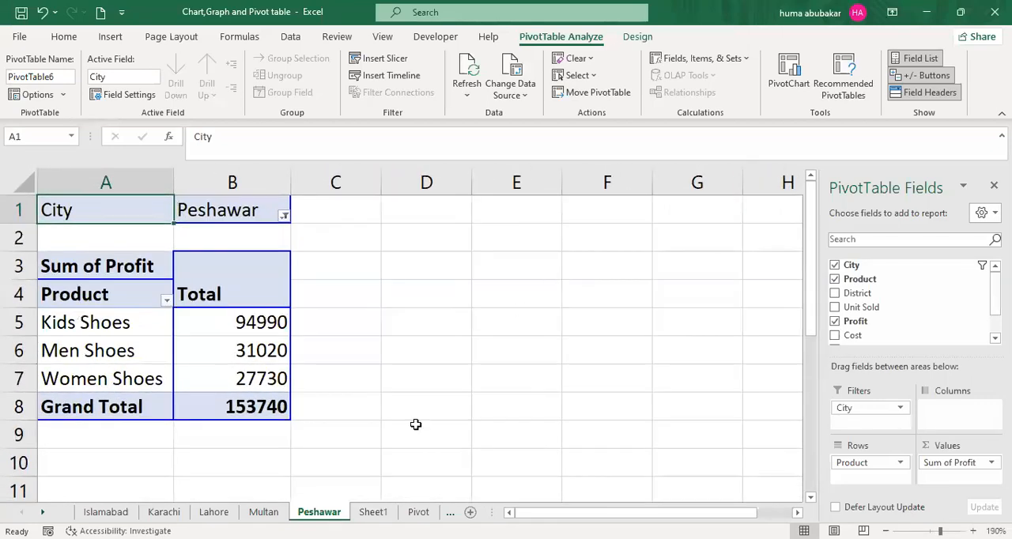
click(263, 511)
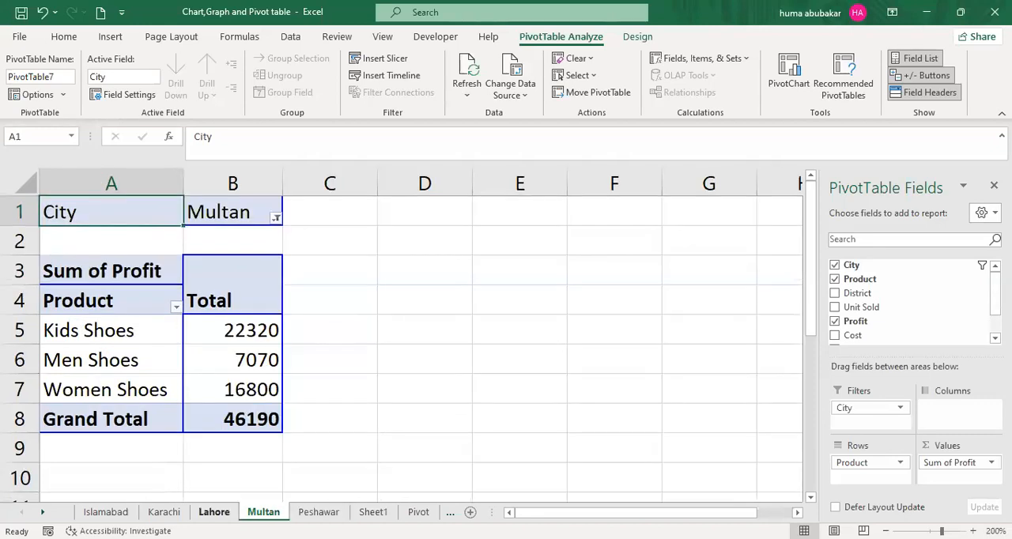
click(213, 511)
click(170, 512)
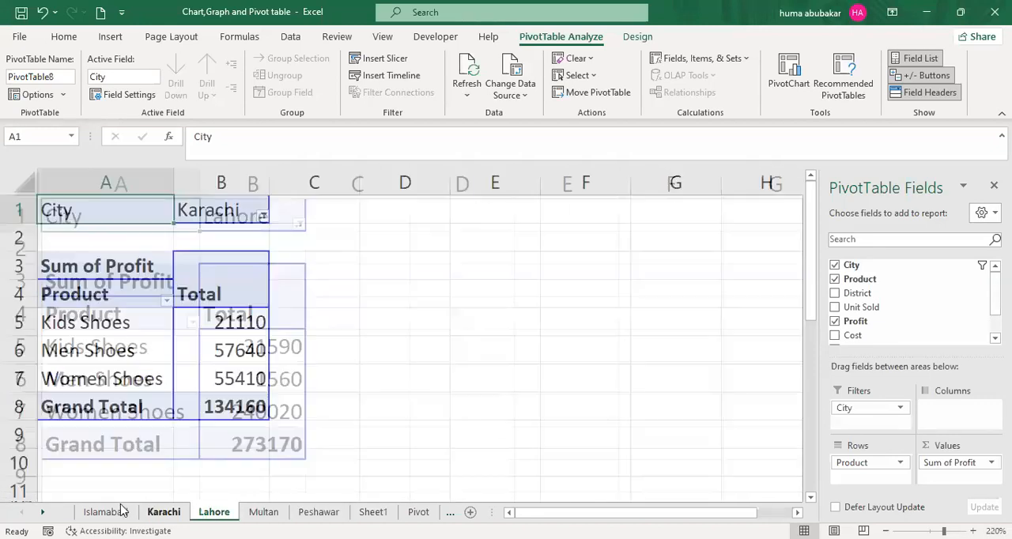
click(119, 511)
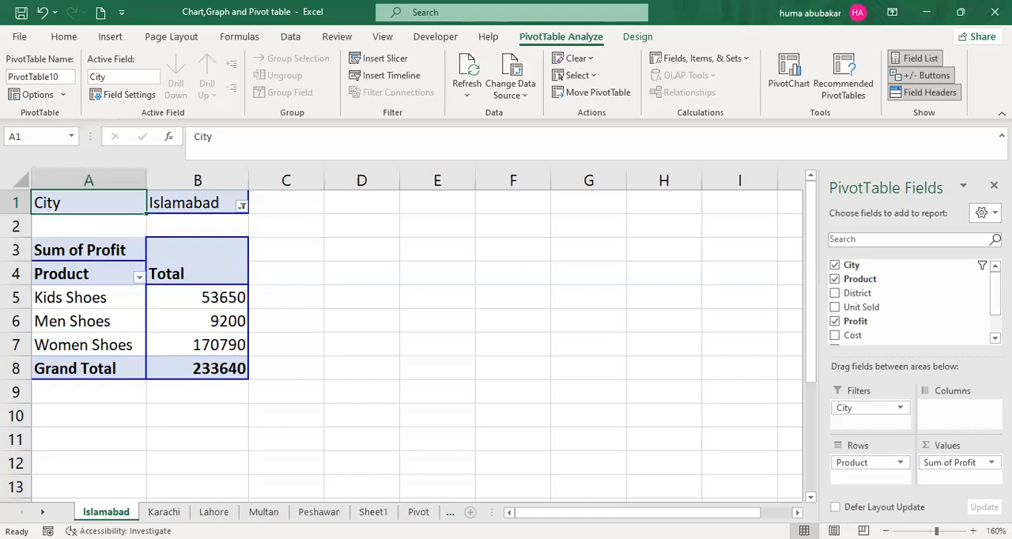
- Insert a new blank worksheet directly after the Islamabad sheet
click(470, 513)
ctrl+scroll(592, 274, up, 4)
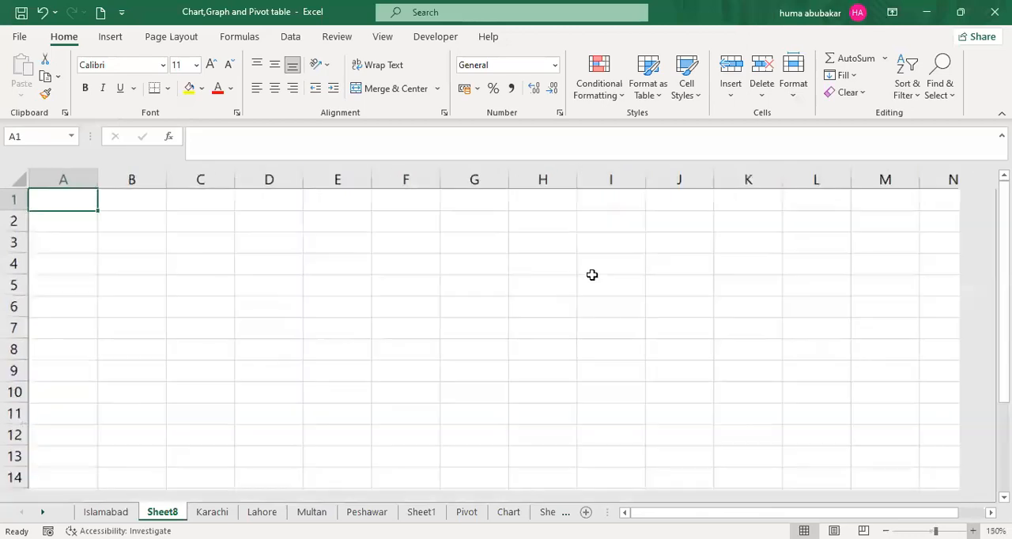
ctrl+scroll(591, 274, up, 1)
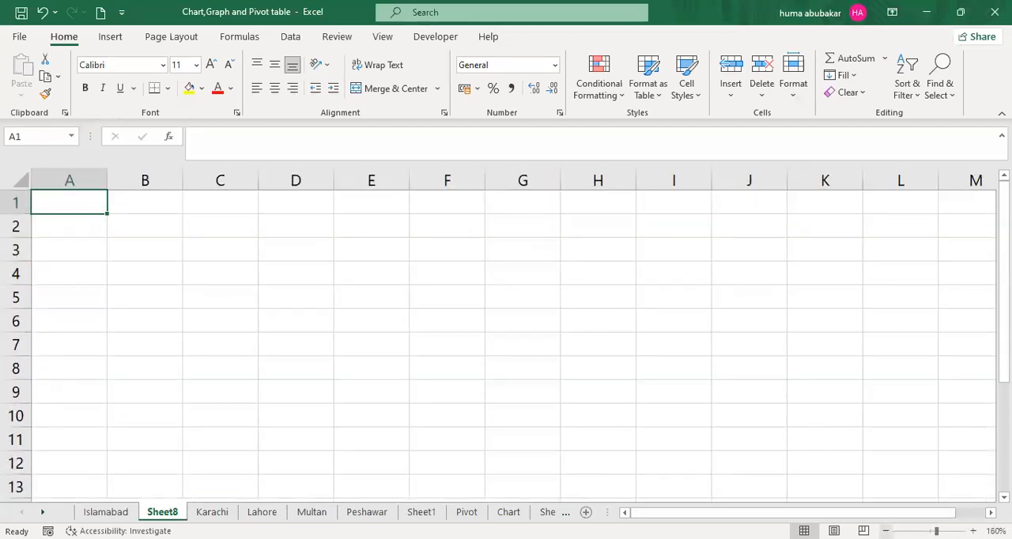
click(886, 530)
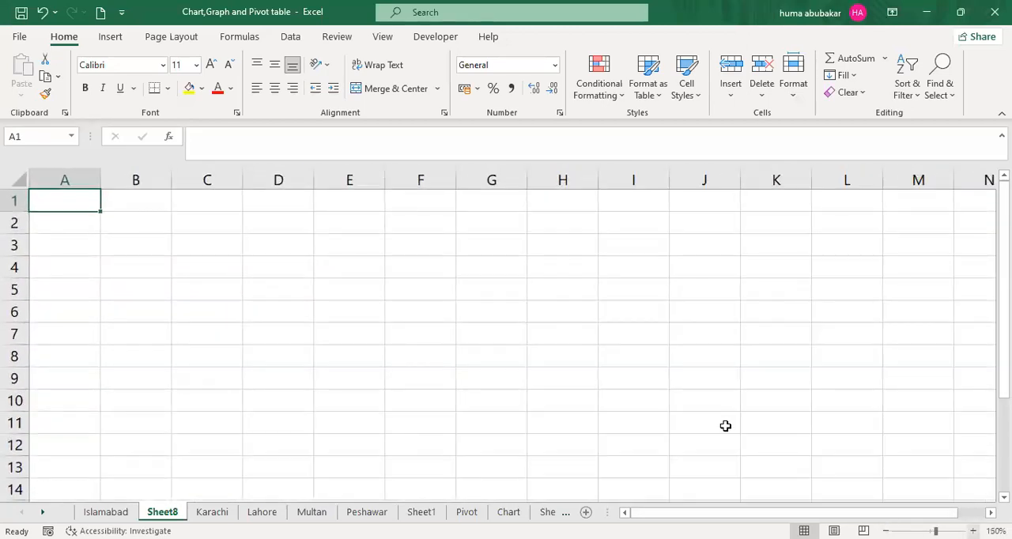
- Start a topic list on the new sheet with "Data Entry" in cell E3
click(343, 239)
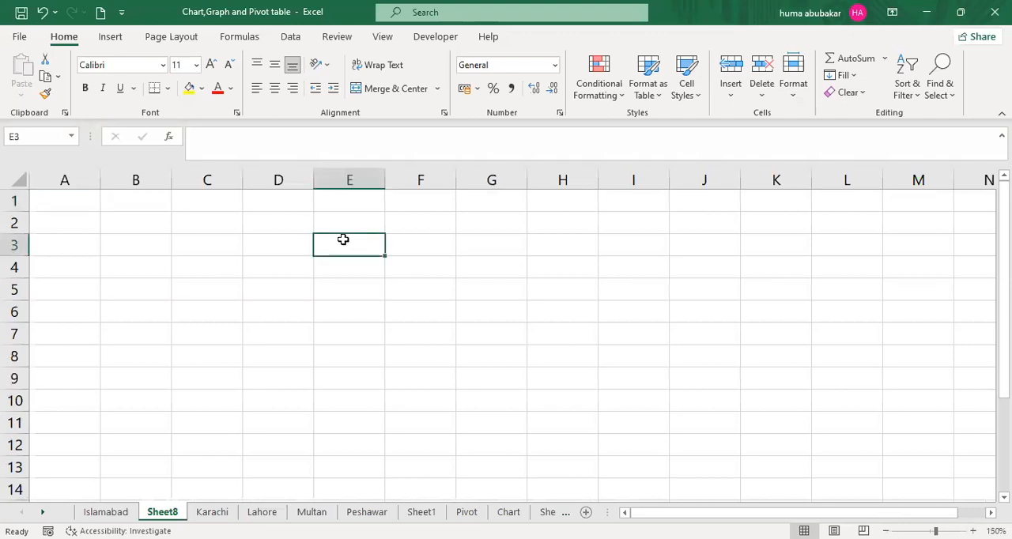
text(Data Entrt)
key(BackSpace)
text(y)
key(Tab)
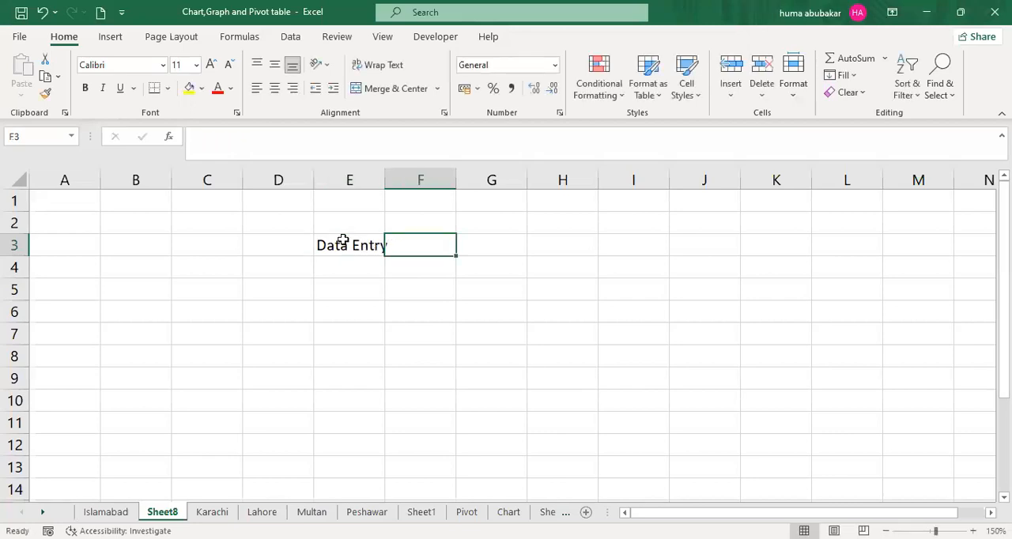
- Enter "Formulas" in cell E4 and "Vlookup Hlookup, If, Sum and Counts" in F4
key(Down)
key(Left)
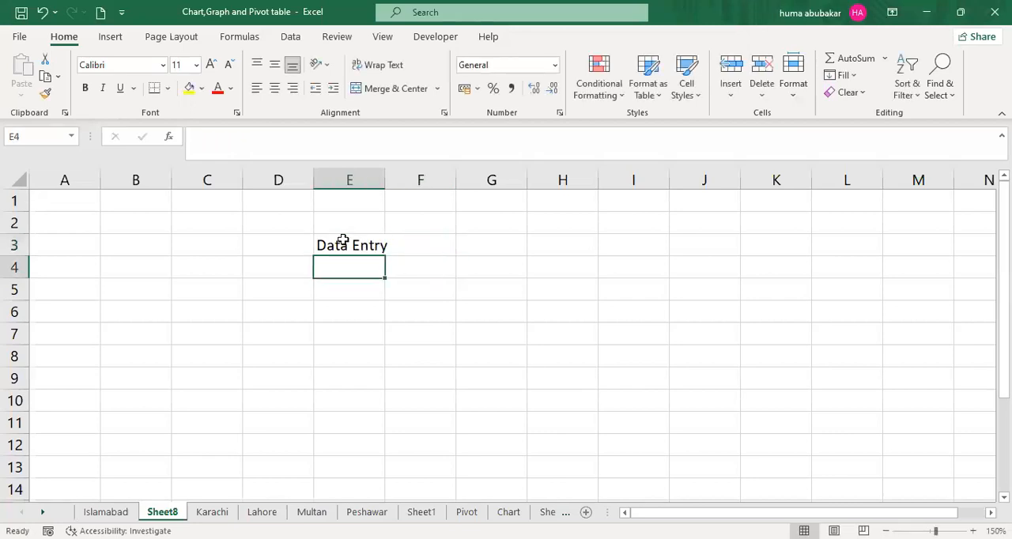
text(Formulas)
key(Tab)
text(Vlookup H)
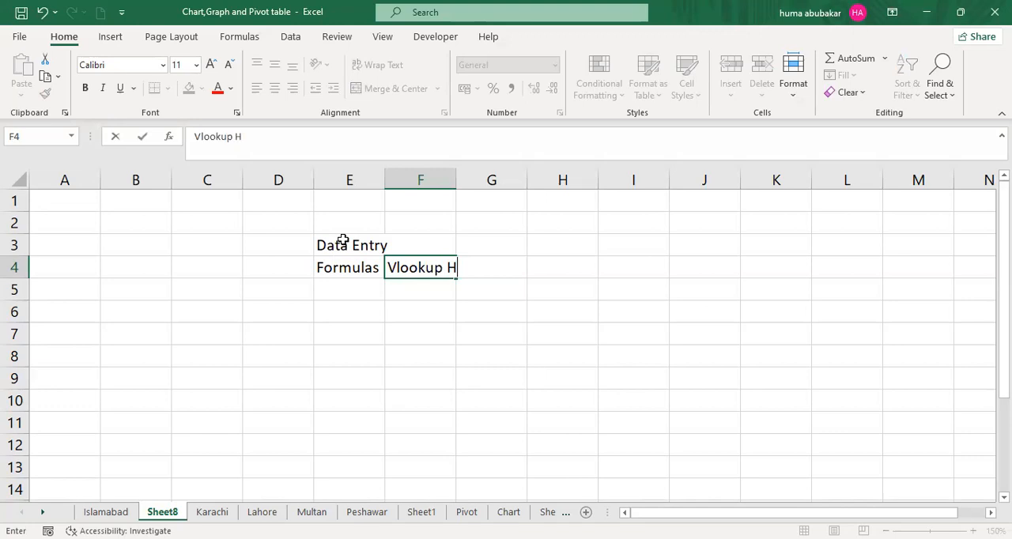
text(lookup.)
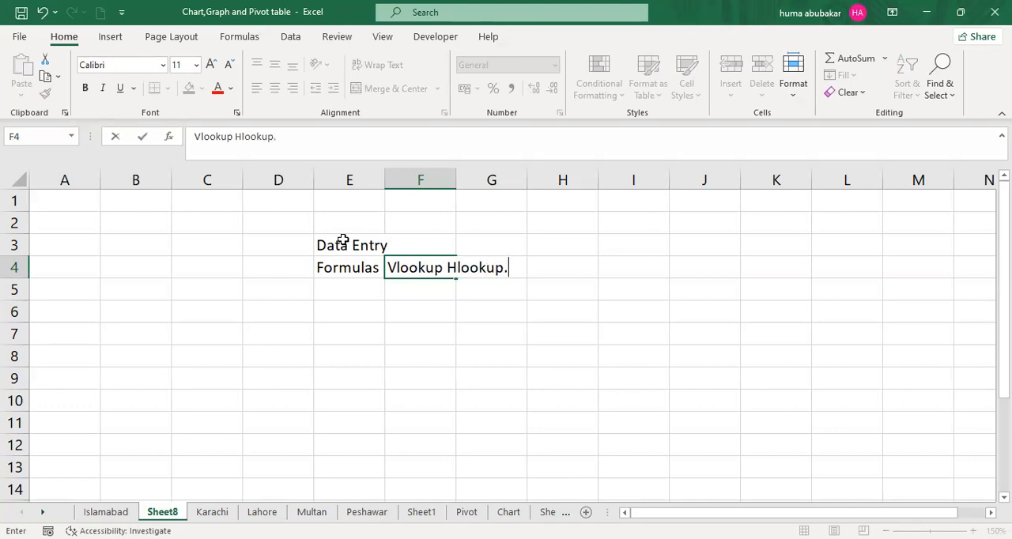
key(BackSpace)
text(, If, Sum ad)
key(BackSpace)
text(nd)
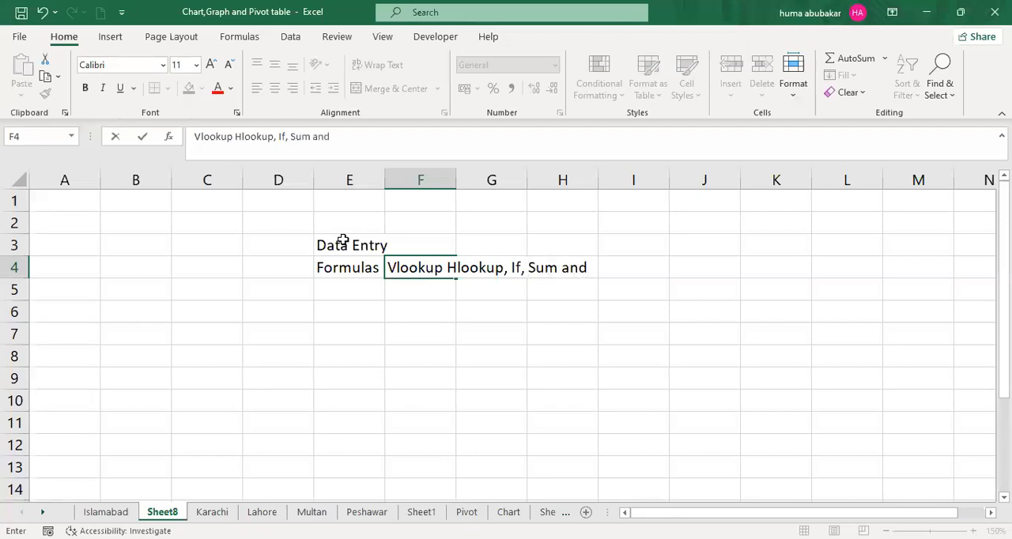
text( Counts)
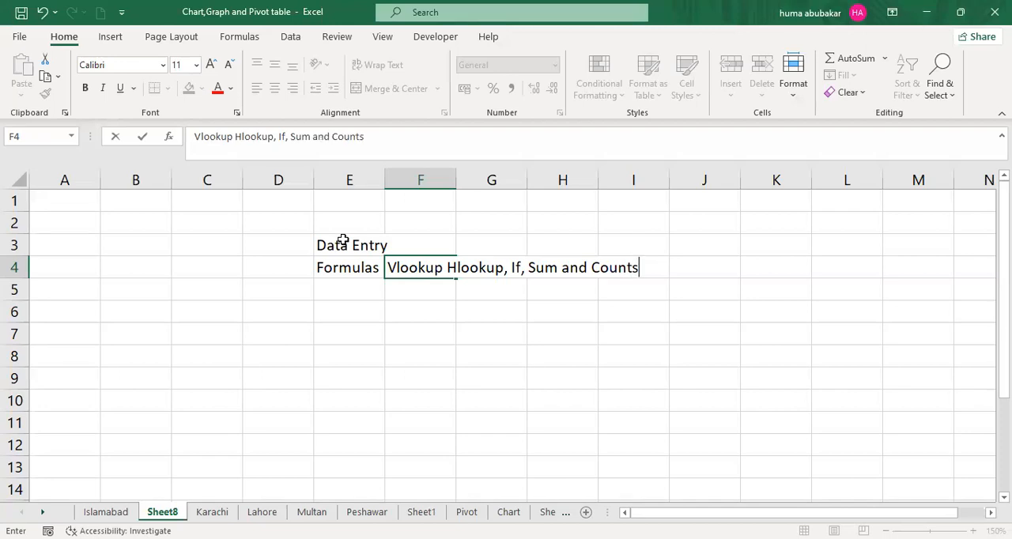
key(Return)
- Add "Data Validation" in cell E5 and "Charts" in E6 to the topic list
key(Left)
text(Data Valia)
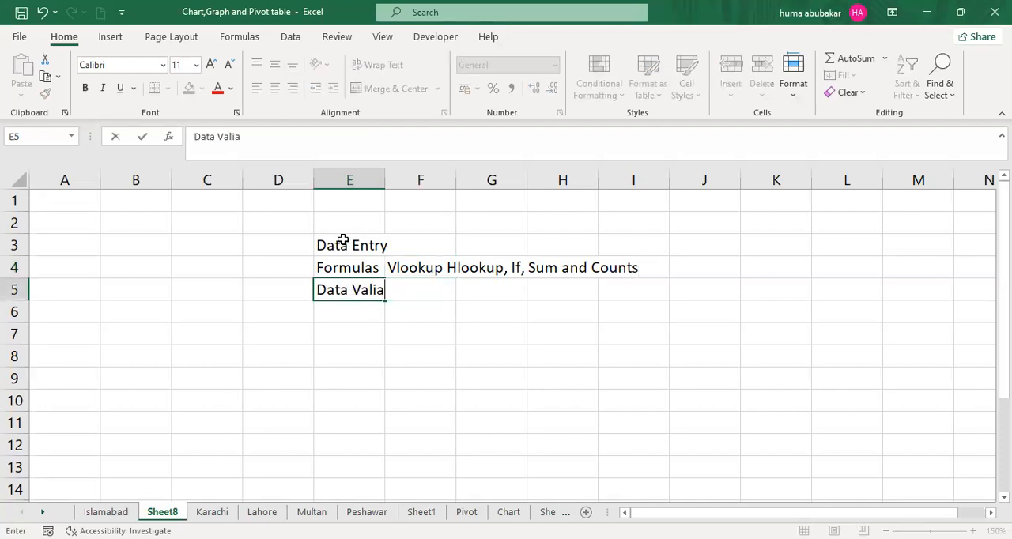
key(BackSpace)
text(dation)
key(Return)
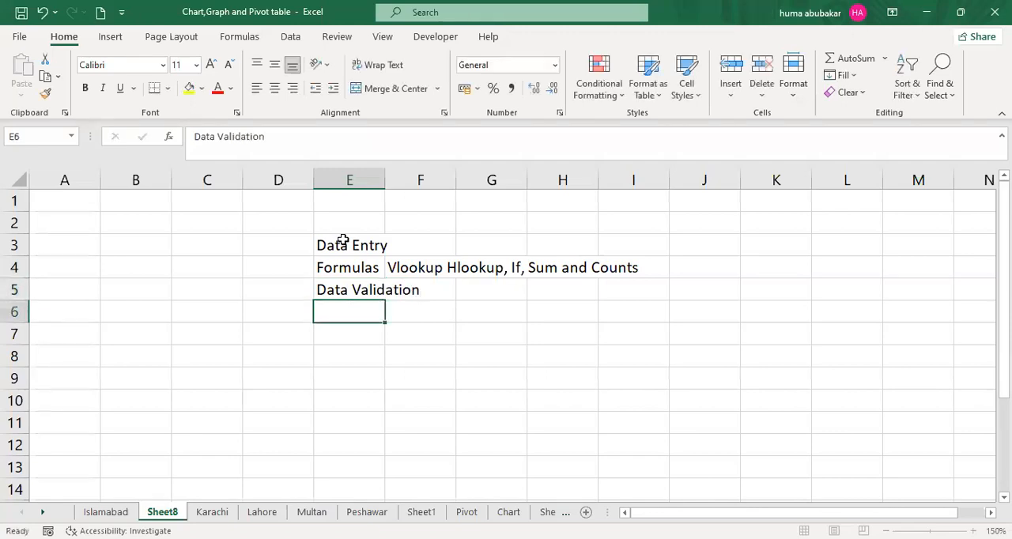
text(Charts)
key(BackSpace)
text(s)
key(Return)
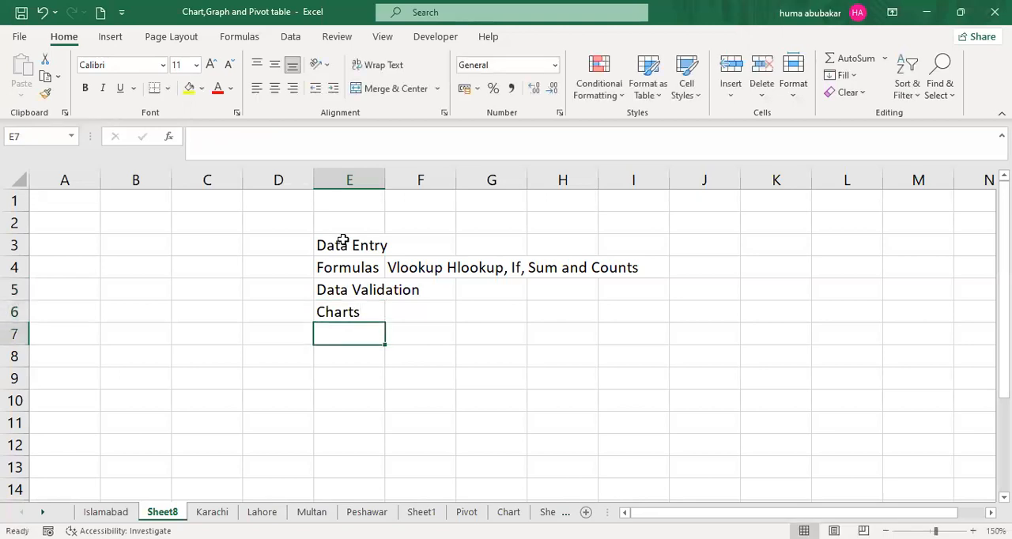
- Add "Pivot Table" to the topic list in cell E7
text(Pivit)
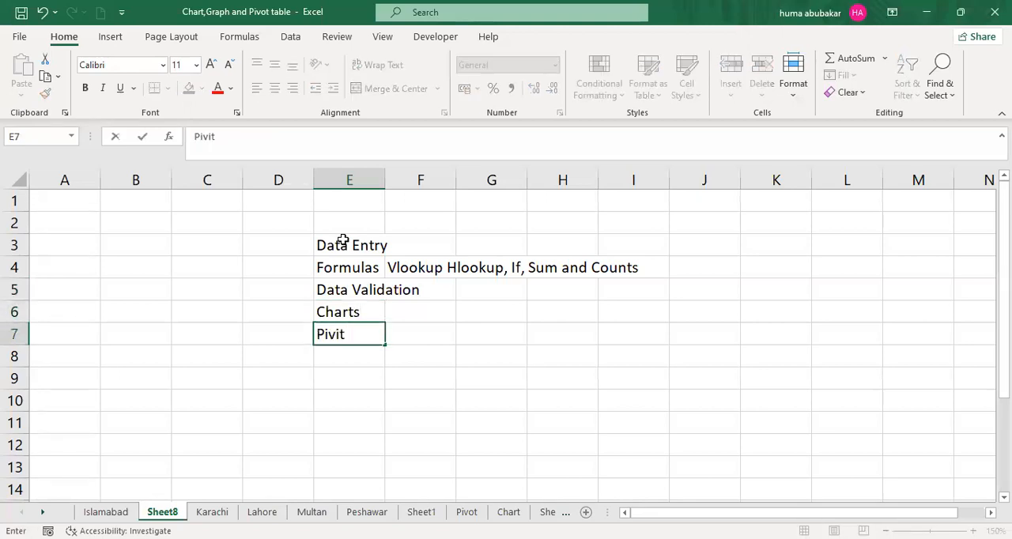
key(BackSpace)
key(BackSpace)
text(oy)
key(BackSpace)
text(t Table)
key(Return)
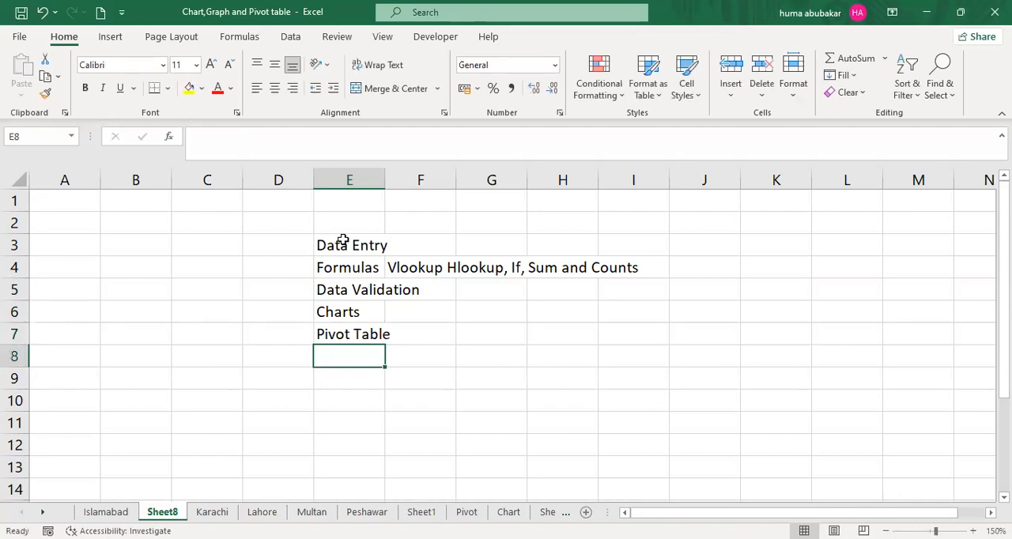
- Add "Advance" as the last topic in cell E8
text(Pivit)
key(BackSpace)
key(BackSpace)
key(BackSpace)
key(BackSpace)
text(Advance)
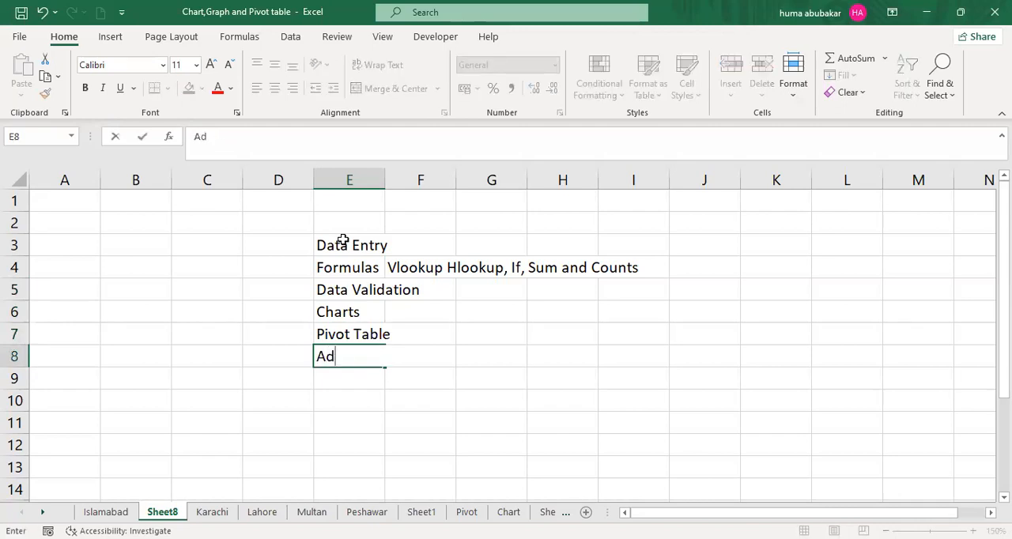
click(497, 398)
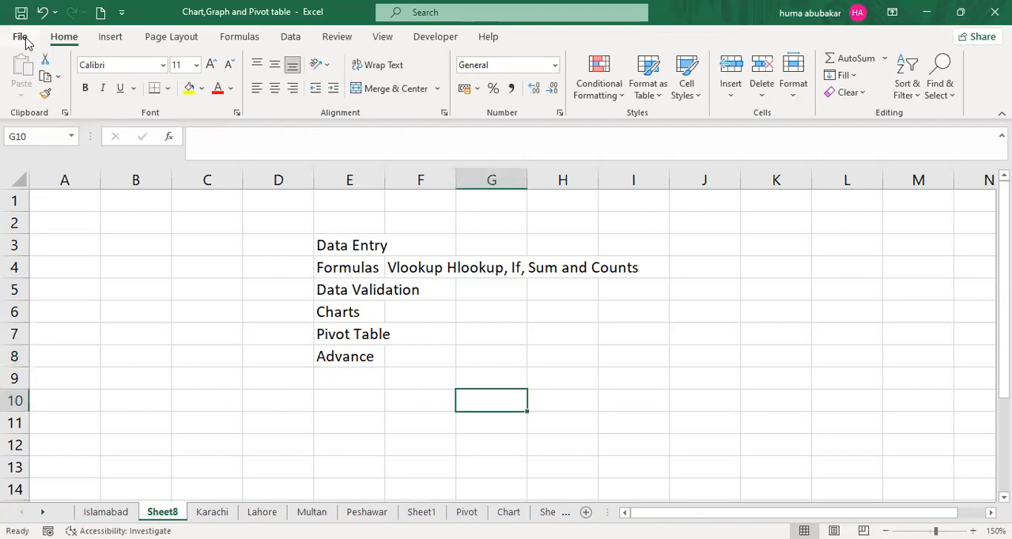
click(360, 245)
drag(360, 261, 364, 355)
click(534, 328)
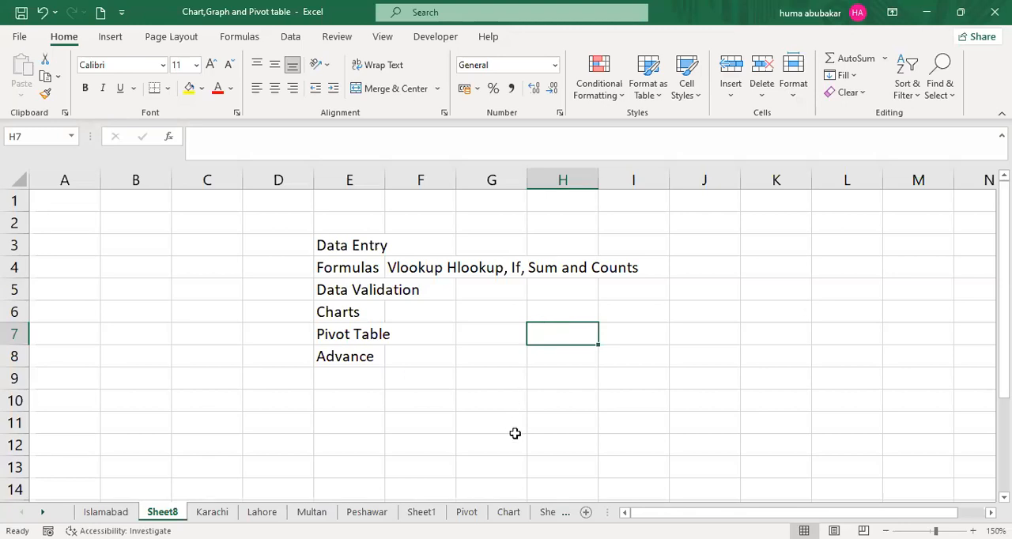
key(alt+Tab)
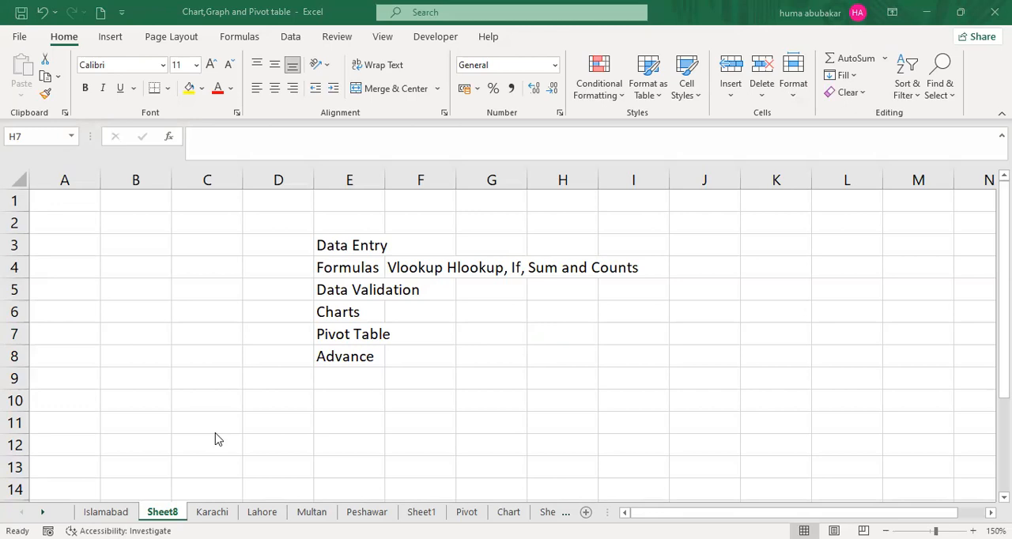
- Look through the Karachi, Lahore and Multan report pages again
click(212, 512)
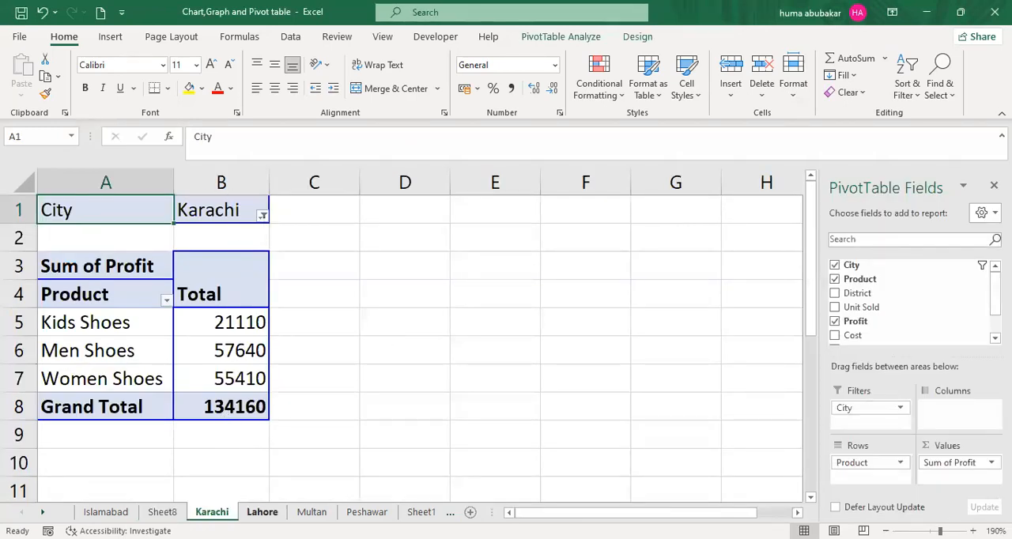
click(262, 512)
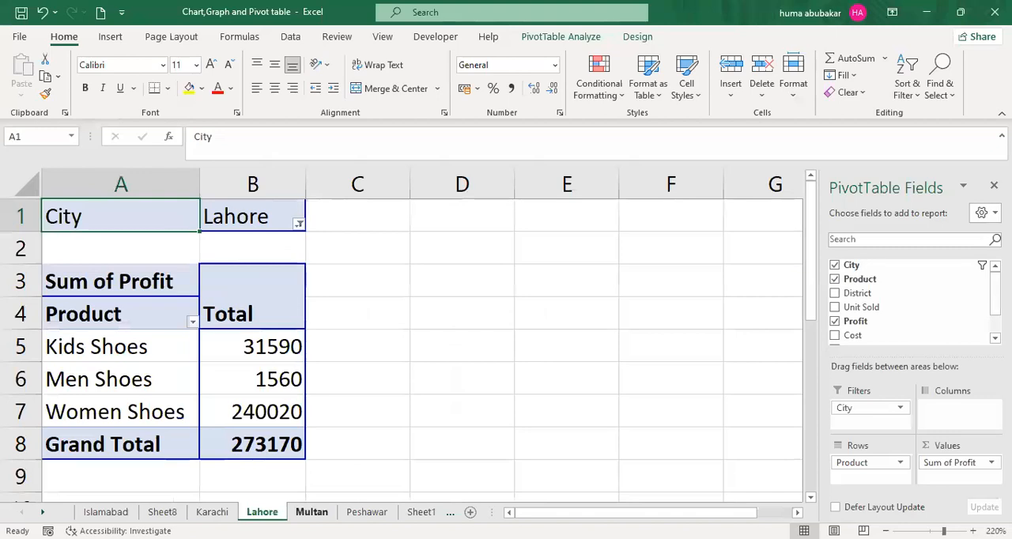
click(311, 513)
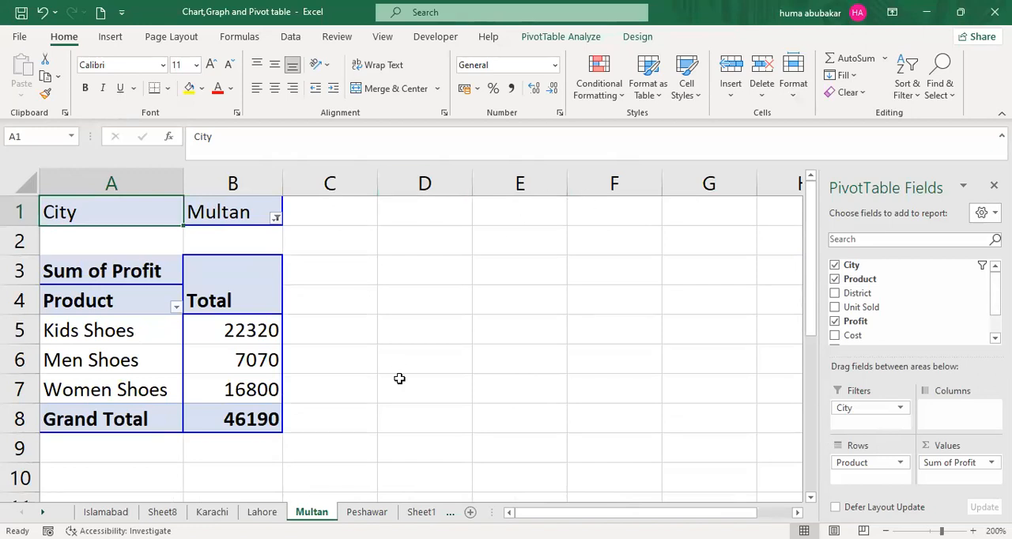
click(261, 512)
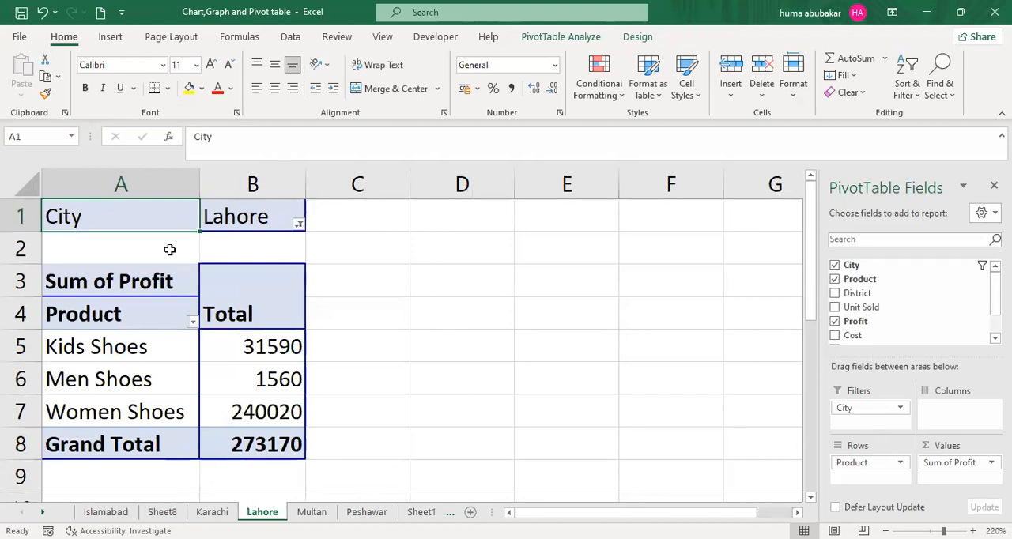
key(ctrl+Page_Up)
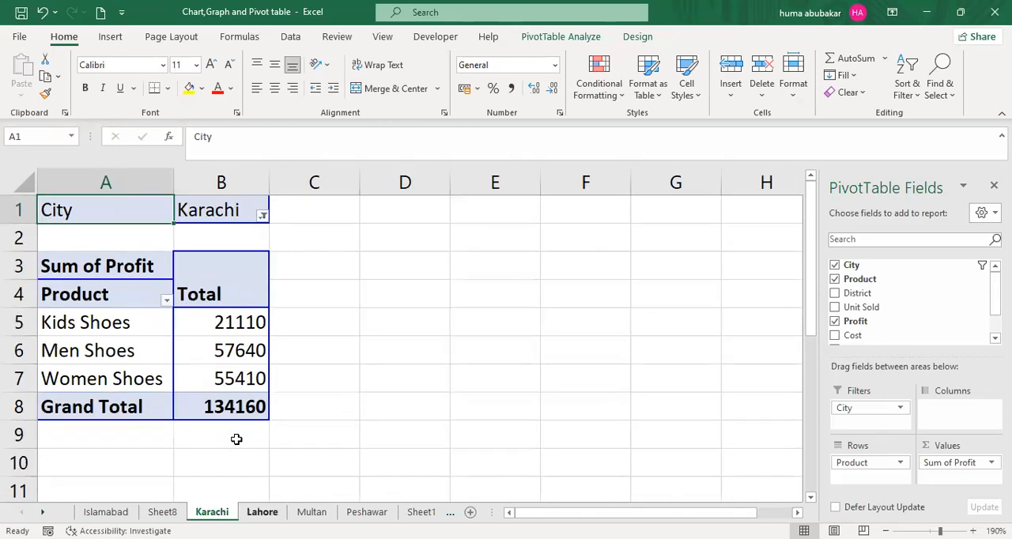
key(ctrl+Page_Down)
key(ctrl+Page_Down)
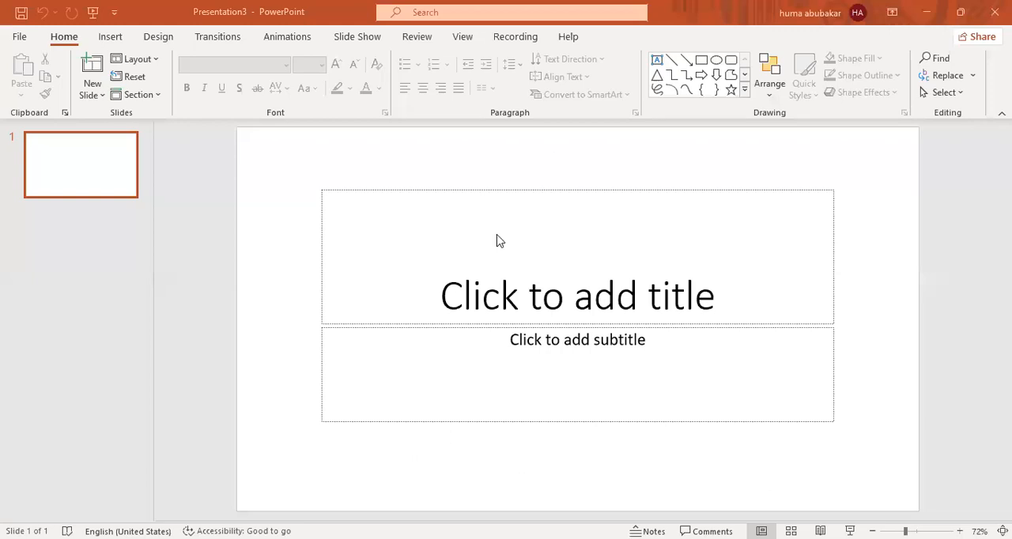
- Switch to the blank PowerPoint presentation and activate the title placeholder on its first slide
click(439, 298)
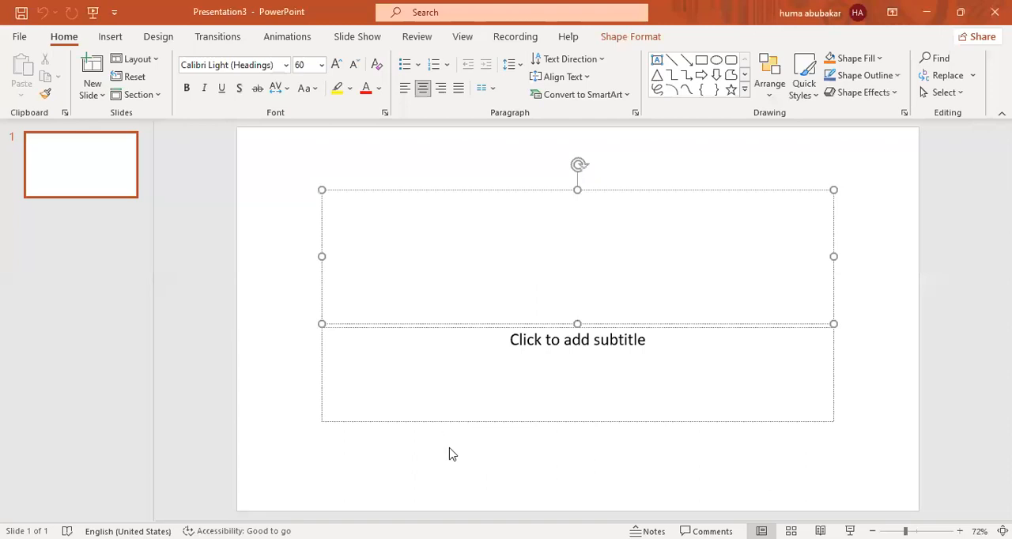